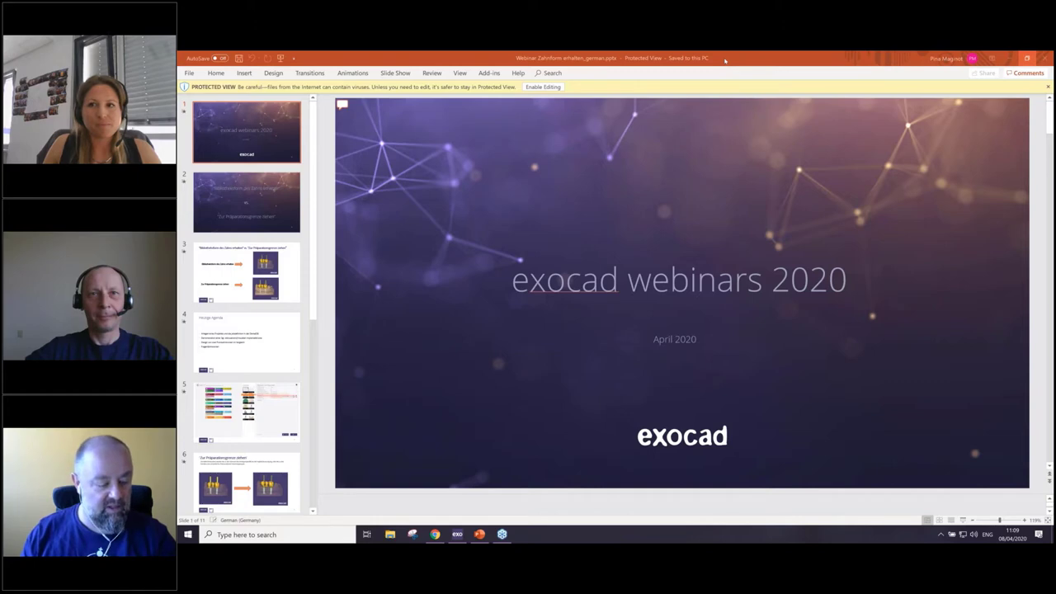
Step: Bring PowerPoint to the front maximised and advance to slide 2 on 'Zur Präparationsgrenze ziehen'
click(916, 60)
double_click(916, 60)
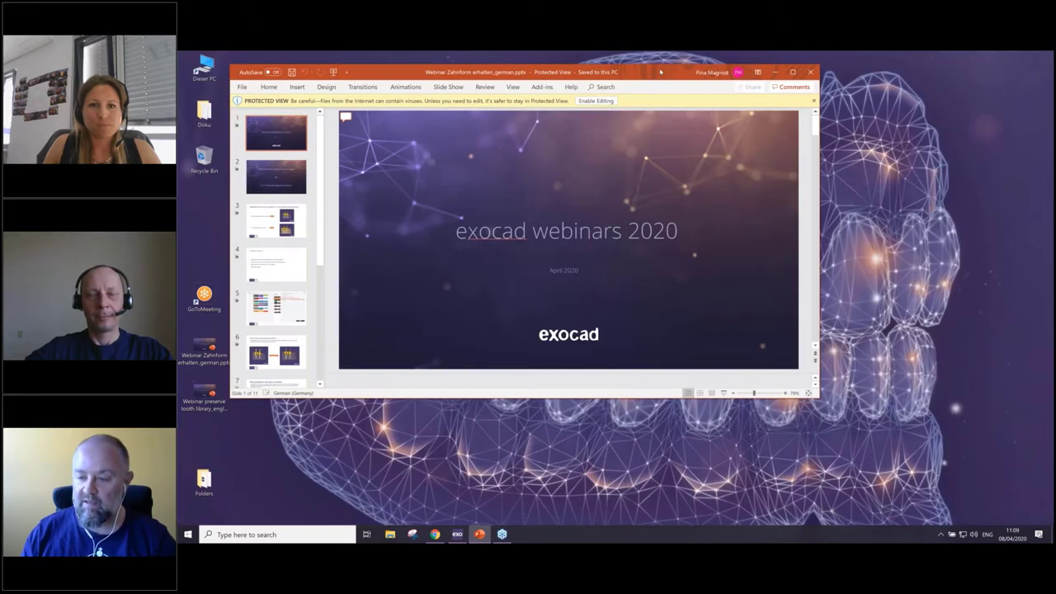
double_click(660, 70)
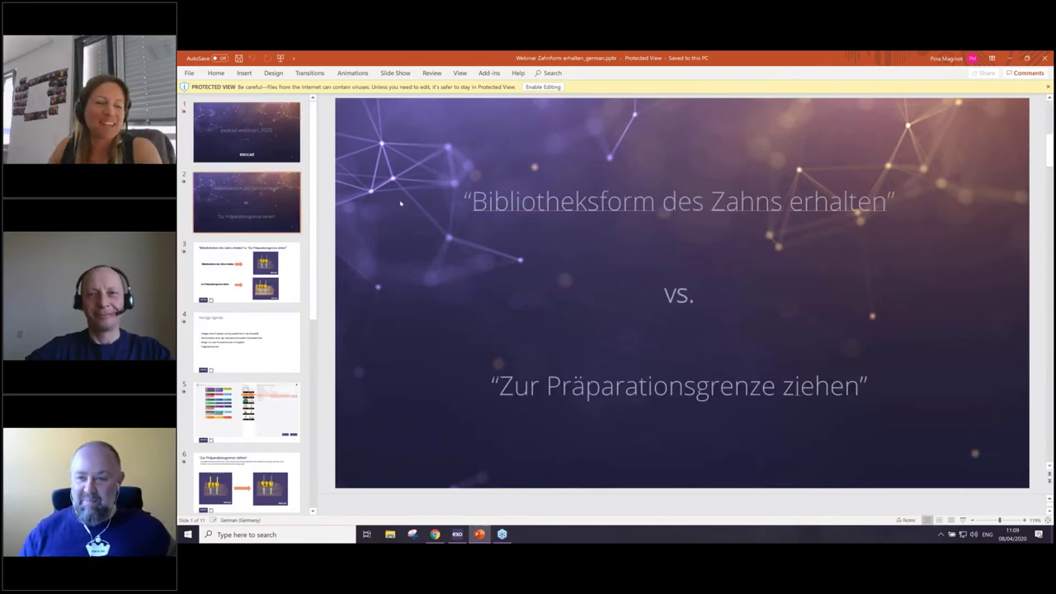
scroll(489, 227, up, 1)
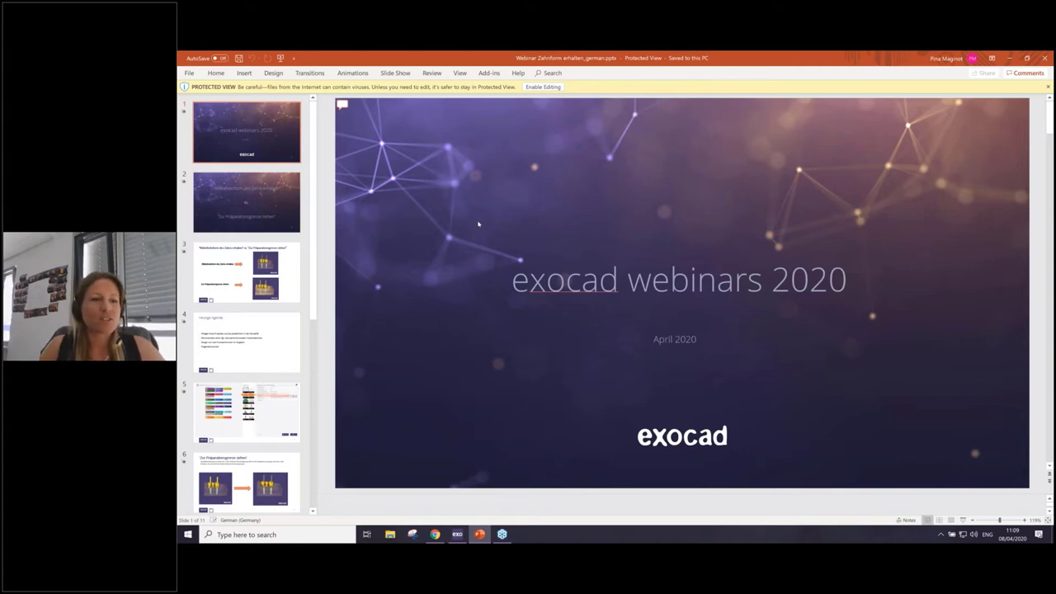
key(Page_Down)
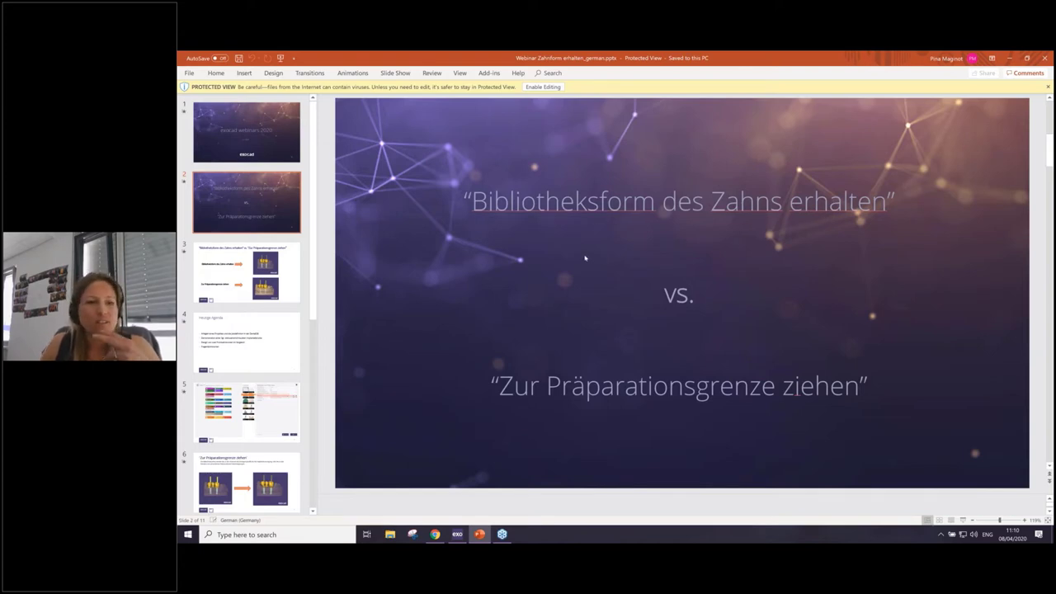
Step: Go from slide 3's mode comparison on to slide 4, 'Heutige Agenda'
click(229, 276)
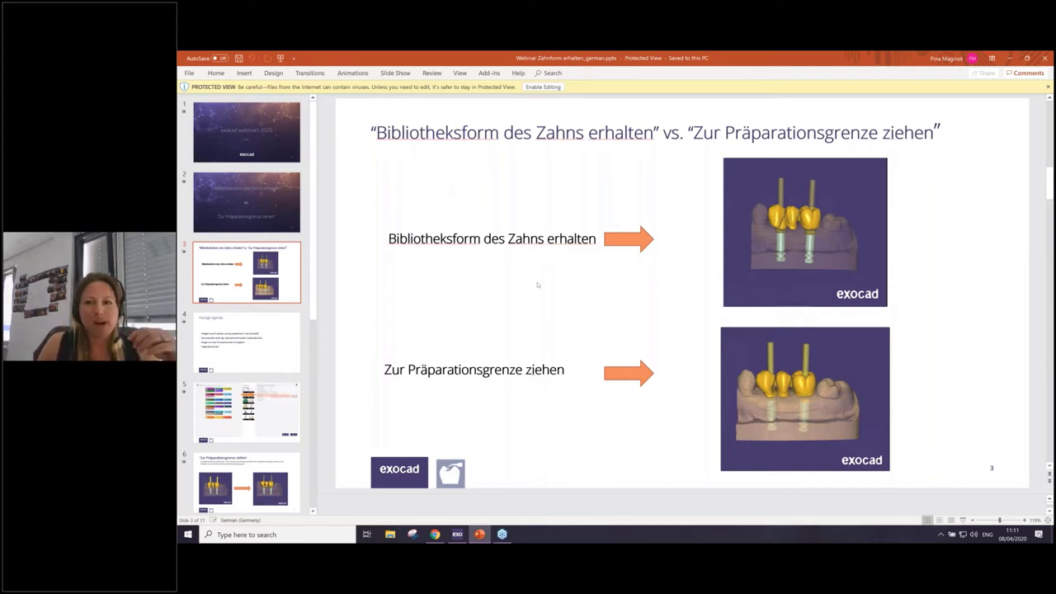
key(Down)
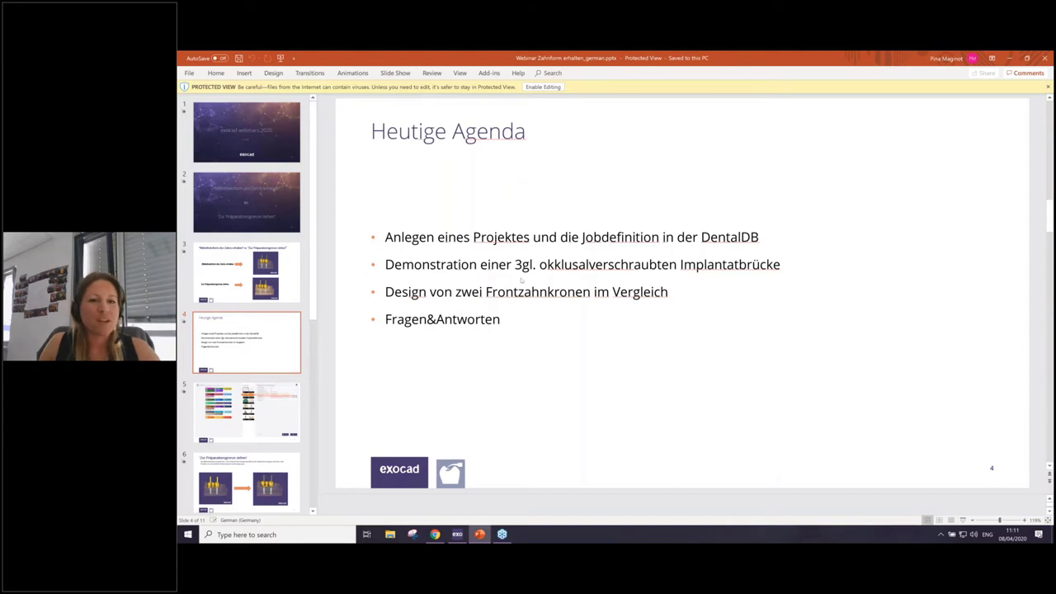
Step: Page through slides 5 to 9, ending on the front-tooth crown mode comparison
key(Down)
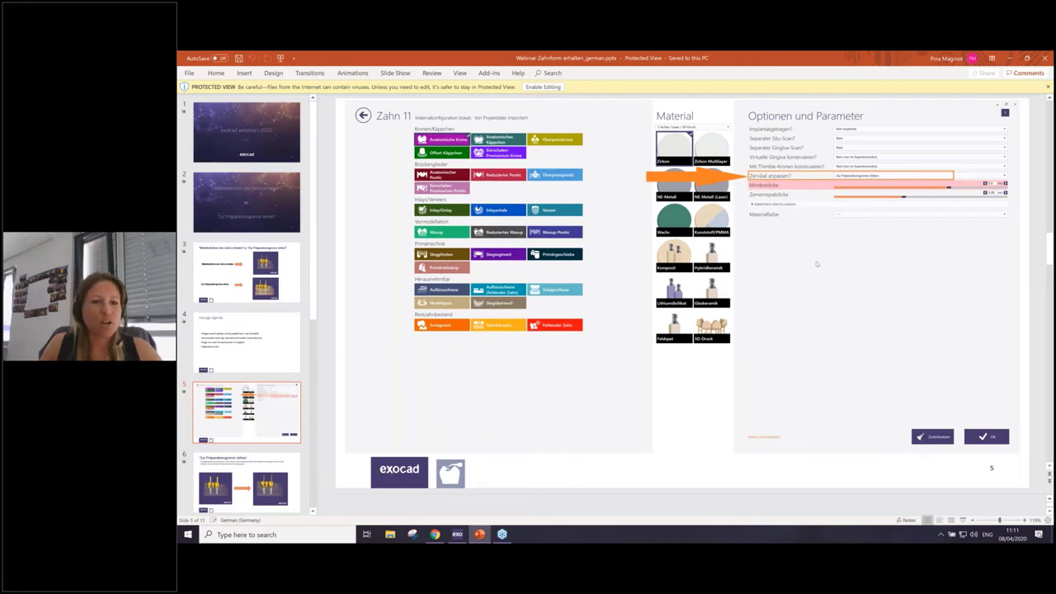
scroll(825, 229, down, 1)
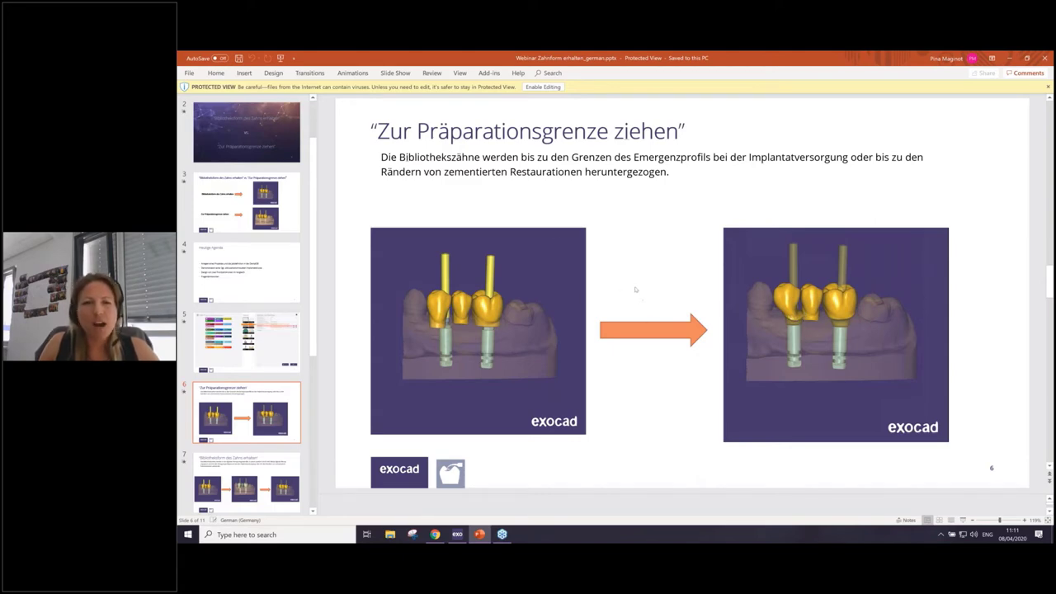
scroll(635, 288, down, 1)
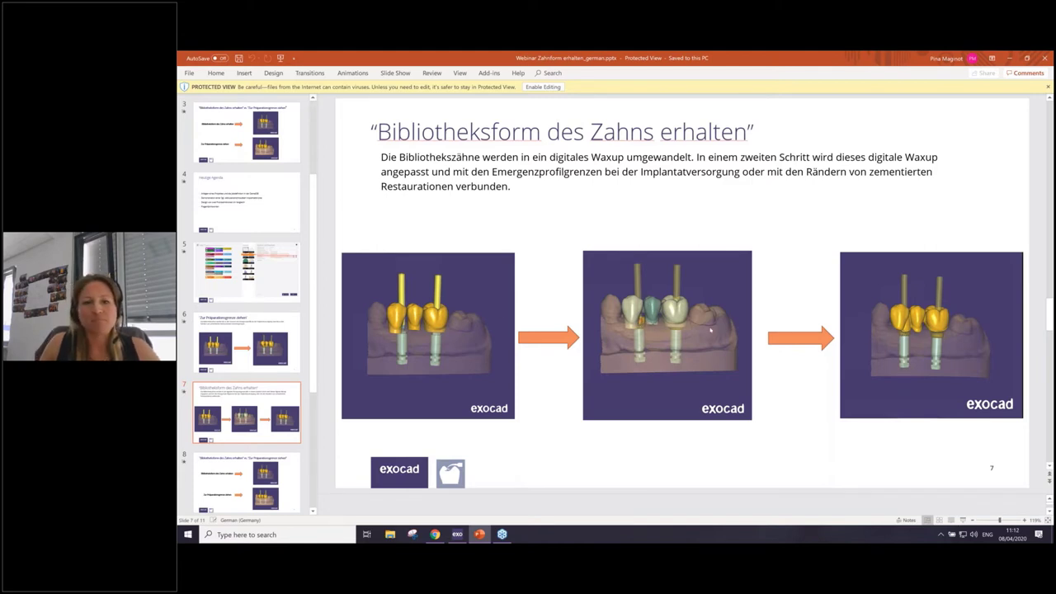
scroll(765, 341, down, 1)
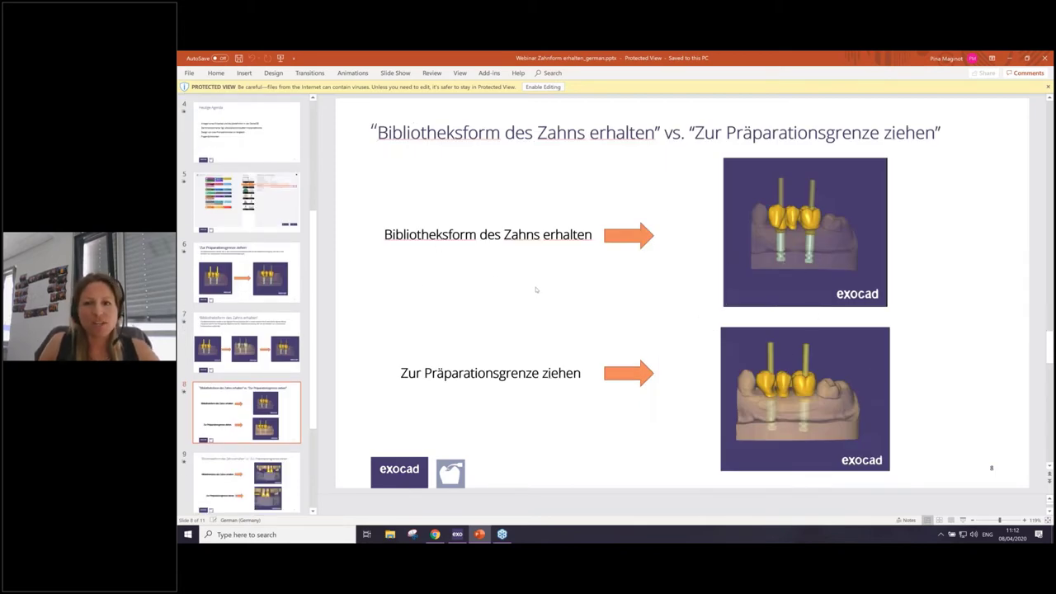
scroll(536, 290, down, 1)
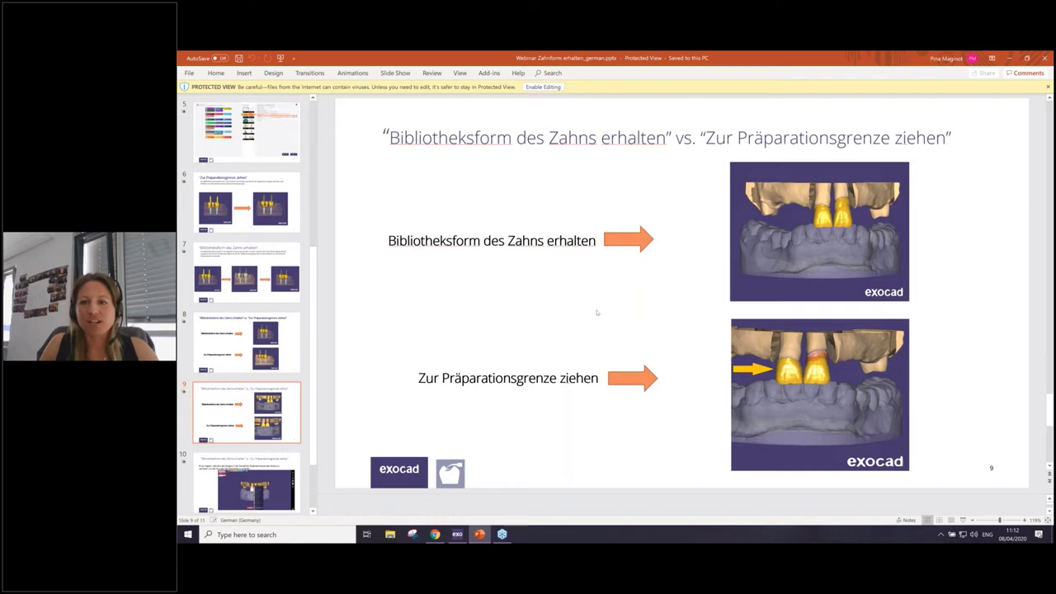
Step: Run on to closing slide 11, then minimise PowerPoint to reveal the desktop
scroll(939, 430, down, 1)
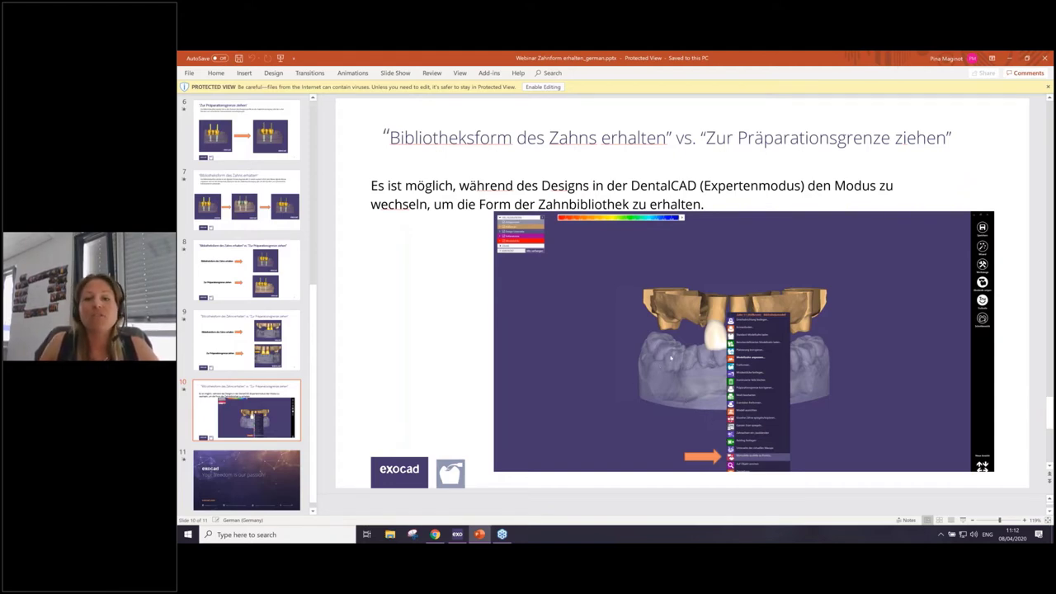
key(Down)
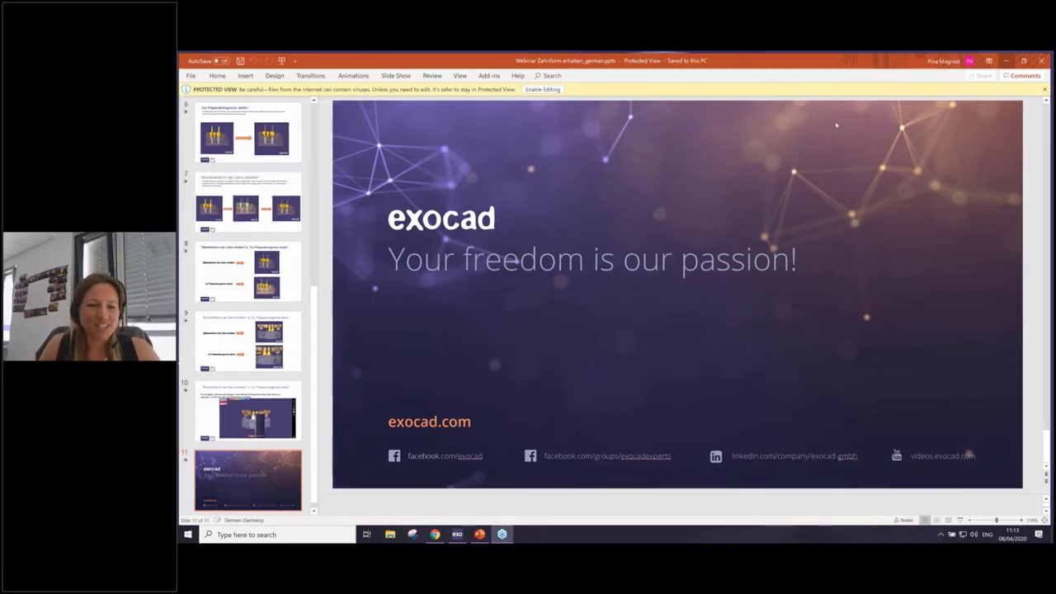
key(super+d)
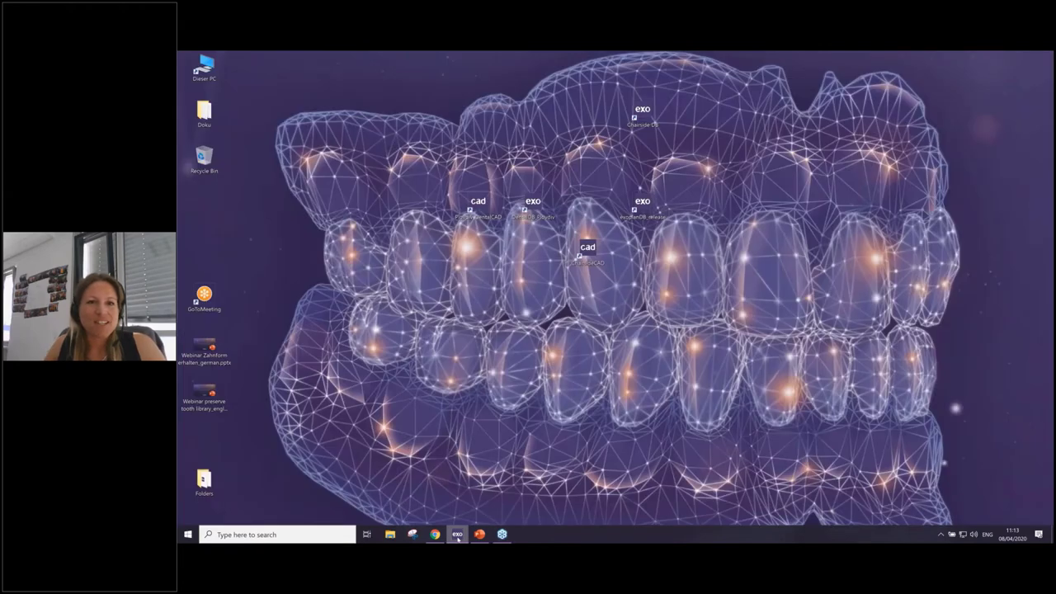
Step: In DentalDB, set customer Default, patient name 'test', and assign the technician
click(457, 535)
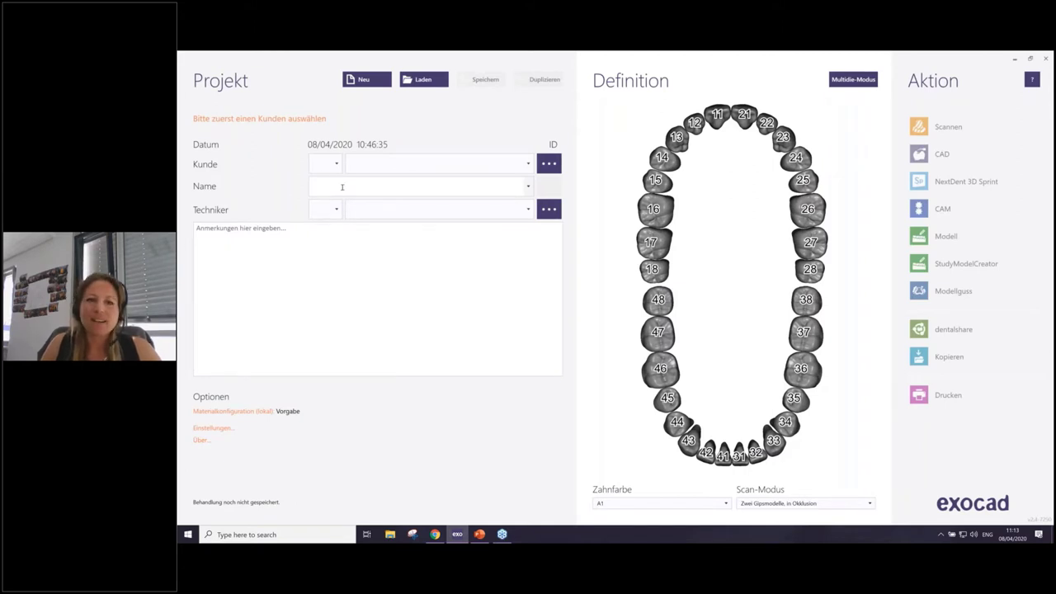
click(380, 167)
click(381, 182)
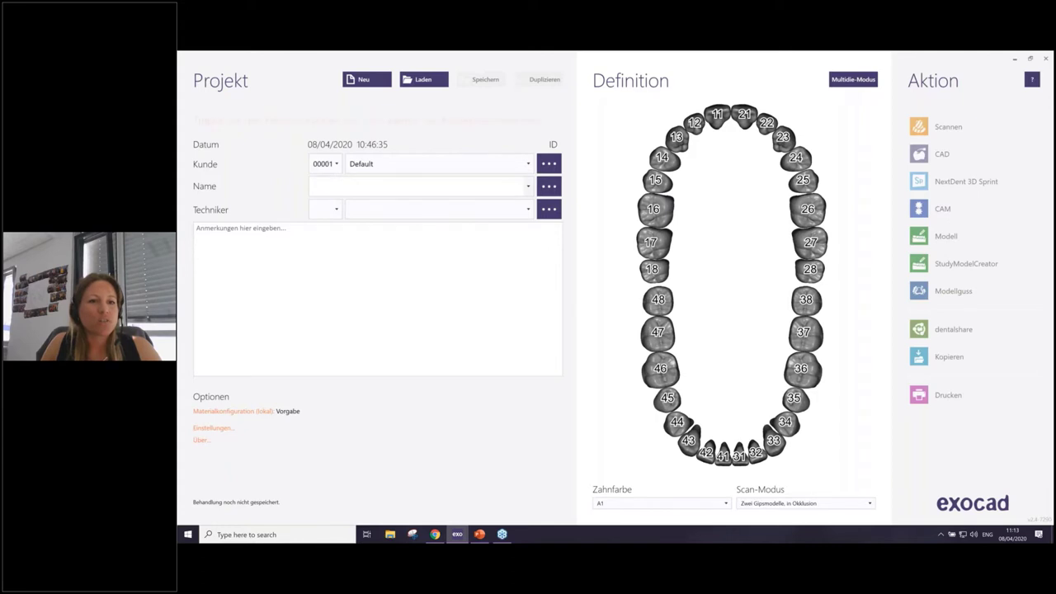
text(te)
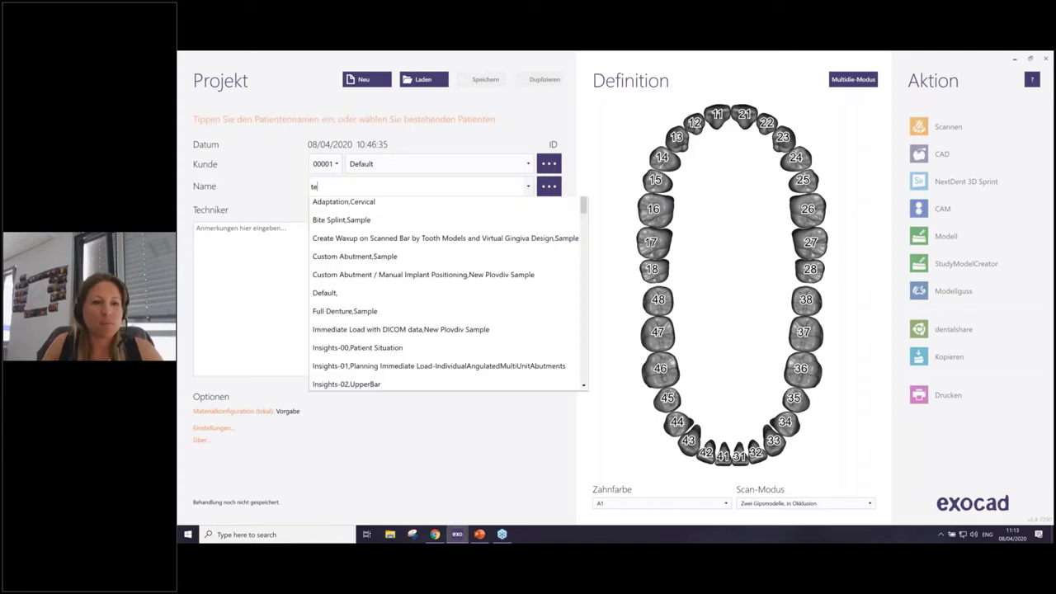
text(st)
key(Tab)
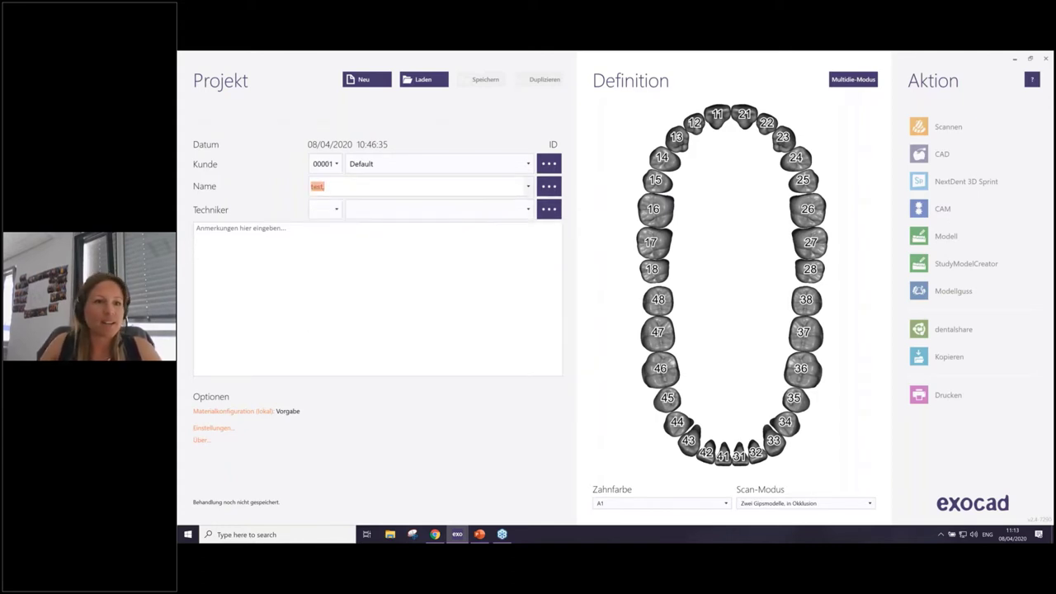
click(375, 229)
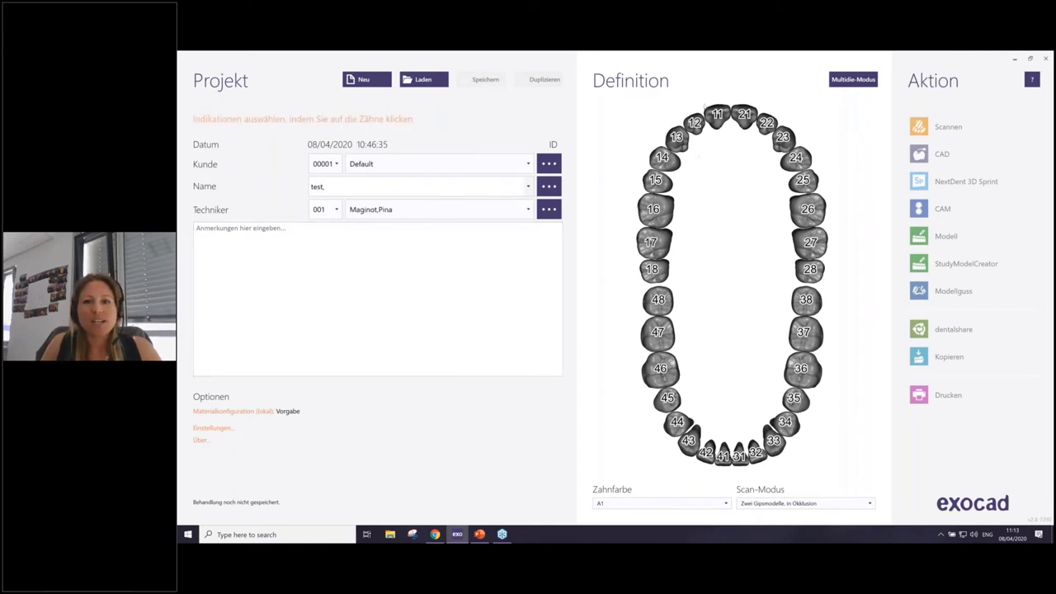
Step: Make tooth 16 an Anatomische Krone in Zirkon with a 0.078 mm cement gap
click(656, 209)
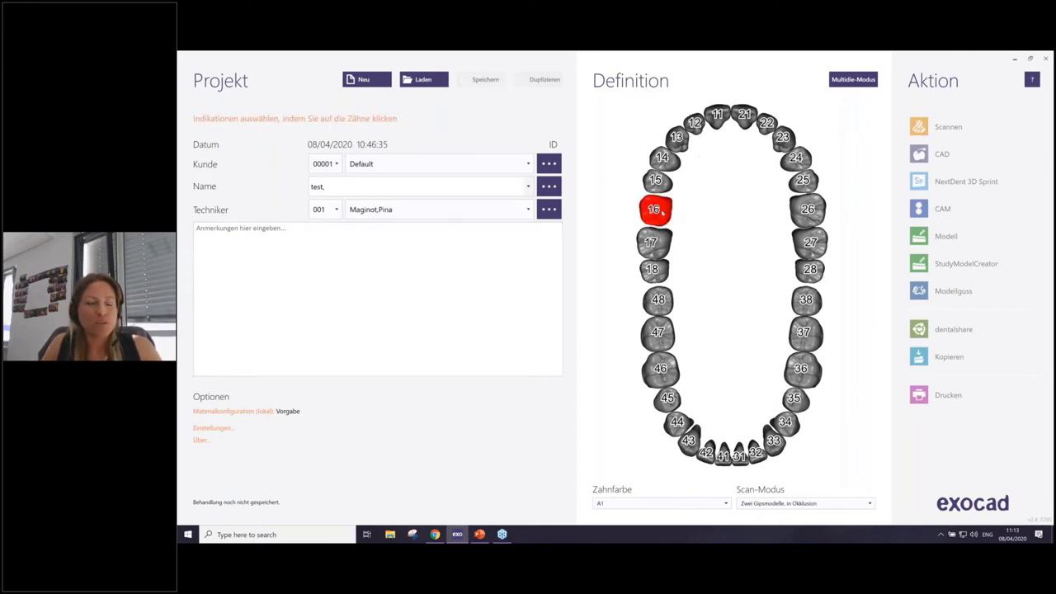
click(278, 123)
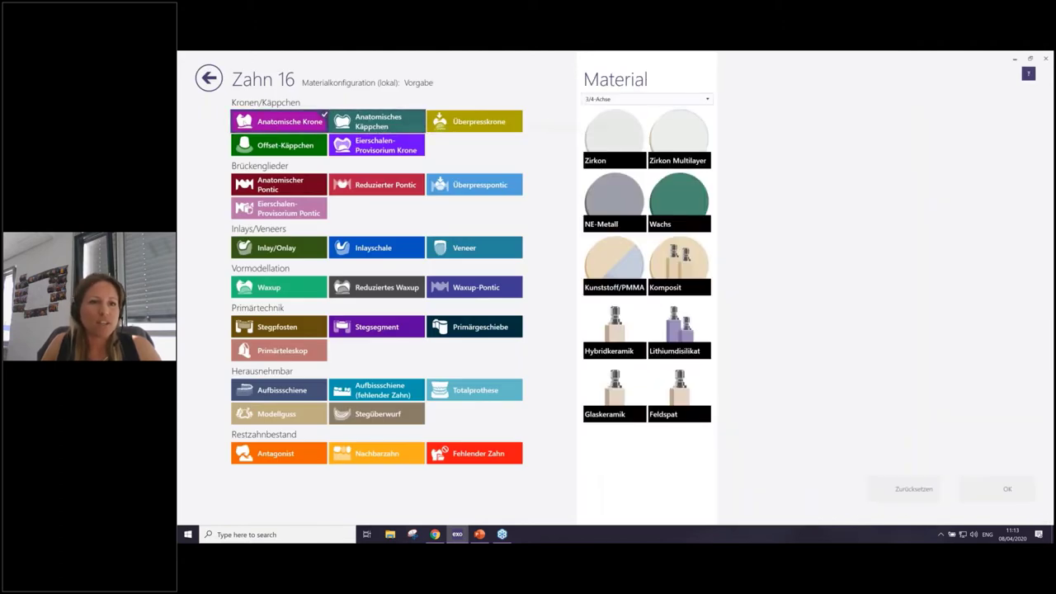
click(608, 124)
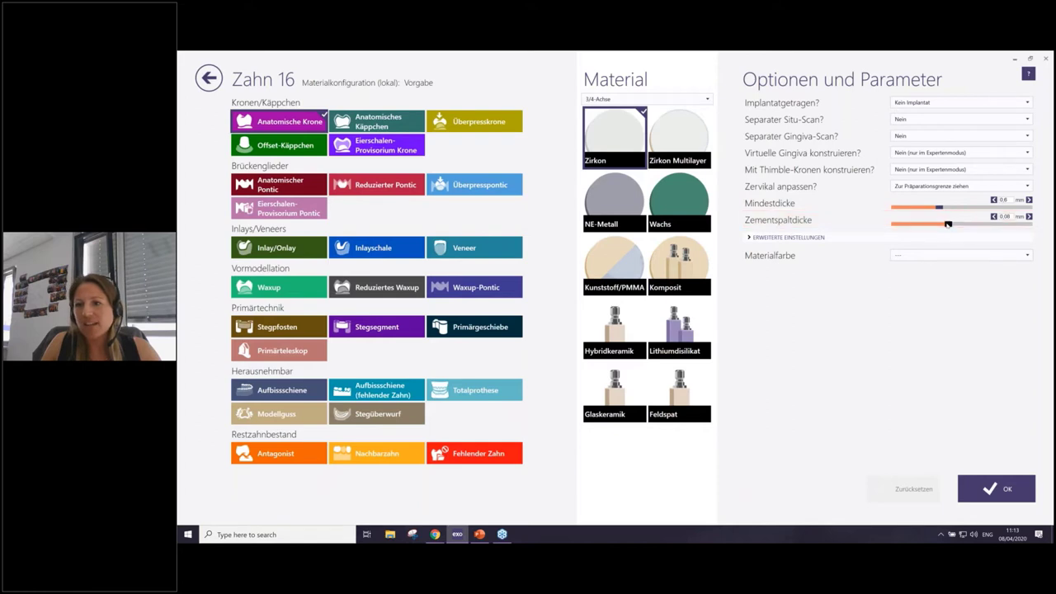
drag(948, 223, 946, 224)
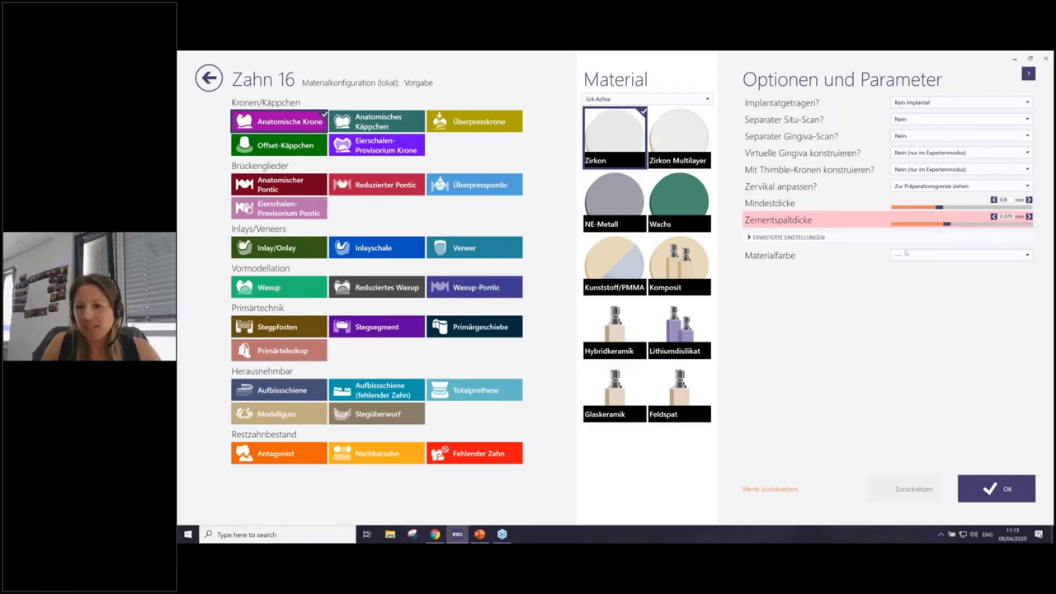
click(1003, 489)
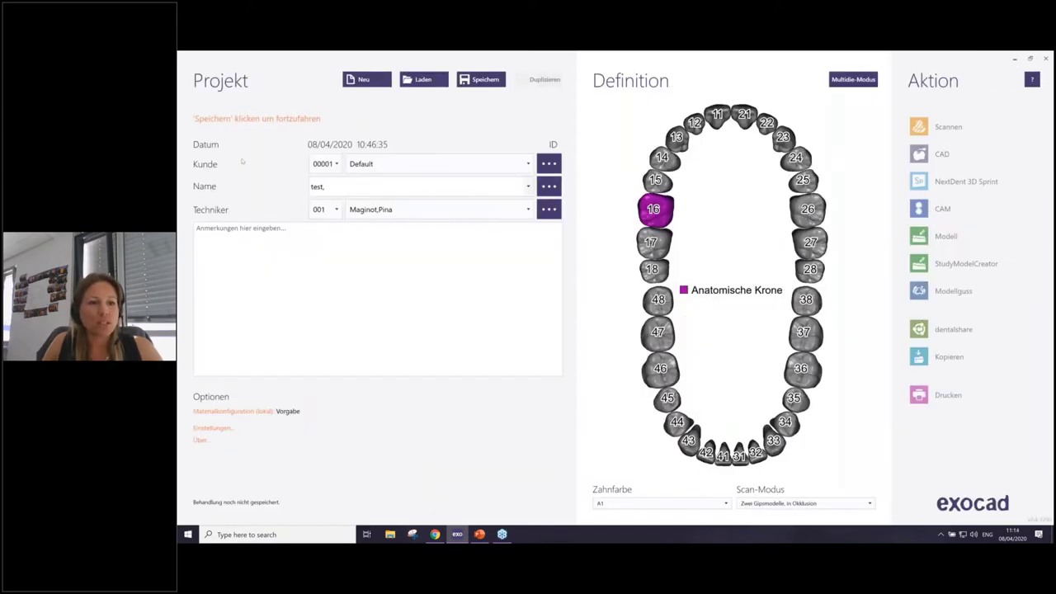
Step: Make tooth 26 an Anatomische Krone and tooth 15 an Anatomisches Käppchen
click(808, 209)
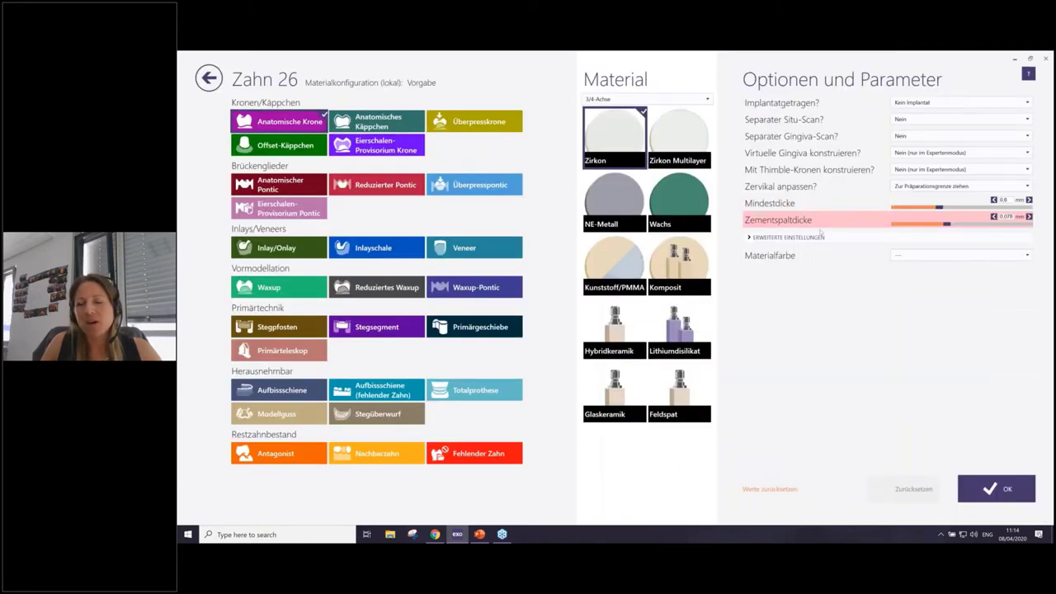
click(994, 488)
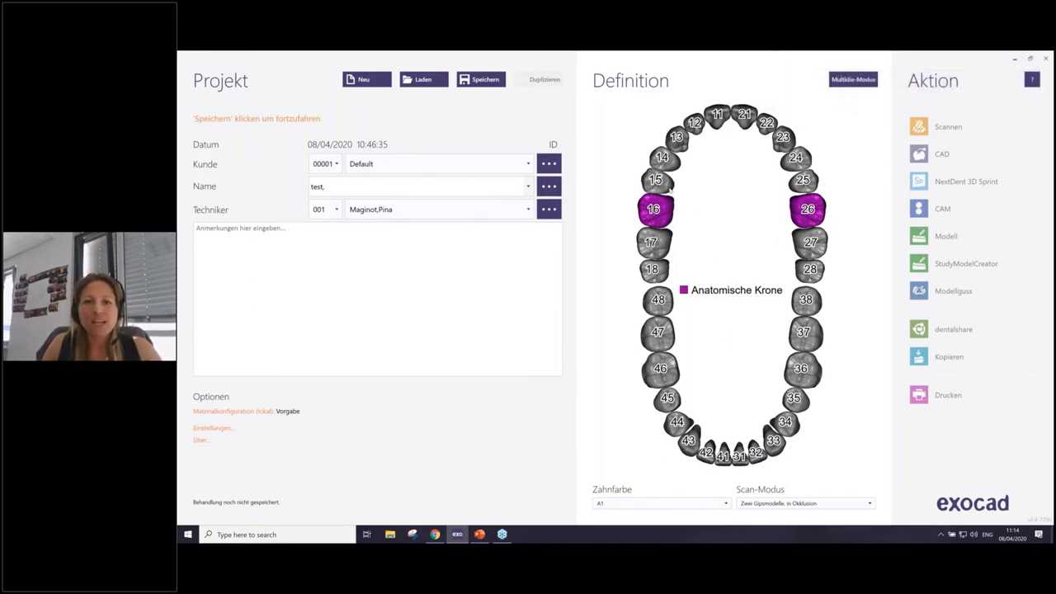
click(670, 188)
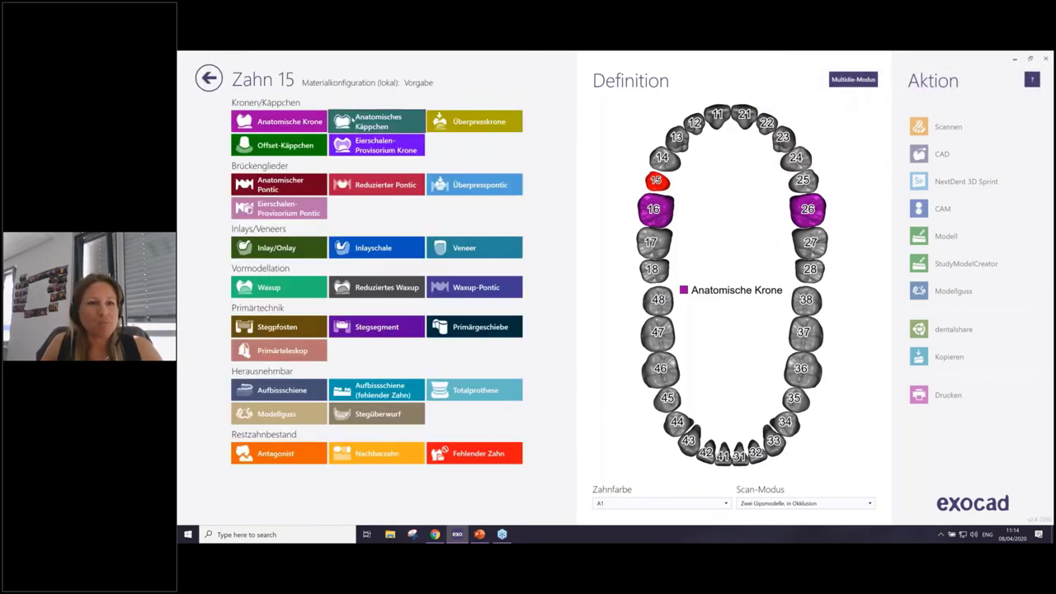
click(376, 122)
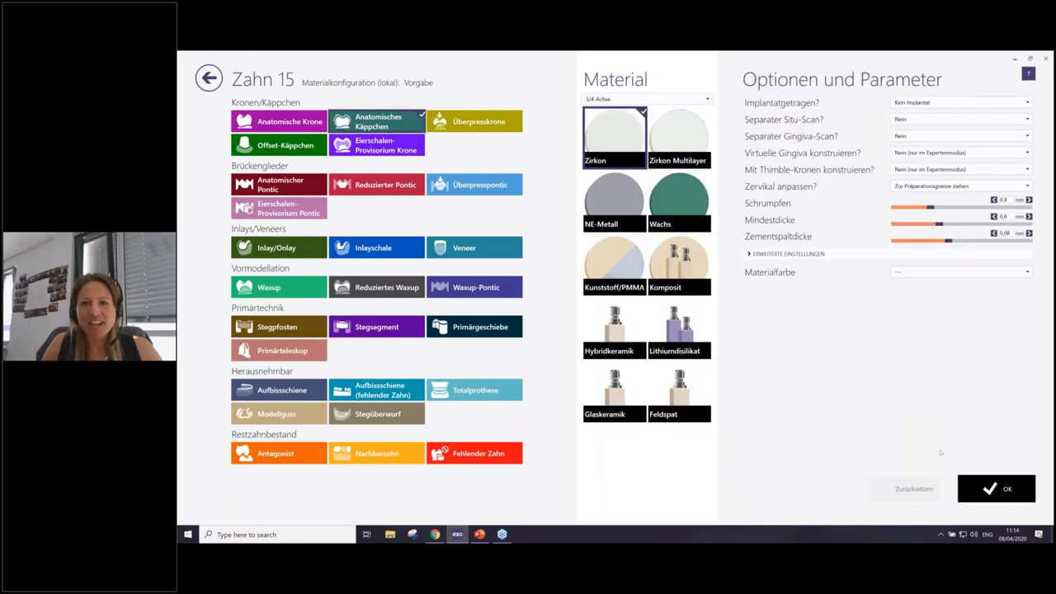
click(996, 489)
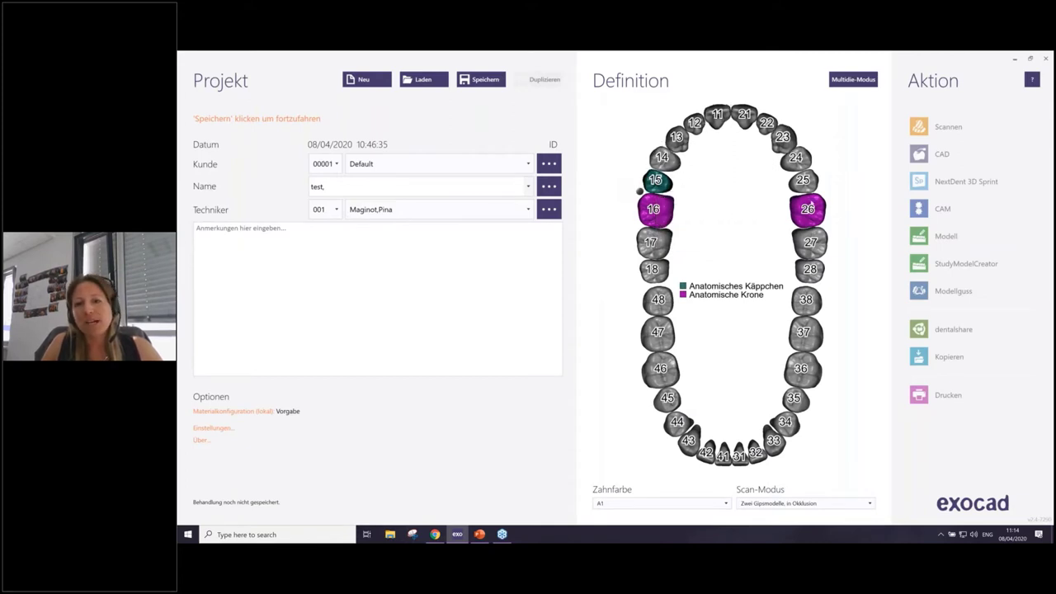
mouse_move(656, 181)
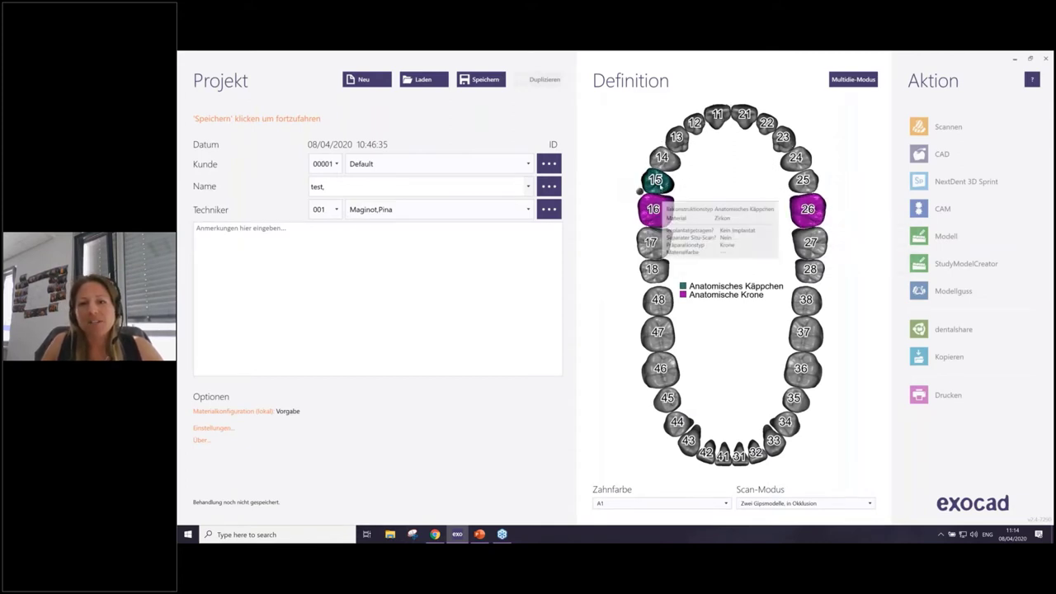
Step: Mark tooth 25 as a coping, tooth 36 as a crown and tooth 46 as a coping
click(805, 183)
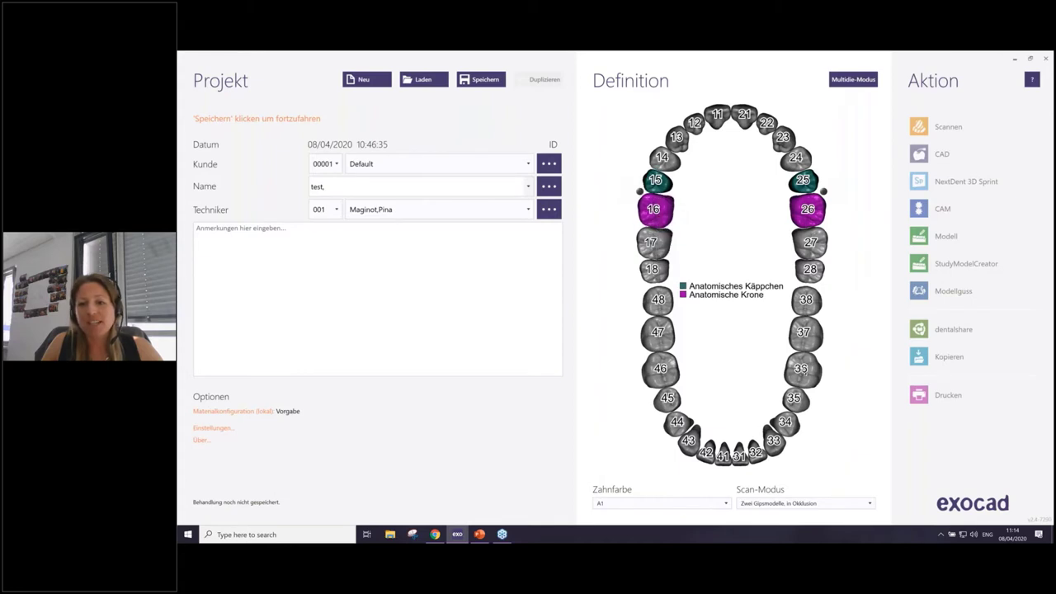
click(801, 370)
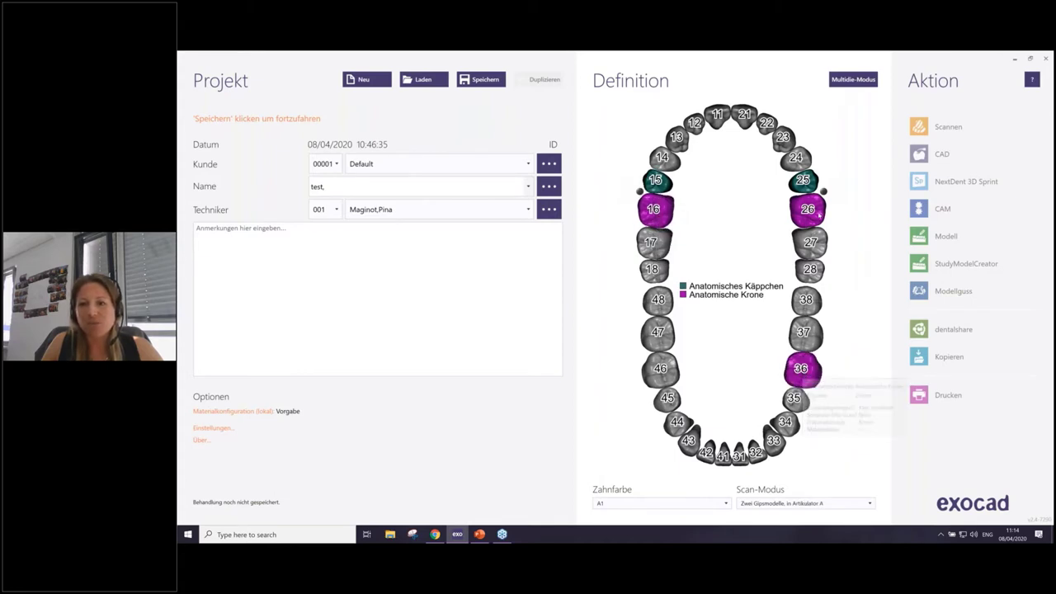
click(649, 387)
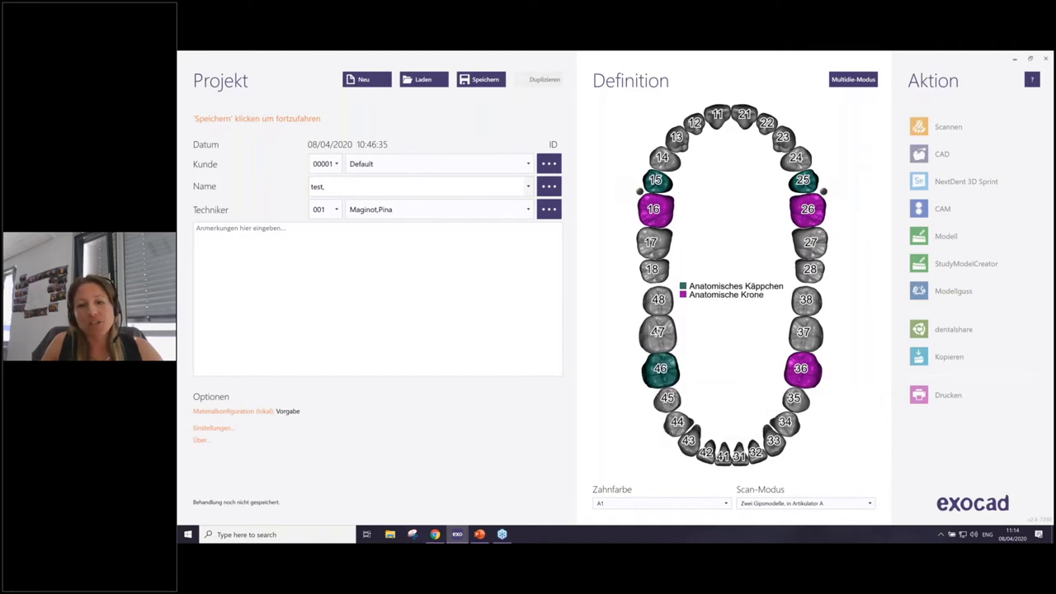
Step: Clear the indications from teeth 46, 36, 26, 15/16 and 25, leaving the chart empty
click(660, 368)
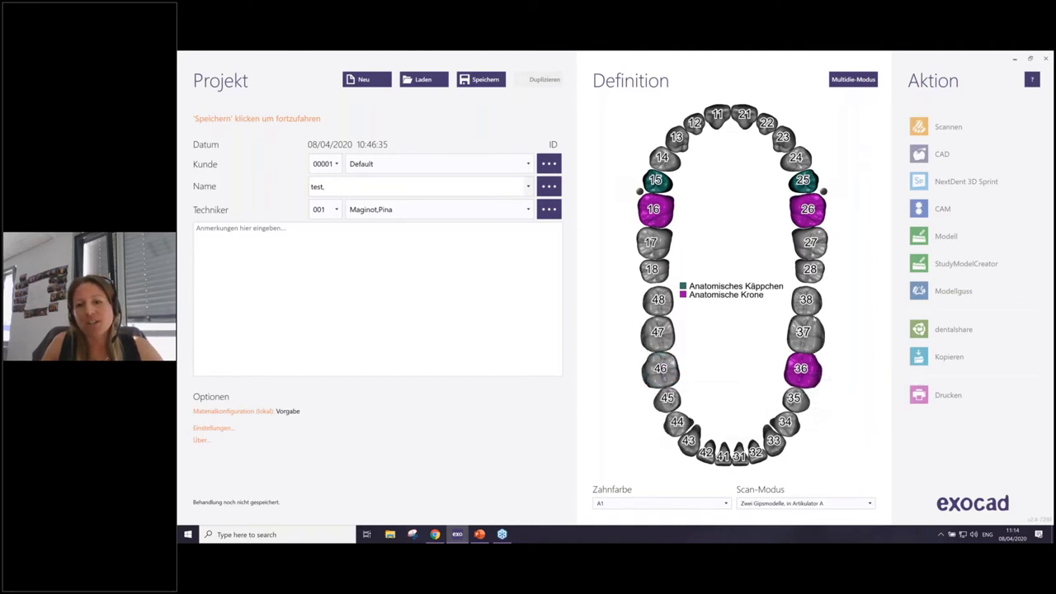
click(797, 371)
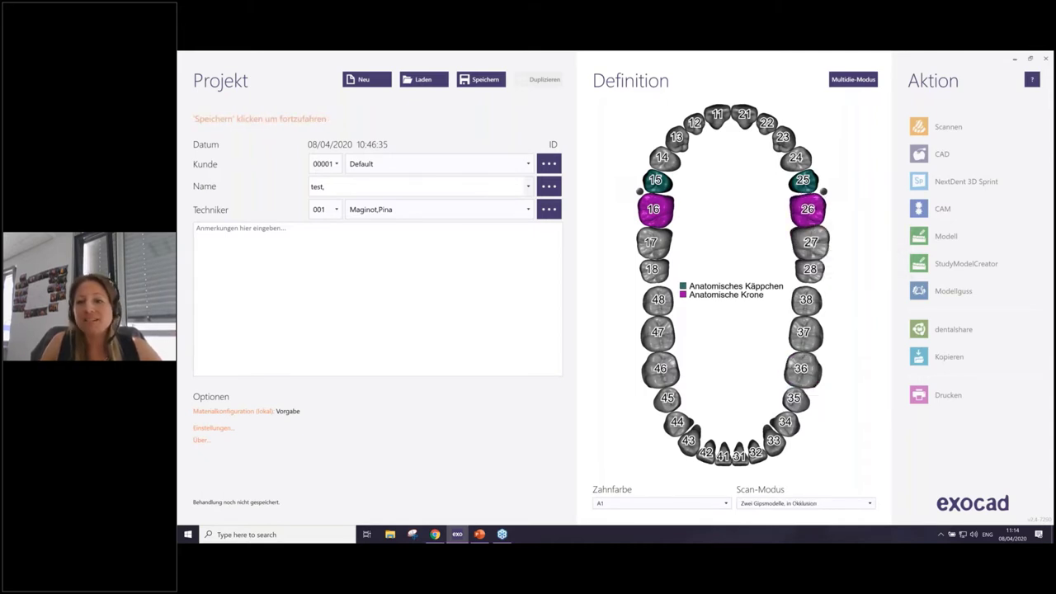
click(808, 215)
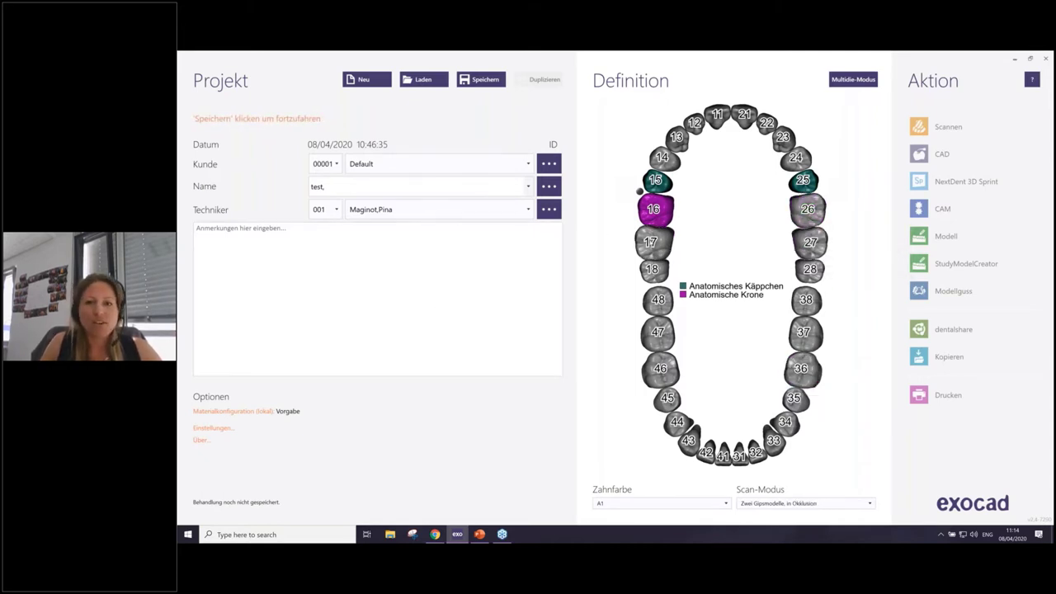
click(658, 187)
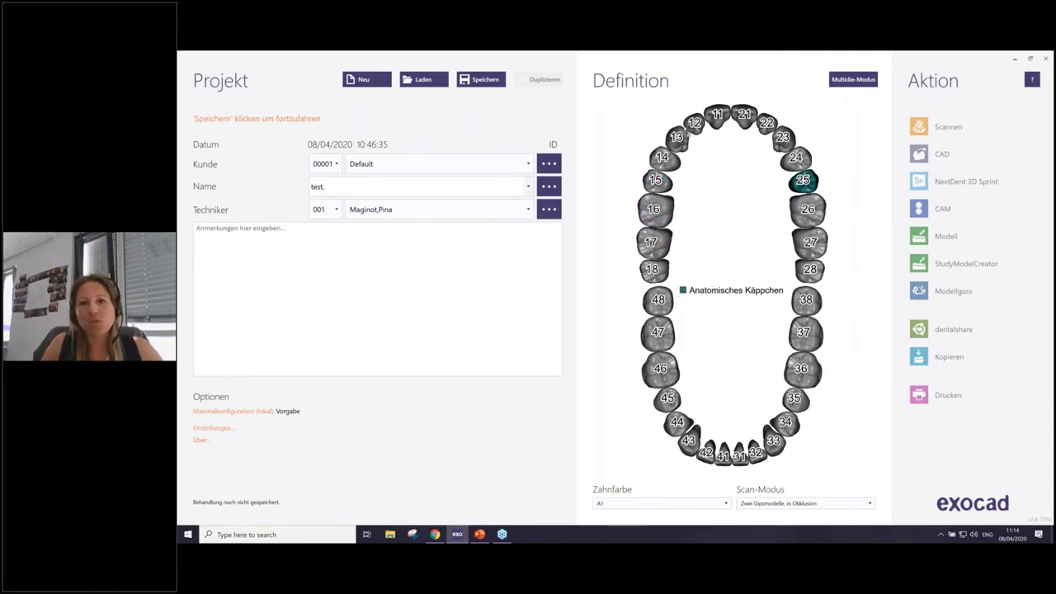
click(805, 183)
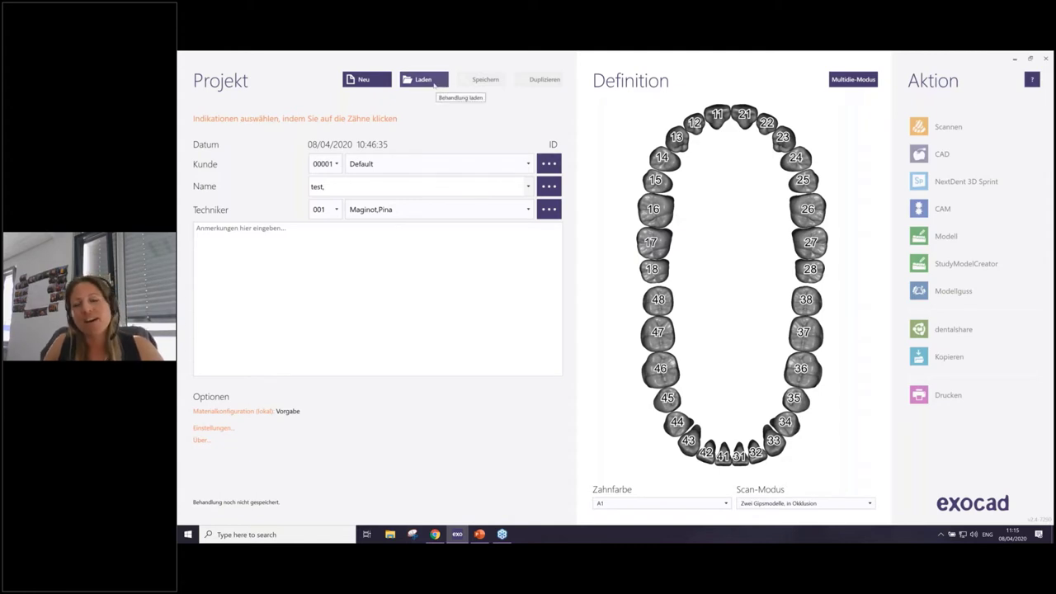
Step: Load the saved project 'Cervical Adaptation Crown, Sample'
click(438, 83)
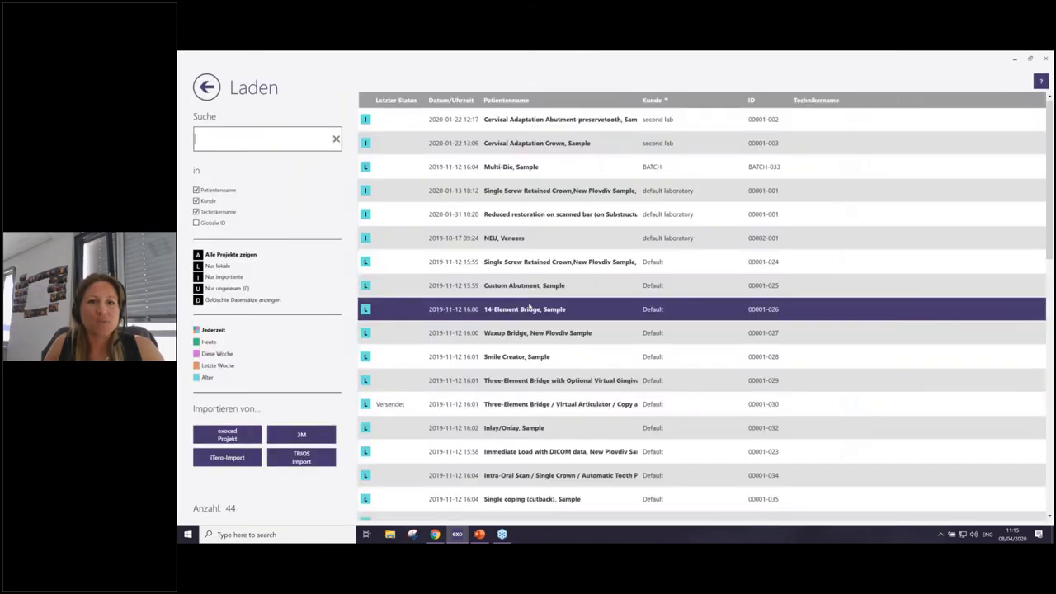
click(607, 144)
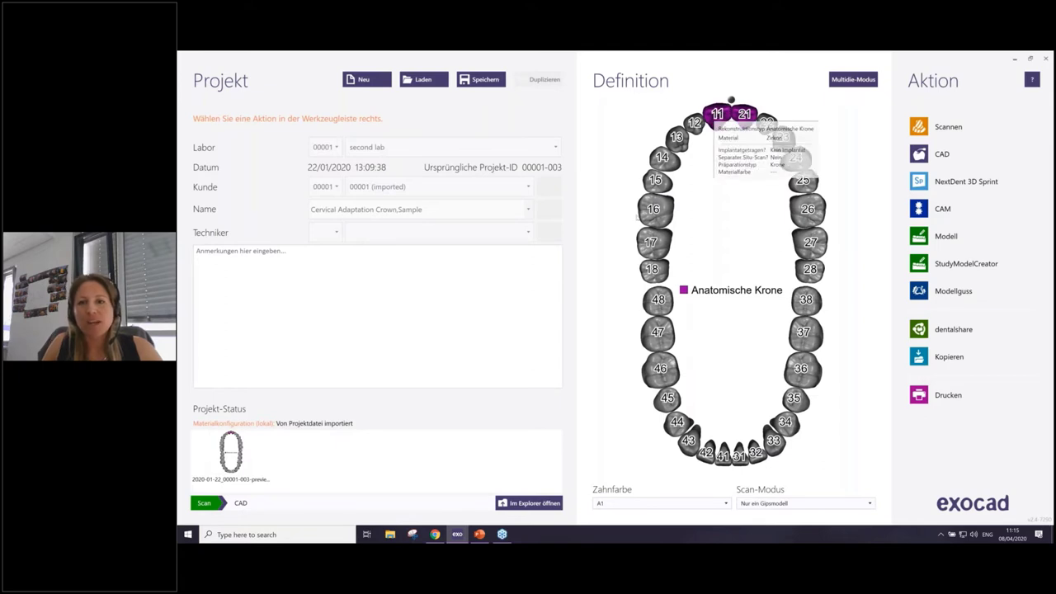
Step: Review the crown settings of teeth 11 and 21, then launch the CAD design
double_click(731, 100)
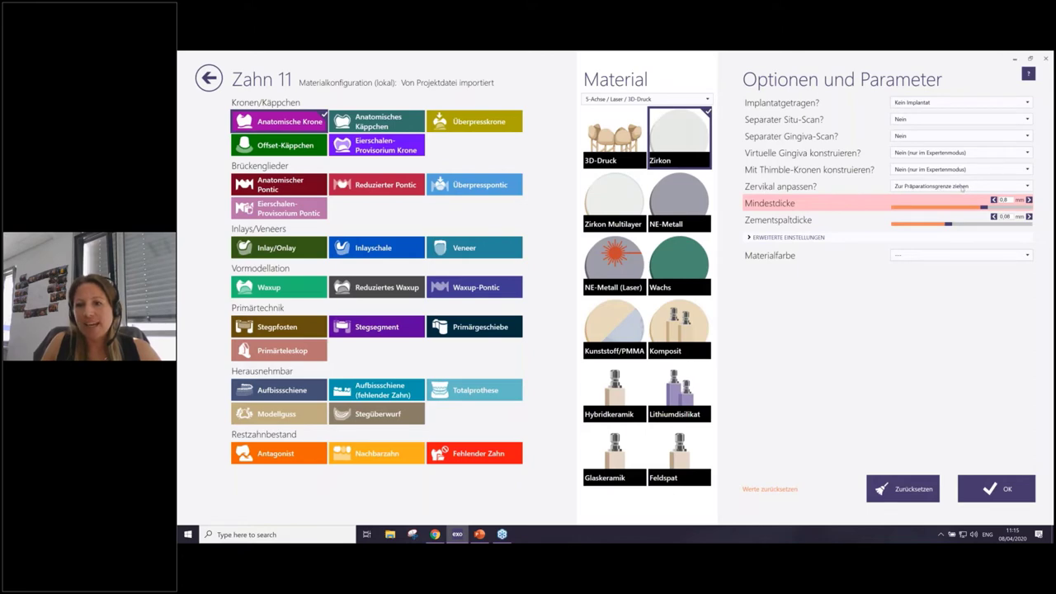
click(1010, 487)
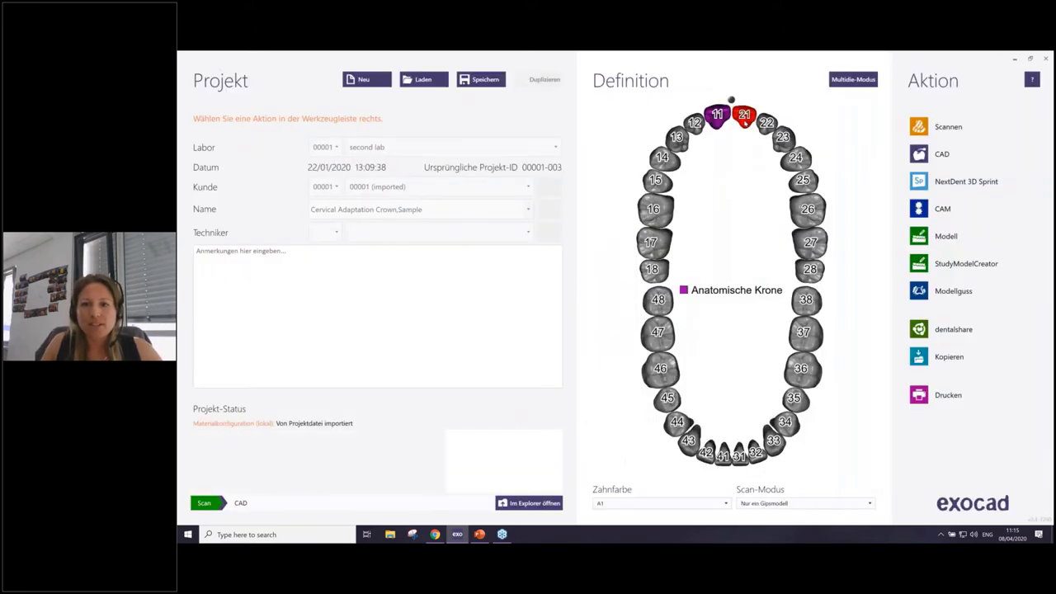
click(744, 121)
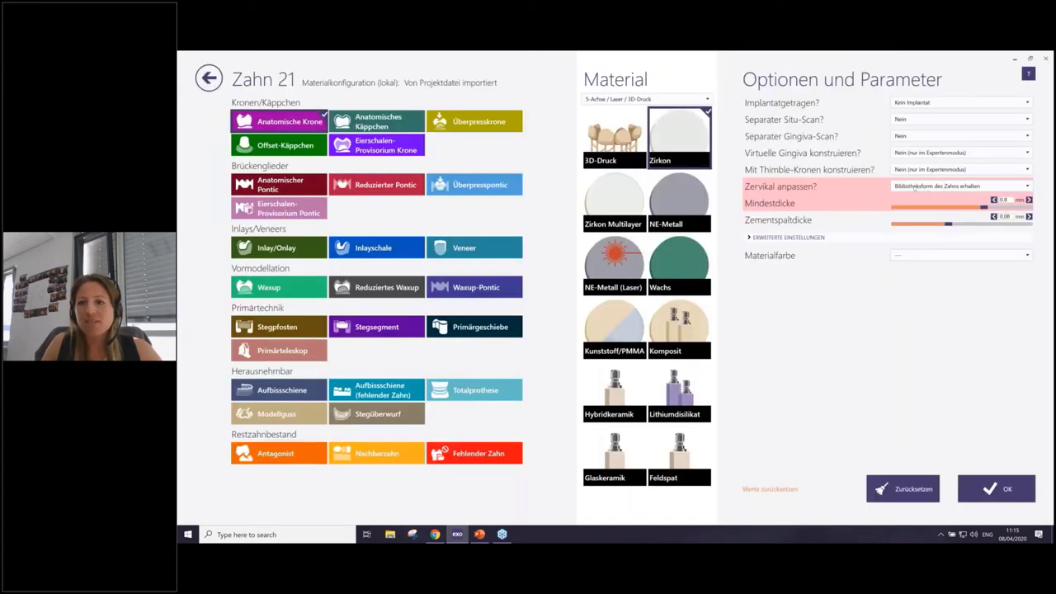
click(1007, 489)
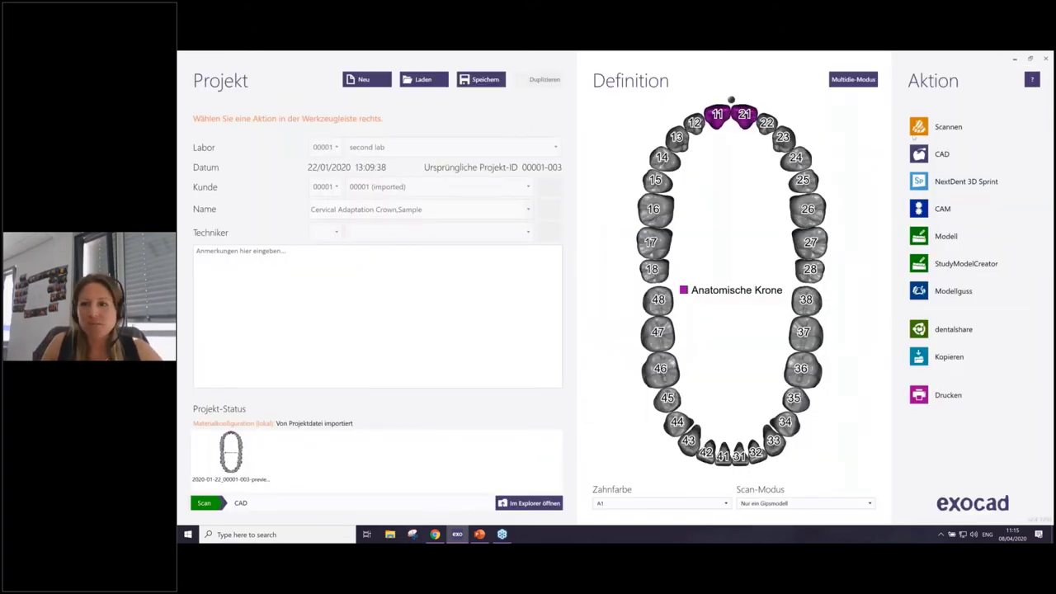
click(957, 156)
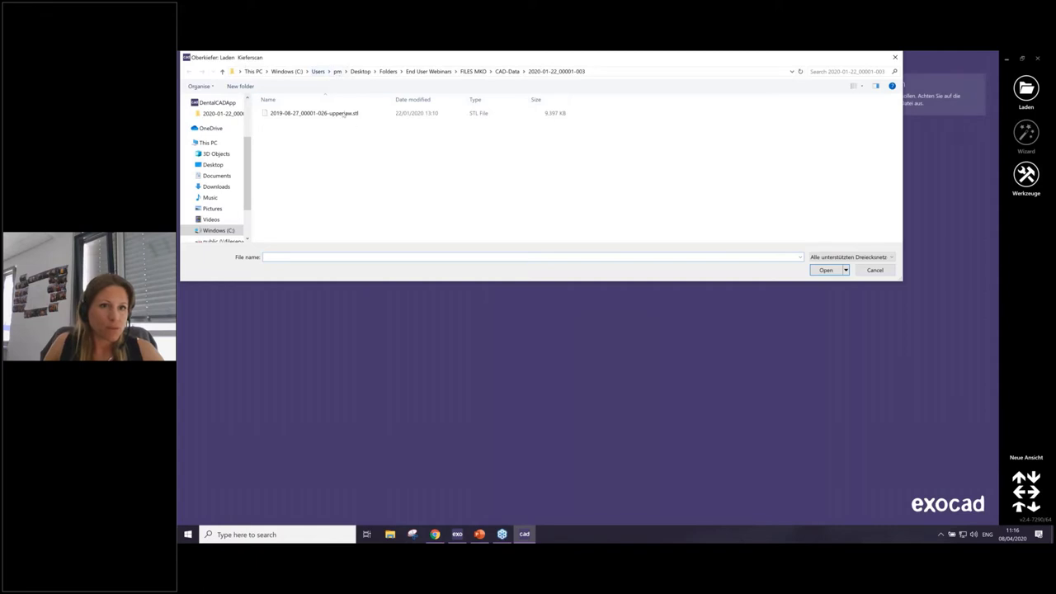
Step: Load upperjaw.stl, flip it to the occlusal side and accept the orientation
click(374, 114)
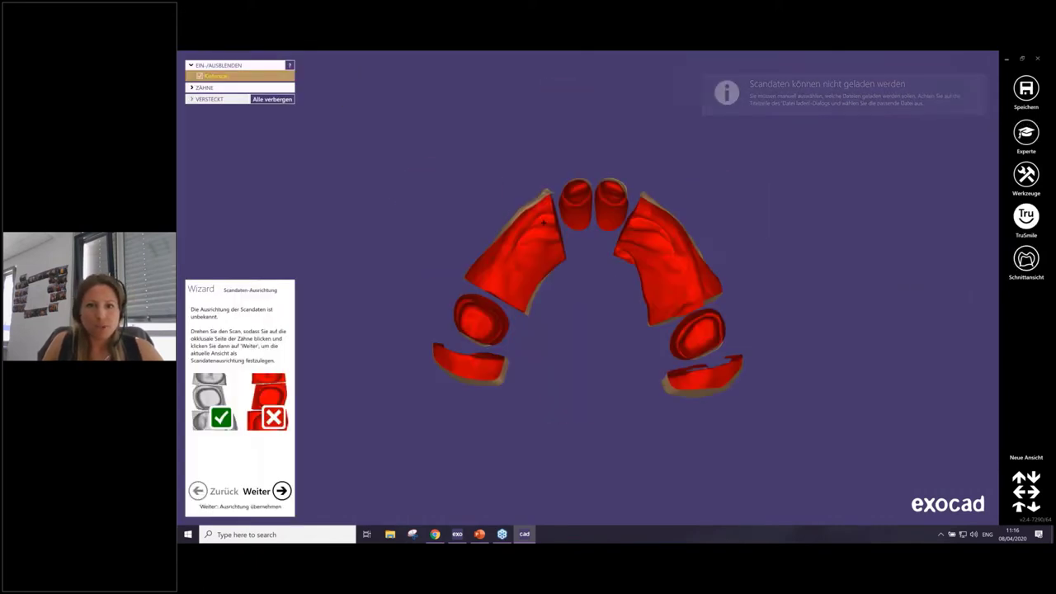
right_drag(543, 220, 543, 223)
click(281, 491)
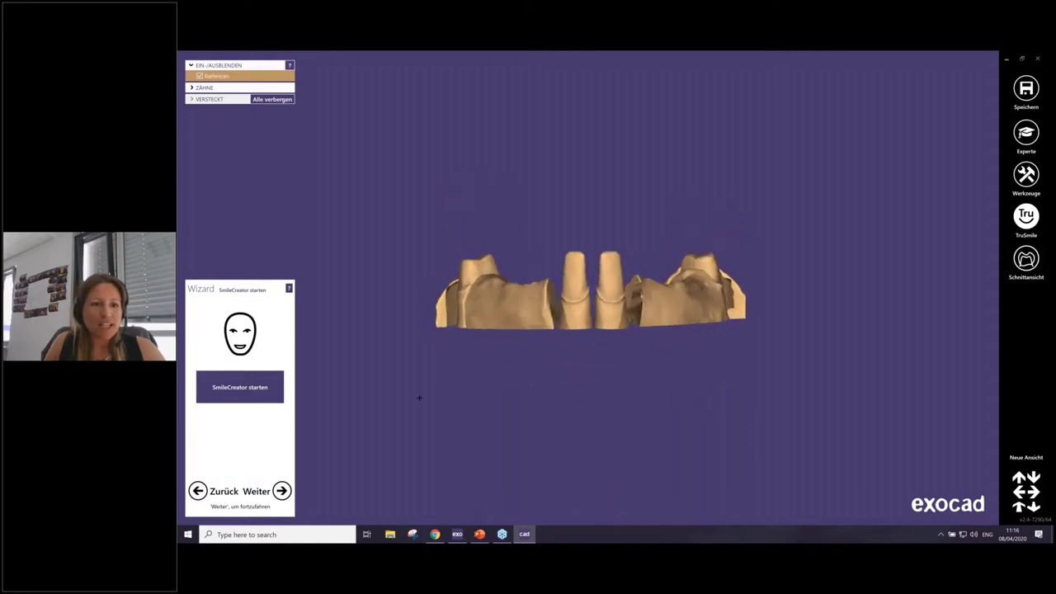
Step: Enable 'Smile Creator im Wizard' in Werkzeuge > Einstellungen, acknowledge the restart notice, and continue
click(233, 394)
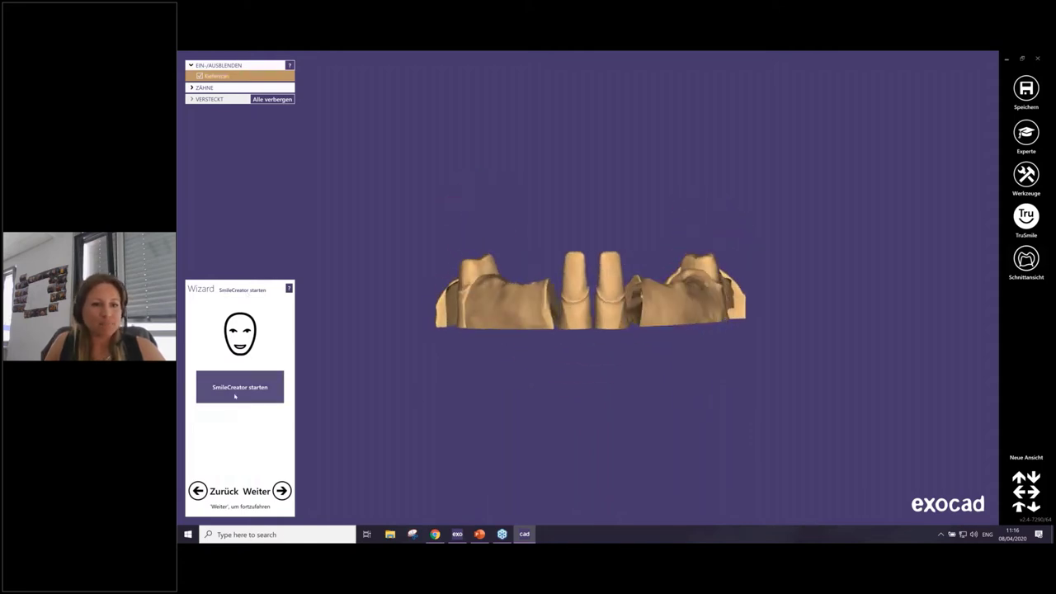
click(1026, 174)
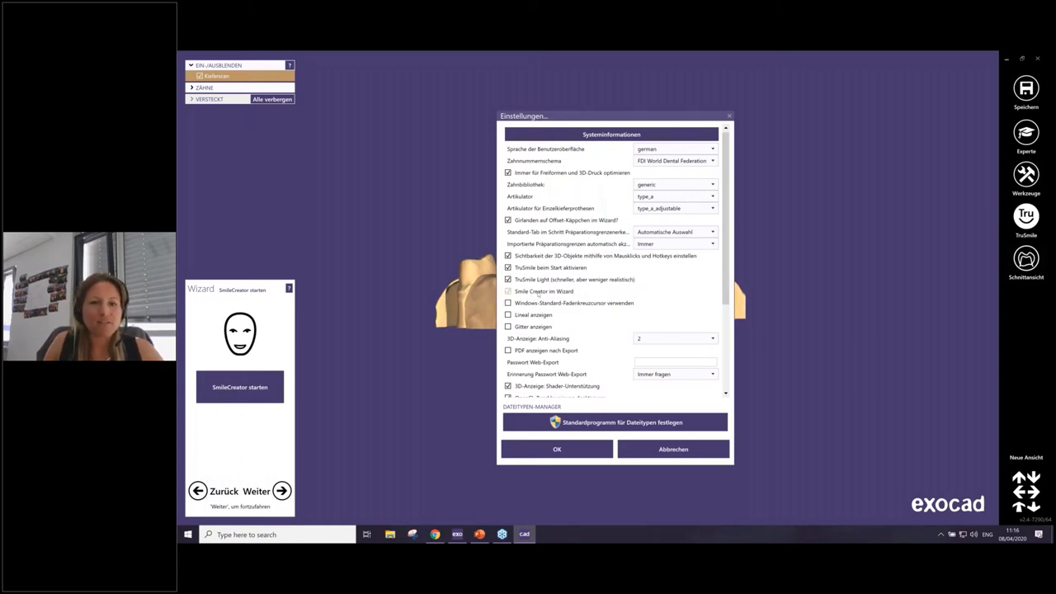
mouse_move(544, 291)
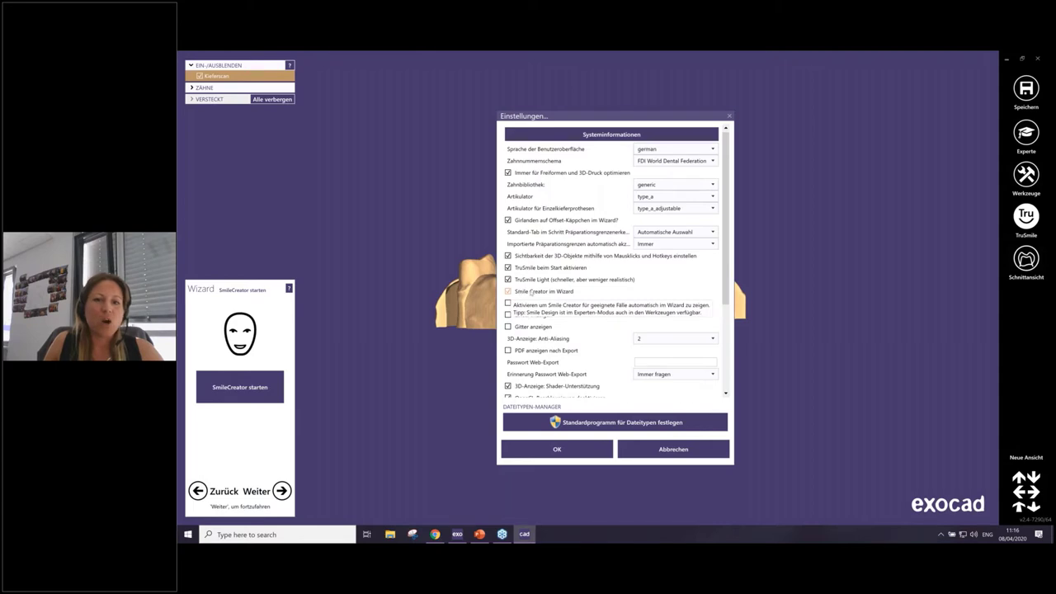
click(508, 292)
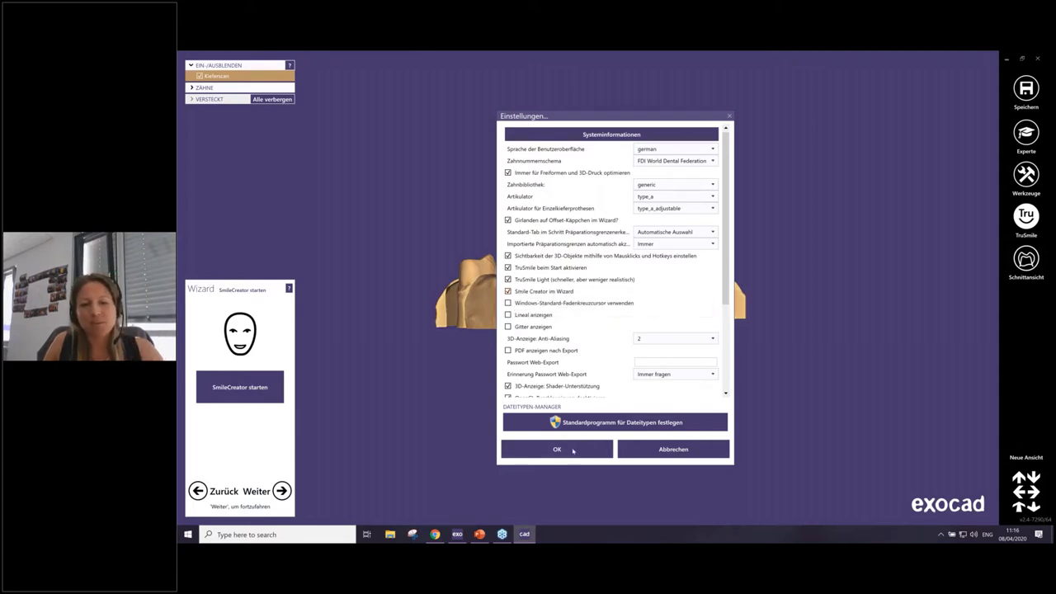
click(570, 455)
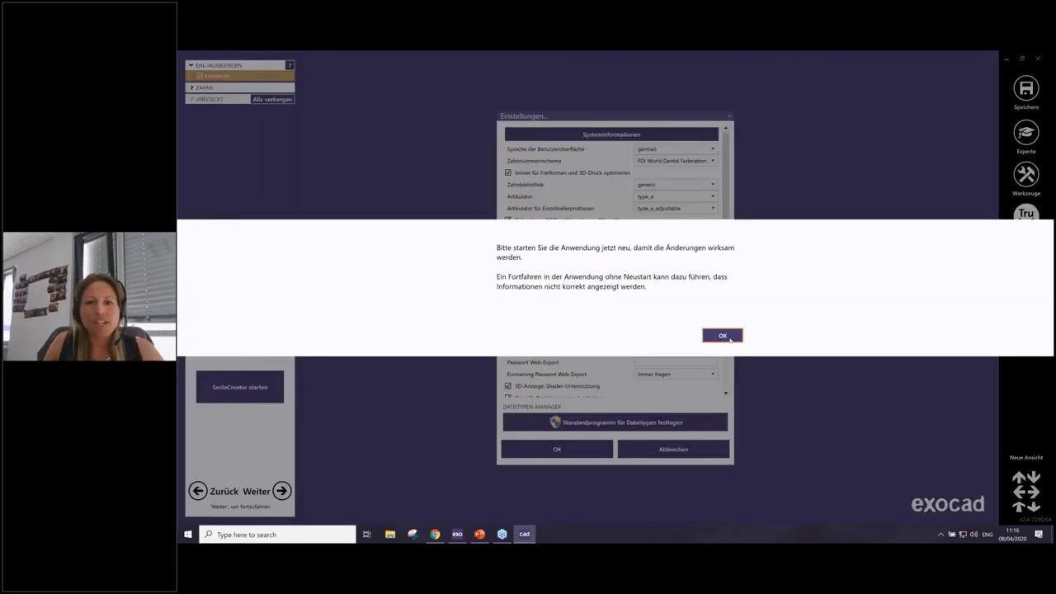
click(723, 336)
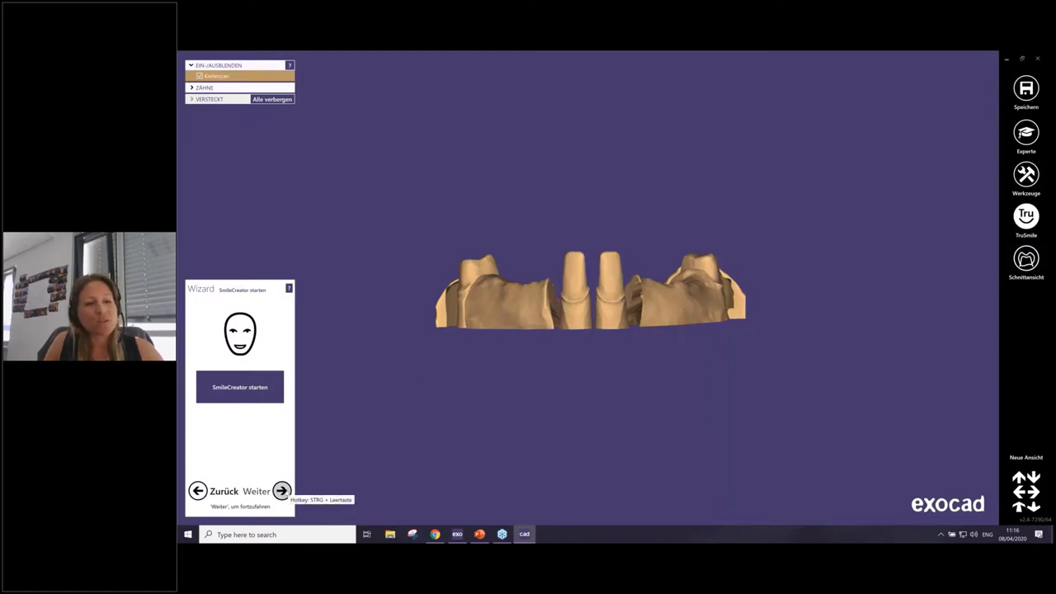
click(281, 491)
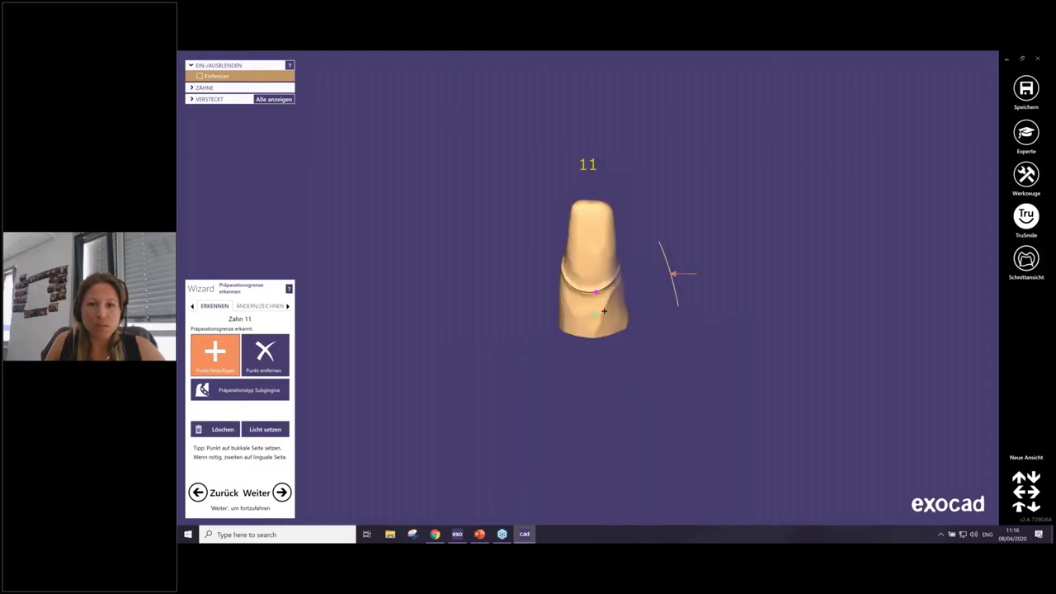
Step: Inspect the detected margin line on tooth 11 from several angles and accept it
right_drag(604, 312, 672, 365)
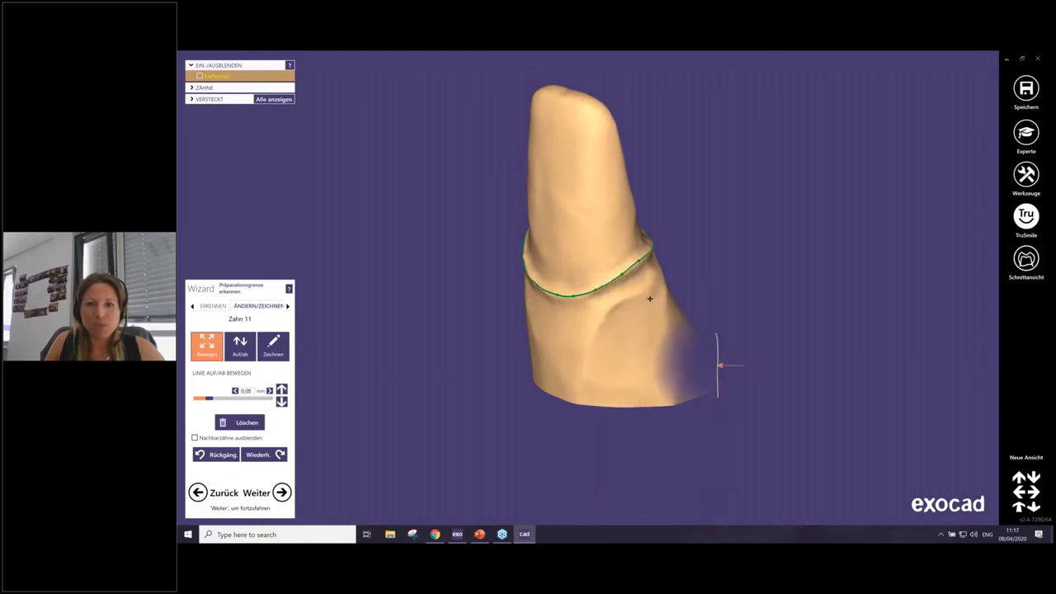
right_drag(649, 299, 629, 263)
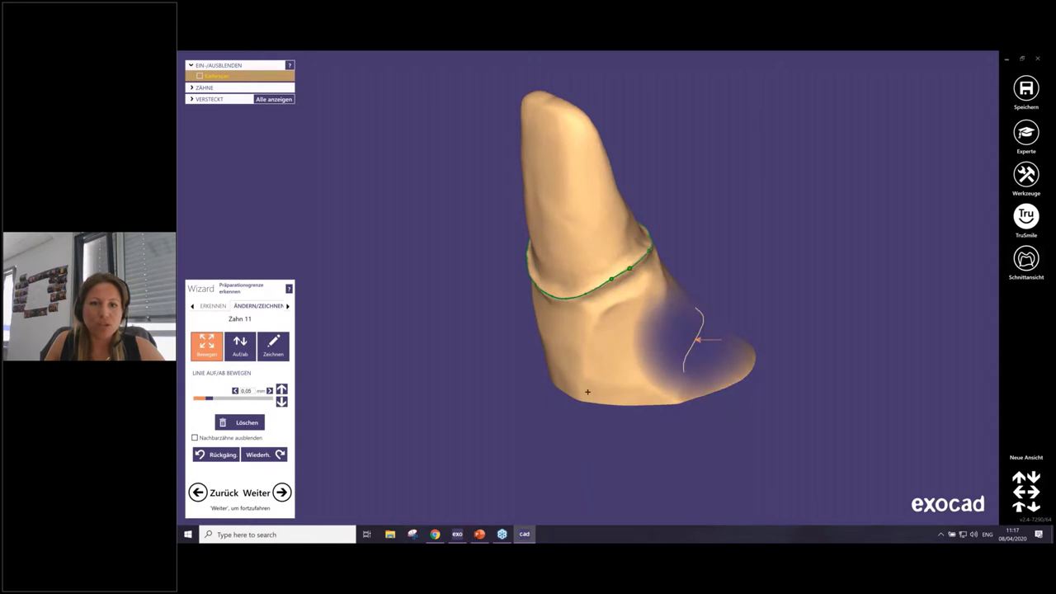
right_drag(672, 500, 685, 432)
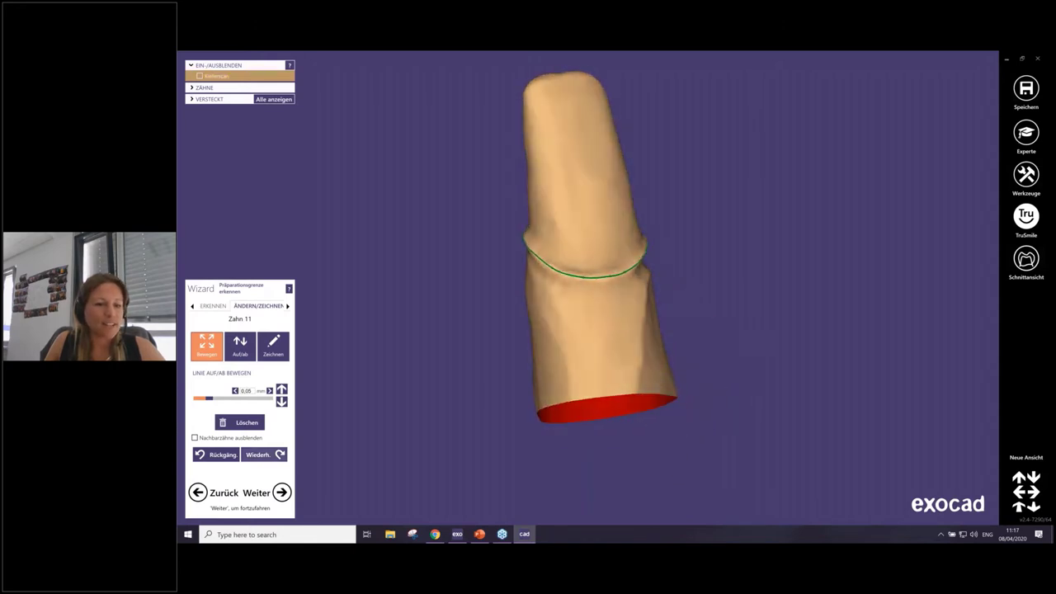
click(282, 493)
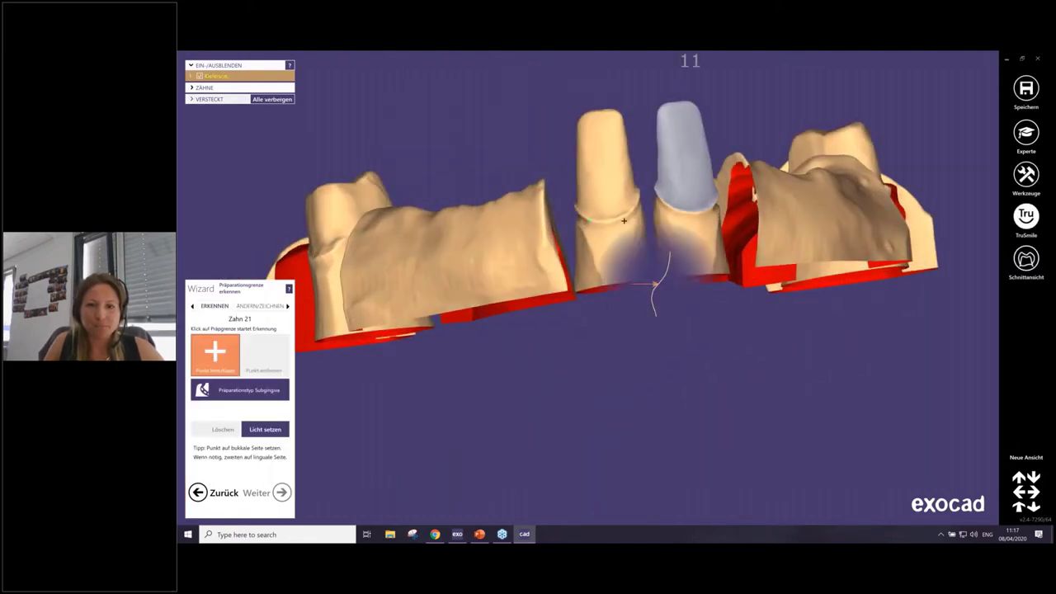
Step: Place the margin on tooth 21, verify it, and proceed to Kronenböden
click(617, 219)
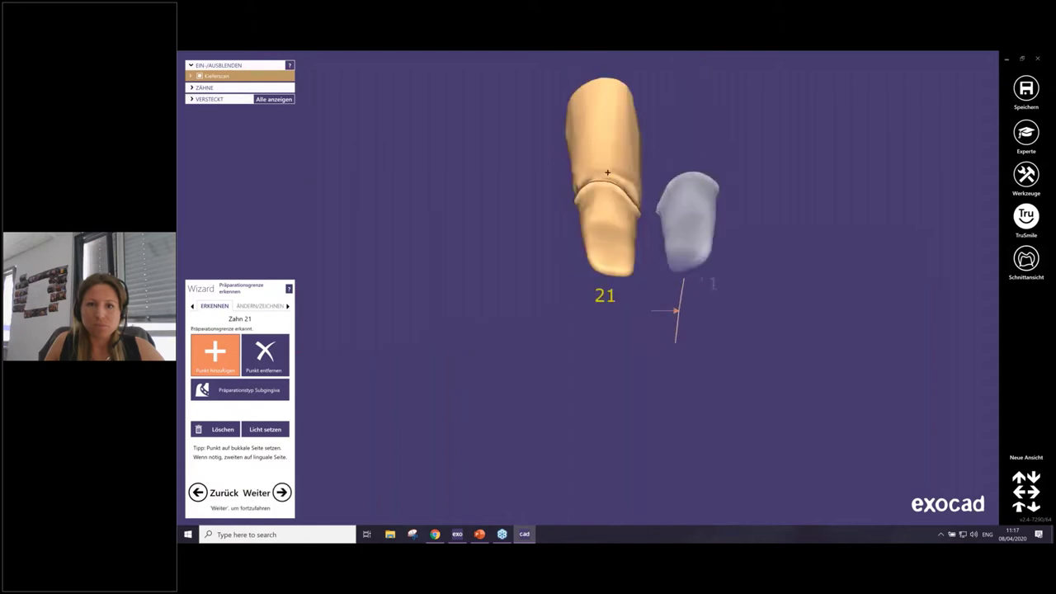
right_drag(608, 173, 596, 179)
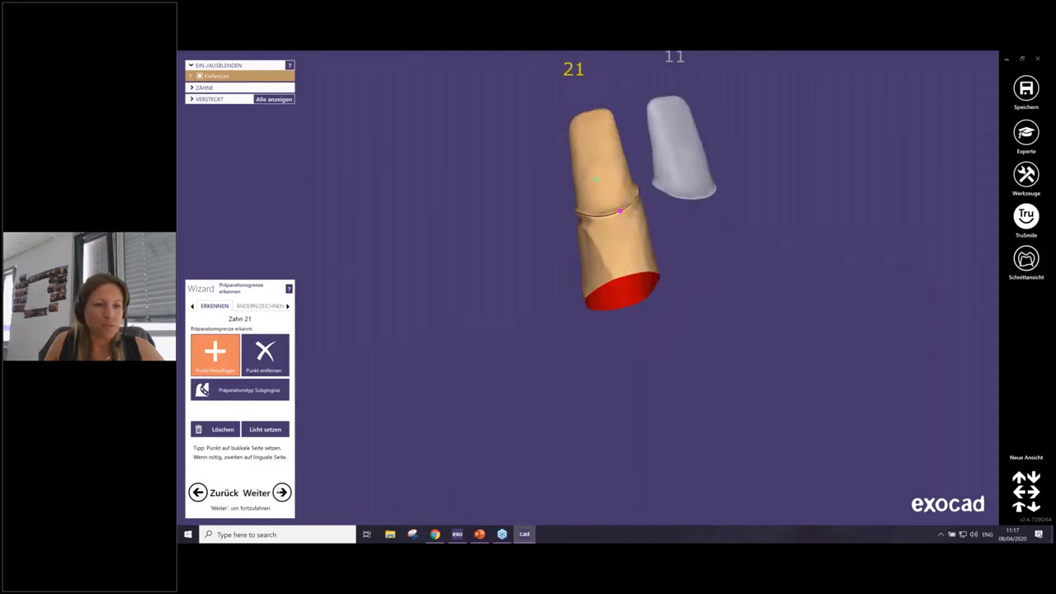
click(281, 492)
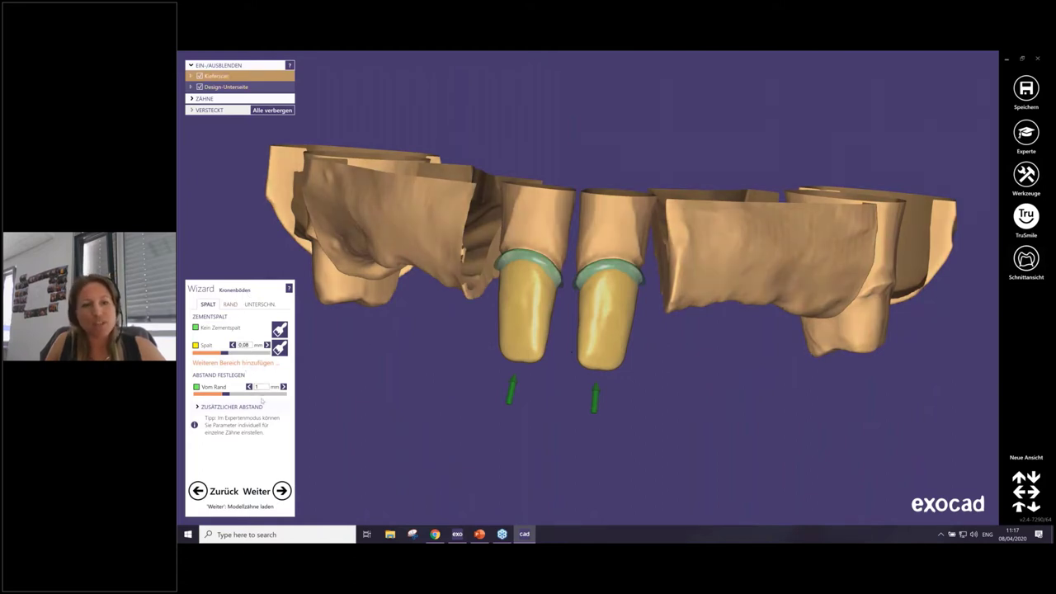
Step: Review the RAND and UNTERSCHN. crown-bottom settings, then generate the minimum-thickness layer
click(230, 304)
click(261, 304)
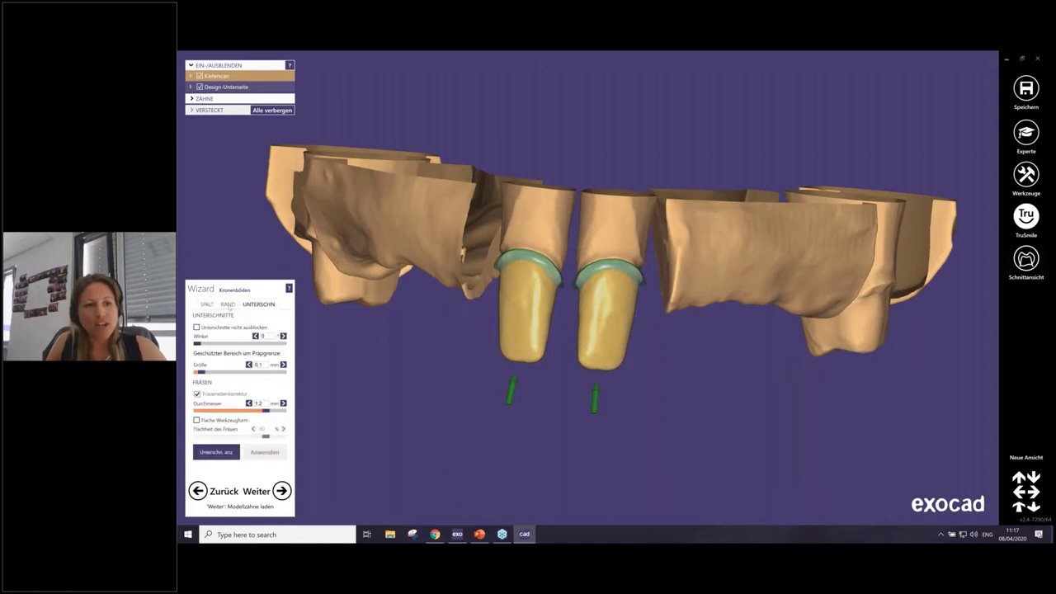
click(230, 305)
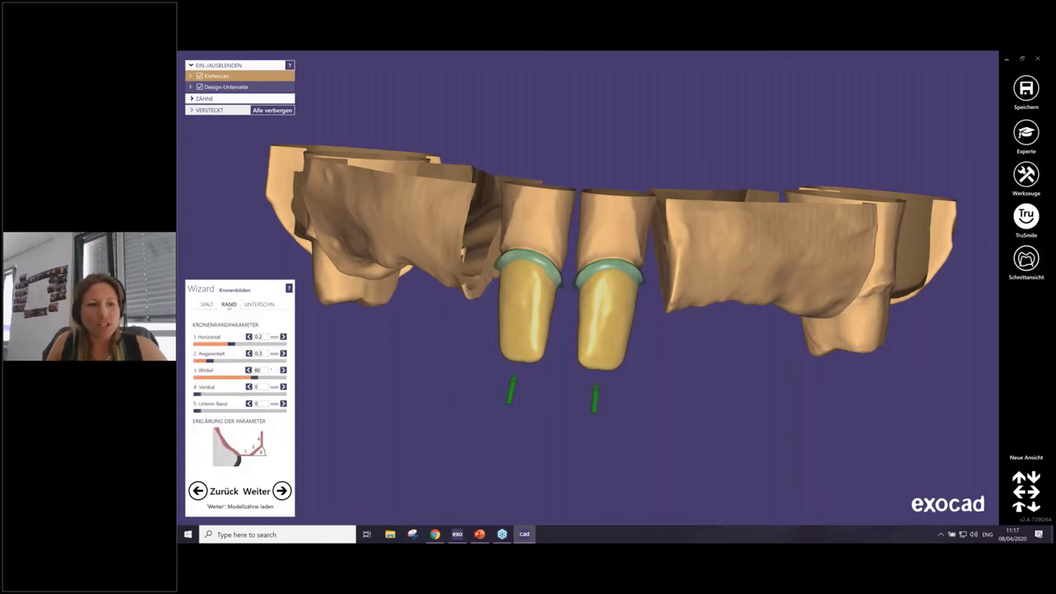
click(258, 305)
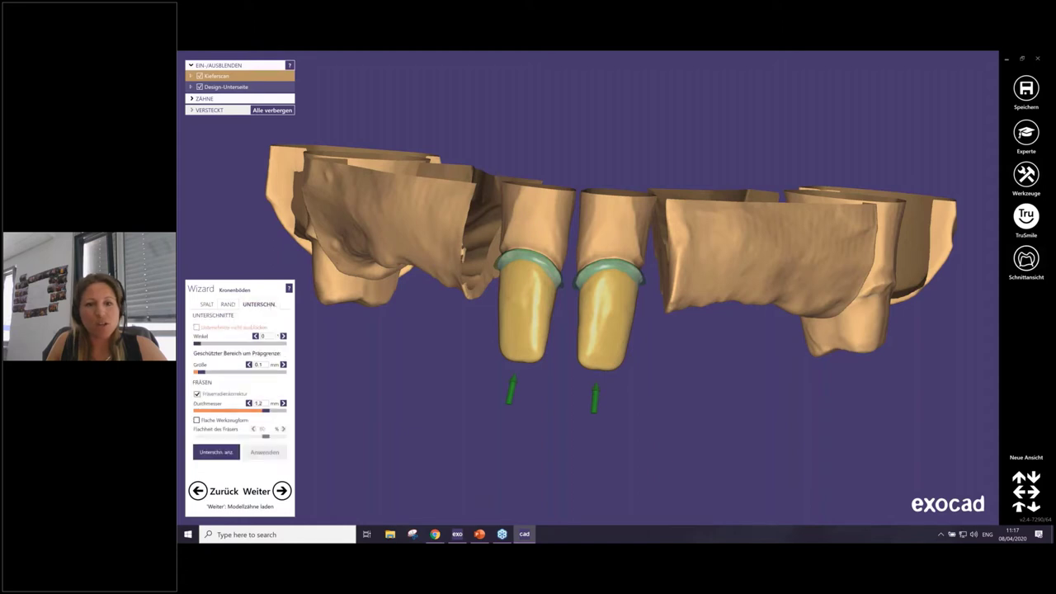
mouse_move(553, 313)
right_down()
mouse_move(554, 350)
mouse_move(554, 313)
right_up()
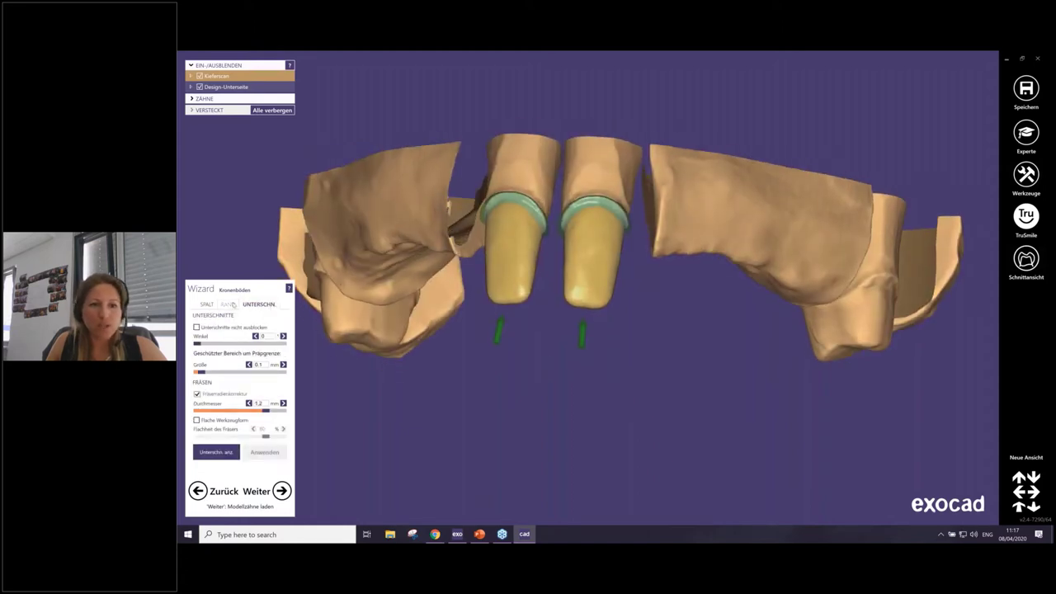
click(229, 304)
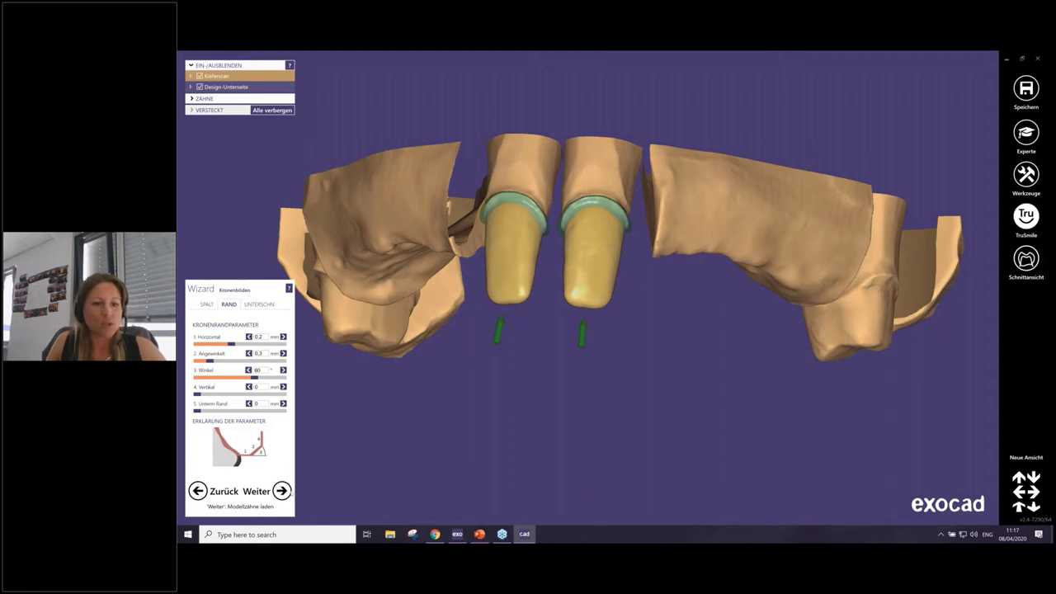
click(281, 491)
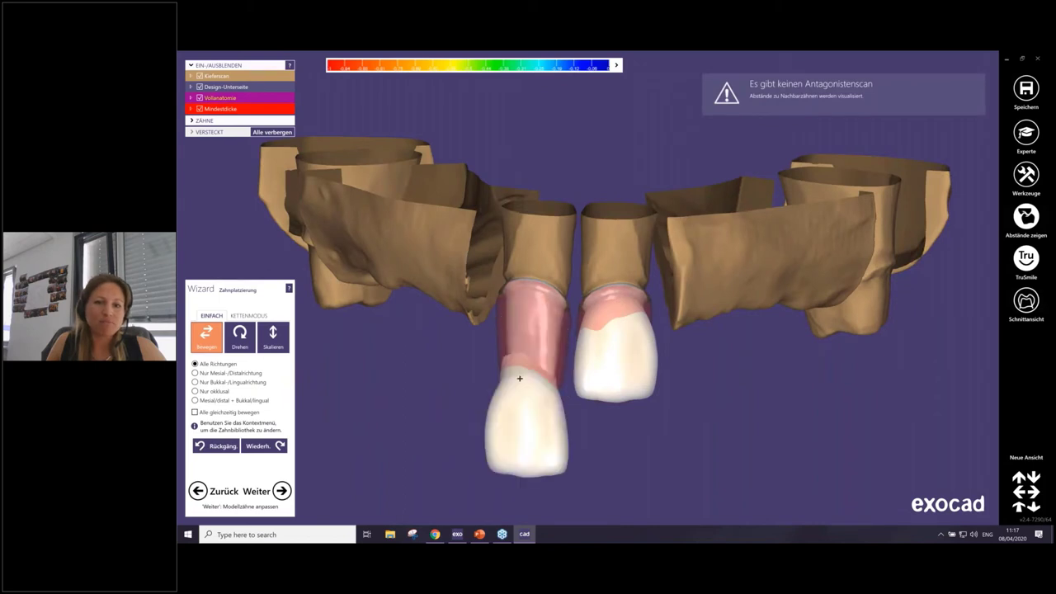
Step: Nudge both front crowns into place and choose Benutzerdefinierte Modellzähne laden from the context menu
drag(526, 354, 523, 354)
mouse_move(632, 367)
mouse_down()
mouse_move(649, 380)
mouse_move(641, 370)
mouse_up()
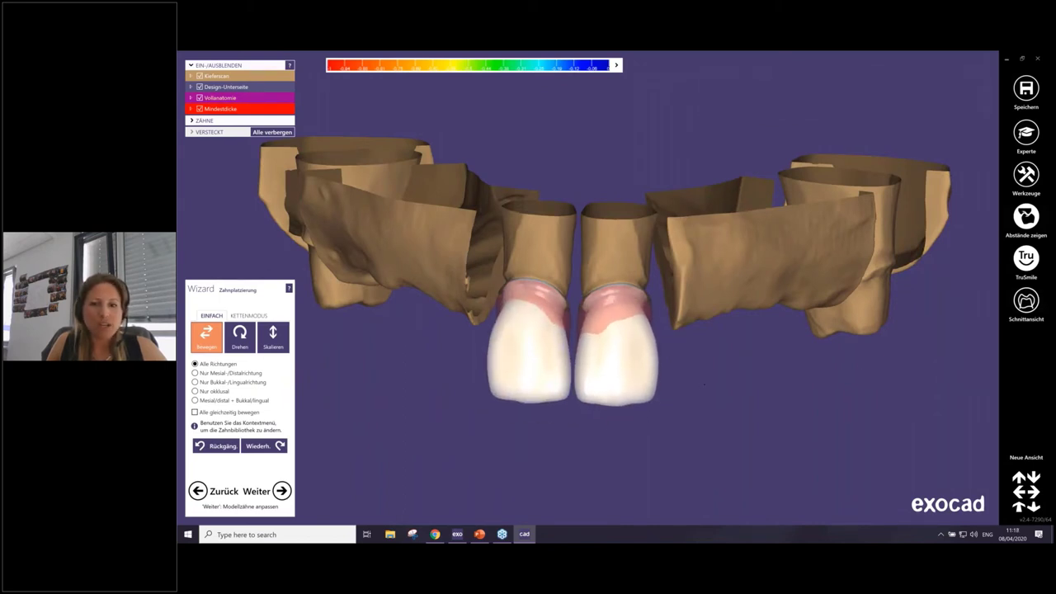
right_click(704, 387)
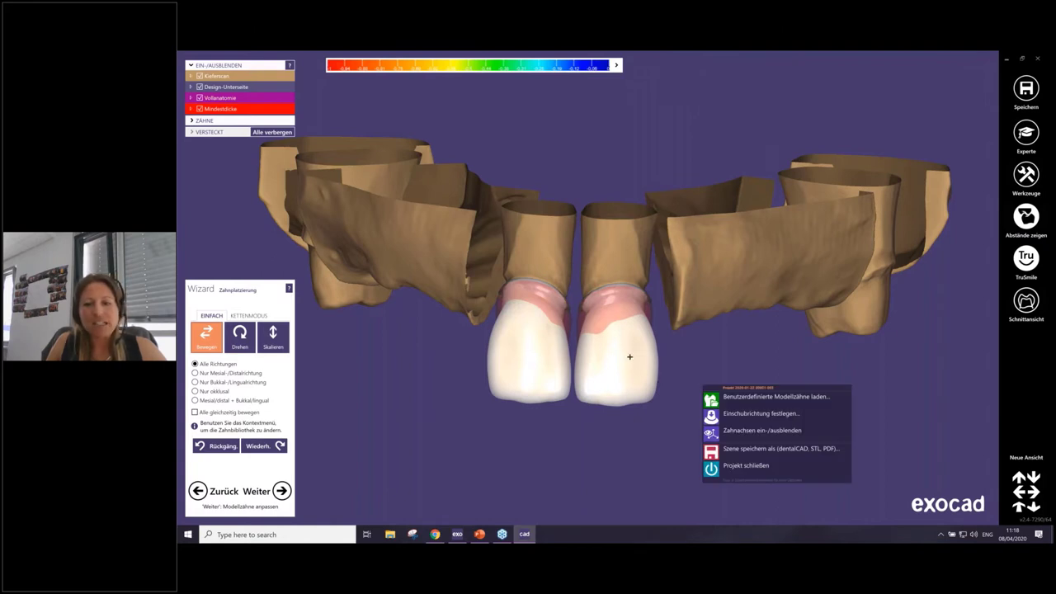
right_click(720, 296)
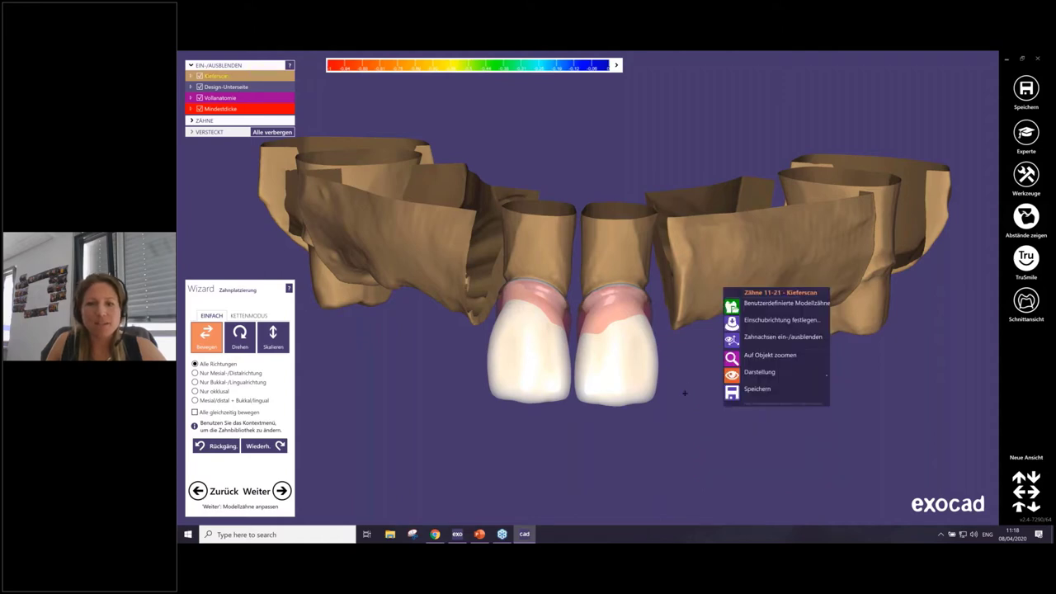
click(684, 393)
right_click(719, 416)
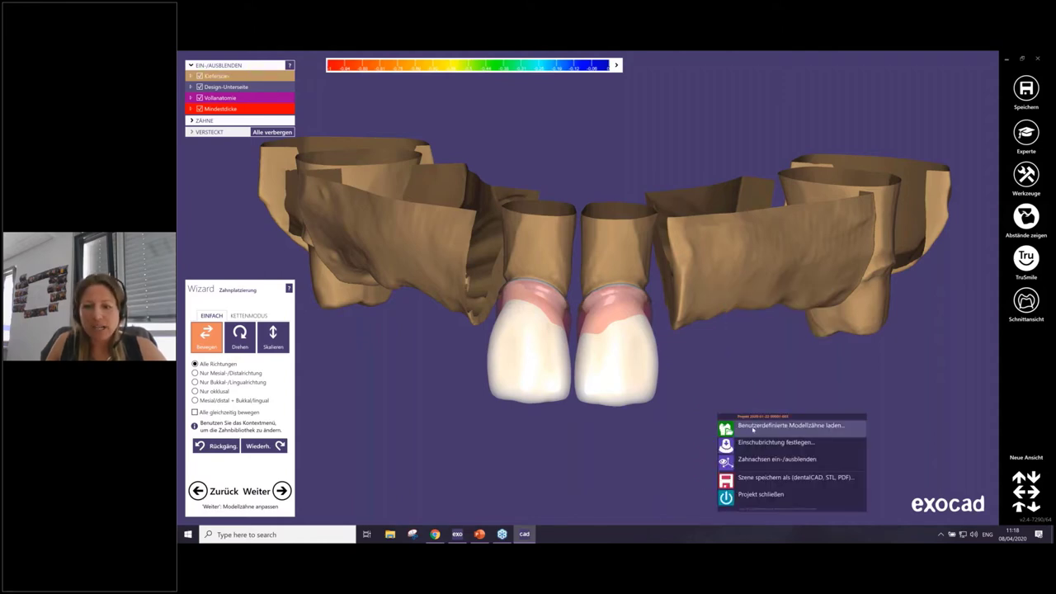
click(768, 429)
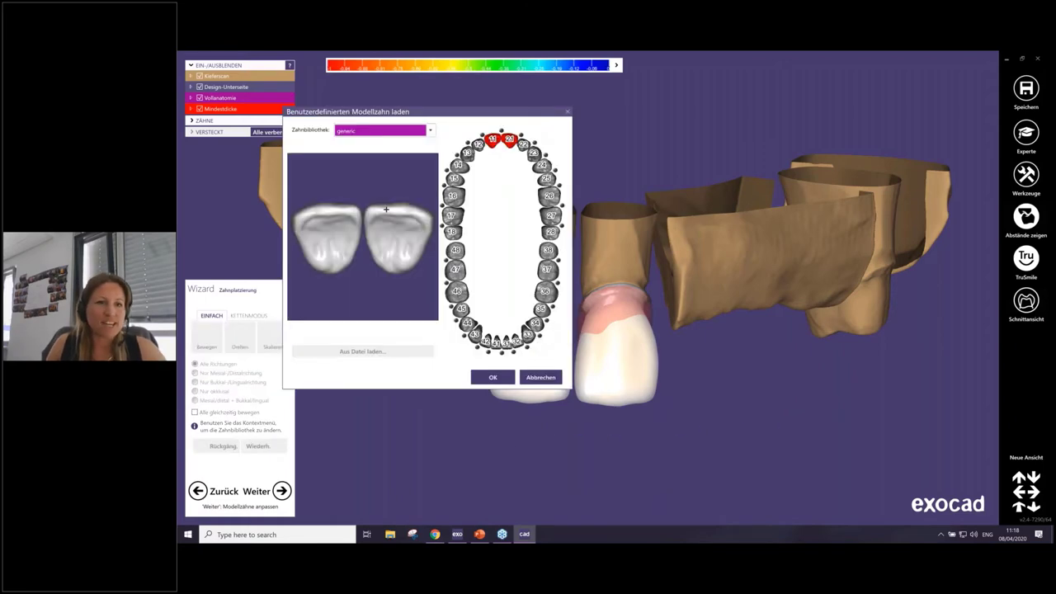
Step: Reload teeth 11 and 21 from the psarris library after previewing e-sofan, confirming the replacement
drag(389, 241, 381, 177)
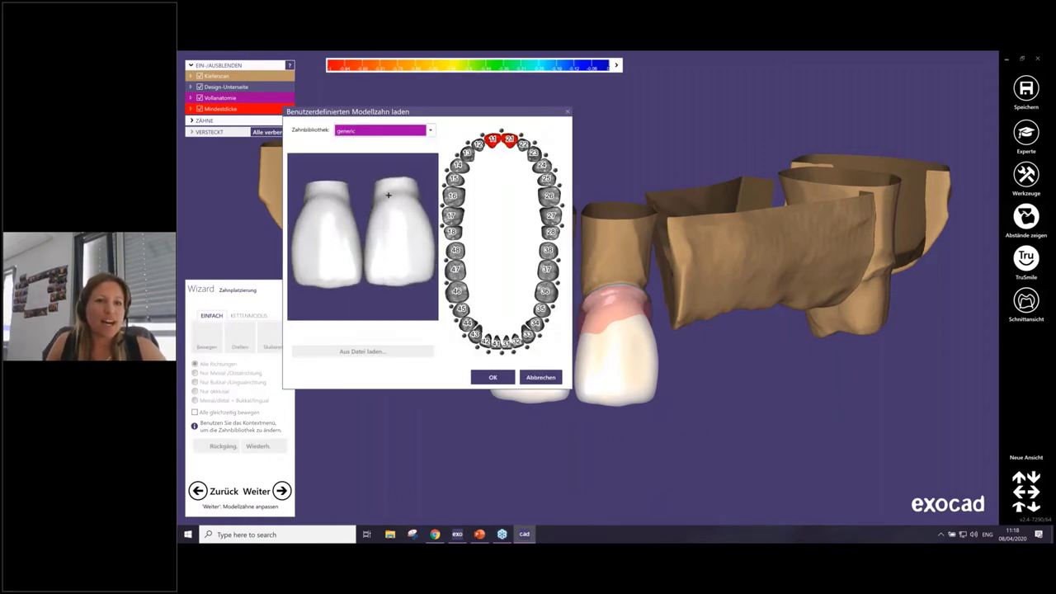
click(429, 131)
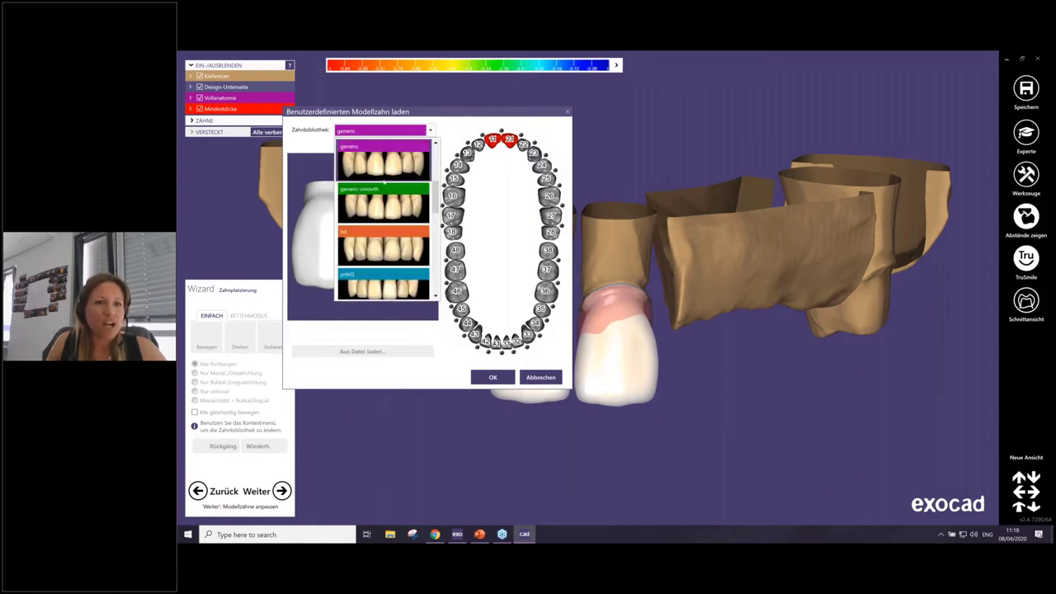
scroll(370, 229, down, 3)
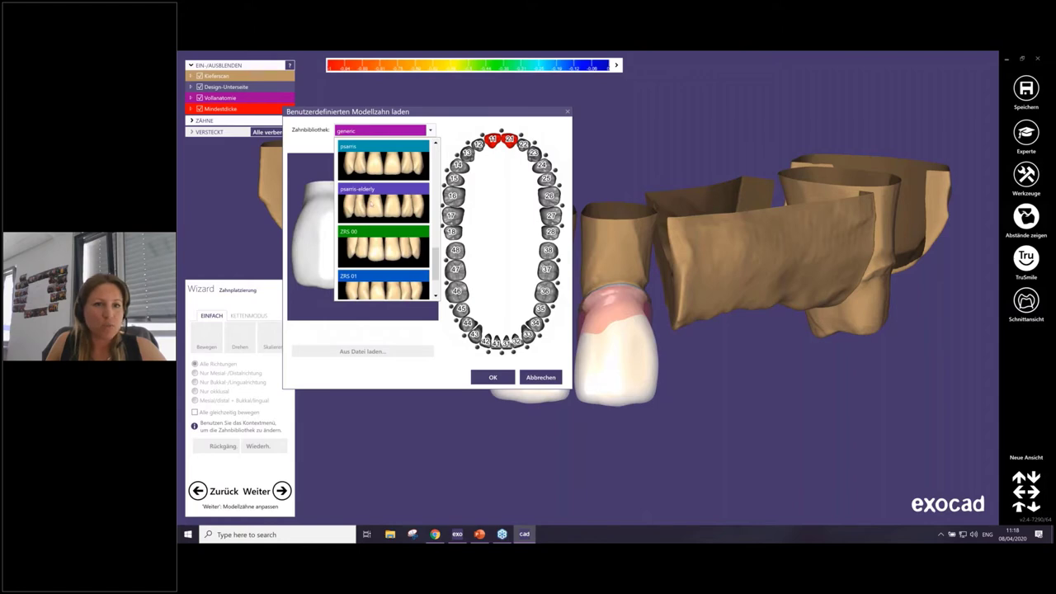
scroll(371, 205, up, 3)
scroll(371, 215, up, 2)
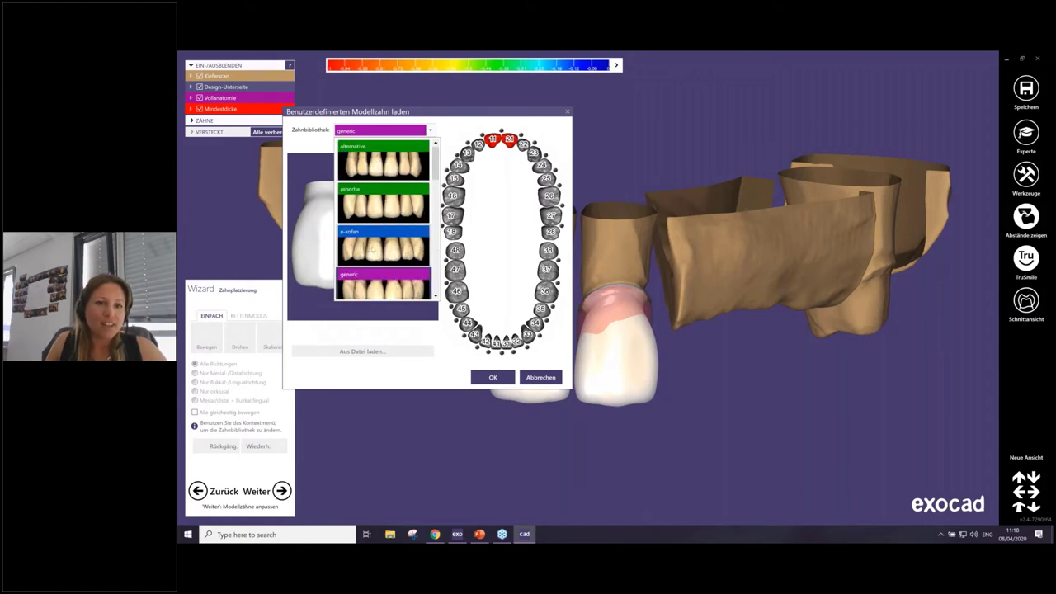
click(376, 239)
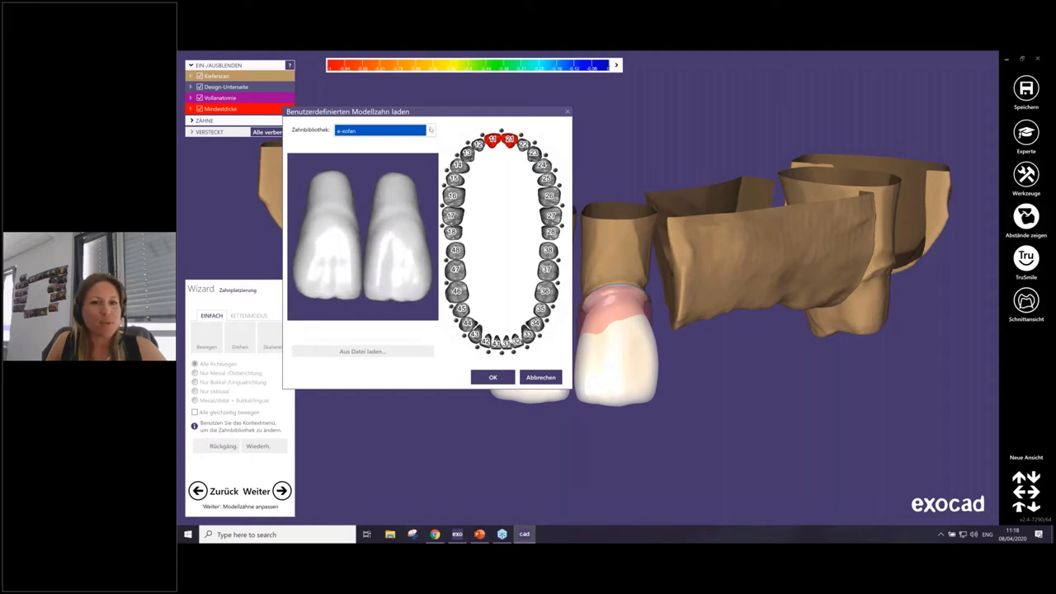
click(379, 131)
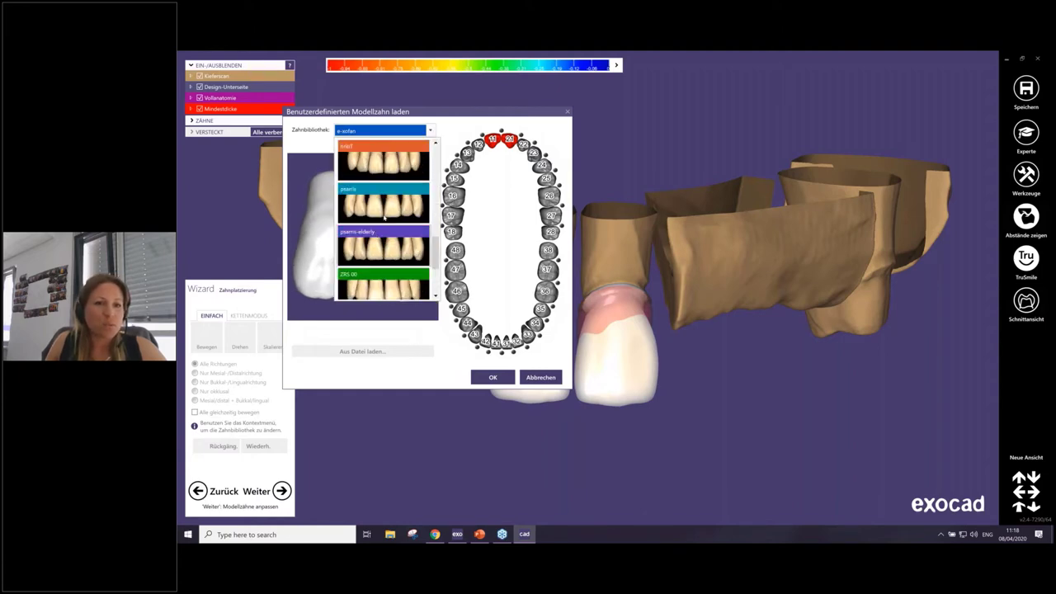
click(385, 216)
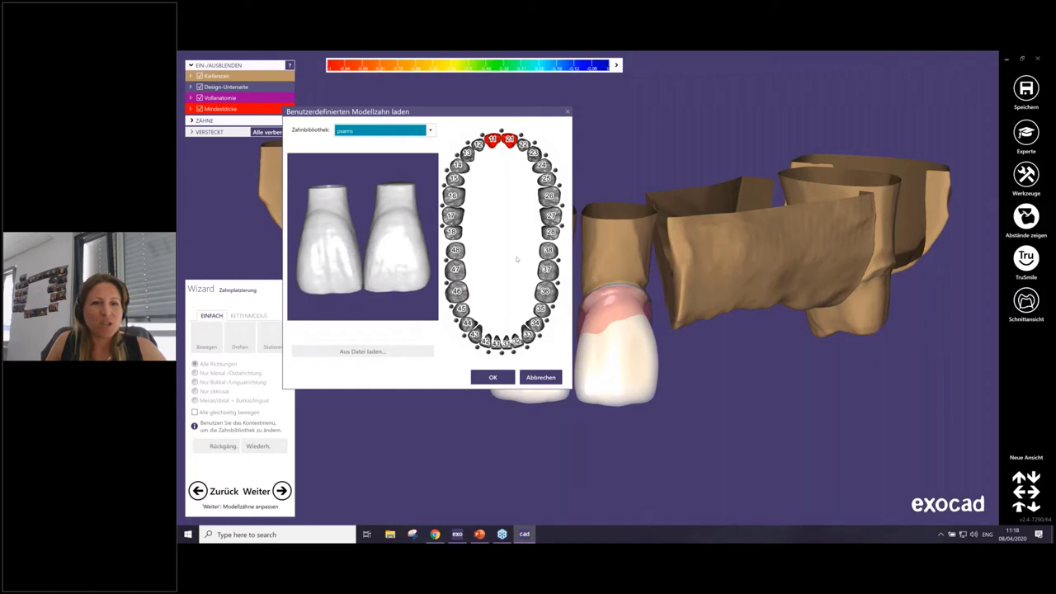
click(492, 377)
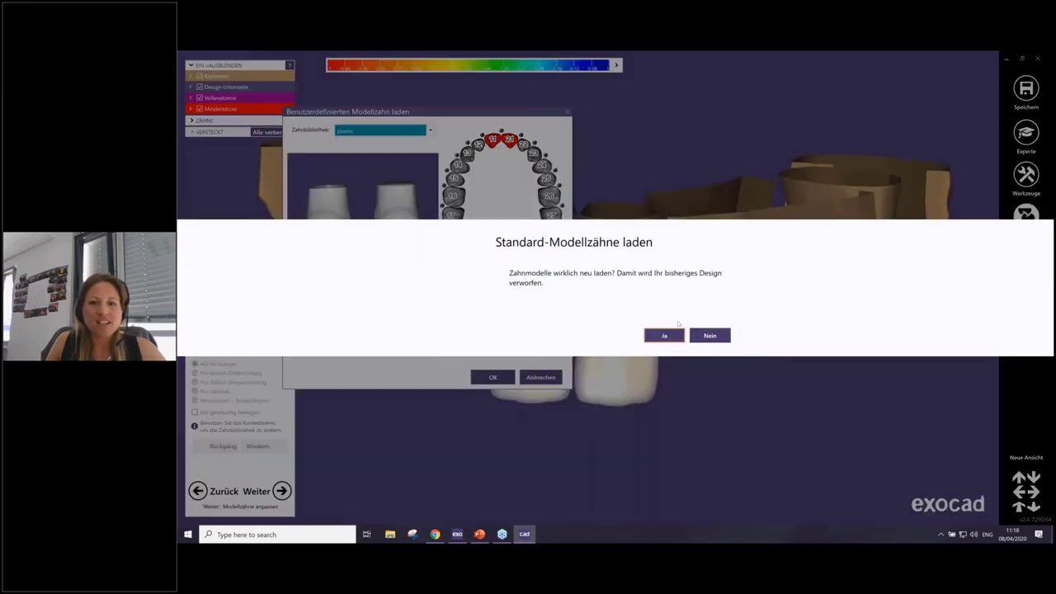
click(664, 335)
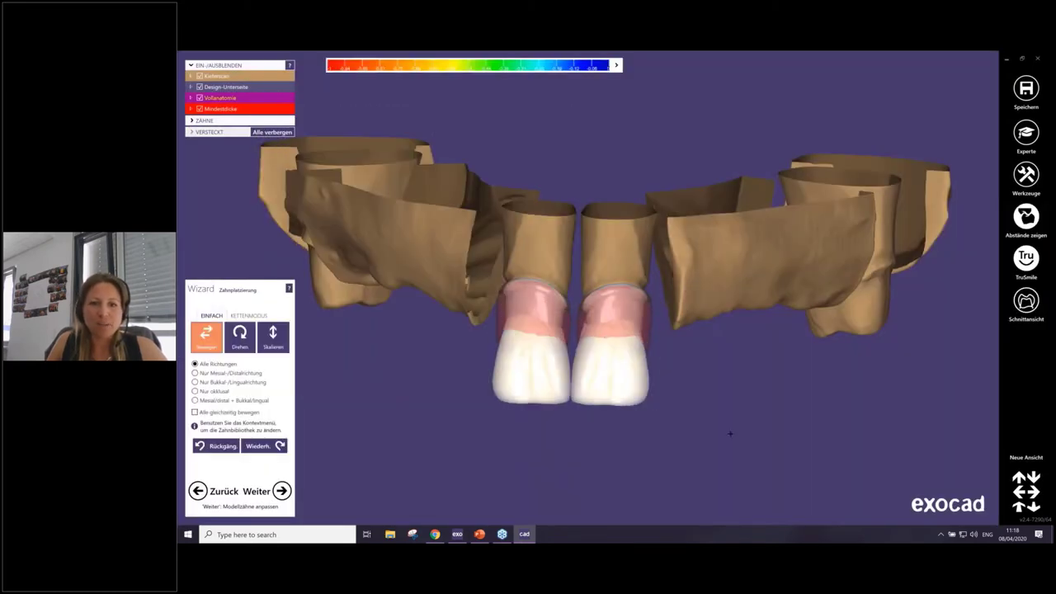
Step: Nudge the left and right front crowns into place in the frontal view
right_click(628, 379)
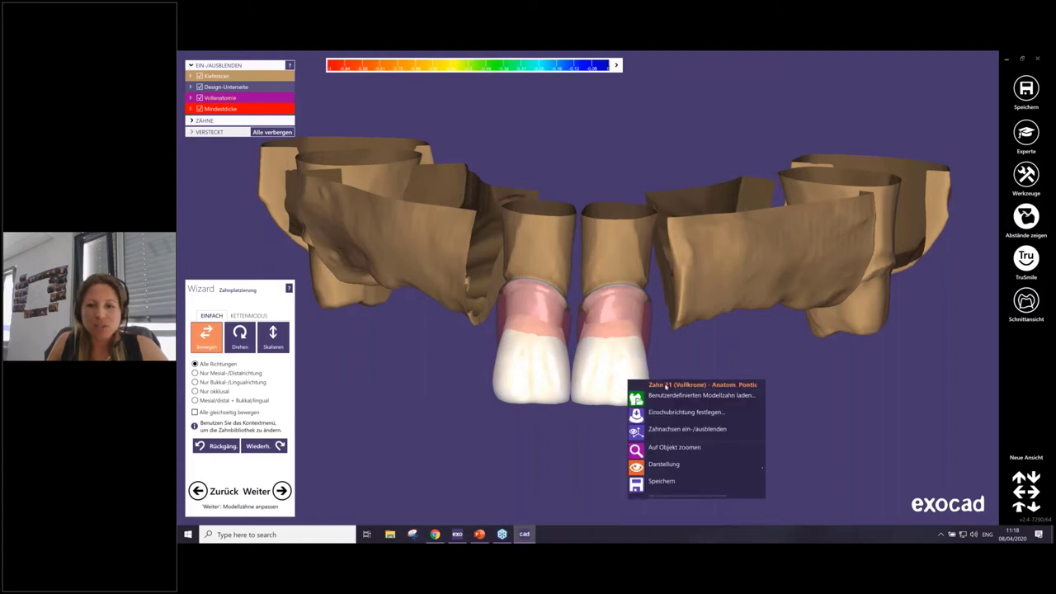
right_click(583, 348)
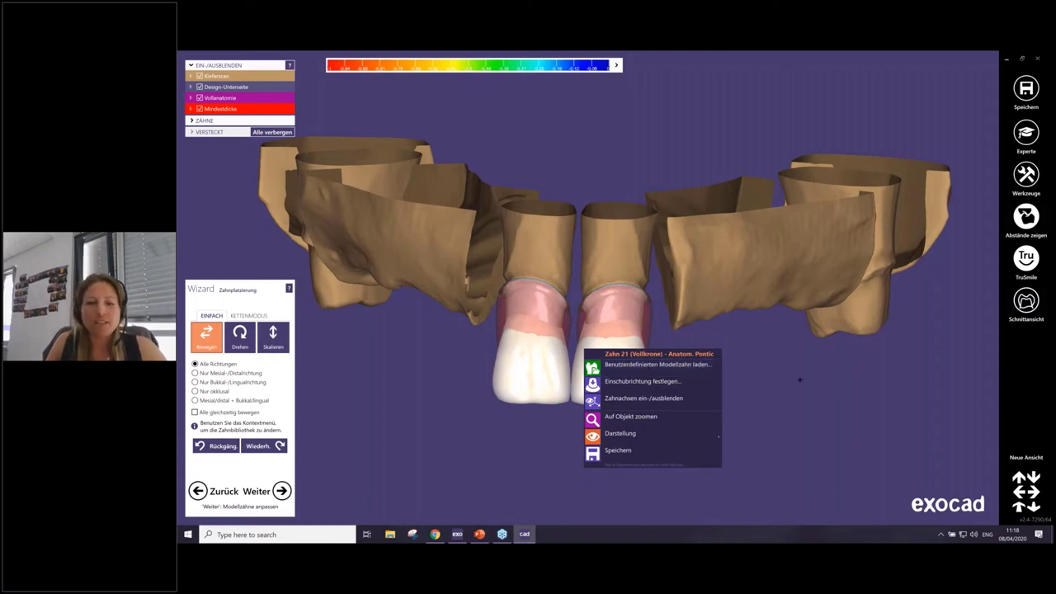
click(651, 438)
right_drag(651, 438, 651, 438)
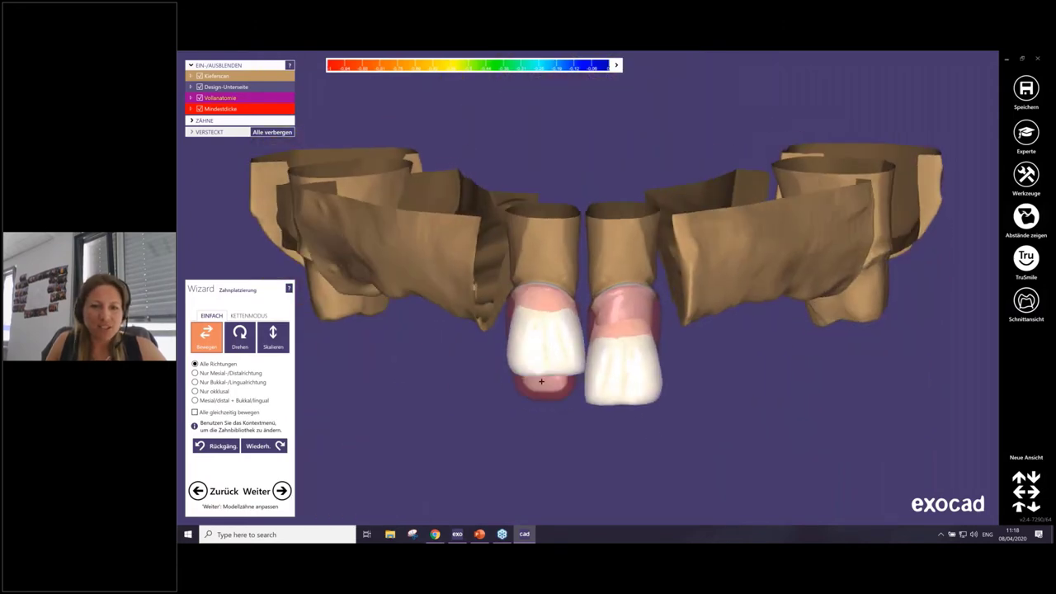
drag(531, 385, 539, 386)
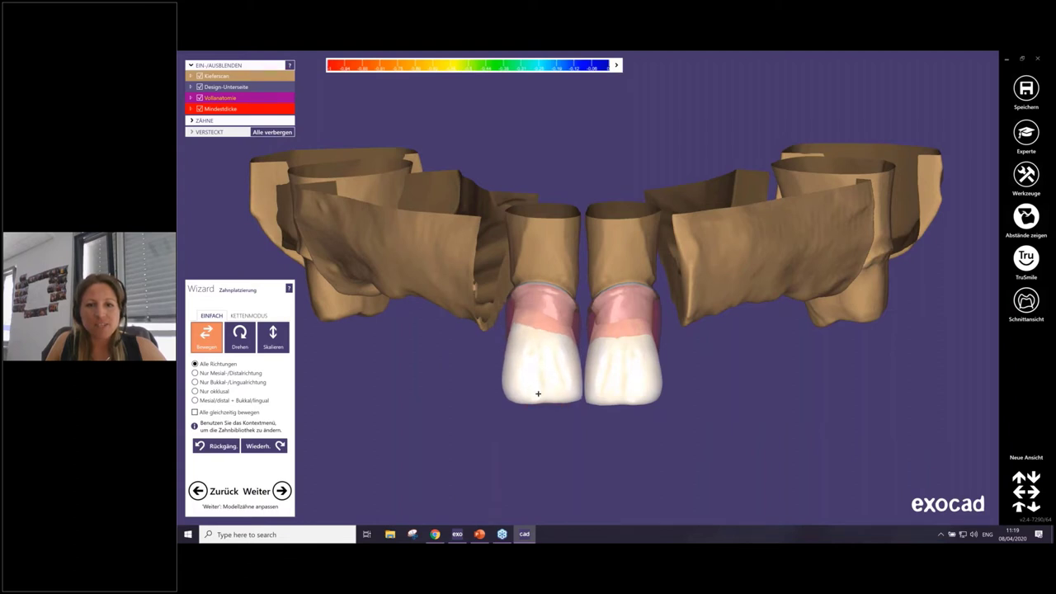
mouse_move(636, 379)
mouse_down()
mouse_move(644, 387)
mouse_move(644, 371)
mouse_move(652, 394)
mouse_move(625, 394)
mouse_move(596, 432)
mouse_move(653, 379)
mouse_move(625, 385)
mouse_up()
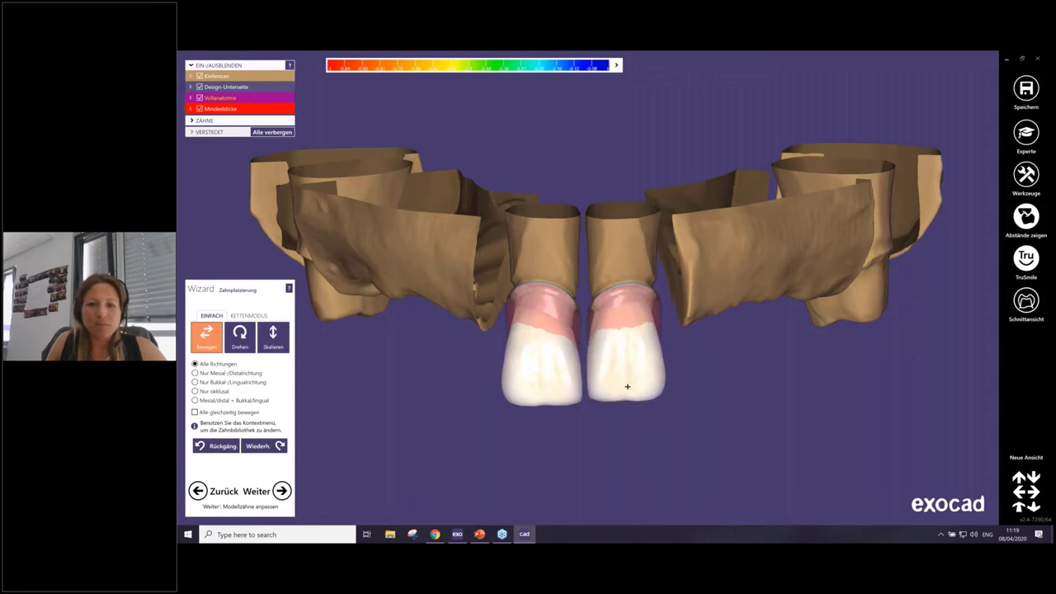
drag(547, 370, 547, 371)
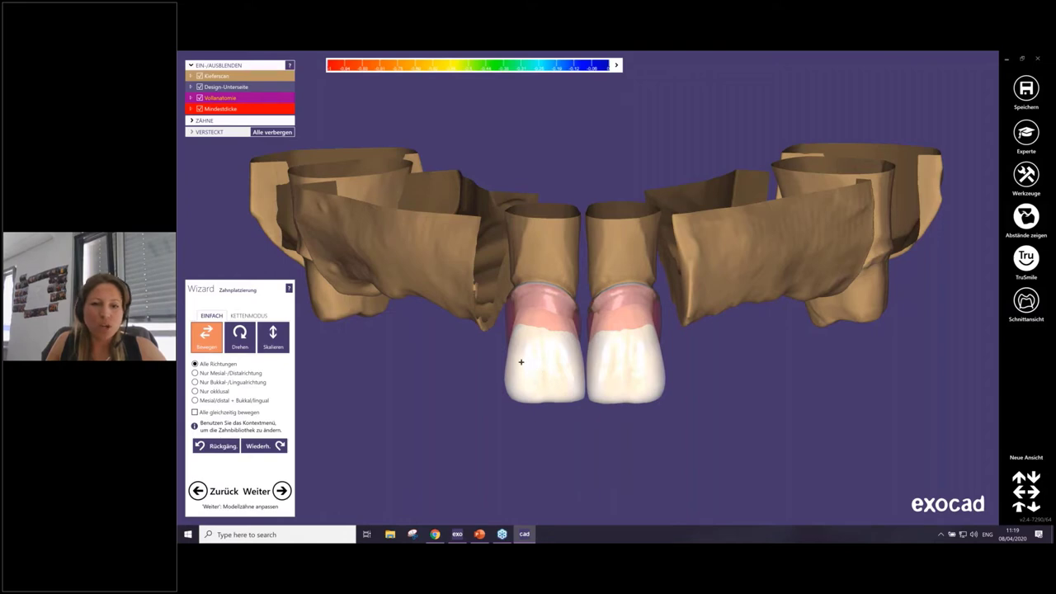
Step: Fine-tune both incisor crowns over their implants from occlusal and frontal views
mouse_move(584, 371)
right_down()
mouse_move(568, 353)
mouse_move(541, 222)
right_up()
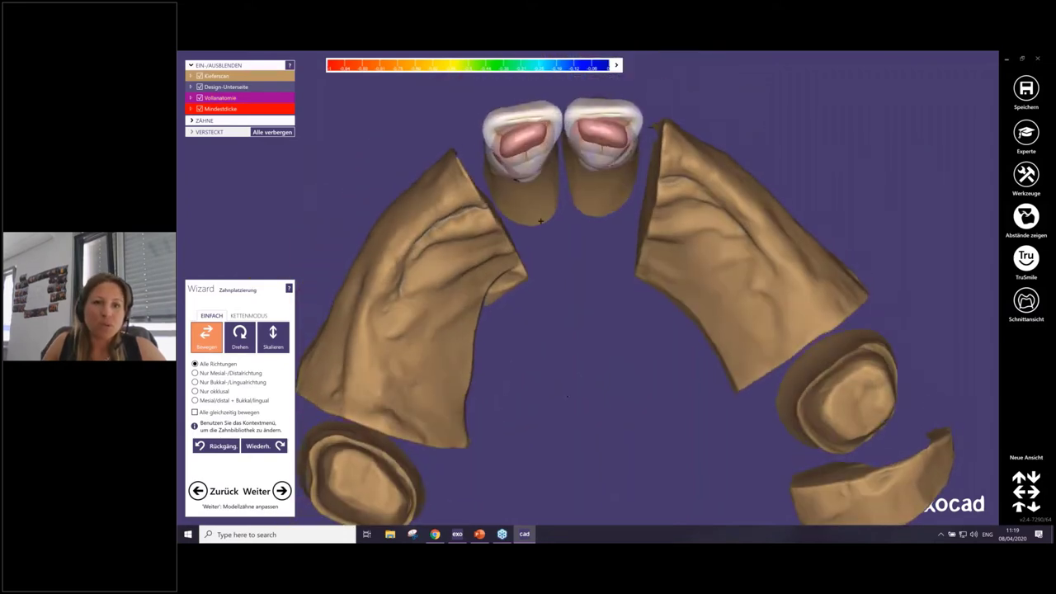
drag(540, 169, 529, 171)
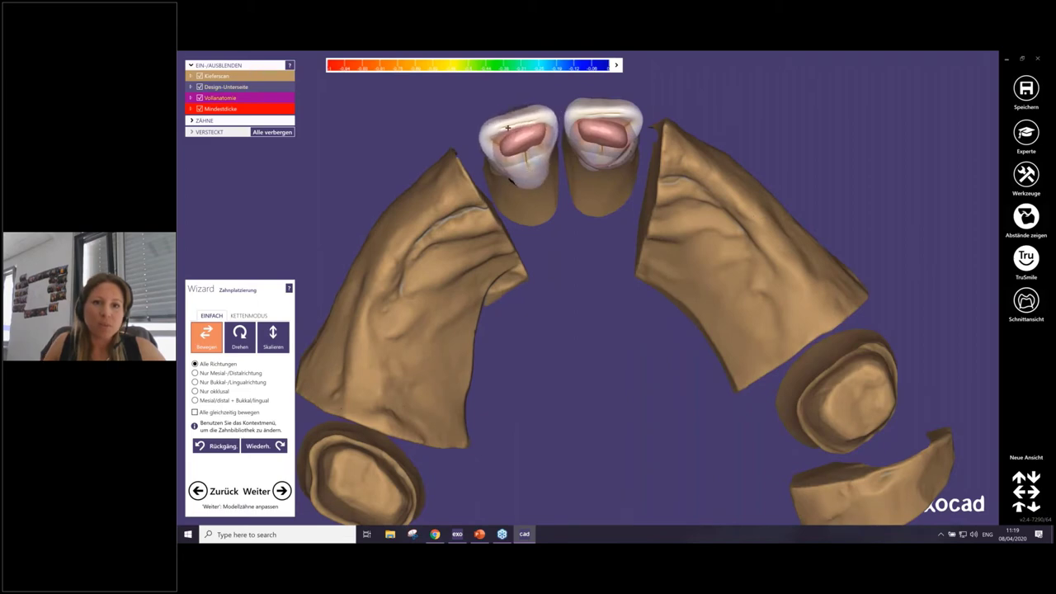
drag(508, 128, 512, 129)
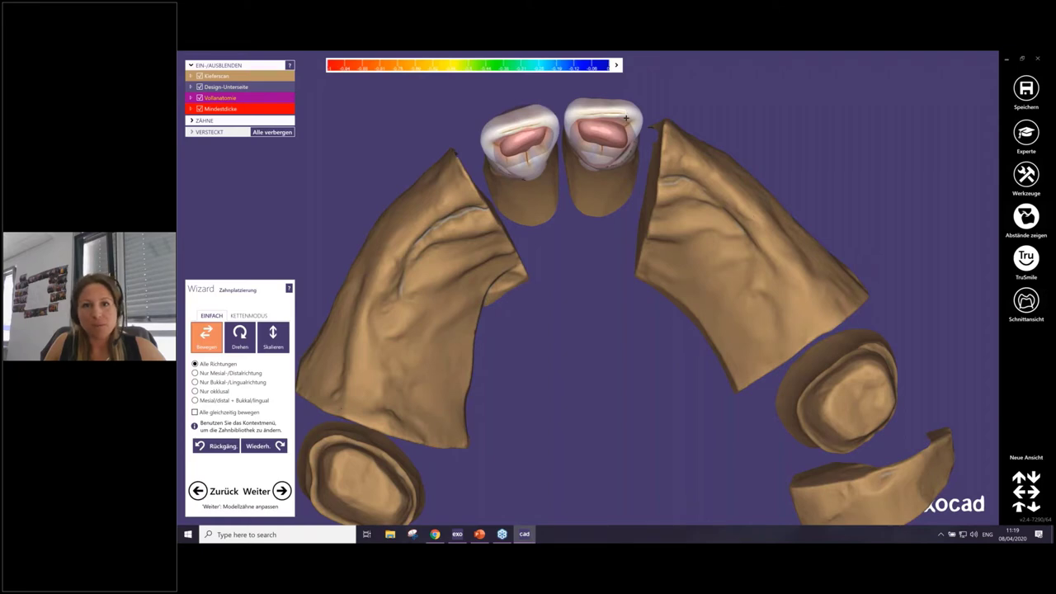
drag(626, 119, 606, 163)
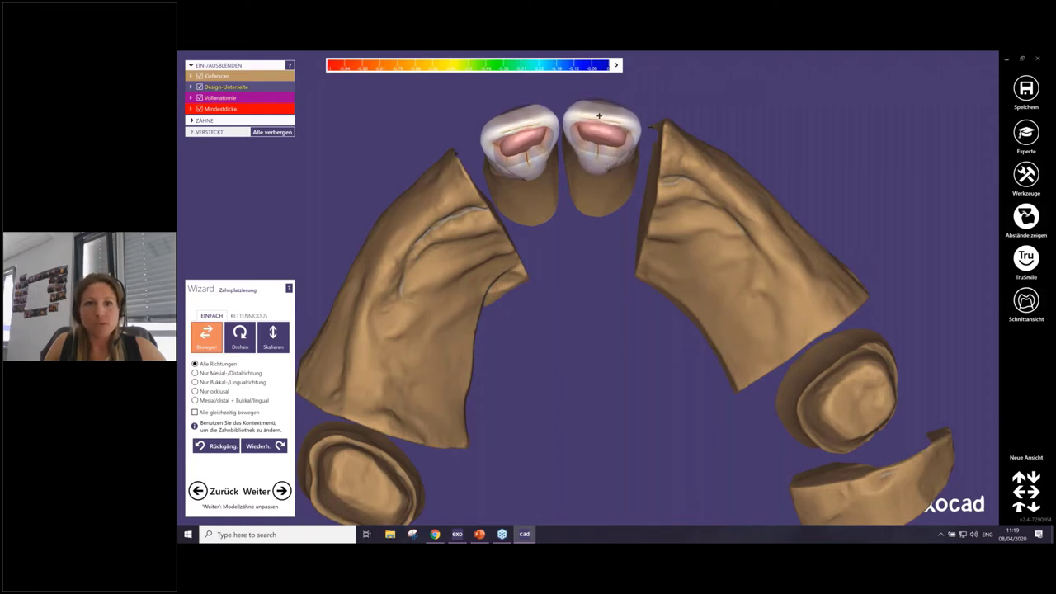
right_drag(608, 163, 618, 415)
drag(617, 414, 621, 442)
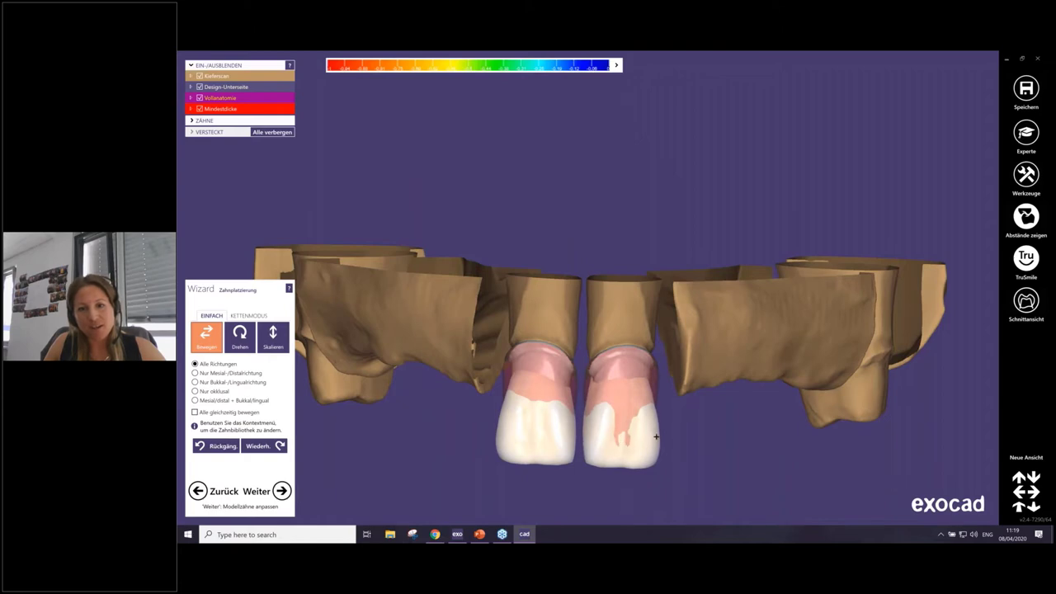
drag(569, 410, 572, 410)
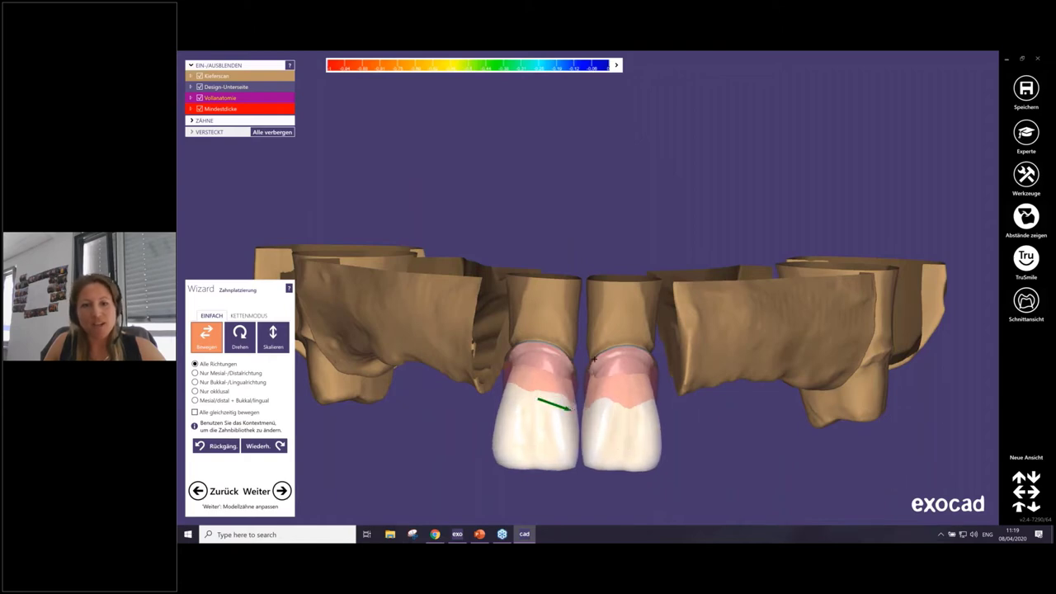
right_drag(594, 358, 608, 379)
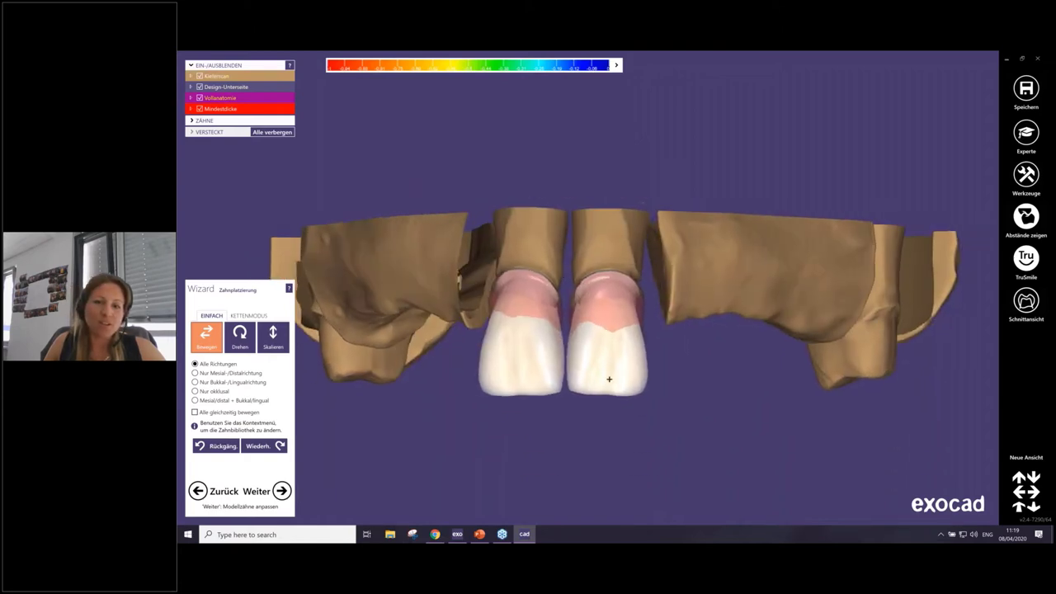
drag(610, 381, 608, 389)
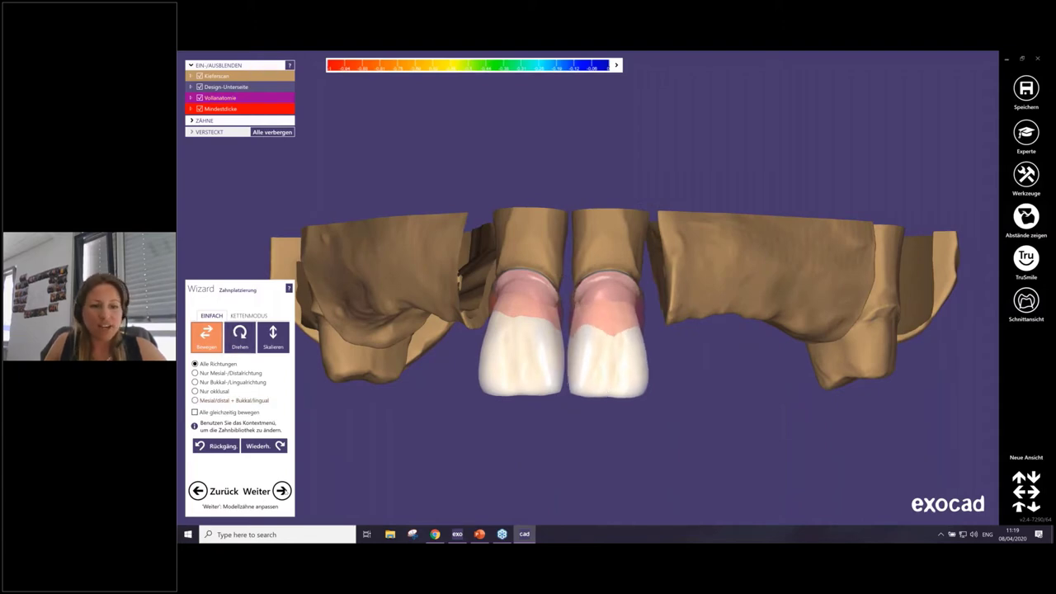
Step: Generate the incisor crowns and orbit the jaw to inspect them in Freiformen
click(281, 491)
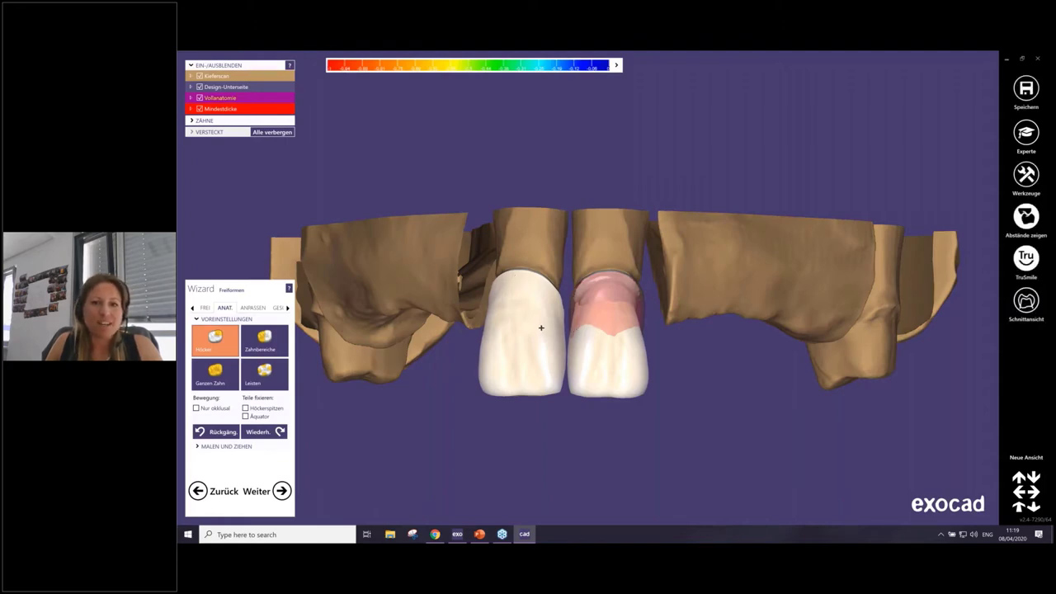
right_drag(542, 328, 495, 319)
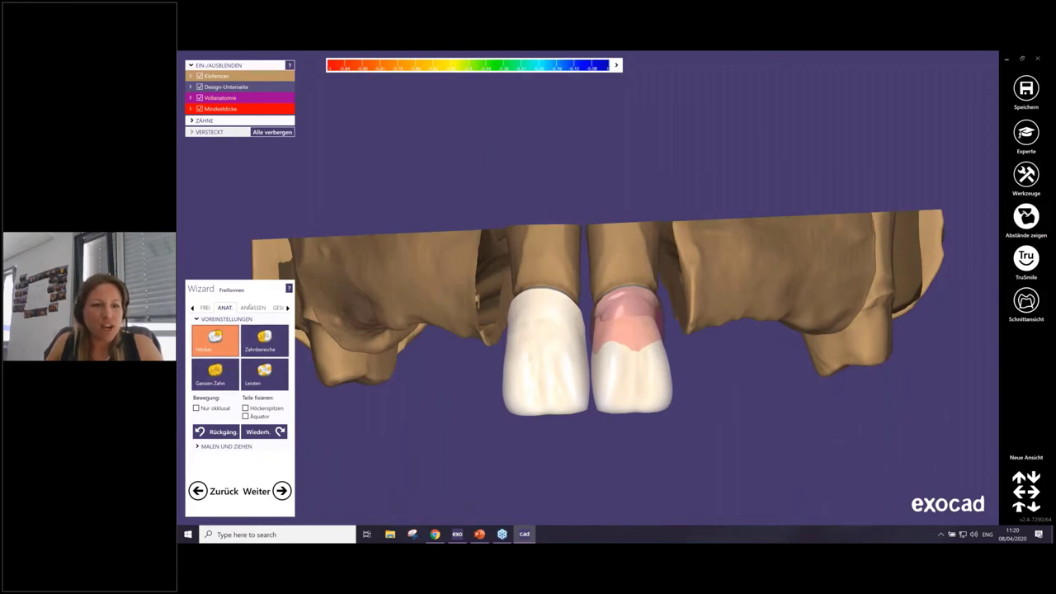
Step: Advance to the wax-up underside step and inspect the implant openings from above
click(282, 491)
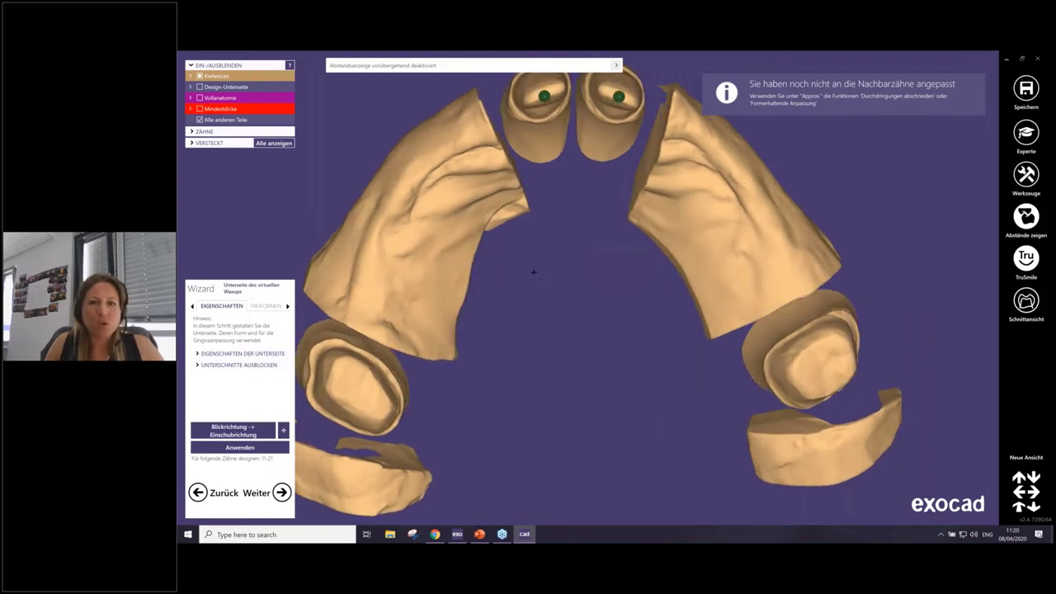
right_drag(537, 280, 538, 350)
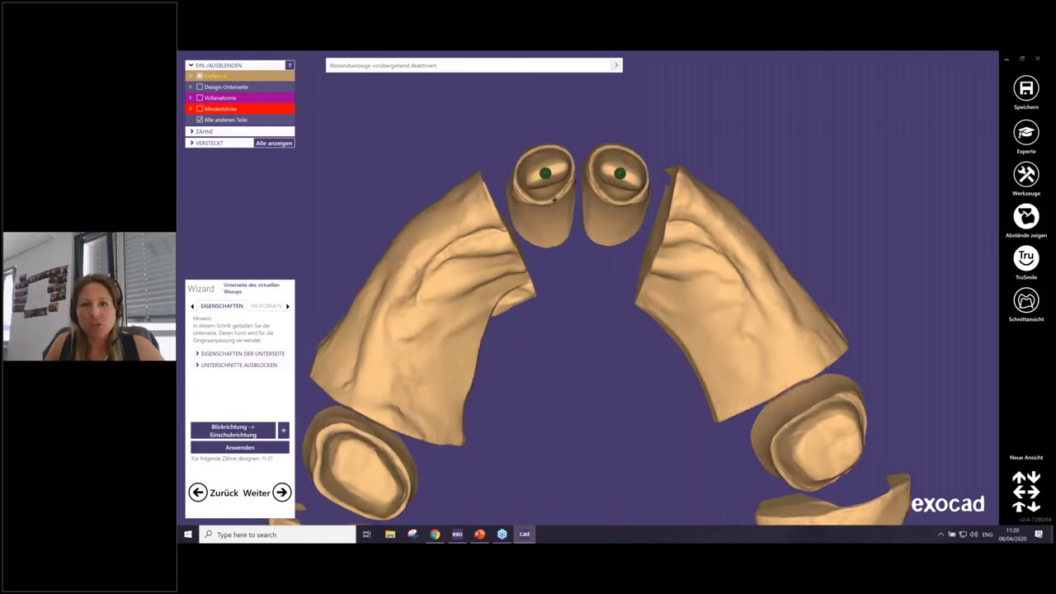
right_drag(545, 248, 554, 199)
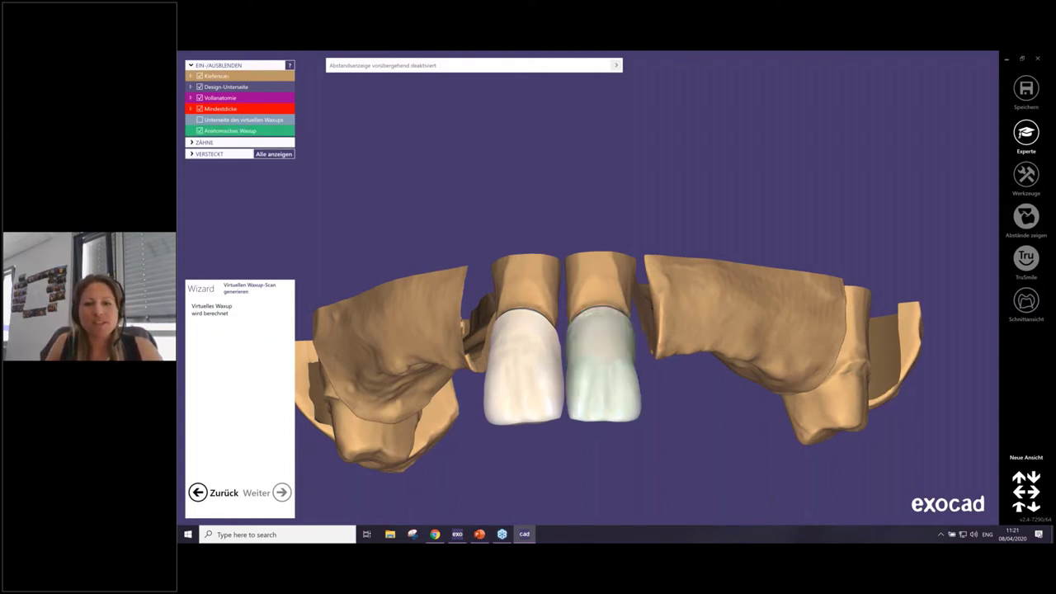
Step: Smooth the incisor crown surfaces with the FREI tab's Glätten brush, then advance the wizard
right_drag(608, 343, 597, 377)
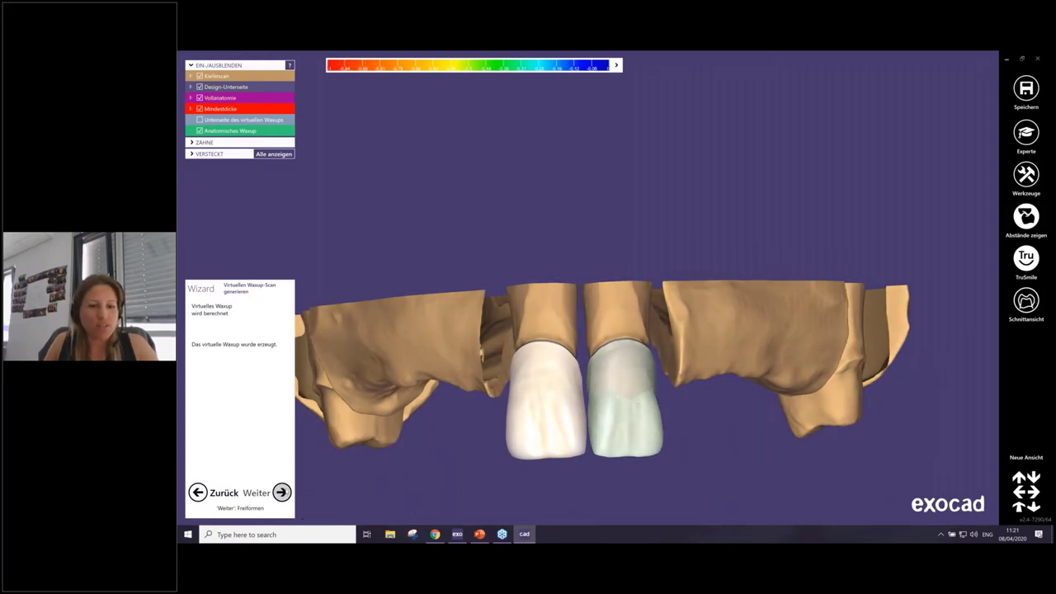
click(282, 492)
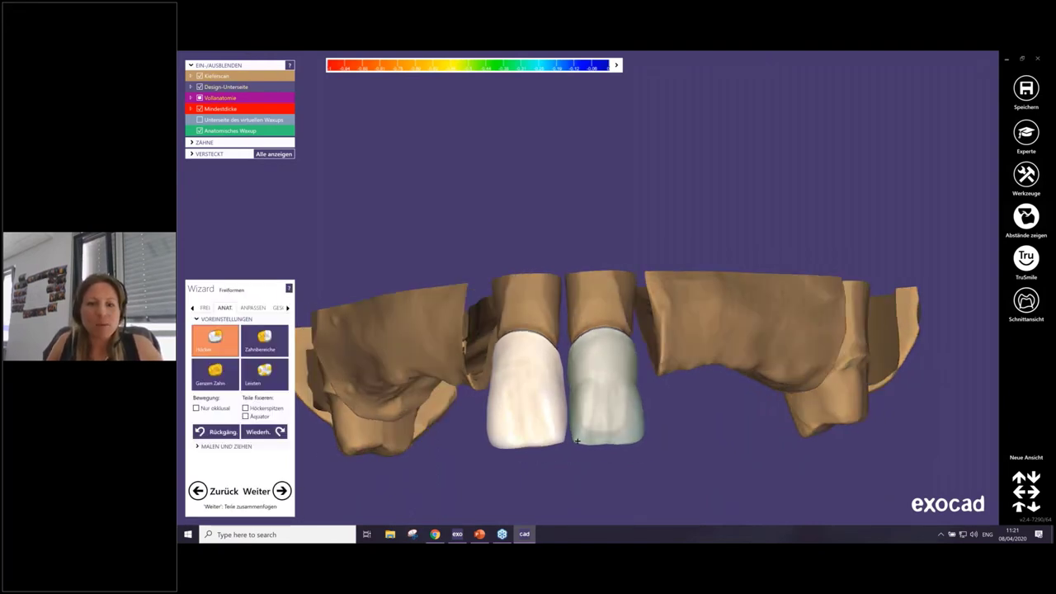
click(207, 308)
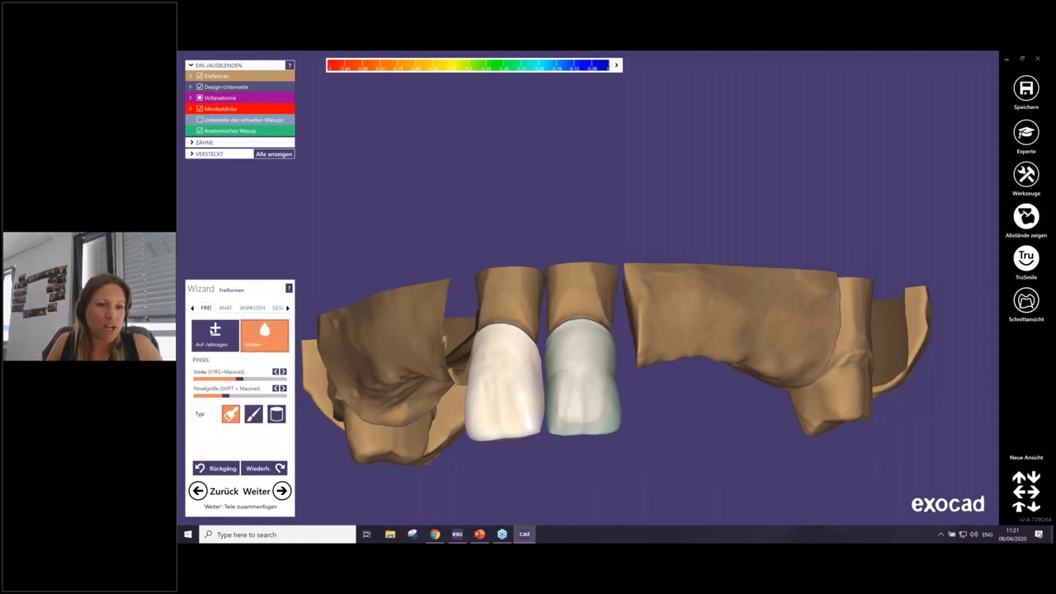
right_drag(528, 272, 591, 394)
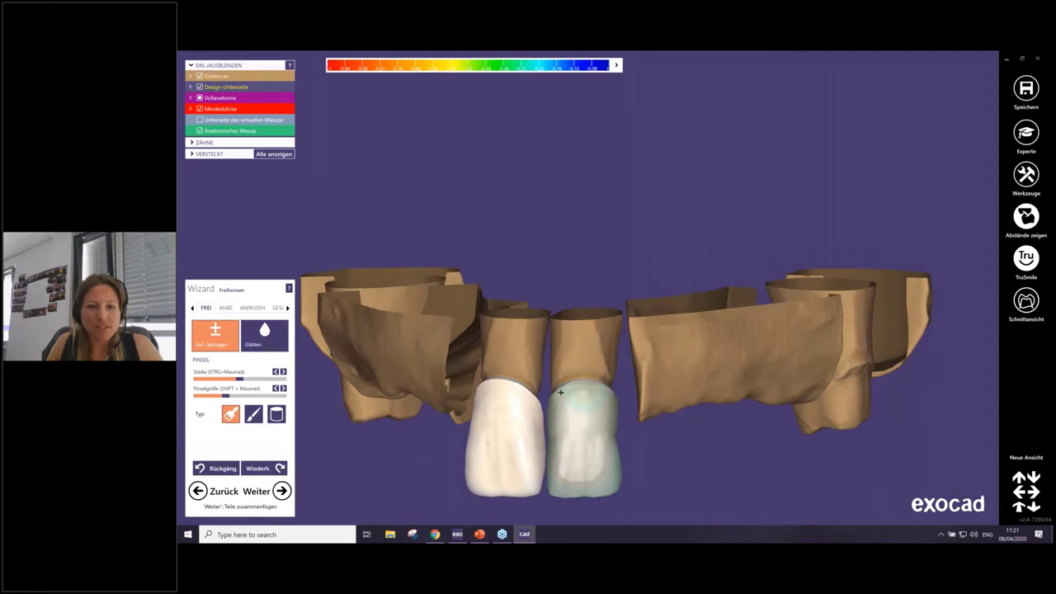
mouse_move(591, 394)
right_down()
mouse_move(519, 337)
mouse_move(415, 341)
right_up()
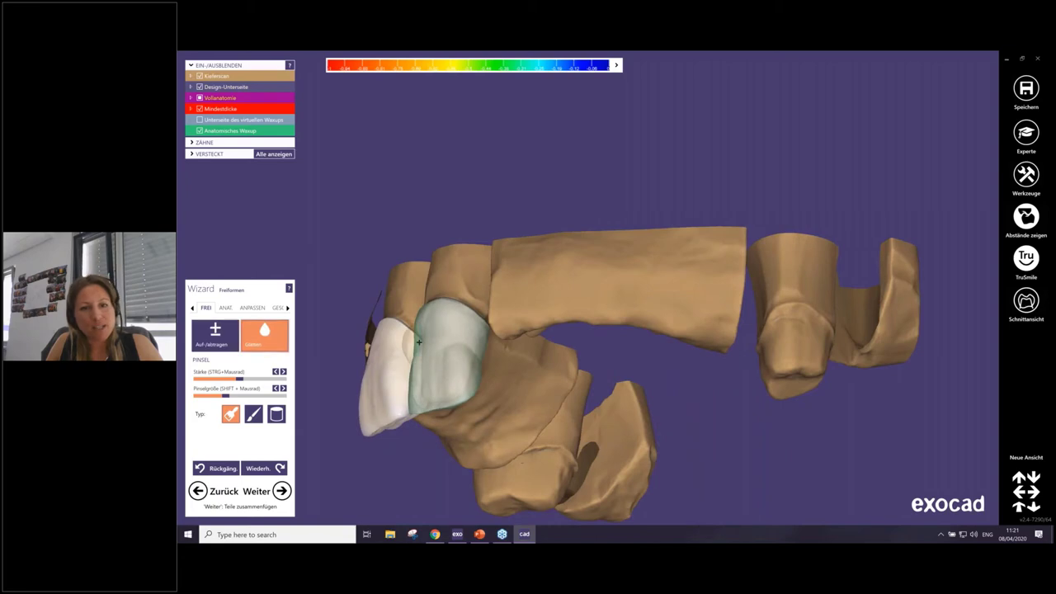
scroll(415, 341, up, 3)
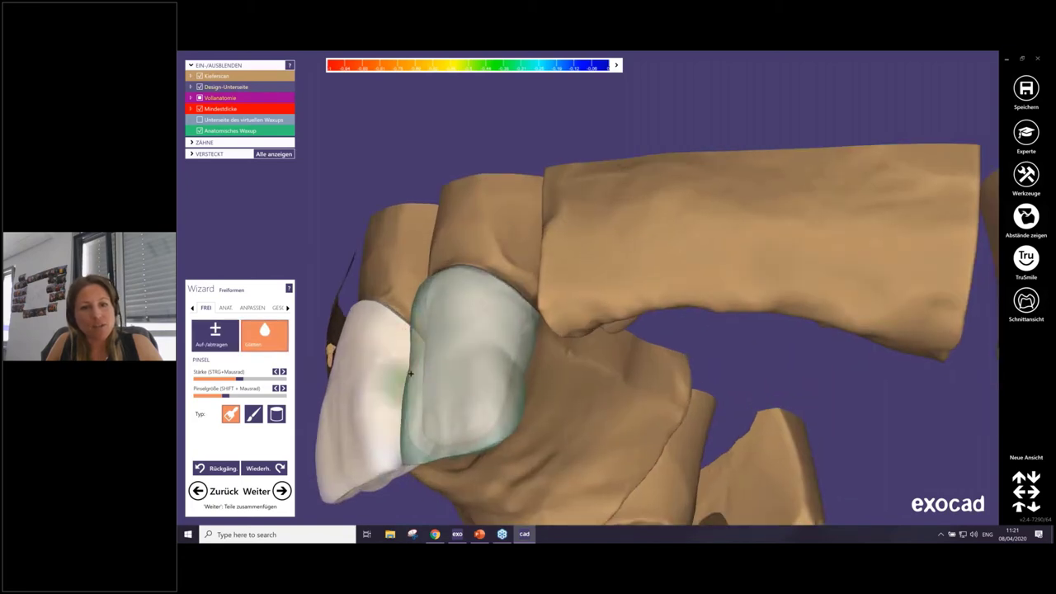
mouse_move(429, 341)
right_down()
mouse_move(412, 376)
mouse_move(503, 466)
right_up()
drag(503, 466, 499, 493)
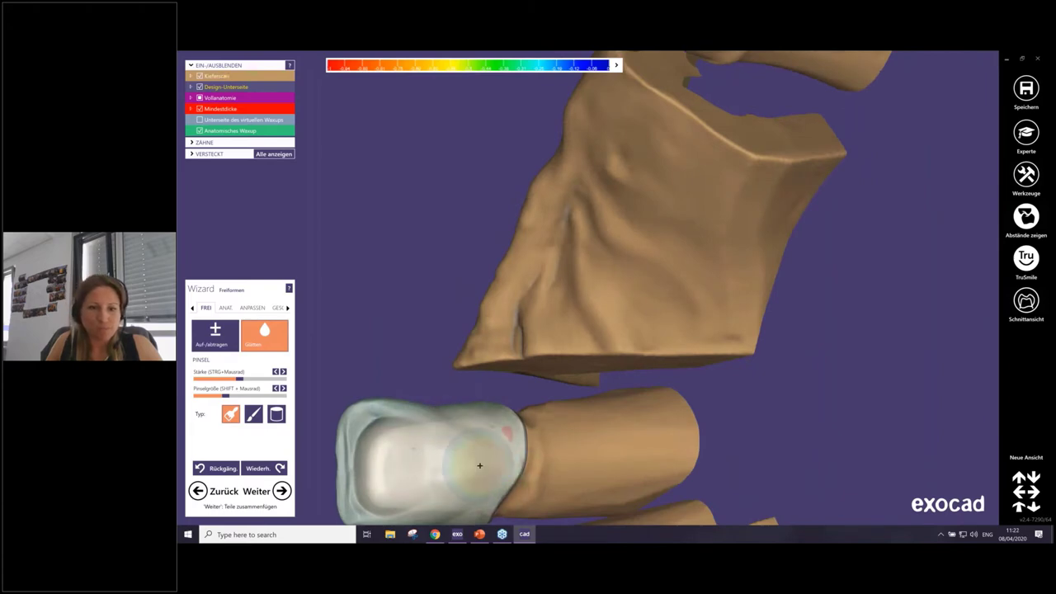
right_drag(472, 467, 392, 404)
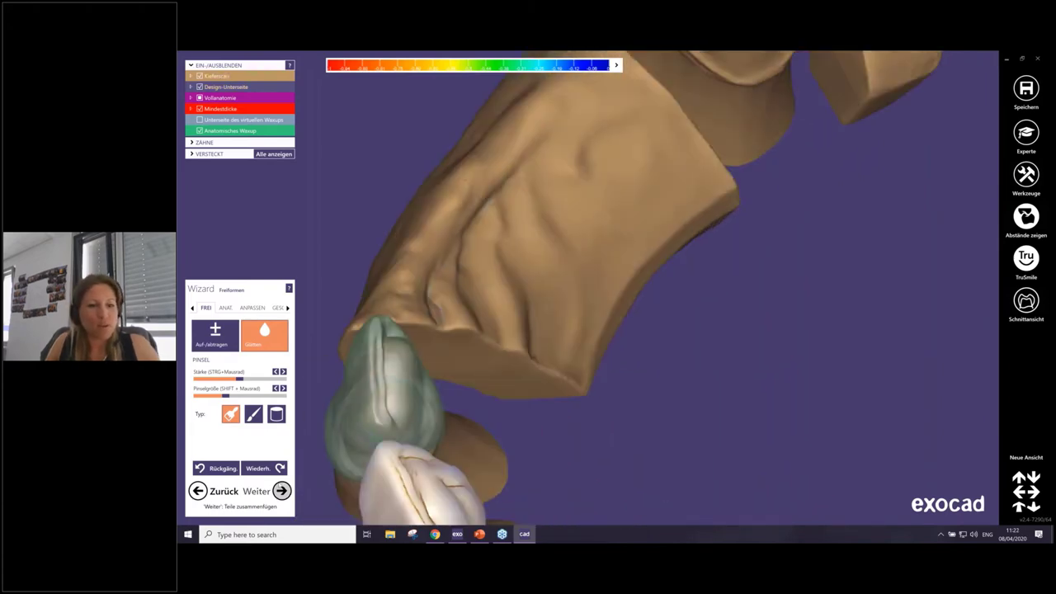
click(281, 491)
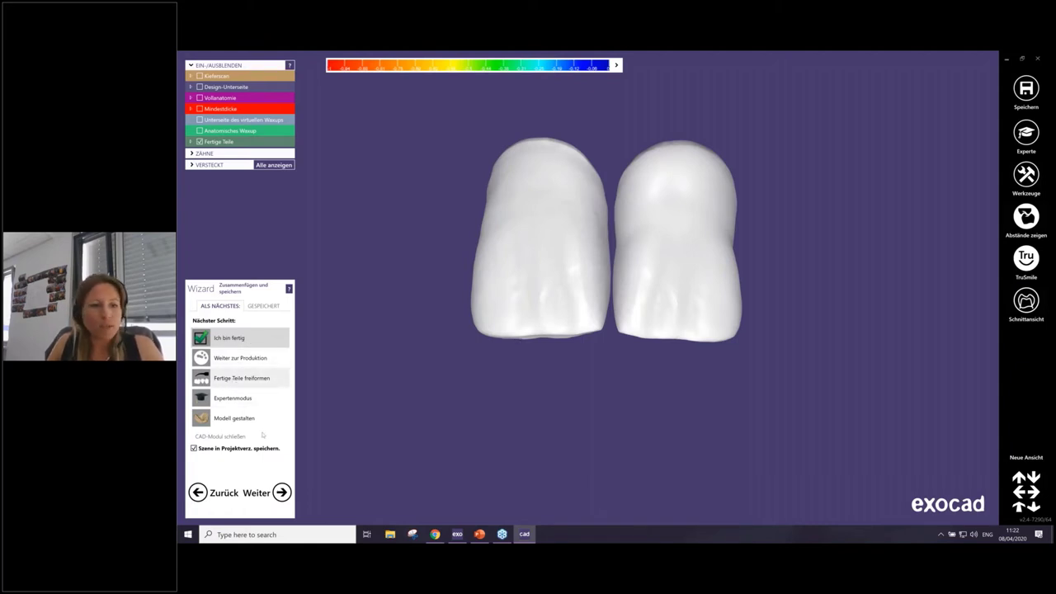
Step: Switch to expert mode, save the scene from crown 11's context menu, and close DentalCAD
click(233, 398)
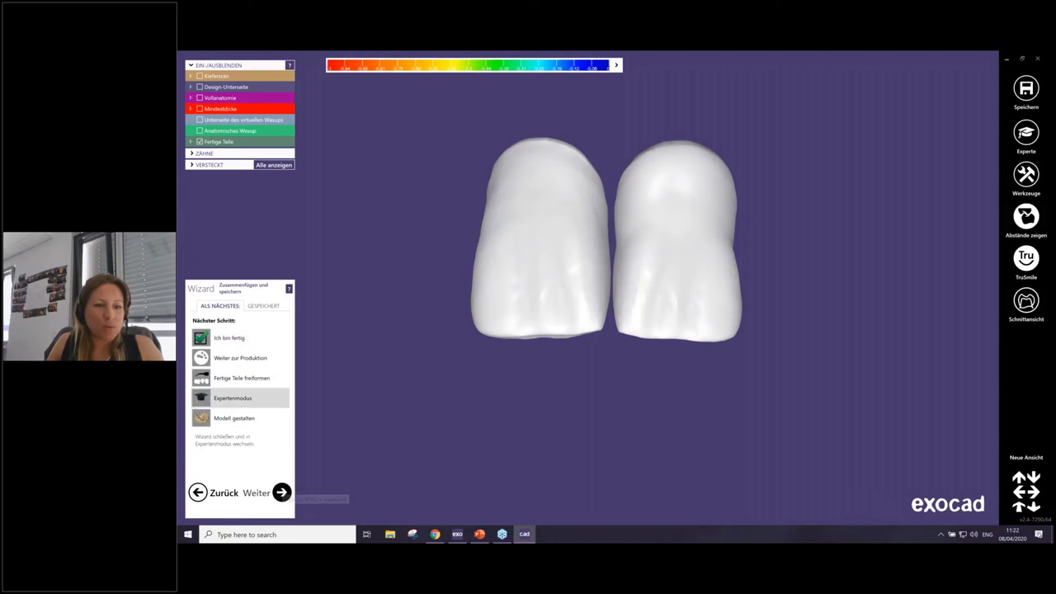
click(281, 493)
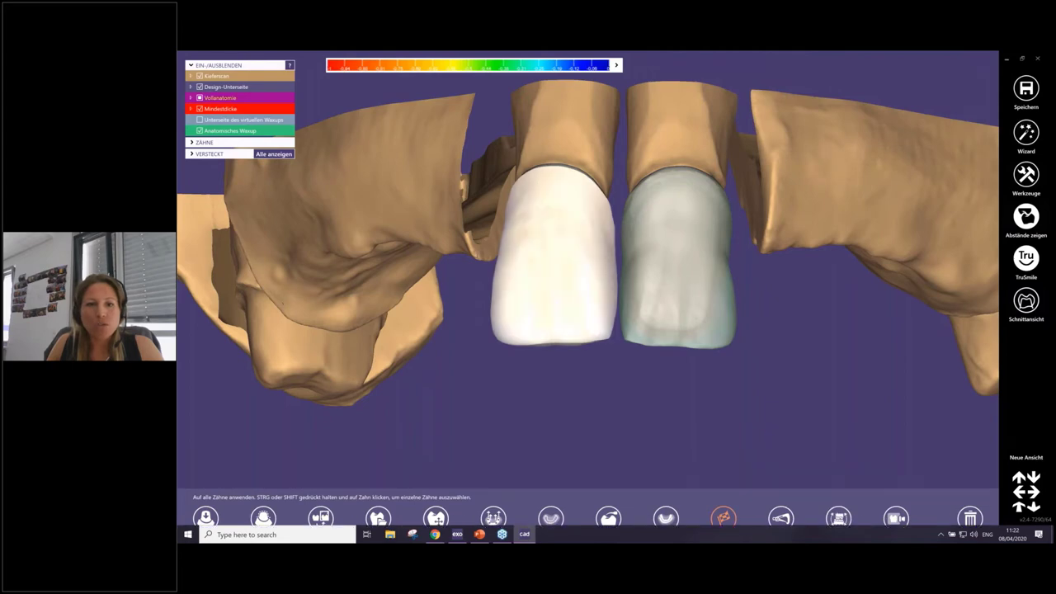
right_click(544, 218)
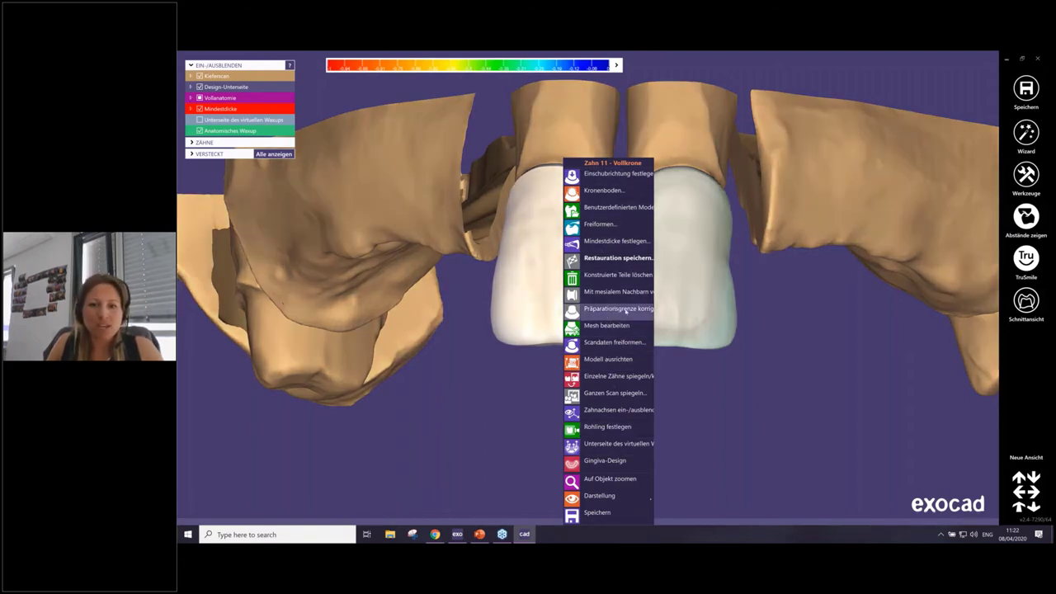
click(442, 368)
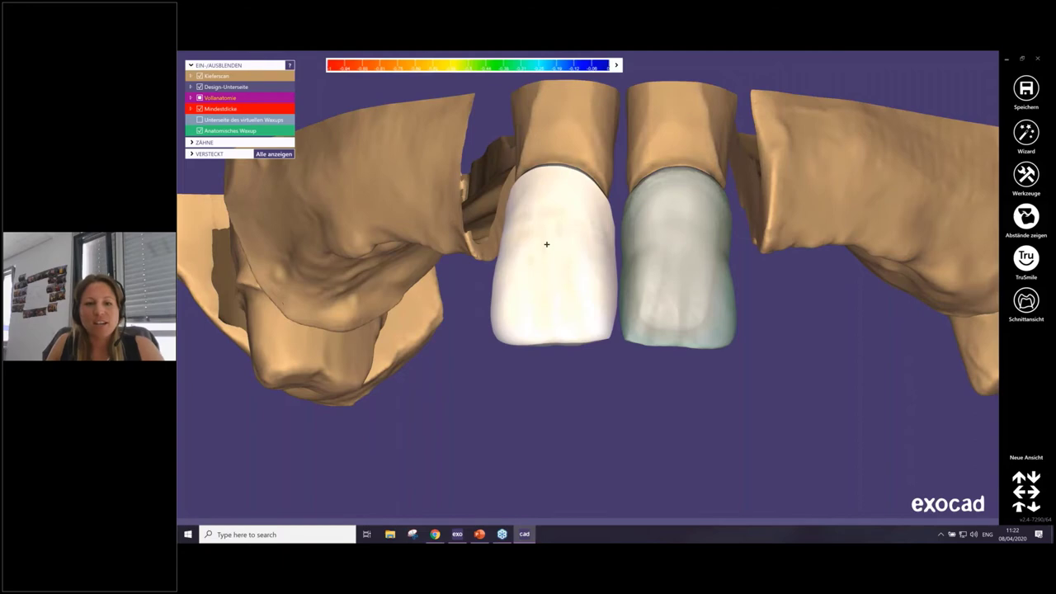
right_click(548, 242)
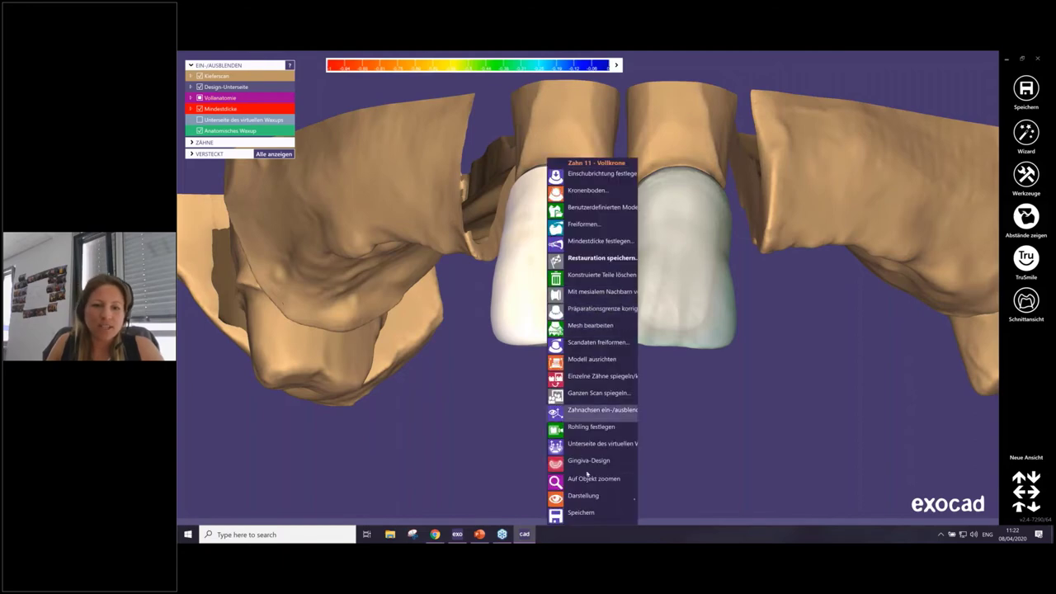
click(614, 307)
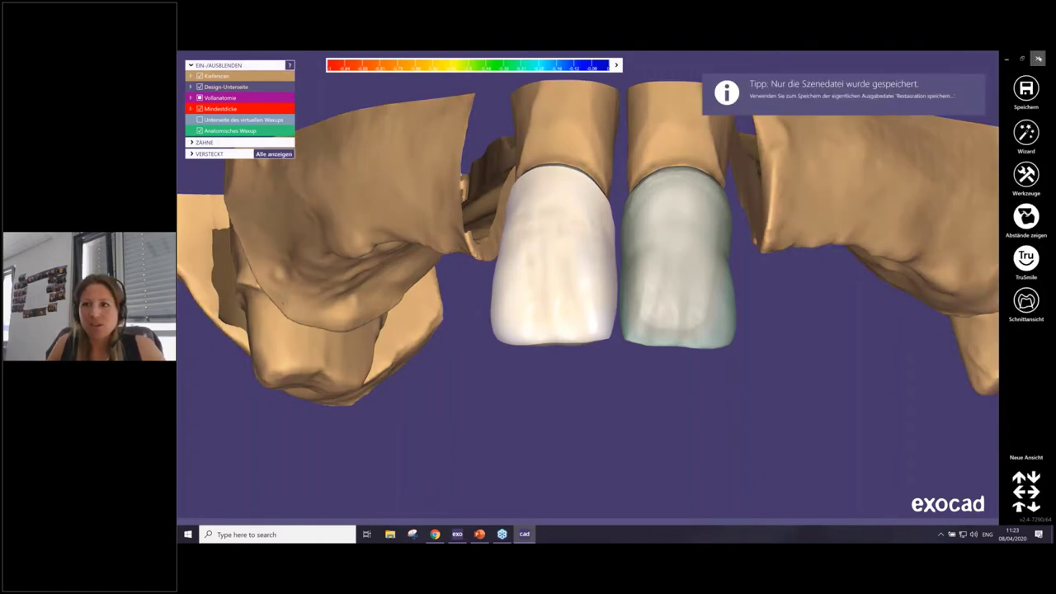
click(1038, 59)
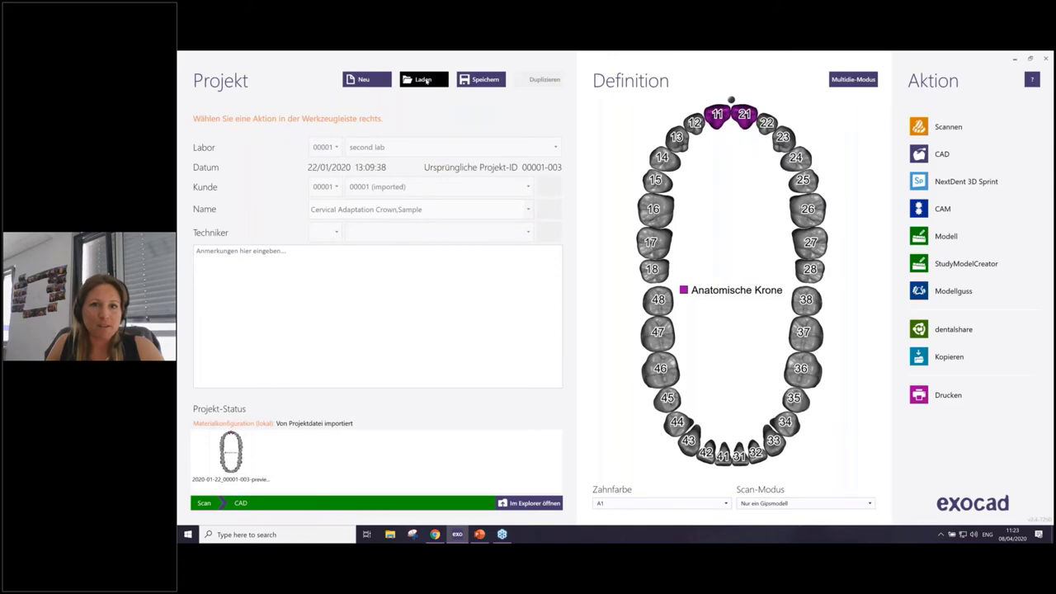
Step: Load the sample project from the saved projects and confirm tooth 14's material configuration
click(427, 80)
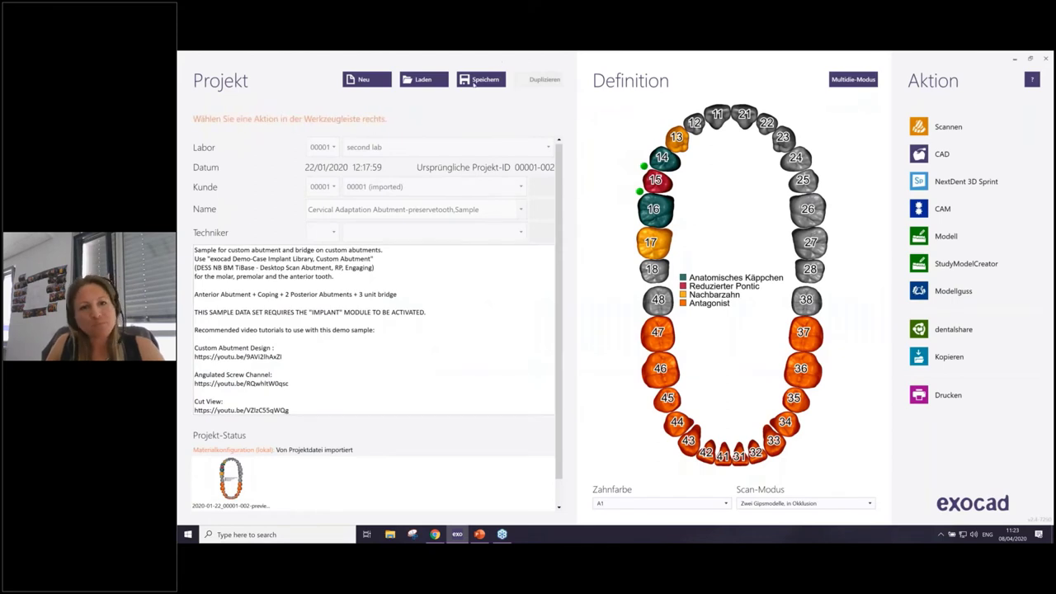
mouse_move(654, 180)
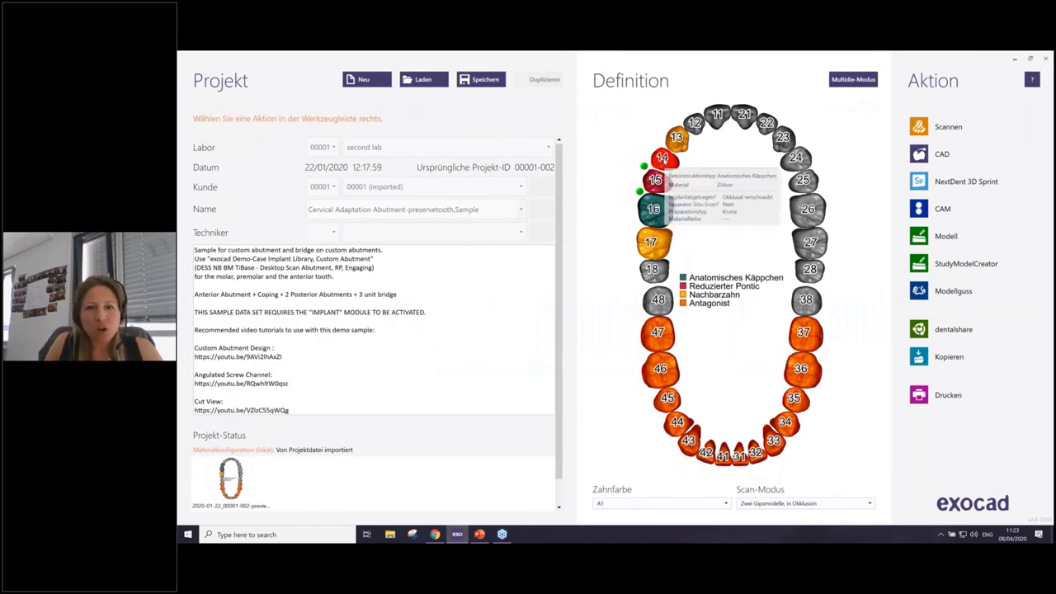
click(662, 158)
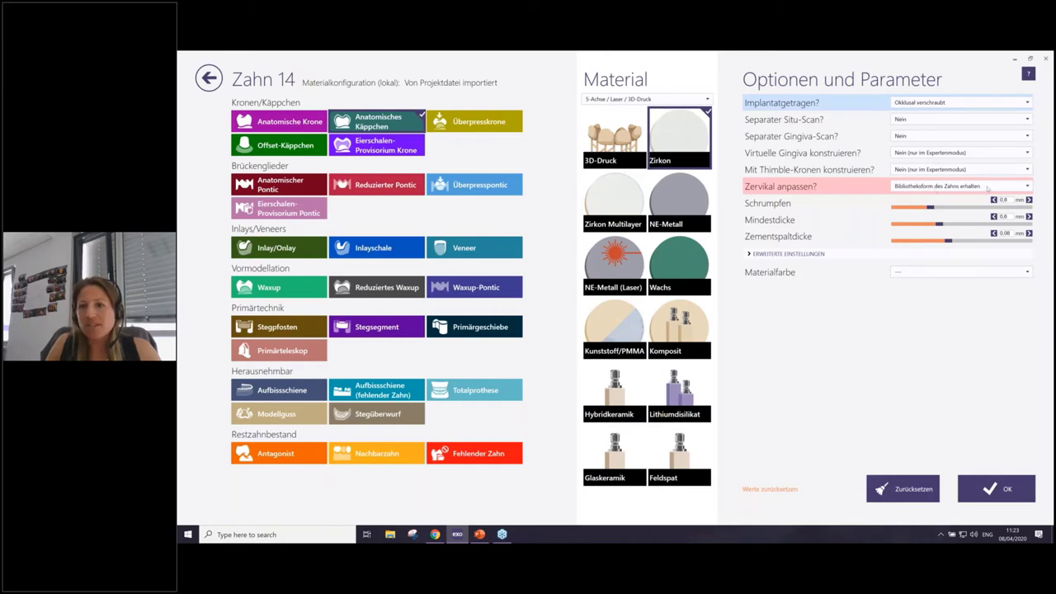
click(1002, 487)
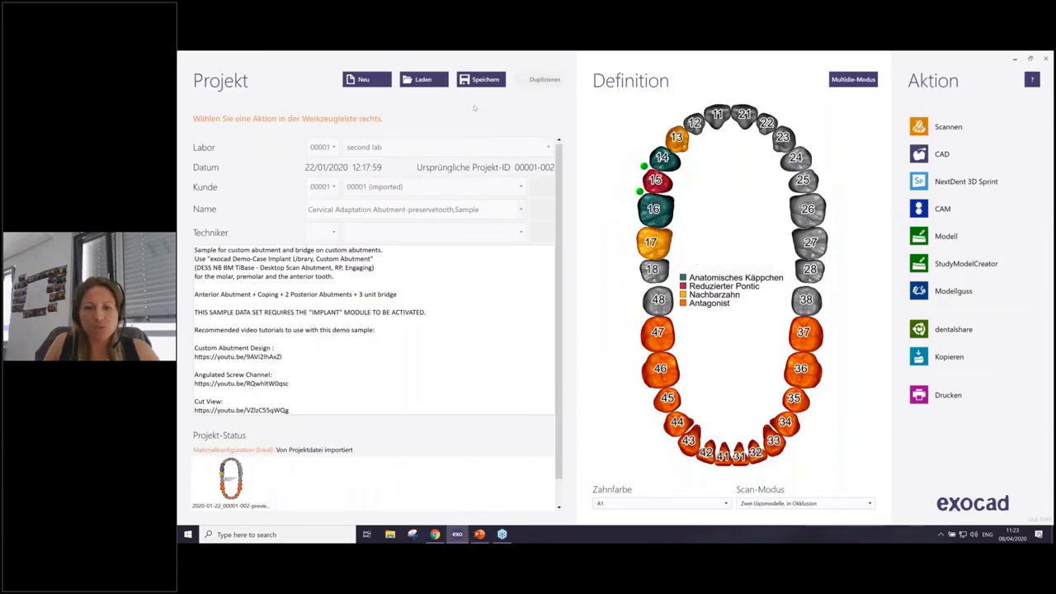
Step: Review the Scan-Modus list and close it without changing the scan mode
click(788, 505)
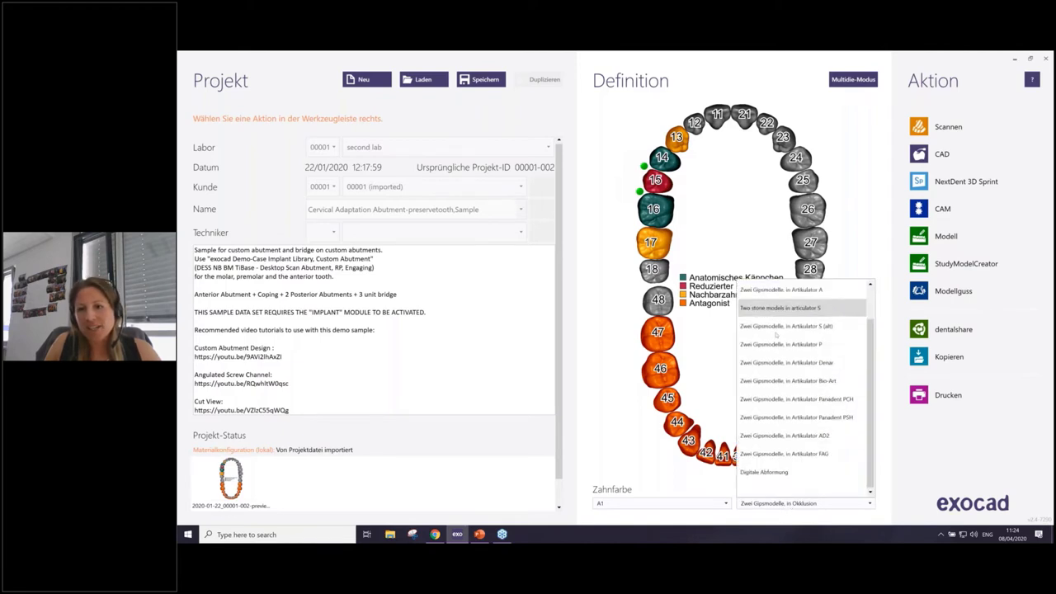
scroll(787, 400, up, 1)
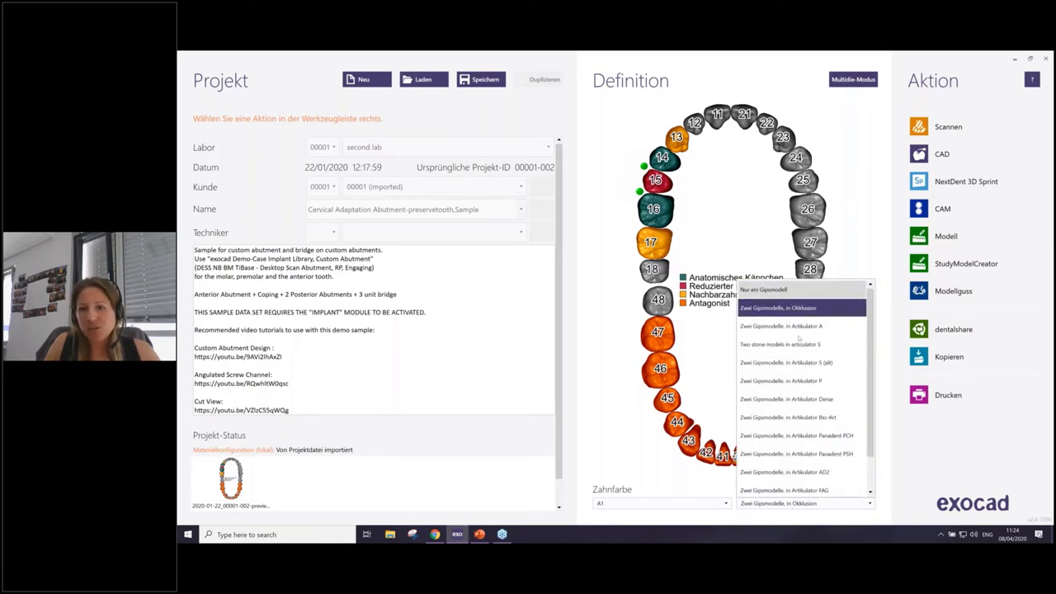
scroll(807, 487, down, 1)
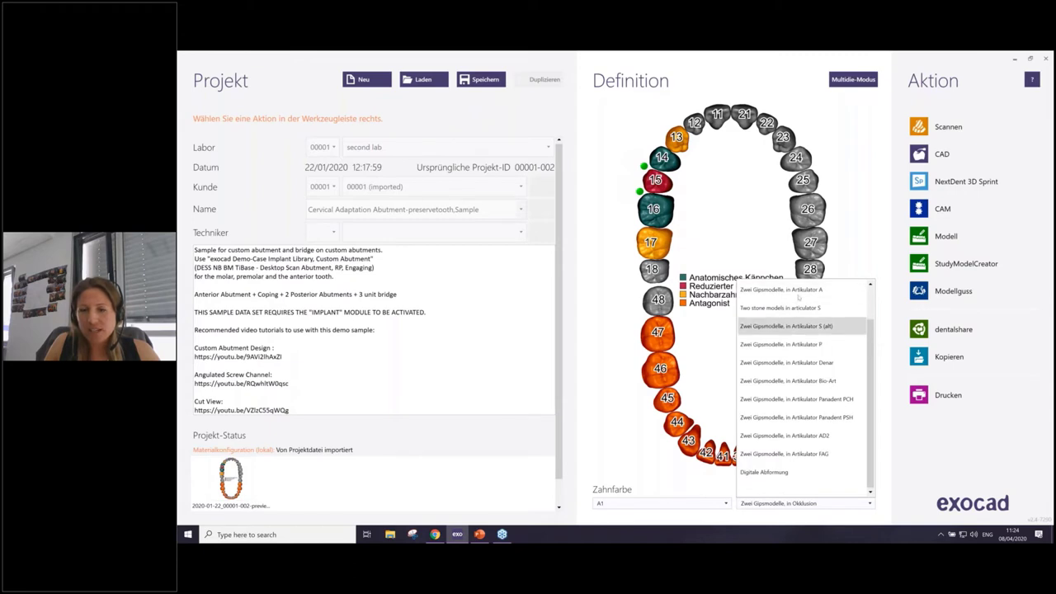
click(873, 187)
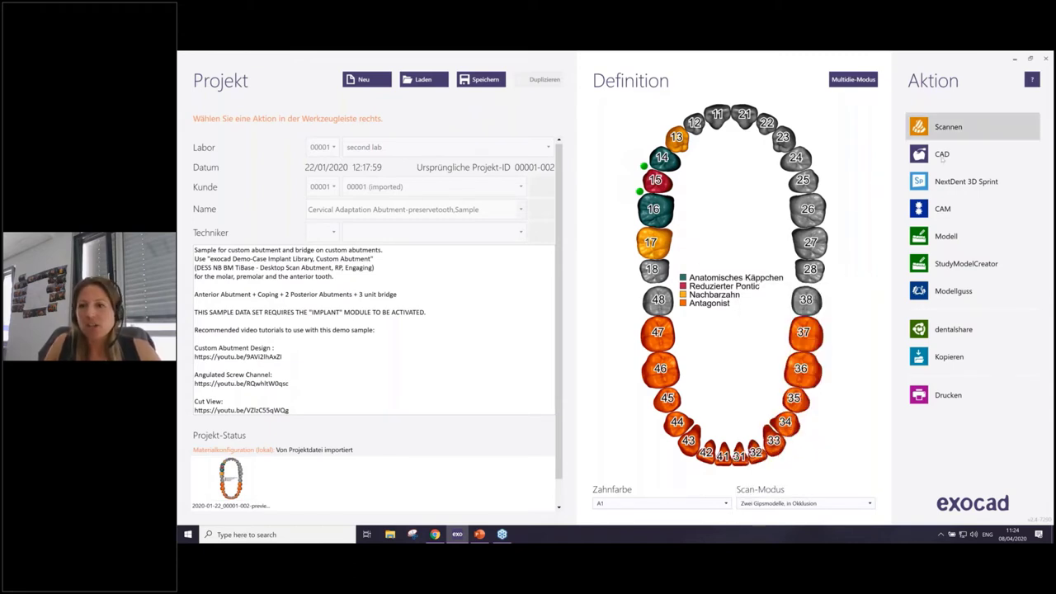
Step: Launch the CAD design, turn the jaw scan to a frontal view, then bring up Chrome
click(955, 151)
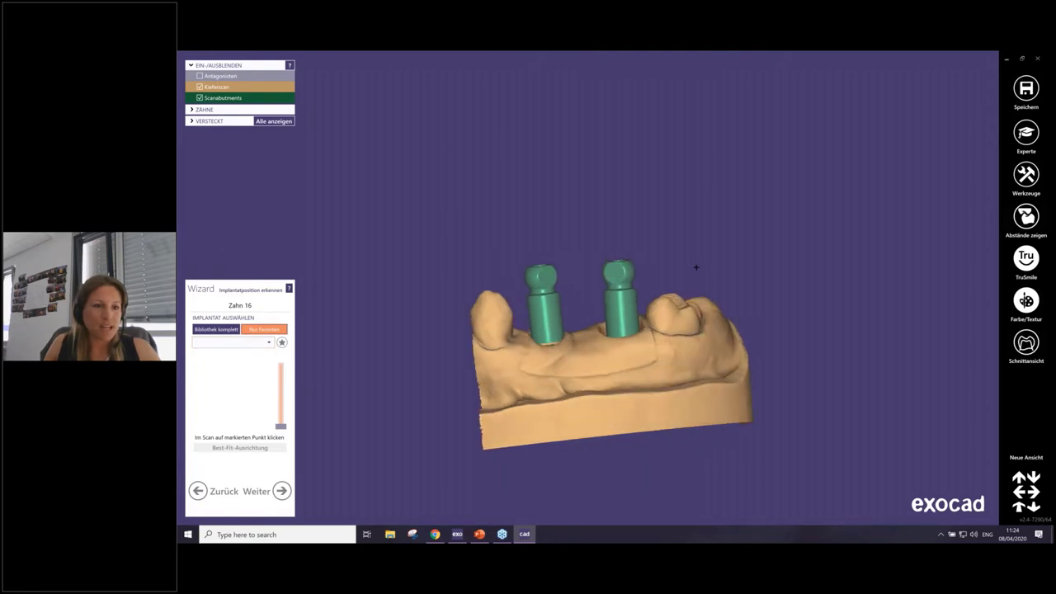
mouse_move(660, 313)
right_down()
mouse_move(643, 339)
mouse_move(635, 314)
right_up()
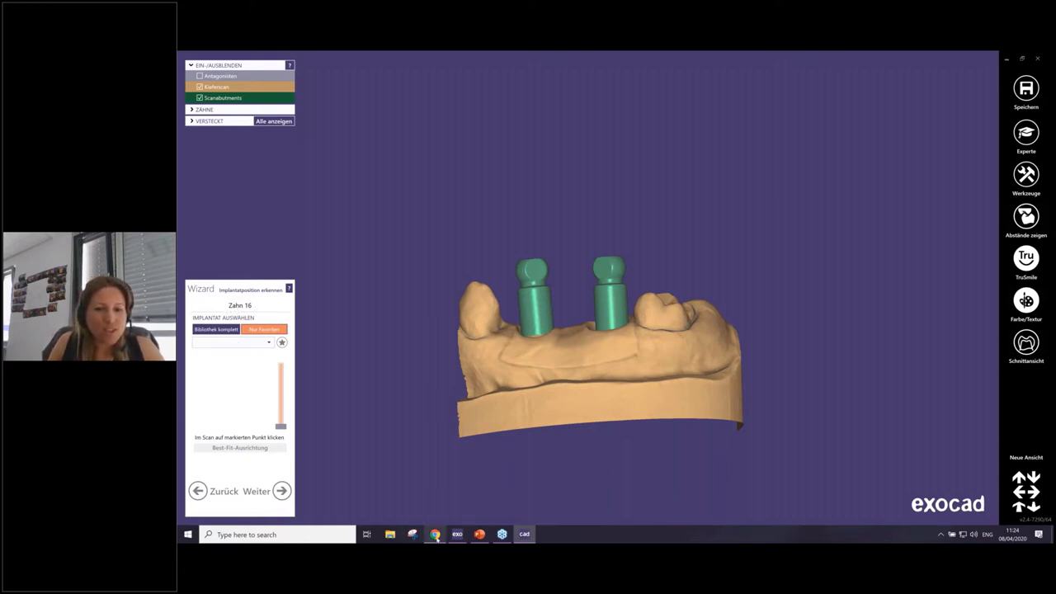
click(435, 534)
Step: Open the exocad Nahtlose Integration overview and scroll through its integration tiles
click(337, 57)
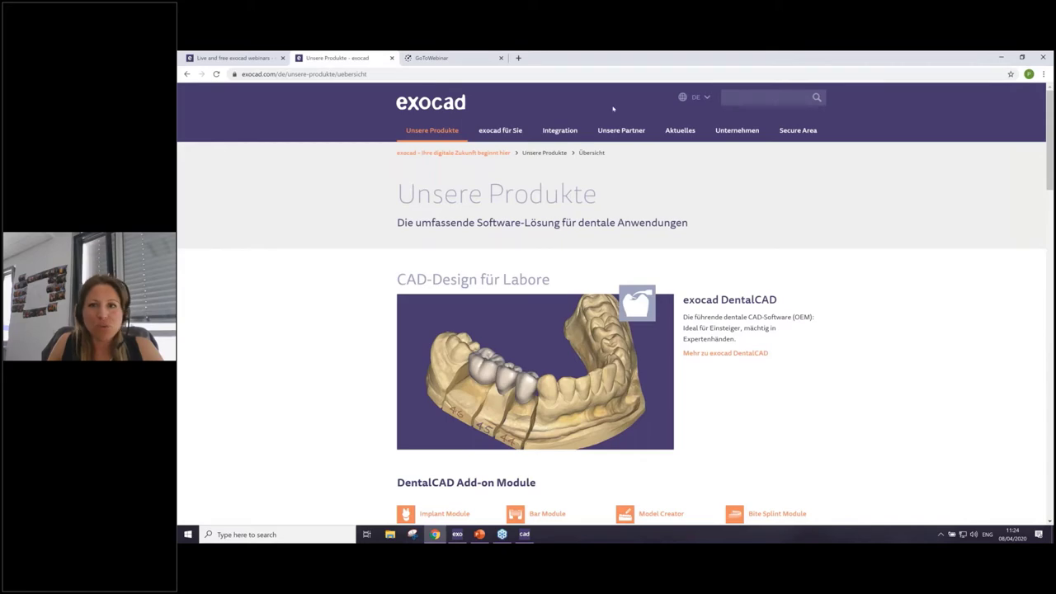
click(565, 134)
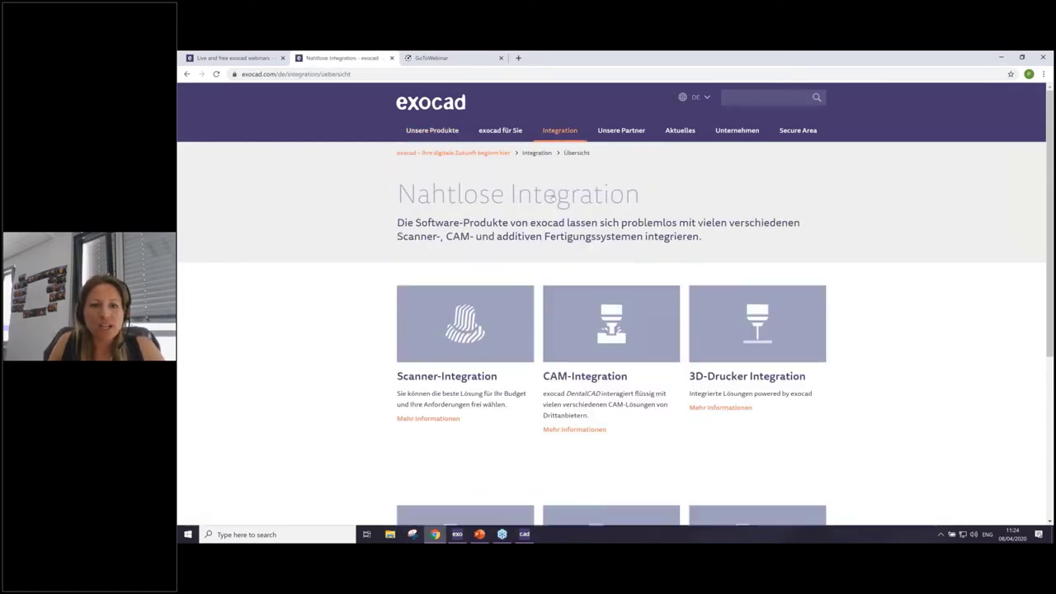
scroll(542, 289, down, 1)
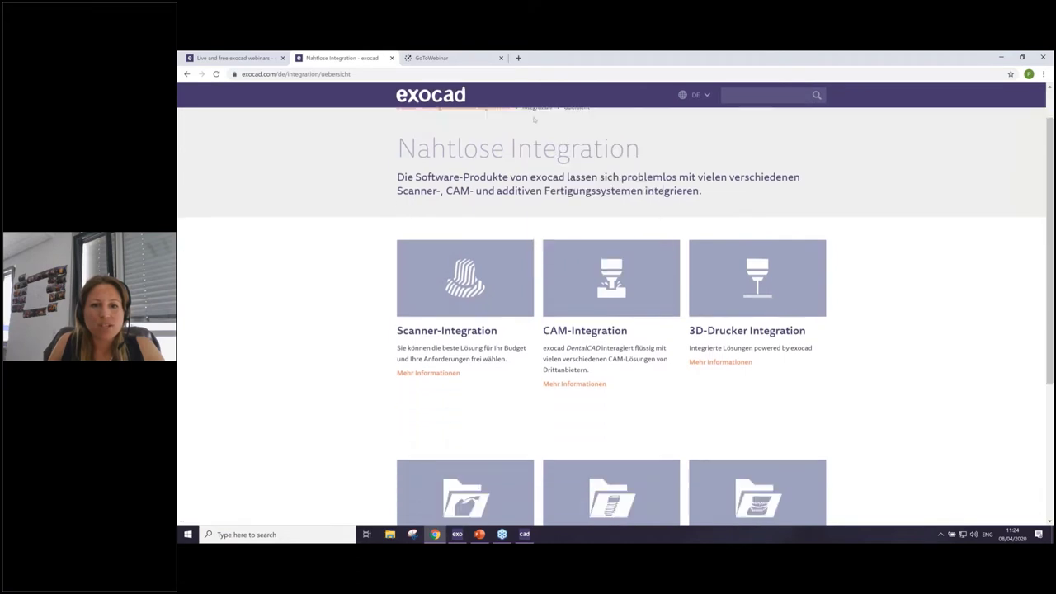
scroll(627, 330, down, 2)
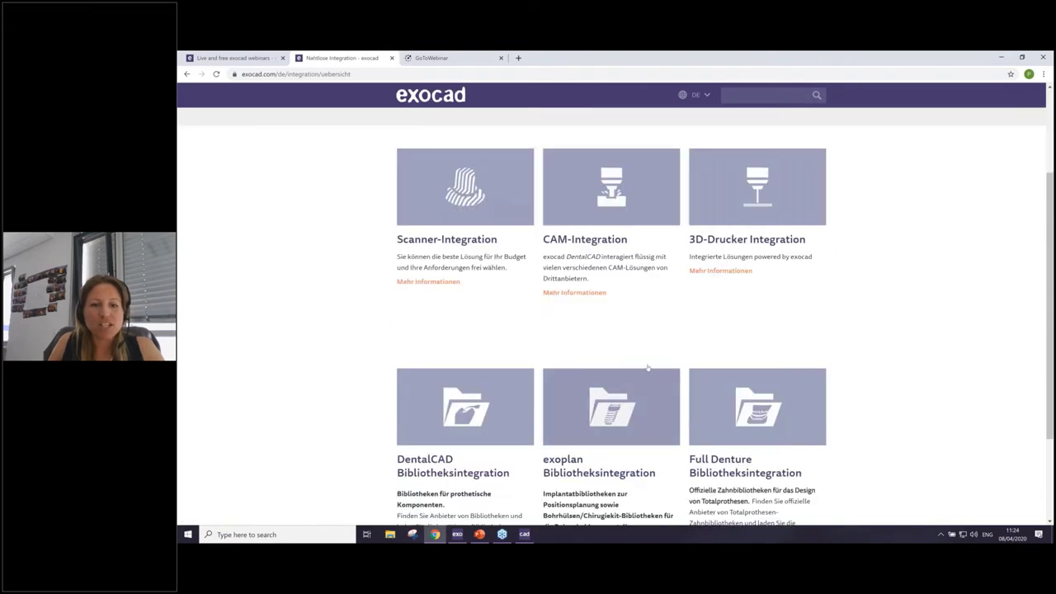
scroll(819, 413, down, 1)
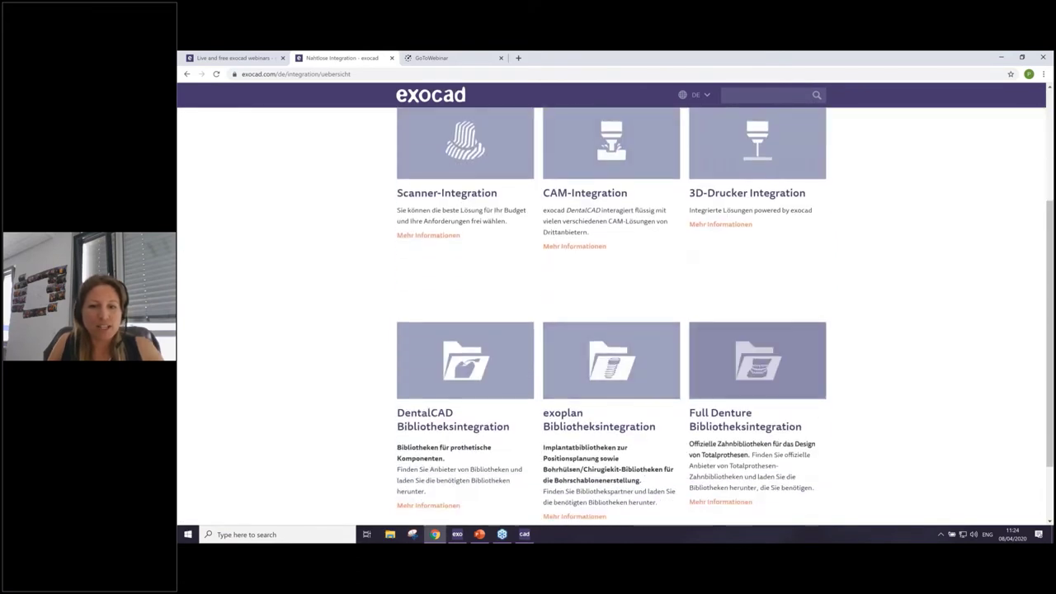
scroll(774, 368, down, 1)
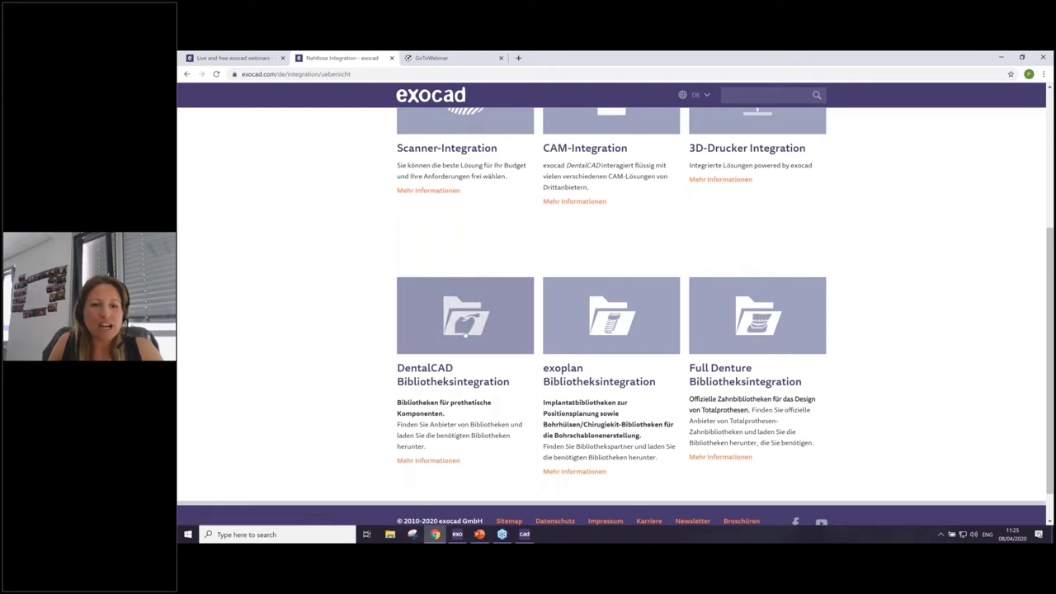
Step: In DentalCAD Bibliotheksintegration, filter partners to D, expand DeMaTec's downloads, then go back
click(466, 334)
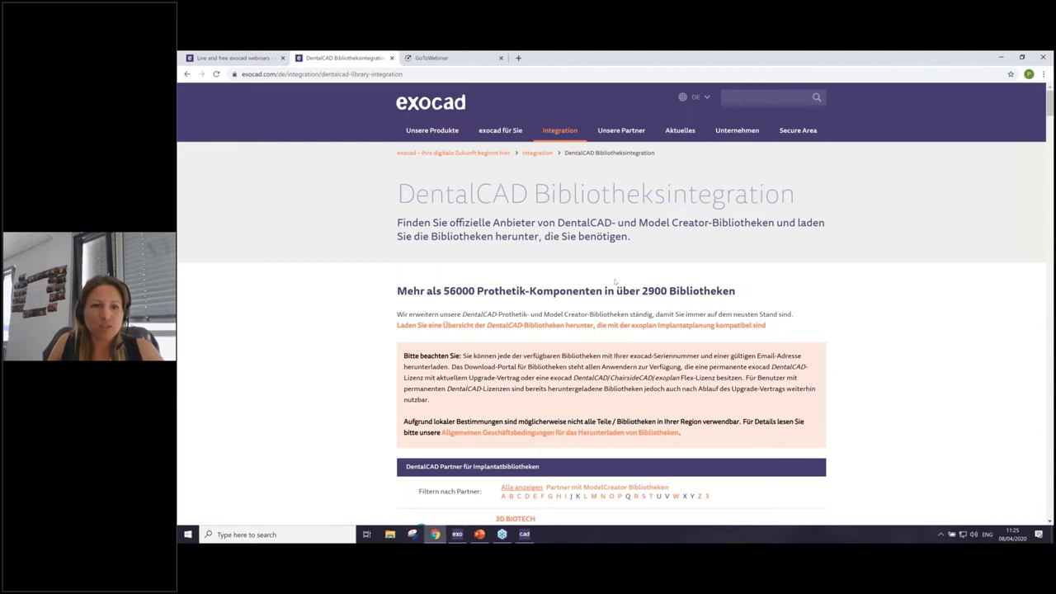
scroll(615, 282, down, 1)
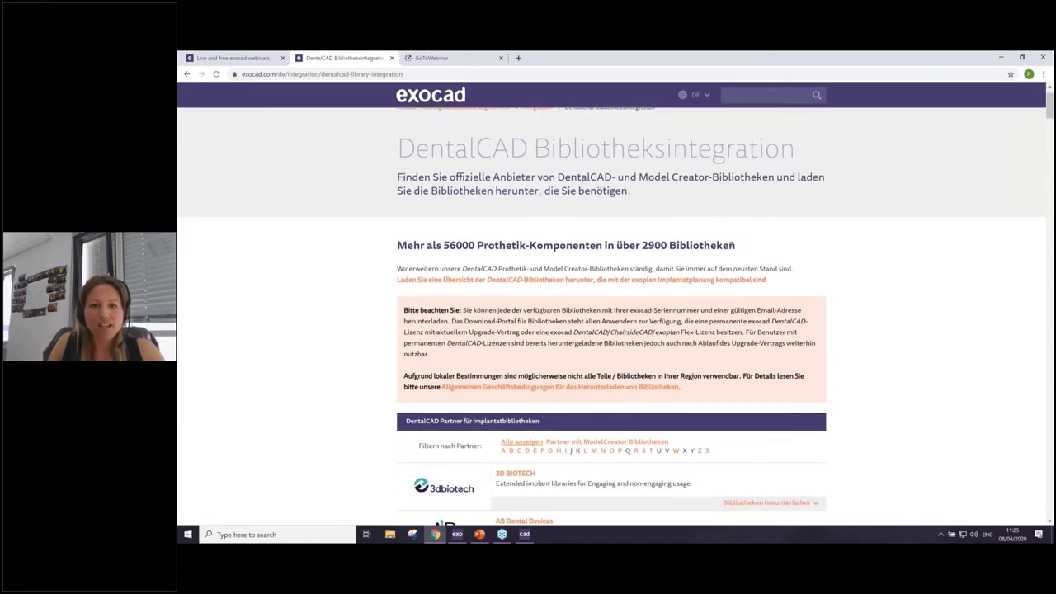
scroll(695, 238, down, 1)
scroll(615, 313, down, 1)
scroll(615, 313, down, 1)
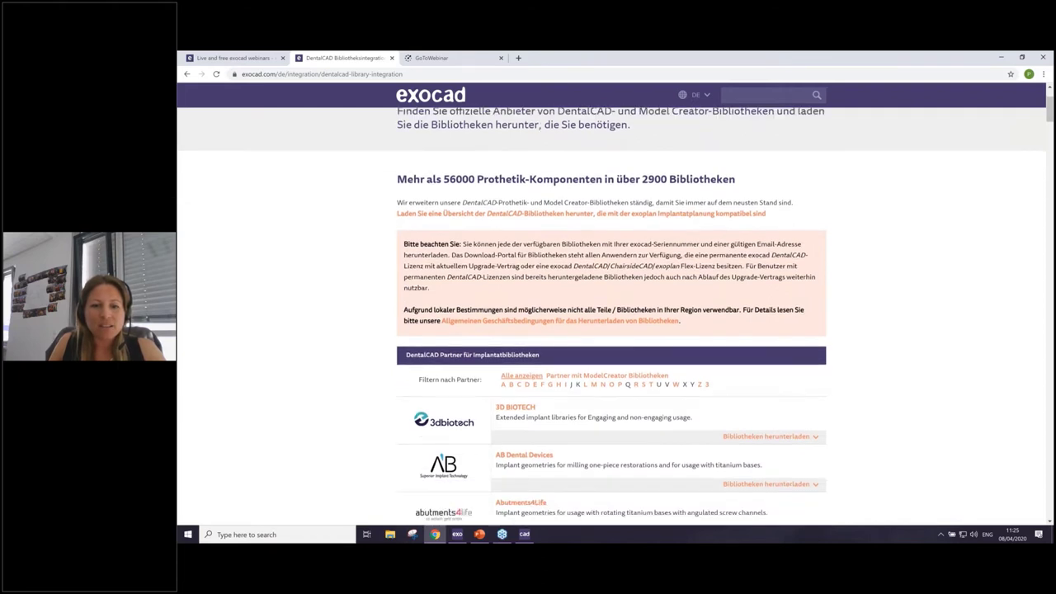
scroll(614, 314, down, 1)
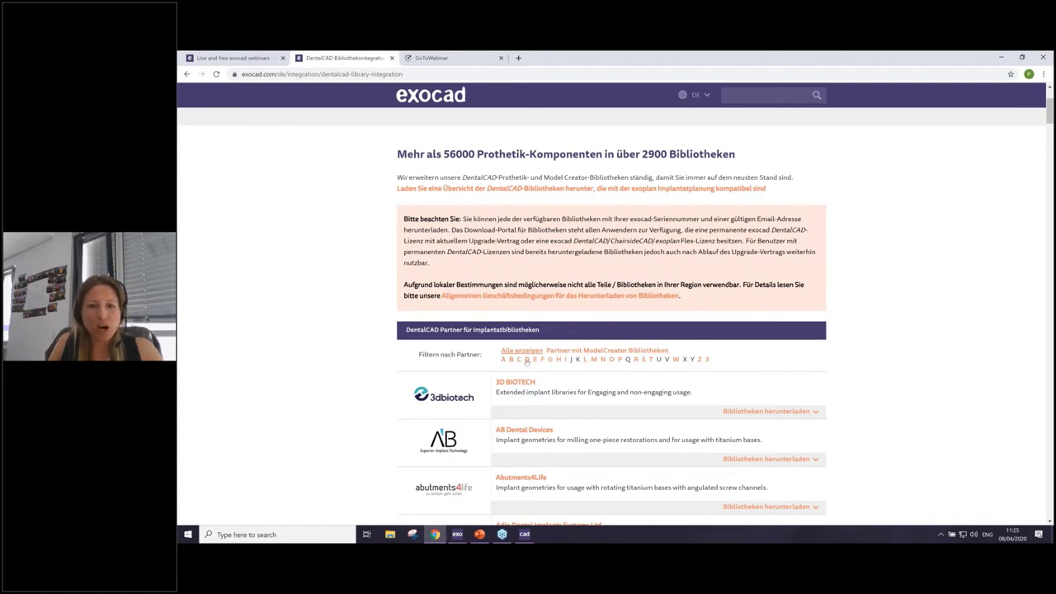
click(526, 359)
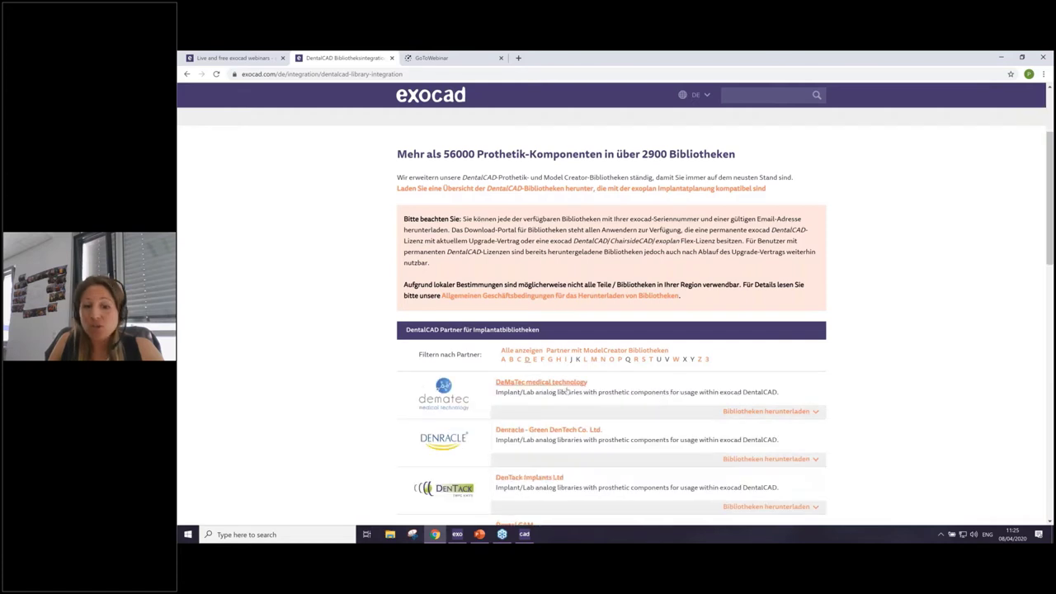
scroll(566, 391, down, 1)
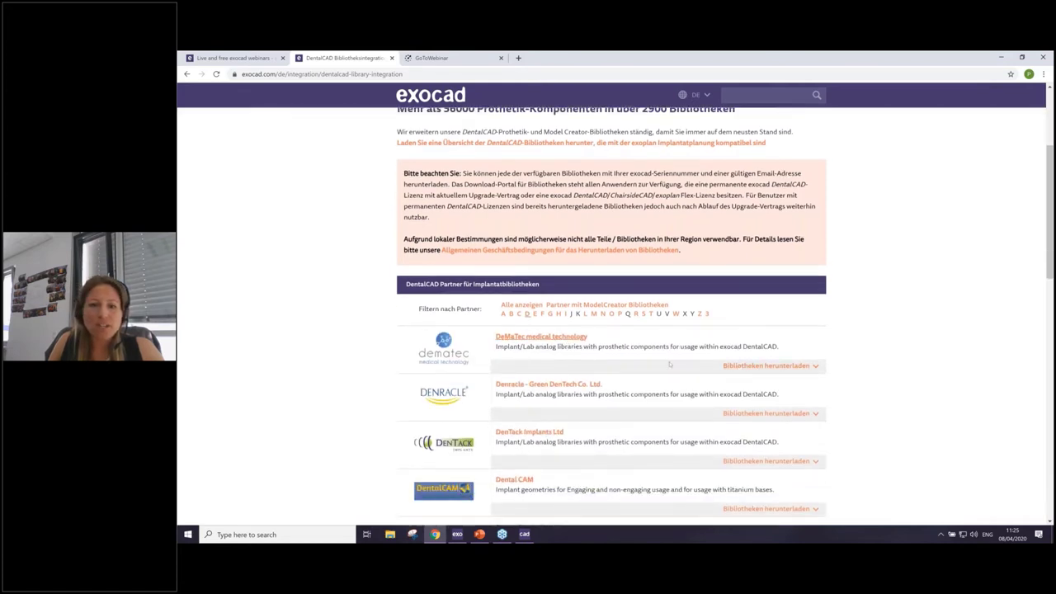
click(774, 368)
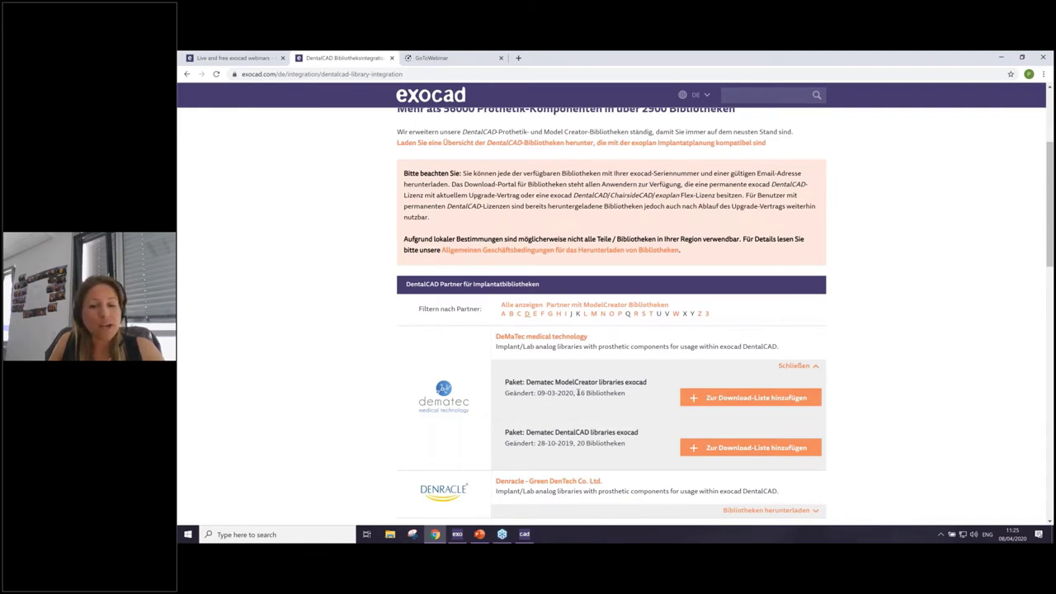
click(187, 74)
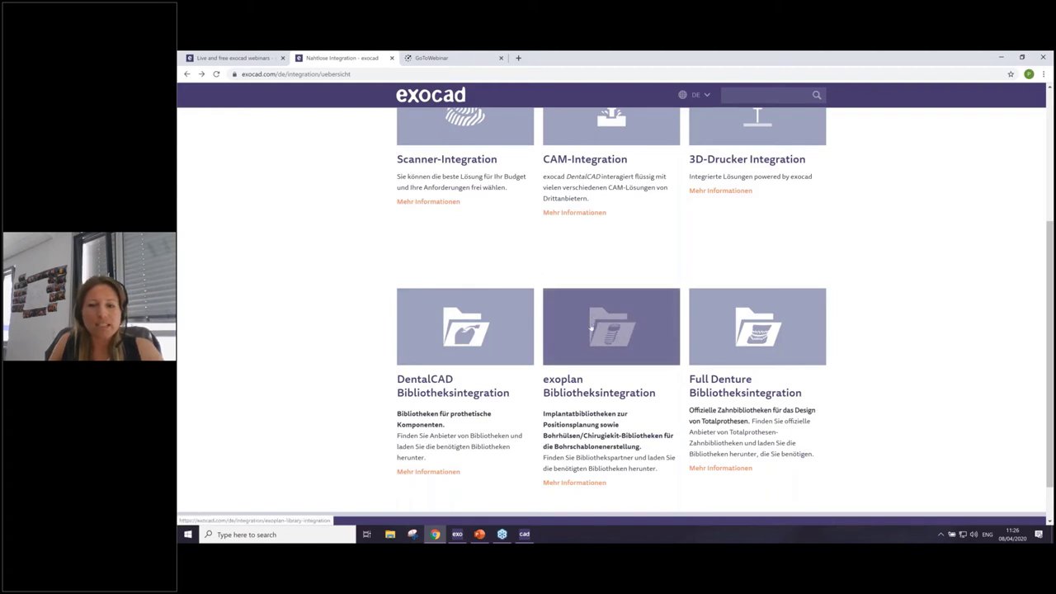
Step: Open the Full Denture Bibliotheksintegration page and scroll through the partner list and back up
click(766, 331)
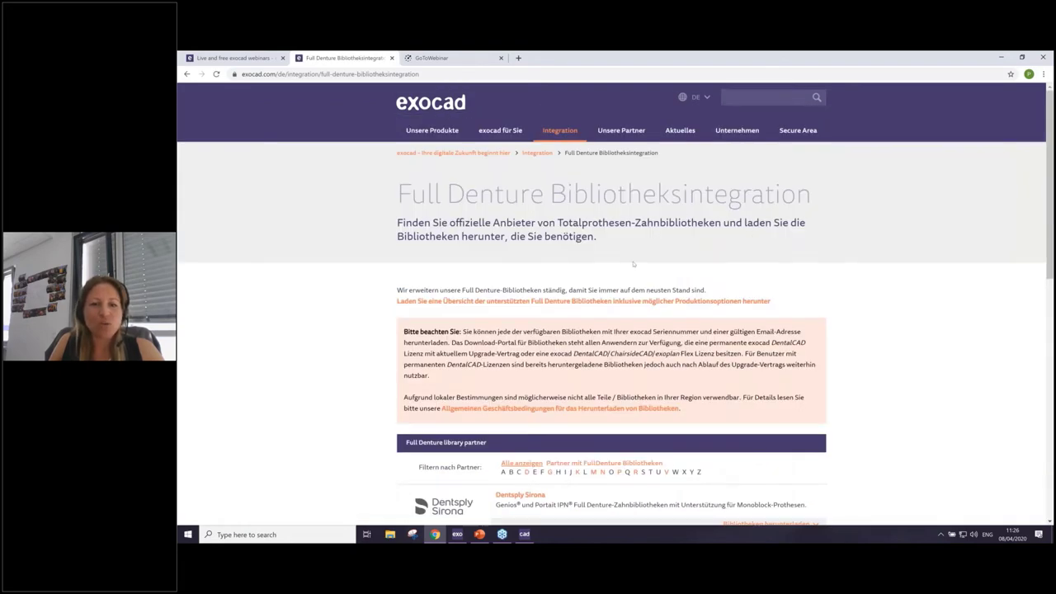
scroll(634, 264, down, 1)
scroll(634, 297, down, 2)
scroll(634, 330, down, 1)
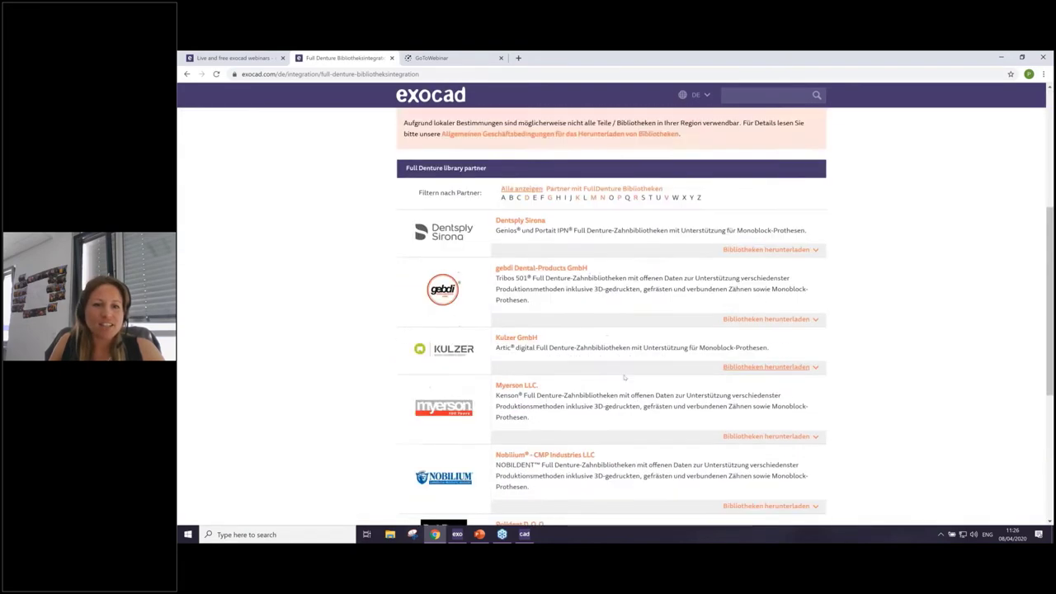
scroll(634, 348, down, 1)
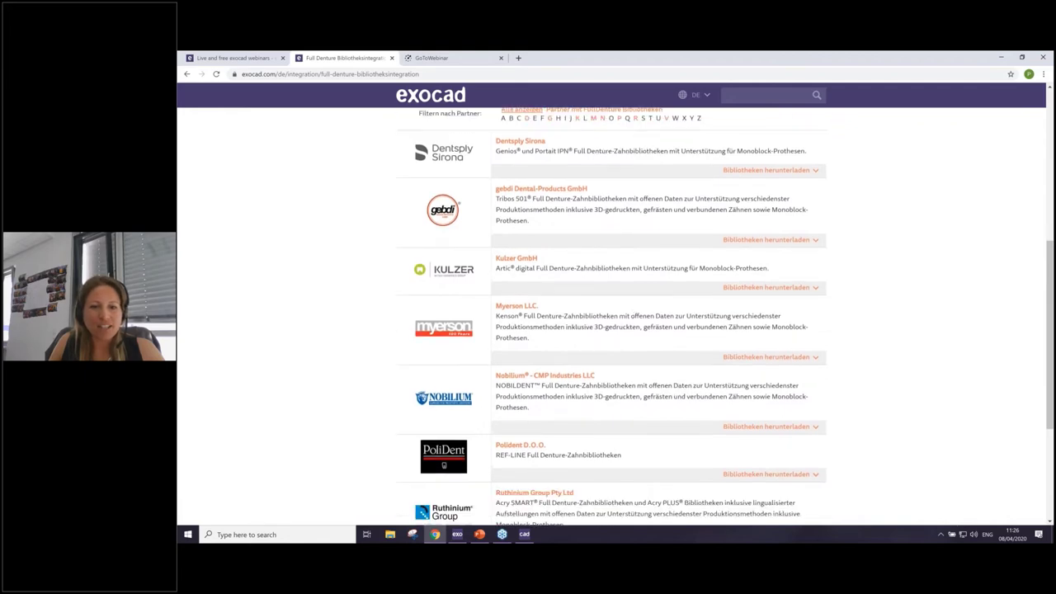
scroll(634, 349, down, 1)
scroll(611, 313, down, 1)
scroll(291, 95, up, 2)
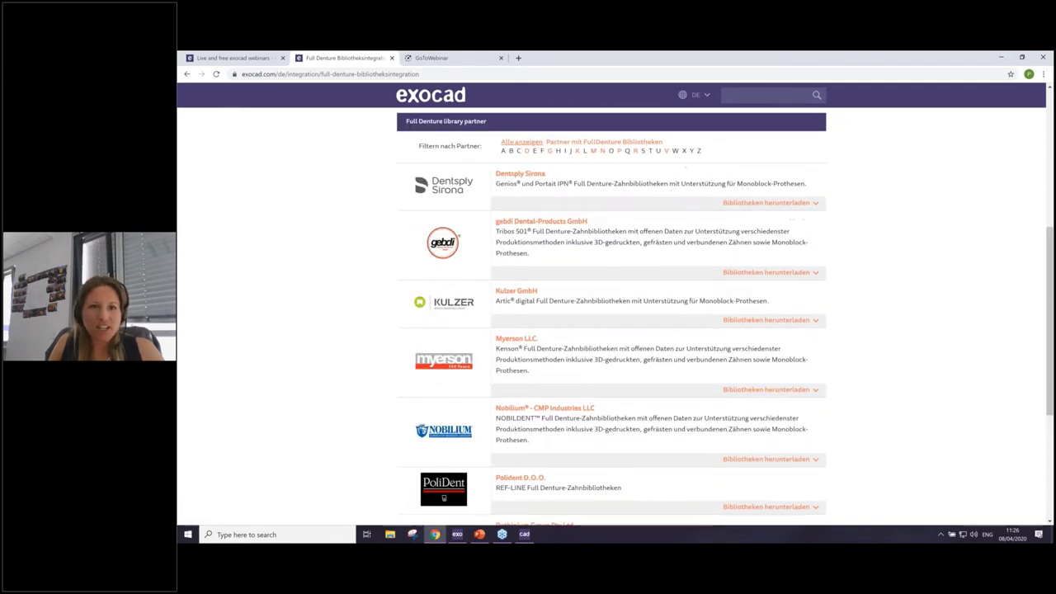
scroll(291, 95, up, 4)
scroll(290, 95, up, 1)
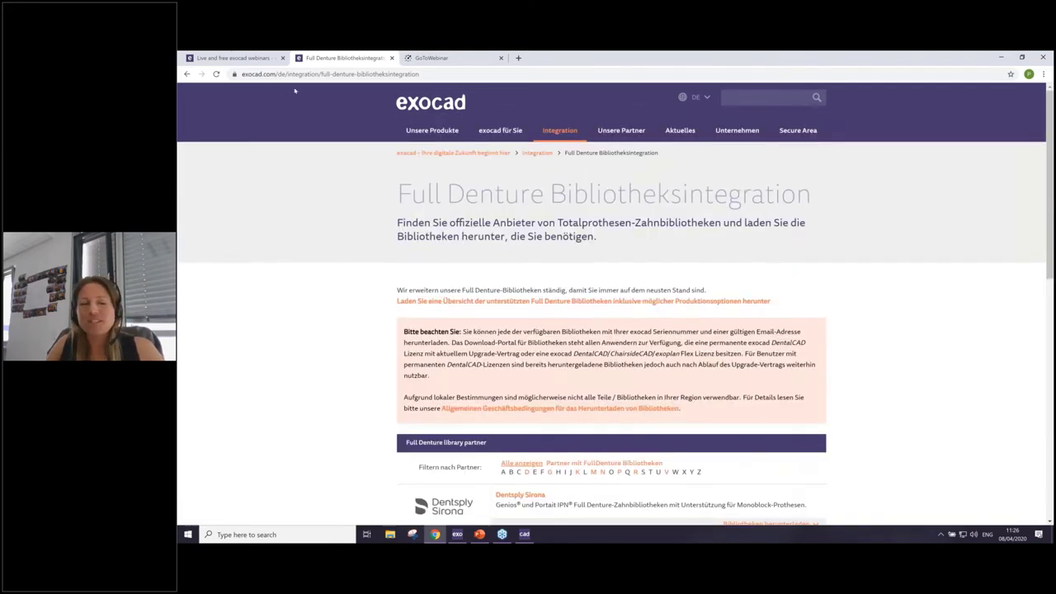
Step: Back in DentalCAD, choose the DESS 3i CE Aurum Base library from favourites for tooth 16
click(525, 535)
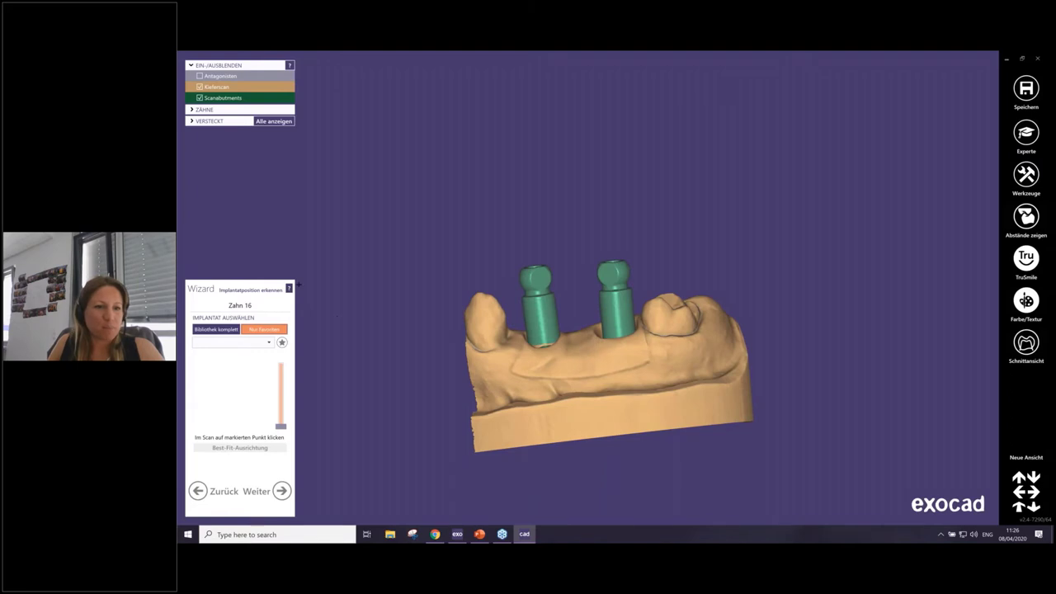
click(208, 331)
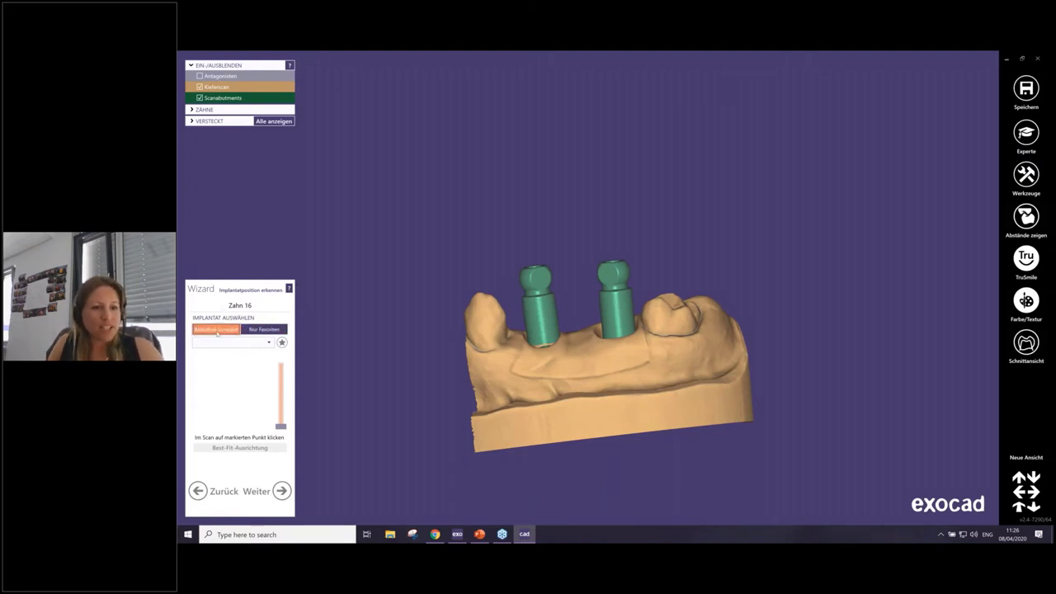
click(258, 343)
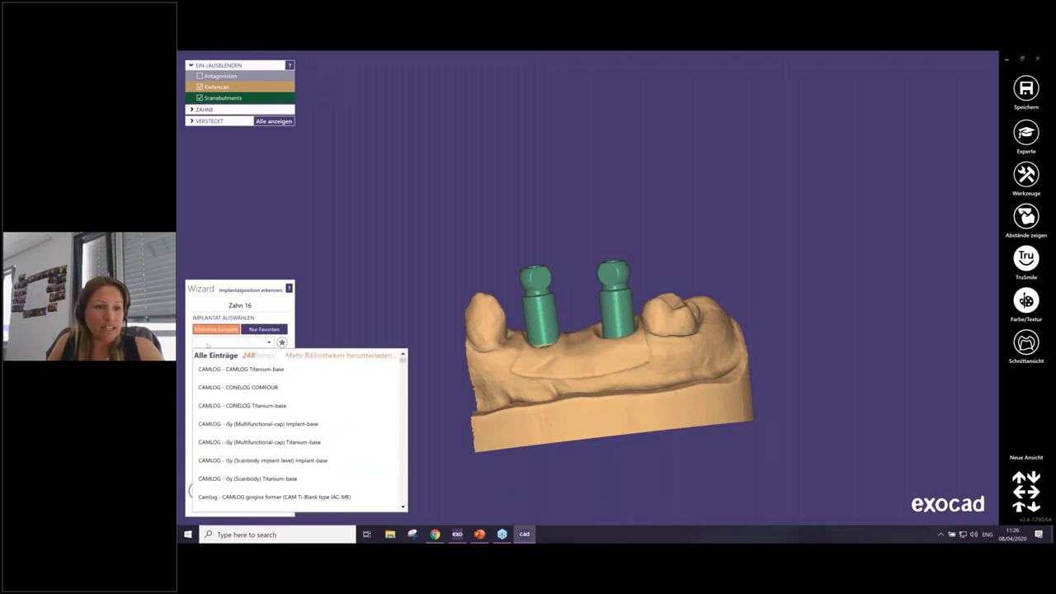
scroll(237, 462, down, 1)
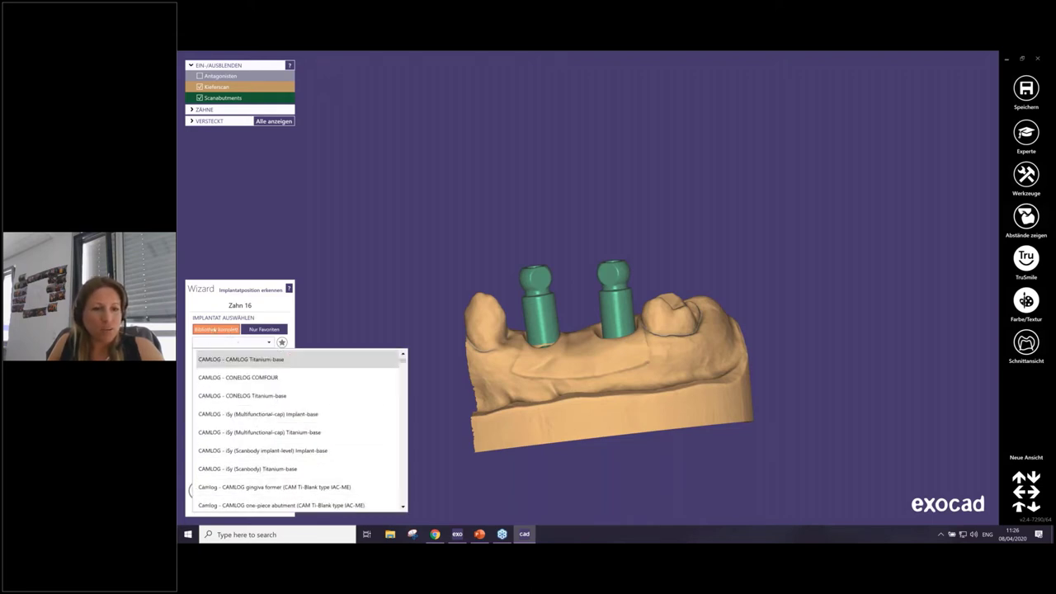
click(281, 504)
click(258, 342)
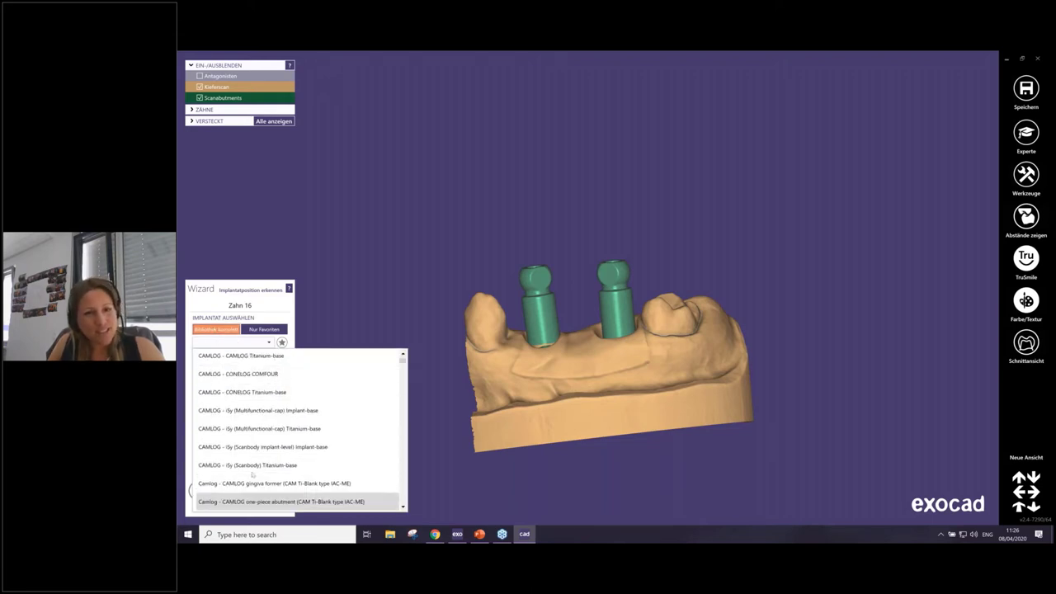
click(269, 331)
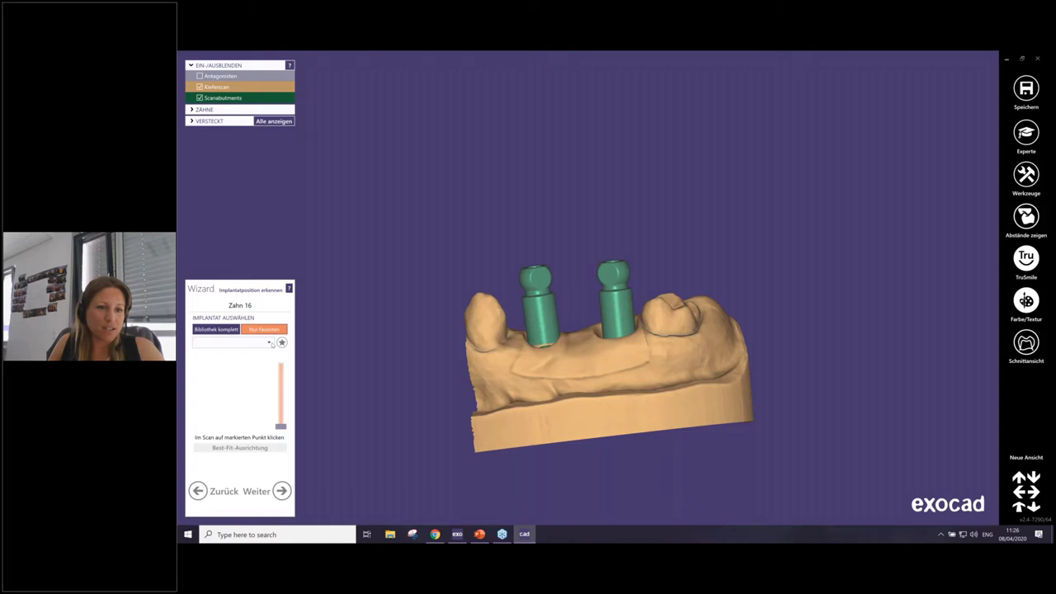
click(269, 342)
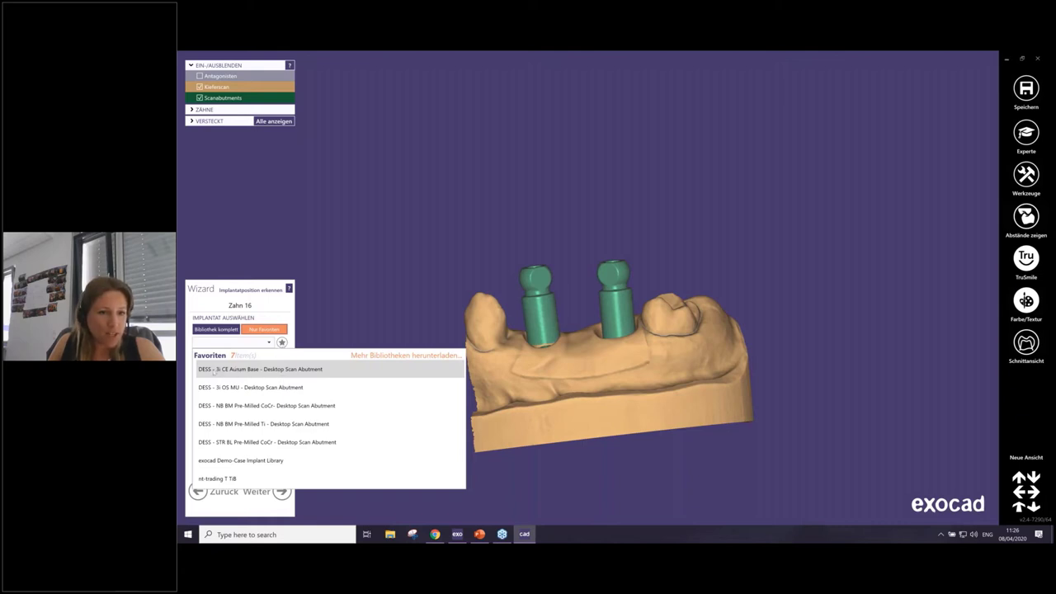
click(205, 369)
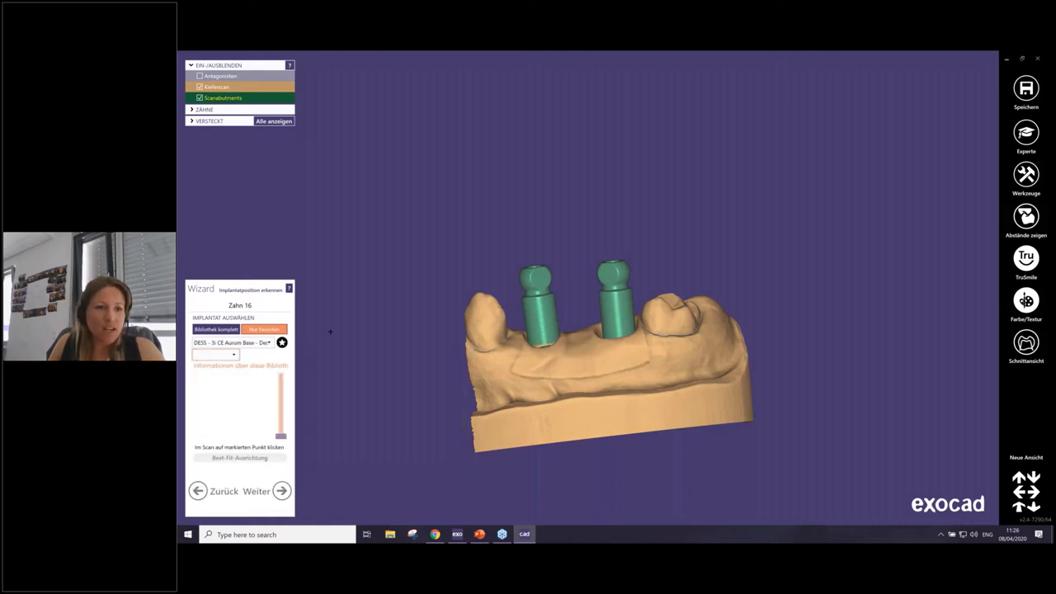
Step: Set the implant platform to RP and the connection type to Engaging
click(216, 356)
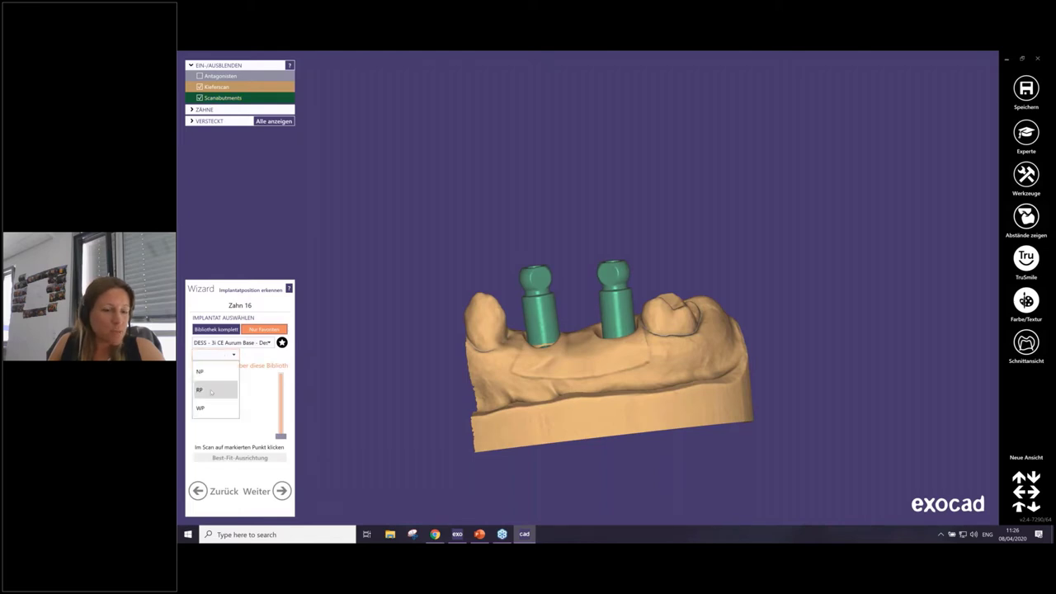
click(211, 389)
click(262, 355)
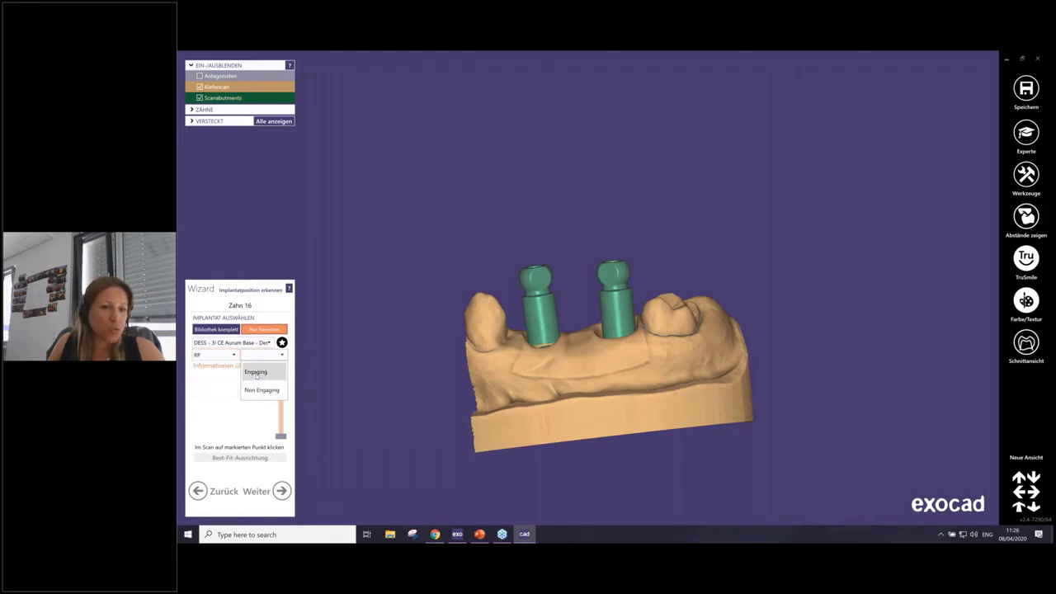
click(253, 371)
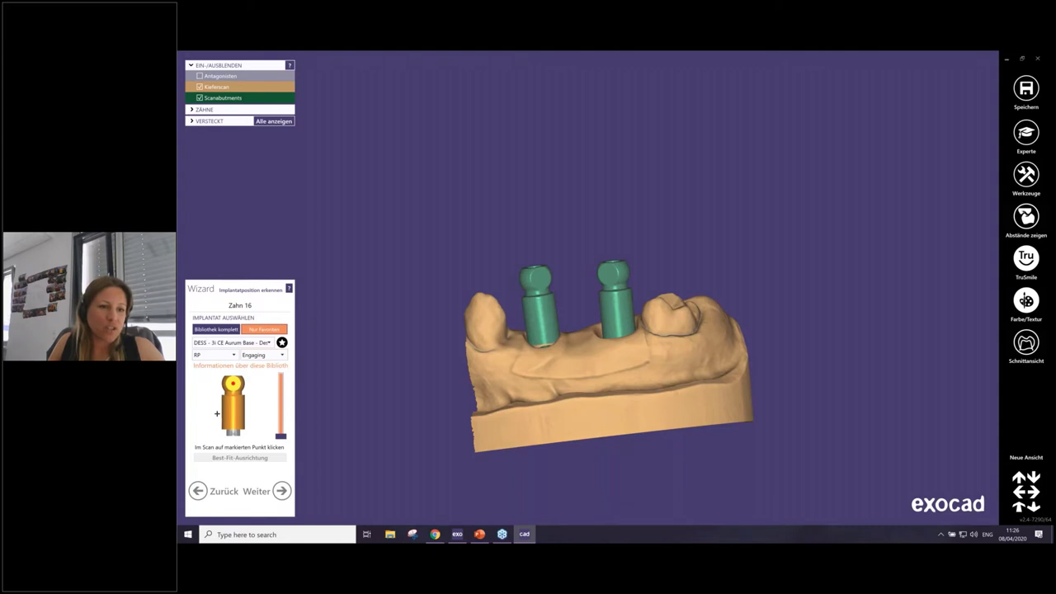
Step: Mark tooth 16's scan abutment, best-fit align the implant, and continue to tooth 14
right_drag(655, 375, 635, 367)
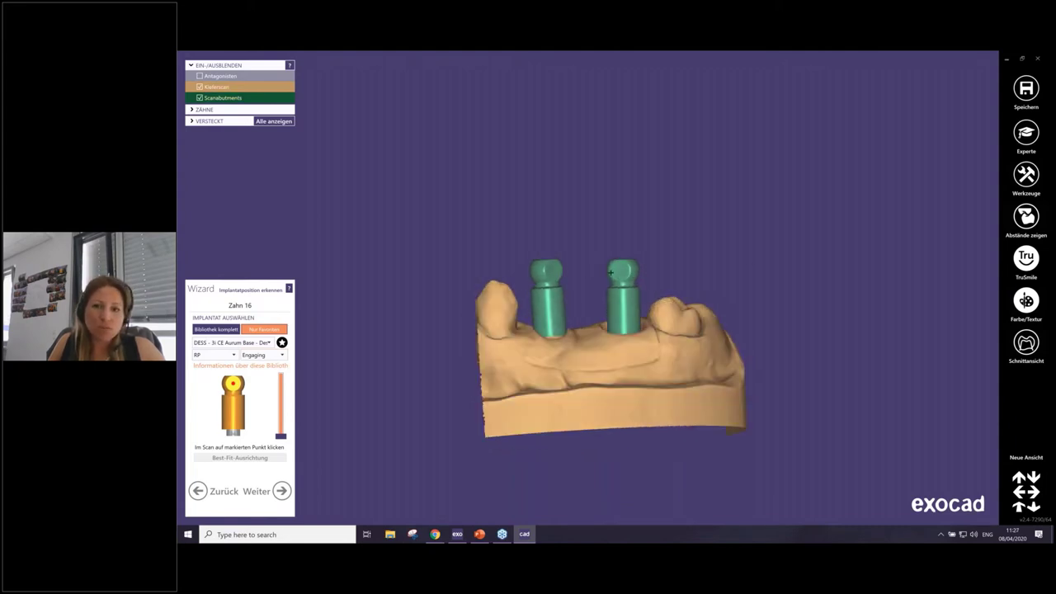
click(611, 272)
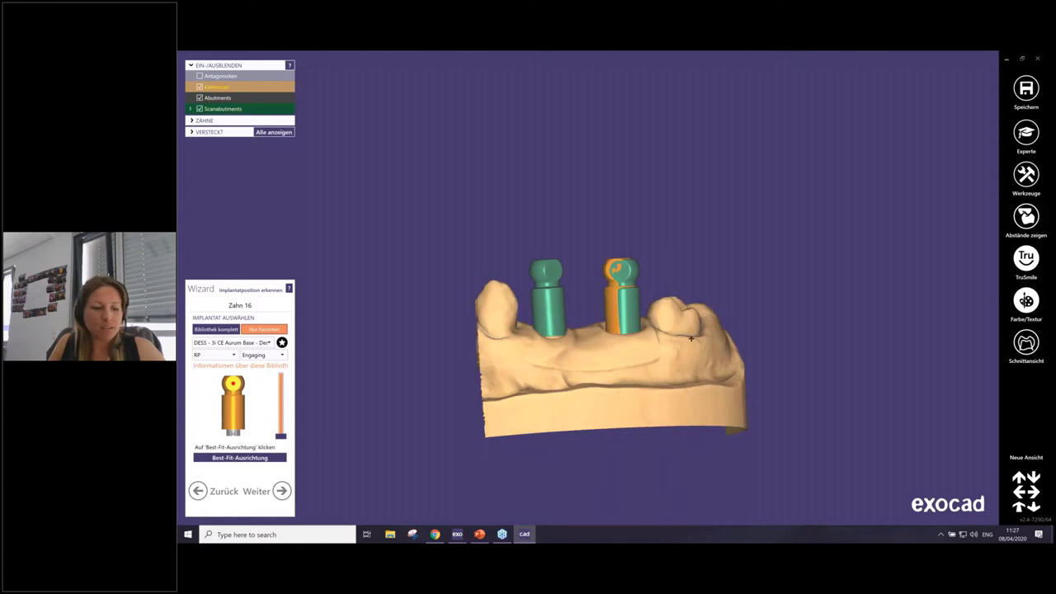
right_drag(691, 338, 672, 335)
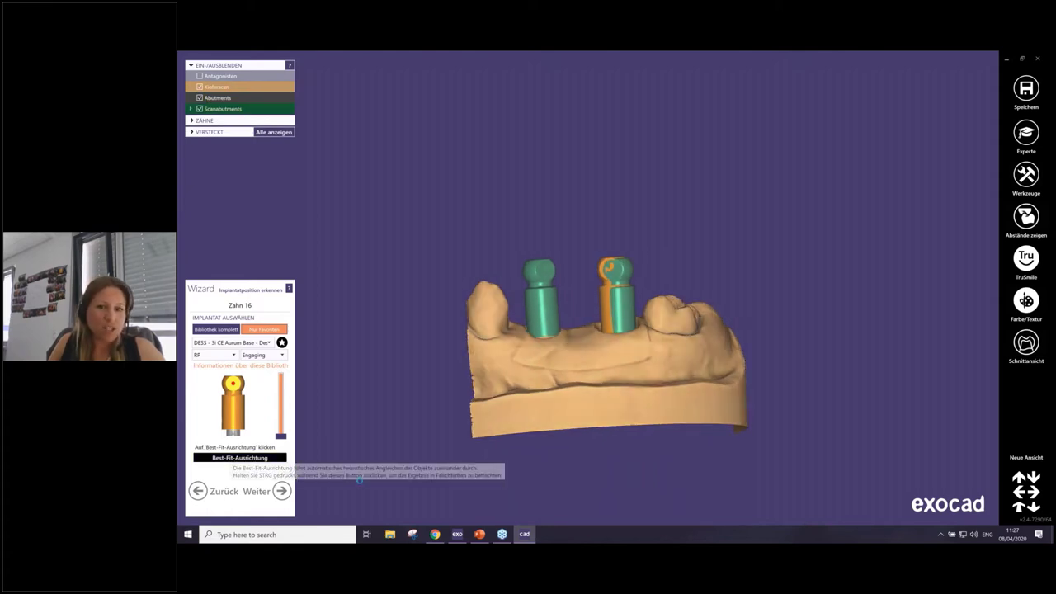
click(235, 458)
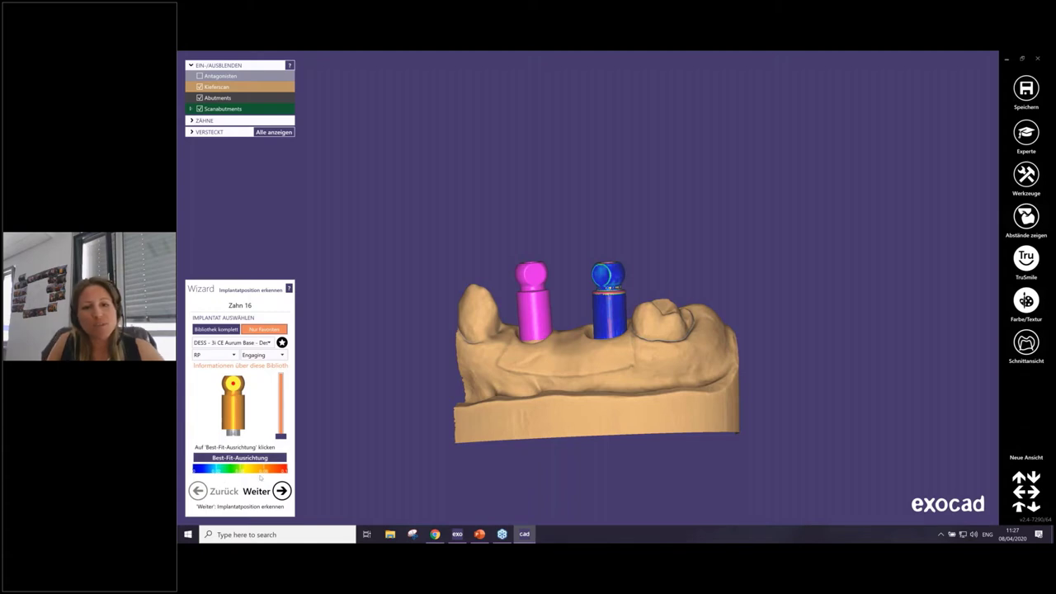
right_drag(499, 334, 511, 331)
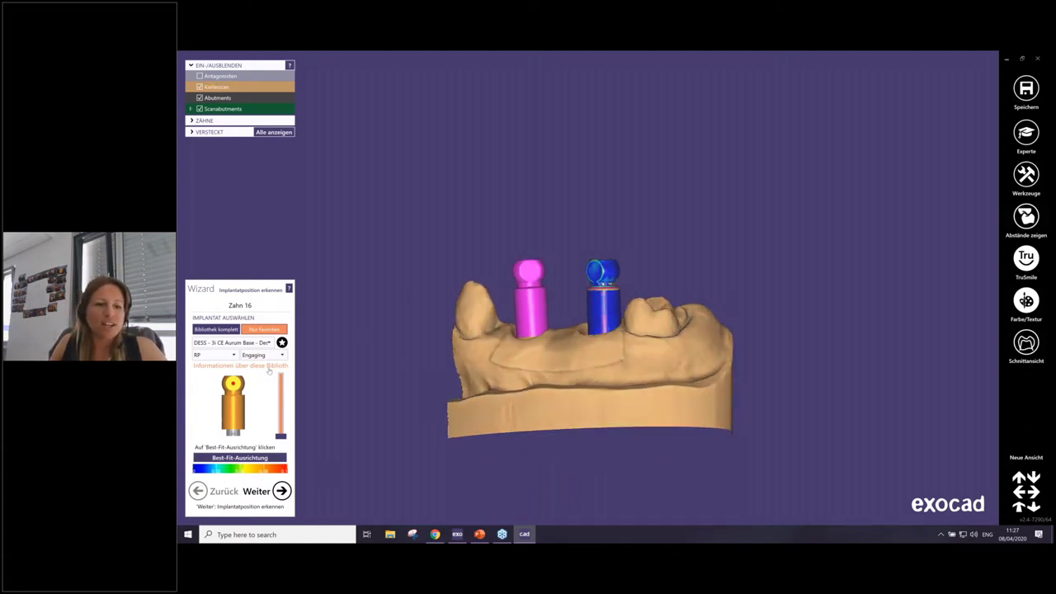
click(282, 491)
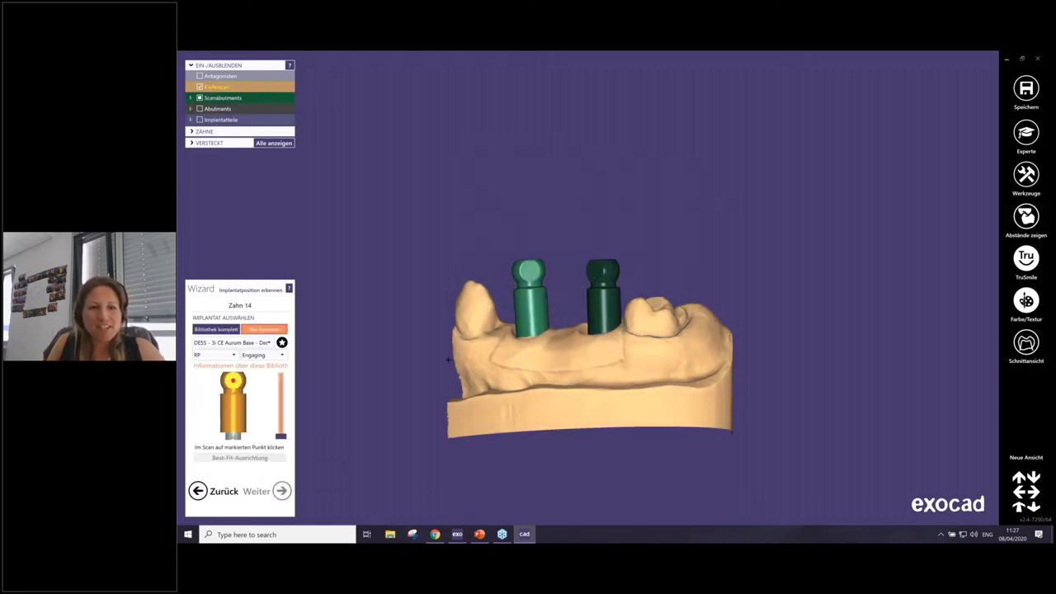
Step: Choose the nt-trading T TiB library with 4.5 diameter for tooth 14
right_drag(448, 360, 484, 263)
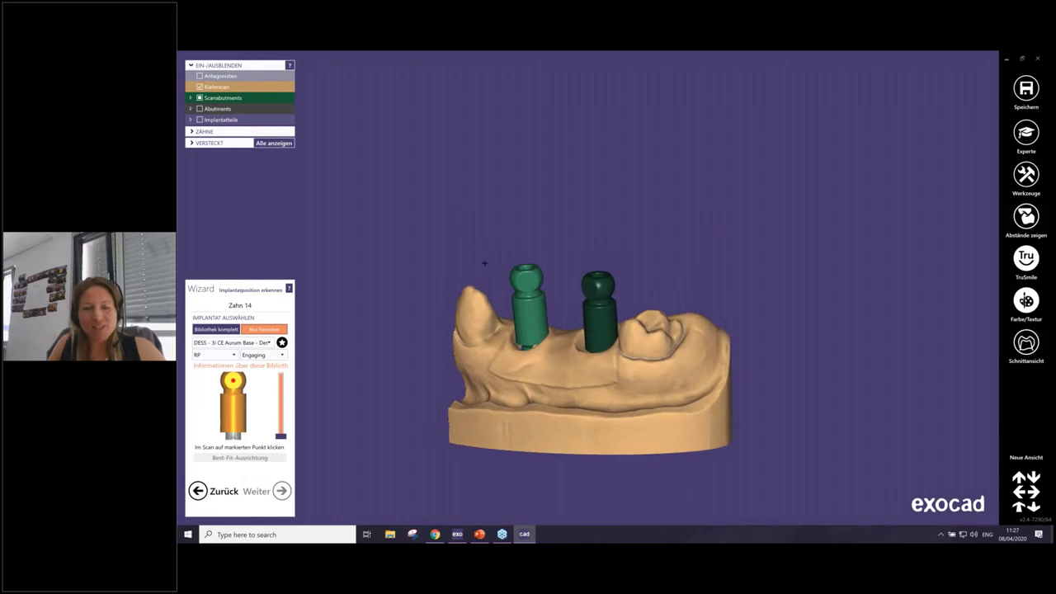
right_drag(382, 313, 396, 307)
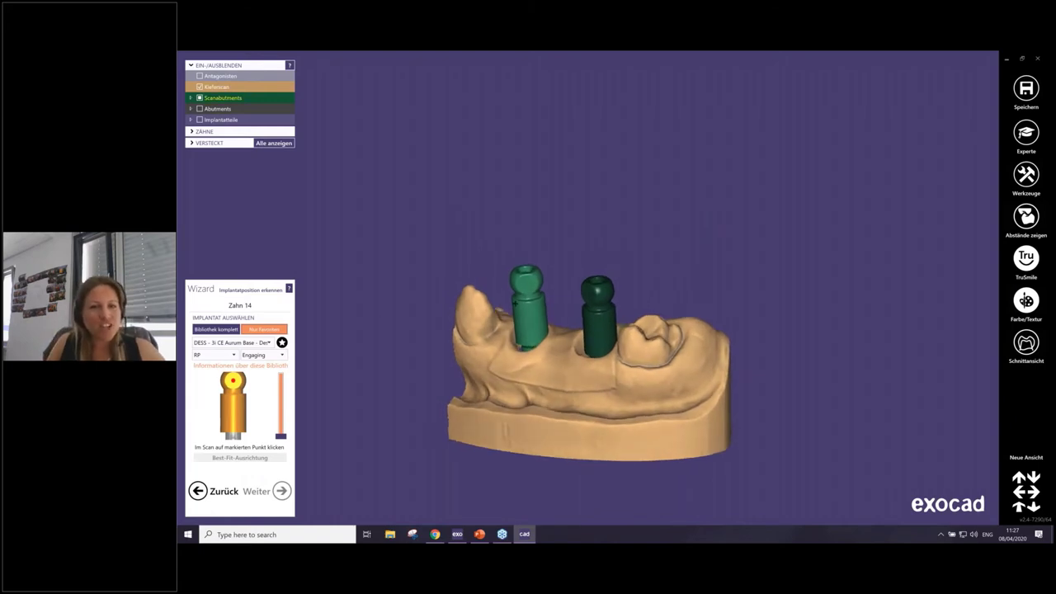
right_drag(298, 437, 308, 443)
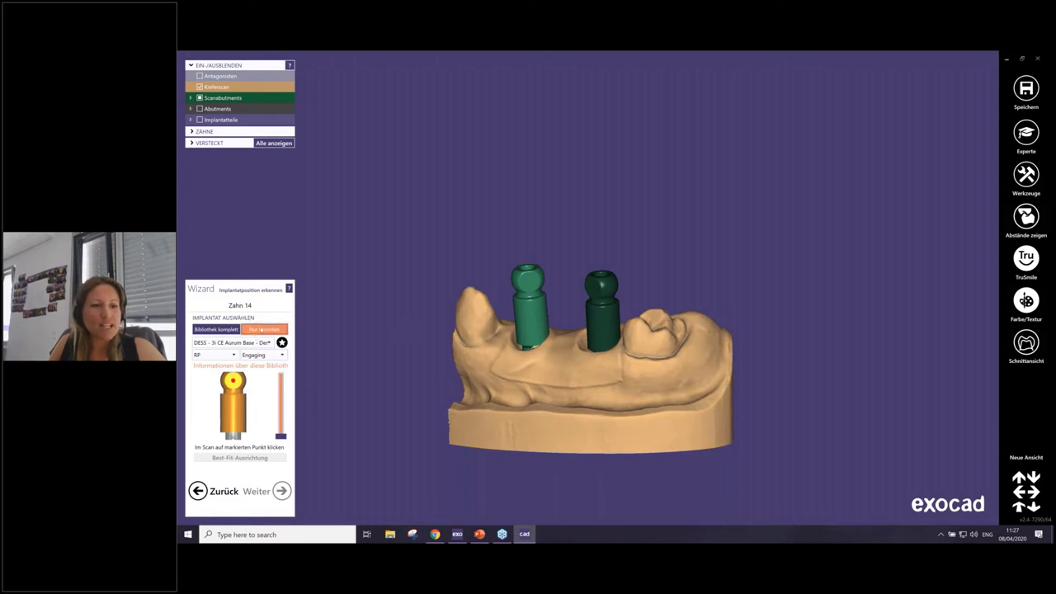
click(254, 345)
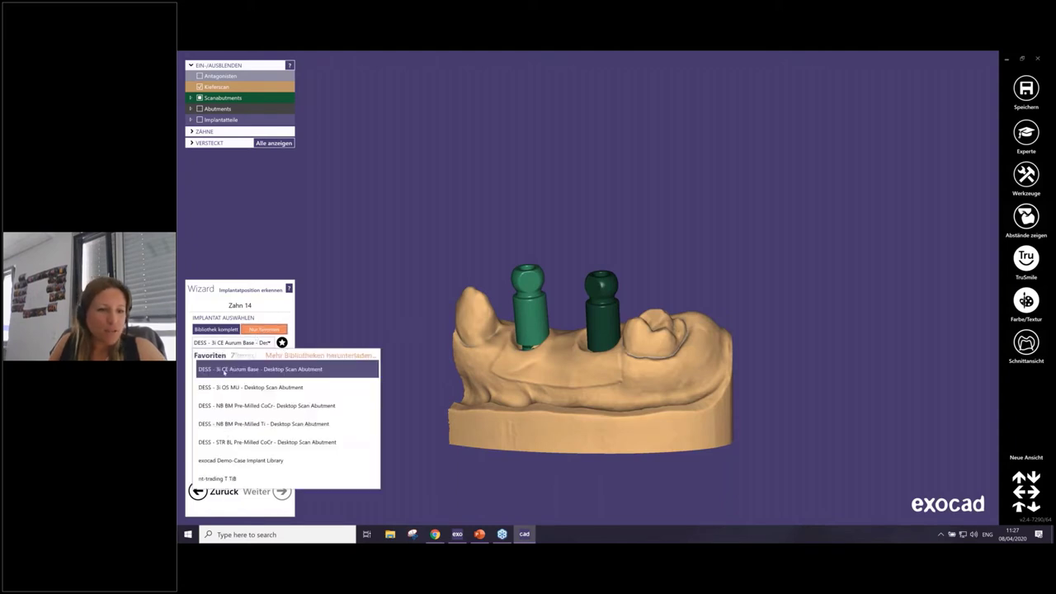
click(216, 478)
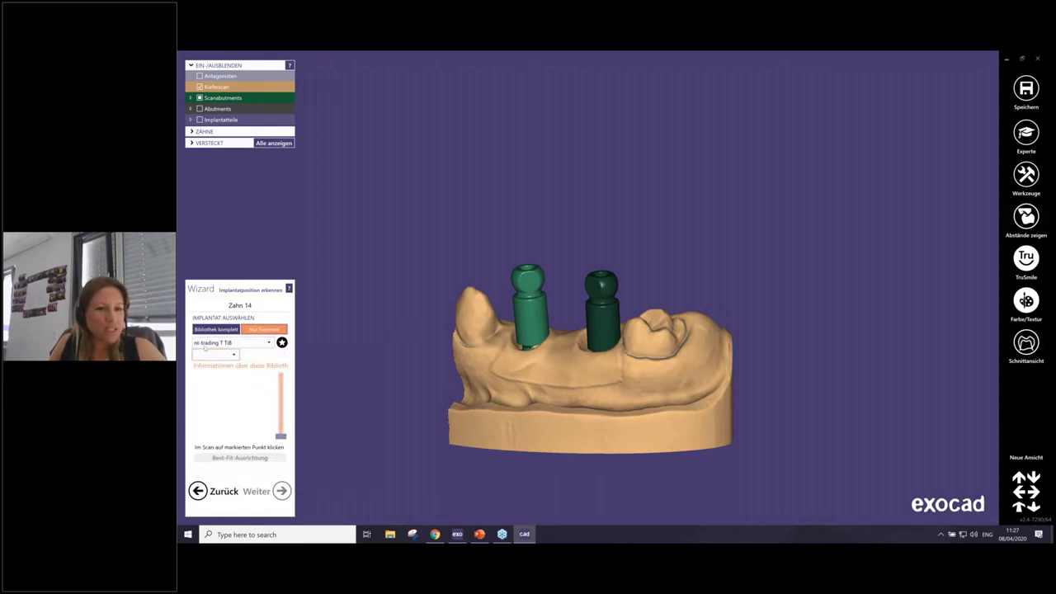
click(215, 357)
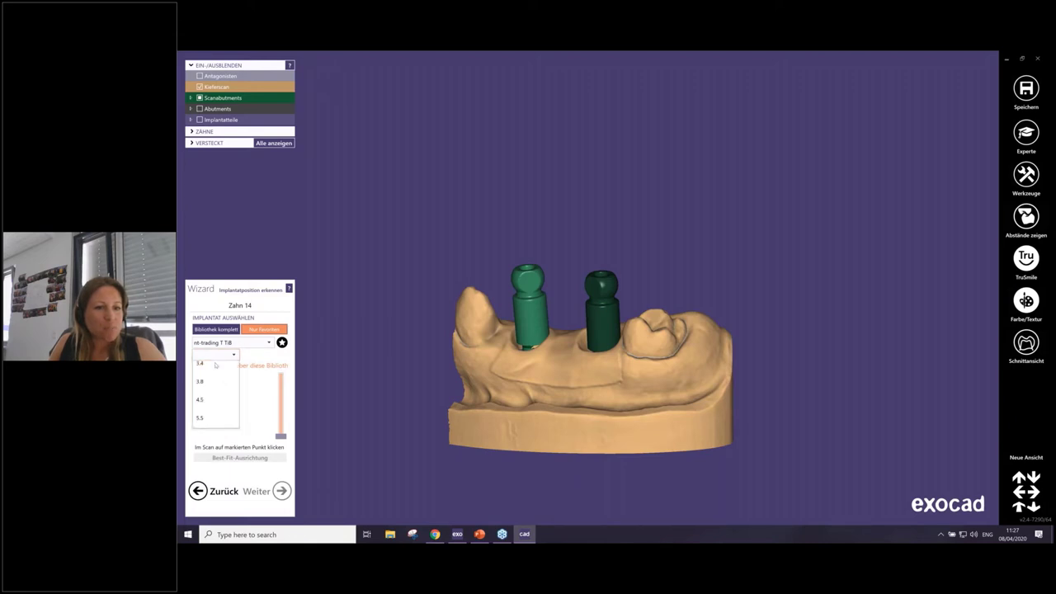
click(201, 408)
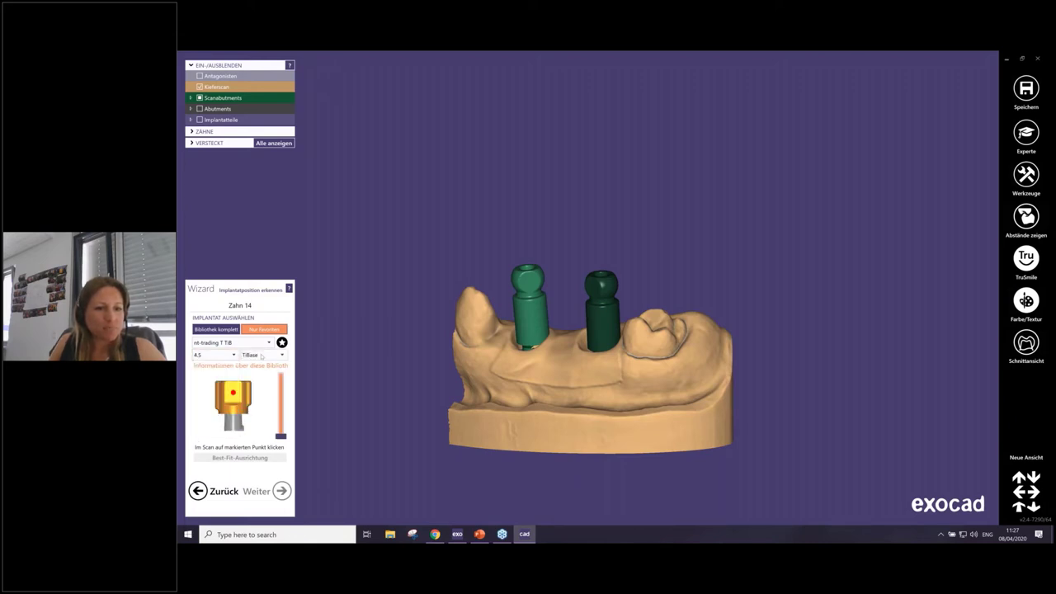
Step: Place the implant on the left scan abutment, best-fit align it, and continue to emergence profiles
click(528, 309)
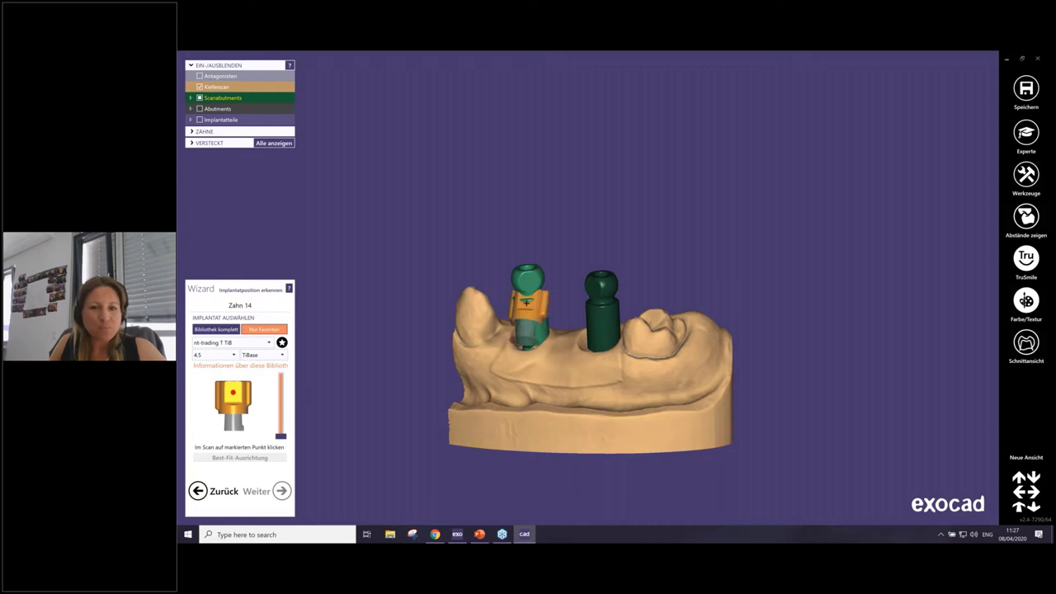
click(245, 459)
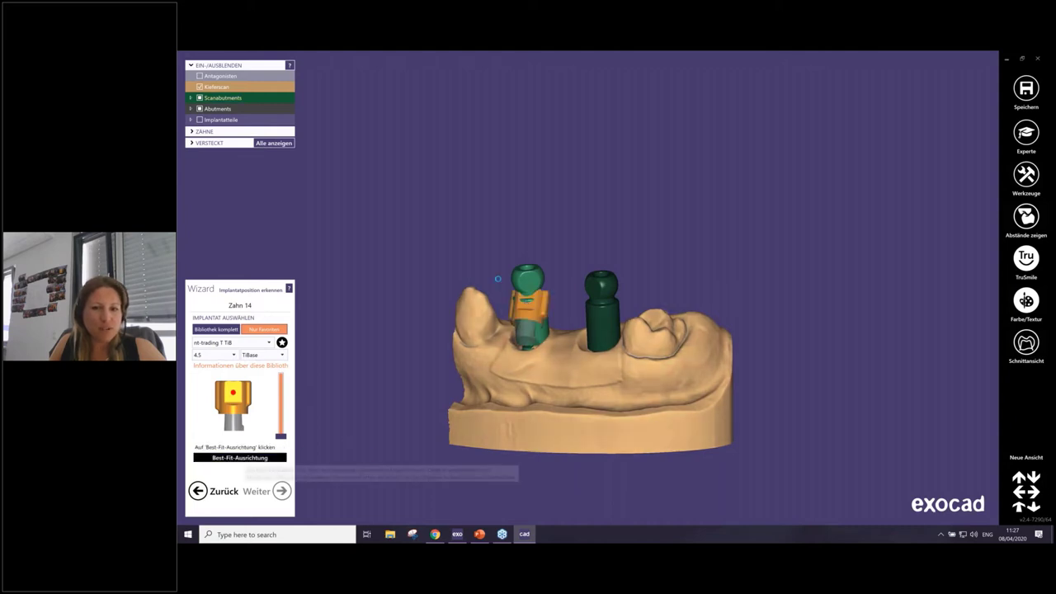
mouse_move(498, 279)
right_down()
mouse_move(566, 364)
mouse_move(564, 431)
right_up()
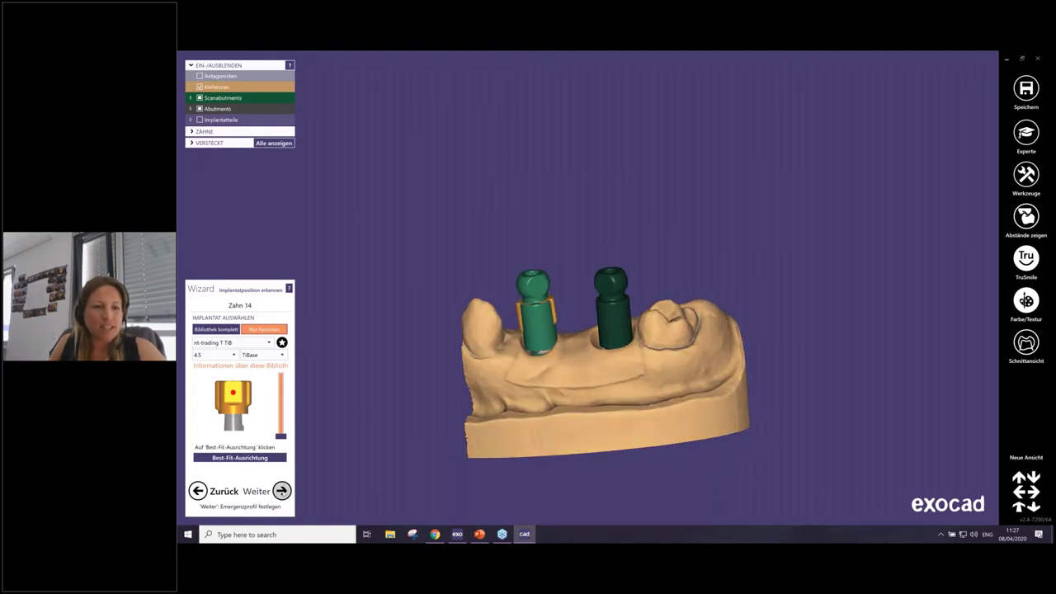
click(281, 491)
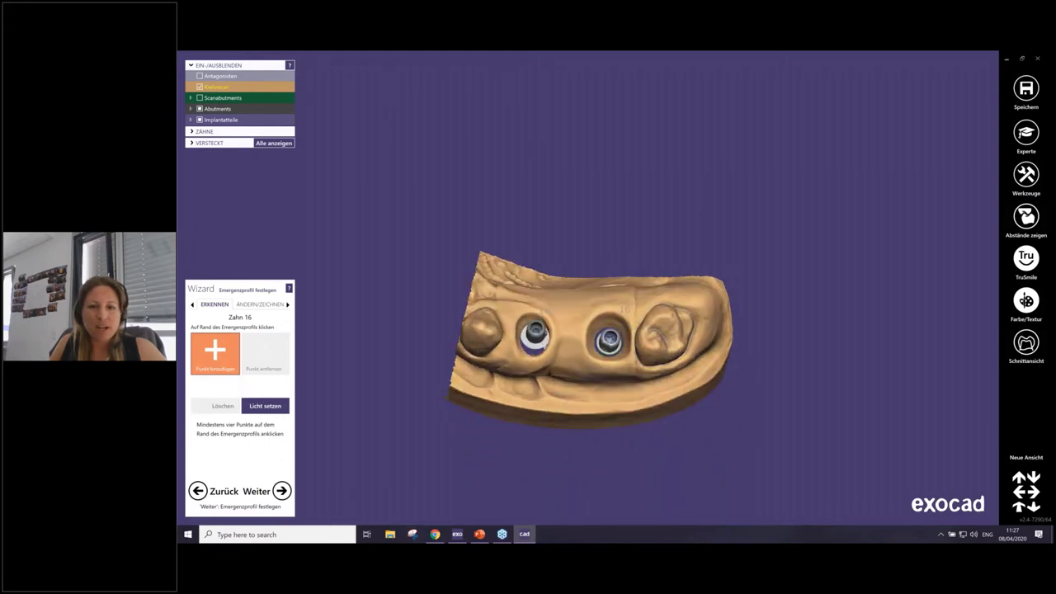
Step: Hide the jaw scan, view the implant parts from the side, and open tooth 14's actions
right_drag(532, 396, 590, 410)
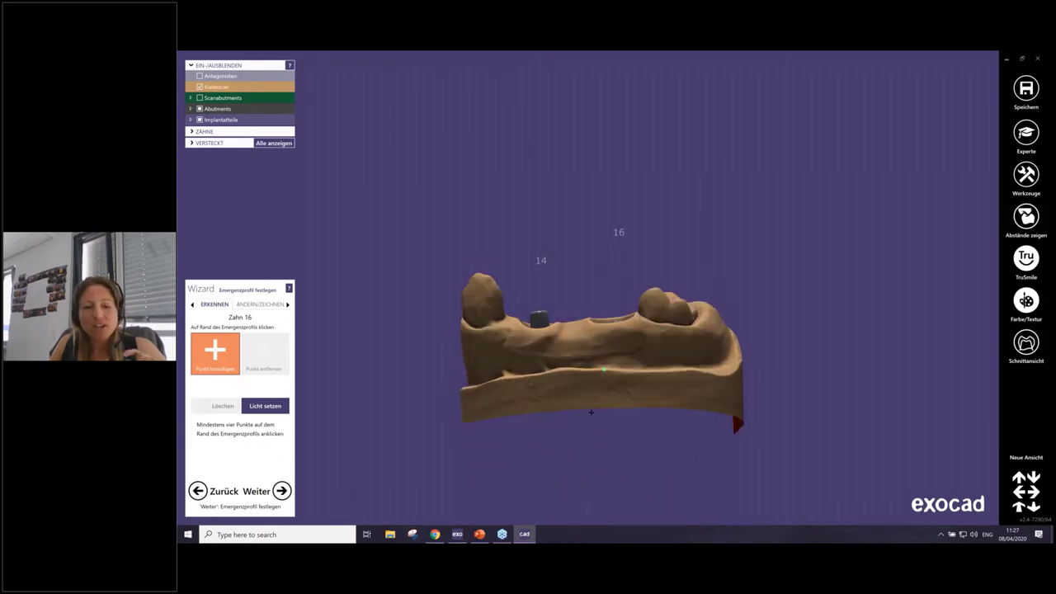
shift+right_click(590, 410)
right_drag(566, 349, 562, 361)
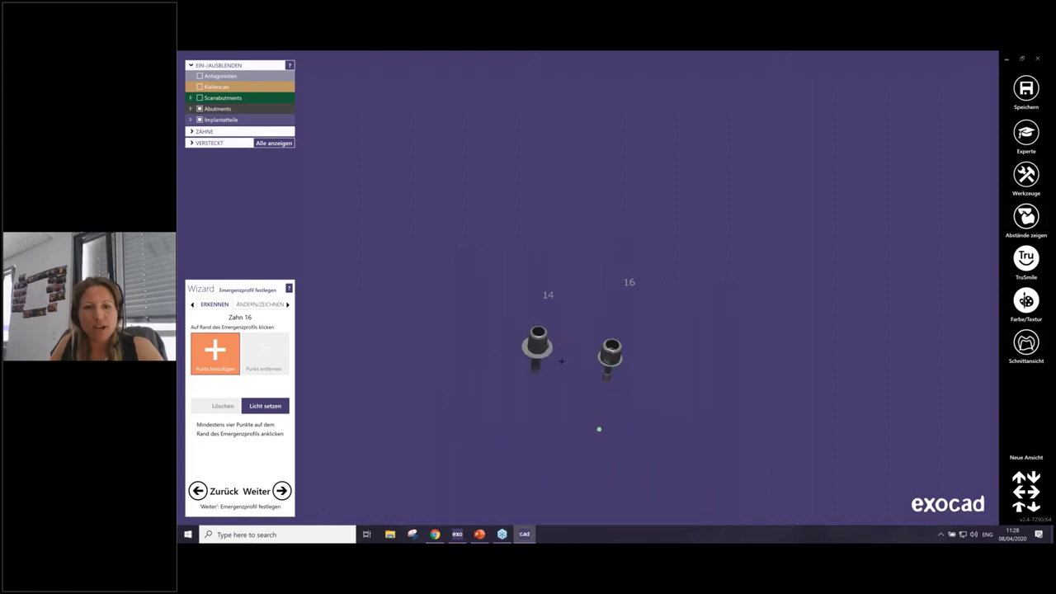
scroll(566, 349, up, 1)
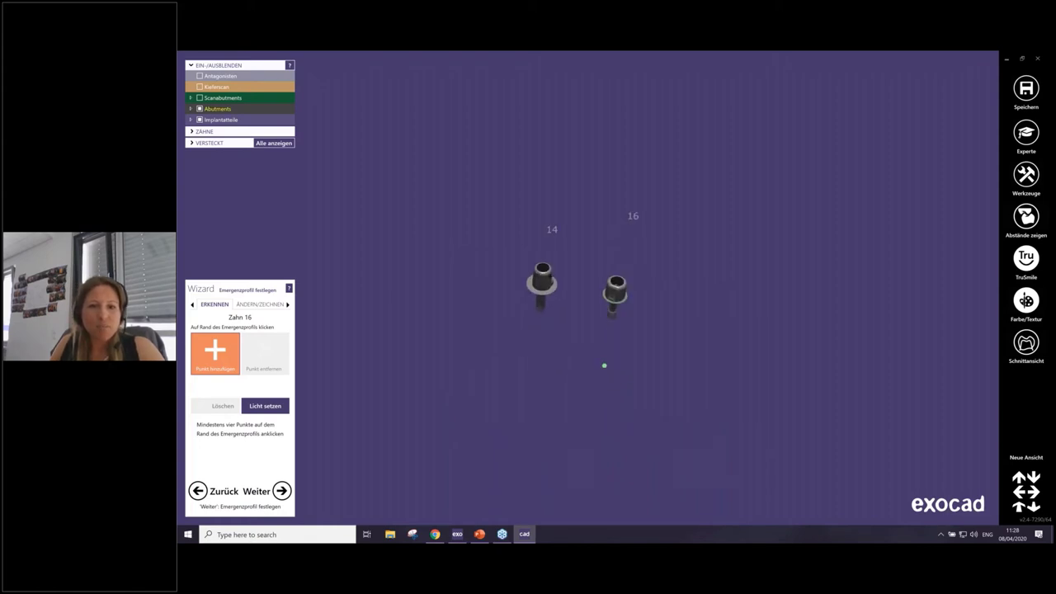
scroll(549, 294, up, 3)
right_drag(548, 294, 316, 151)
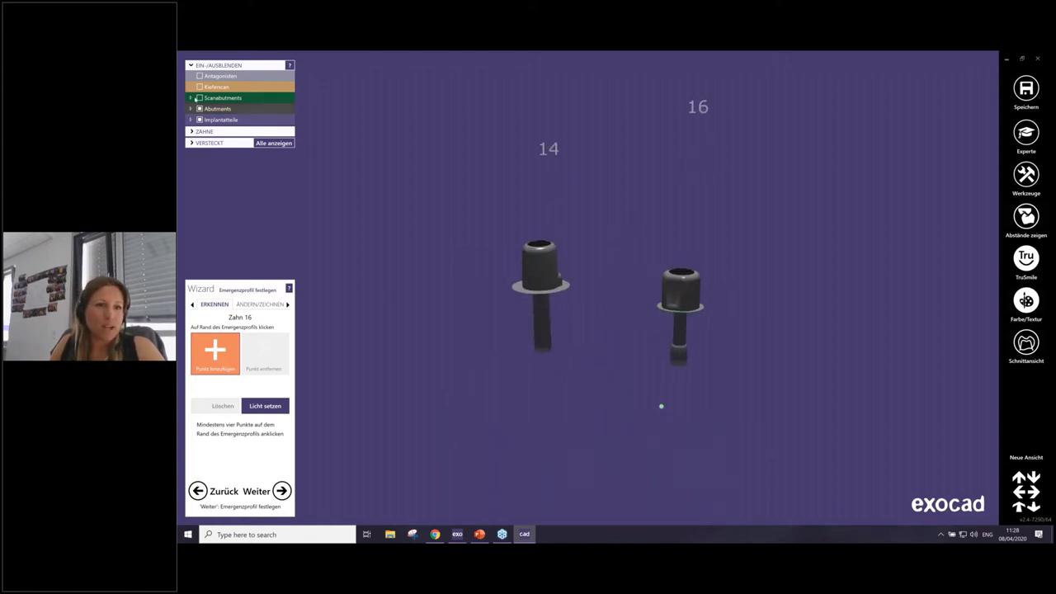
right_drag(560, 265, 562, 266)
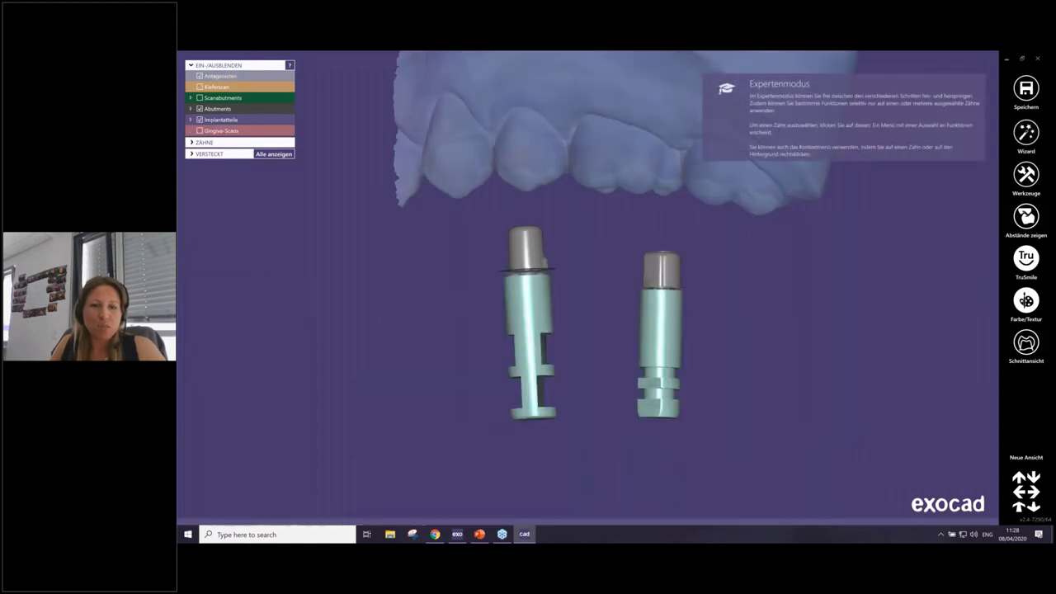
click(542, 303)
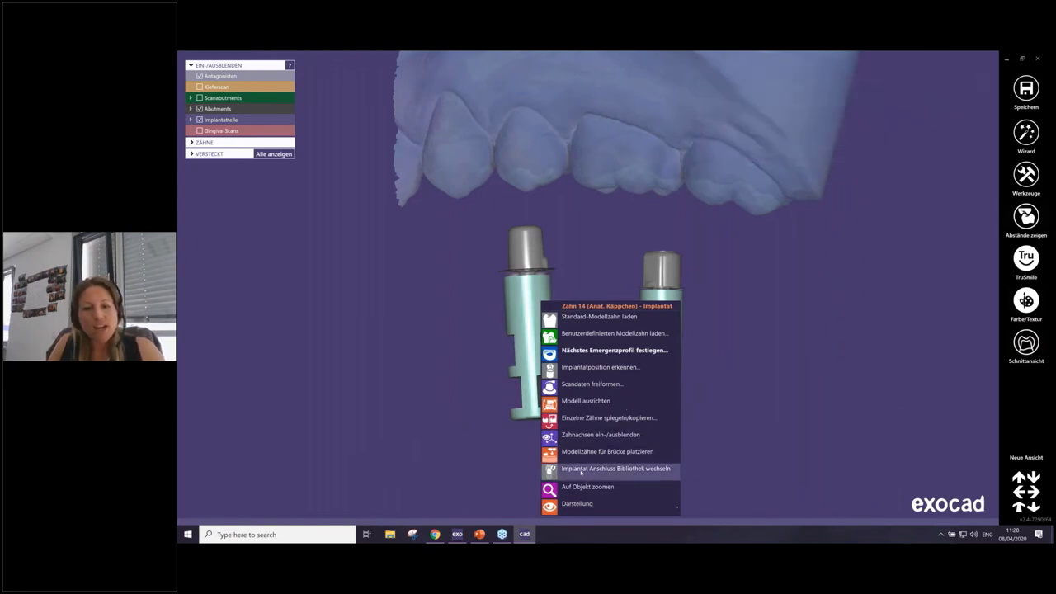
Step: Change tooth 14's TiBase connection diameter from 4.5 to 3.8 in the library dialog
click(585, 468)
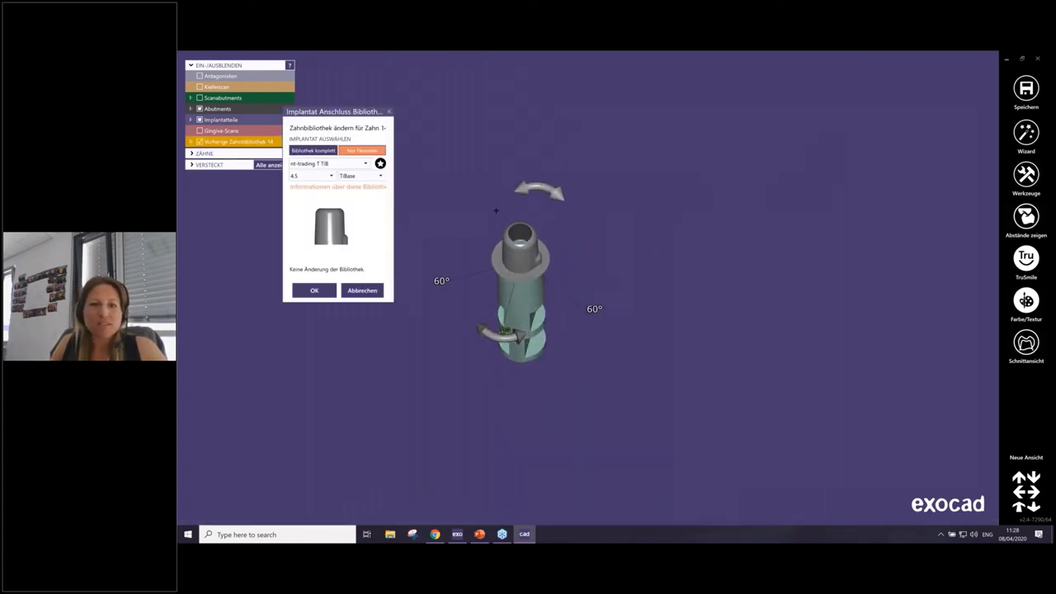
drag(528, 187, 460, 235)
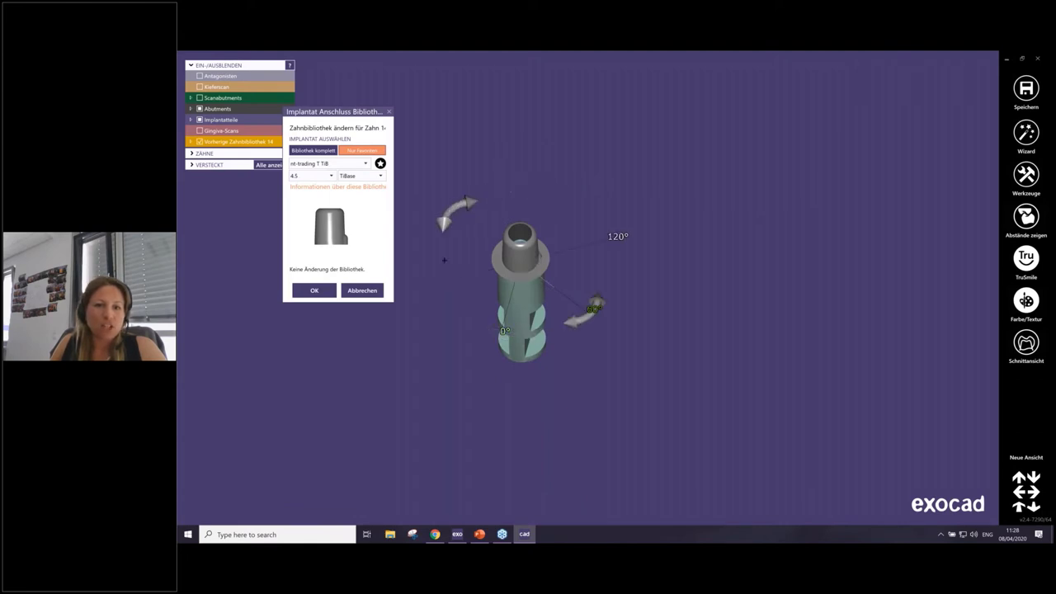
drag(575, 319, 618, 269)
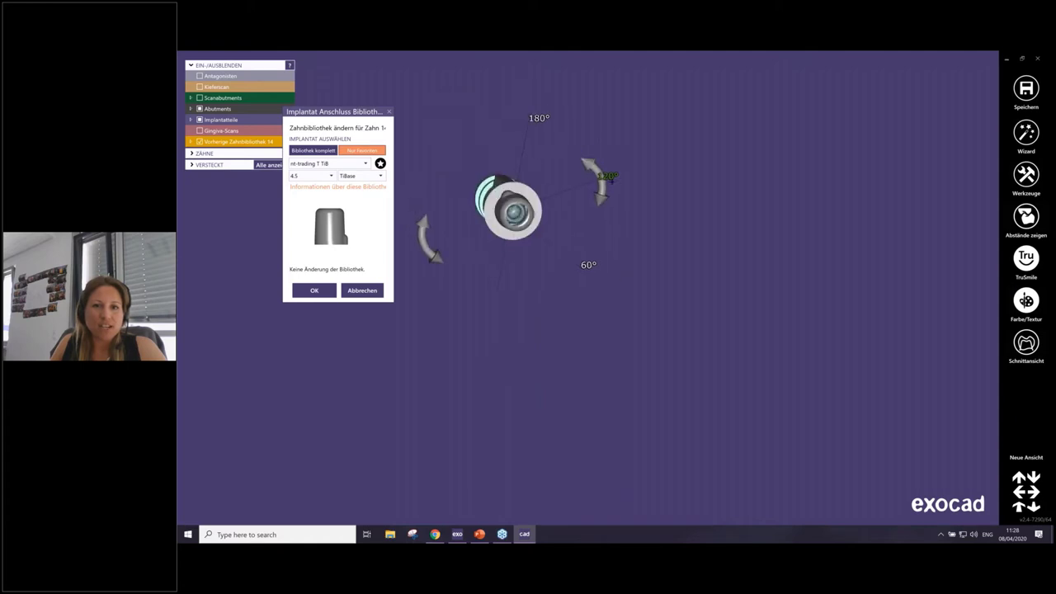
drag(600, 177, 532, 119)
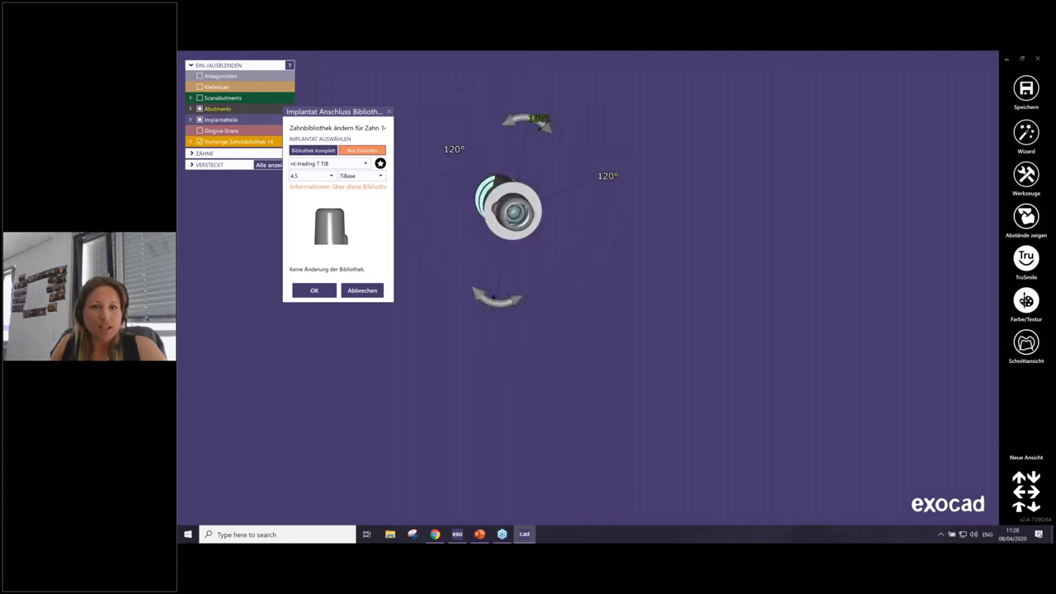
drag(493, 297, 672, 270)
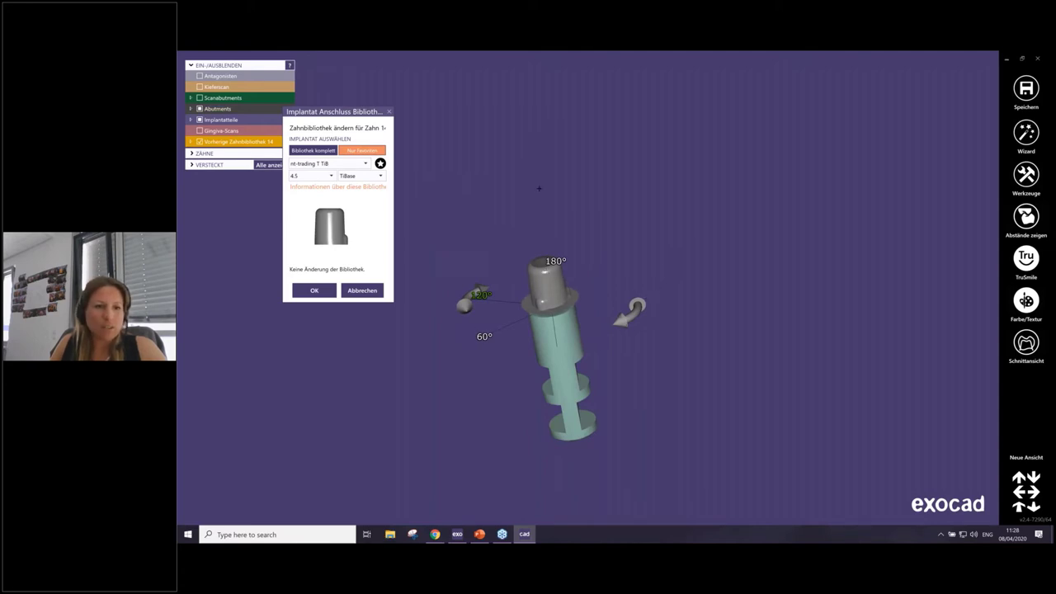
right_drag(570, 285, 483, 222)
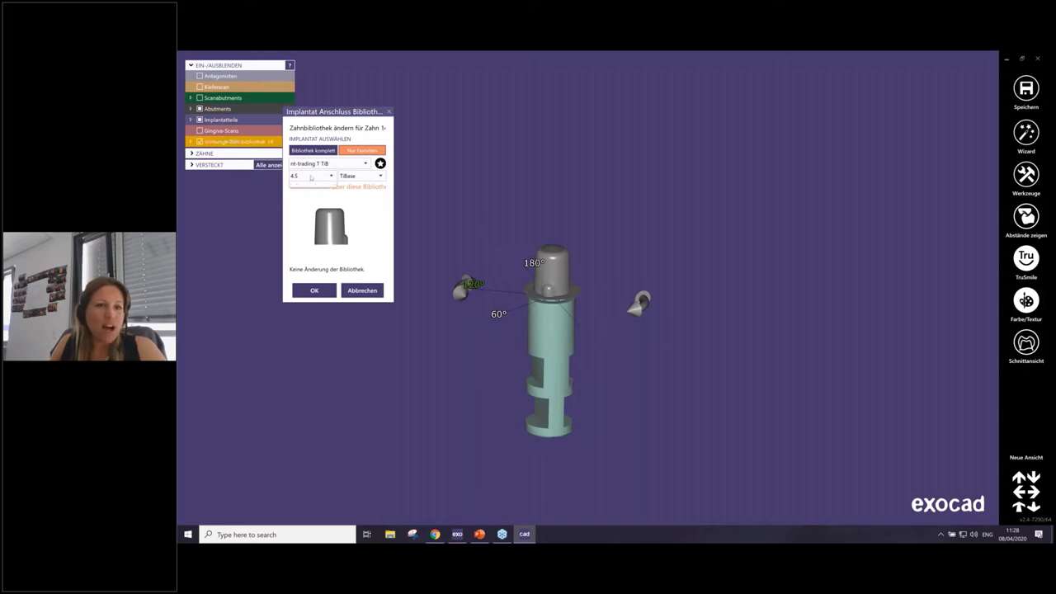
click(311, 176)
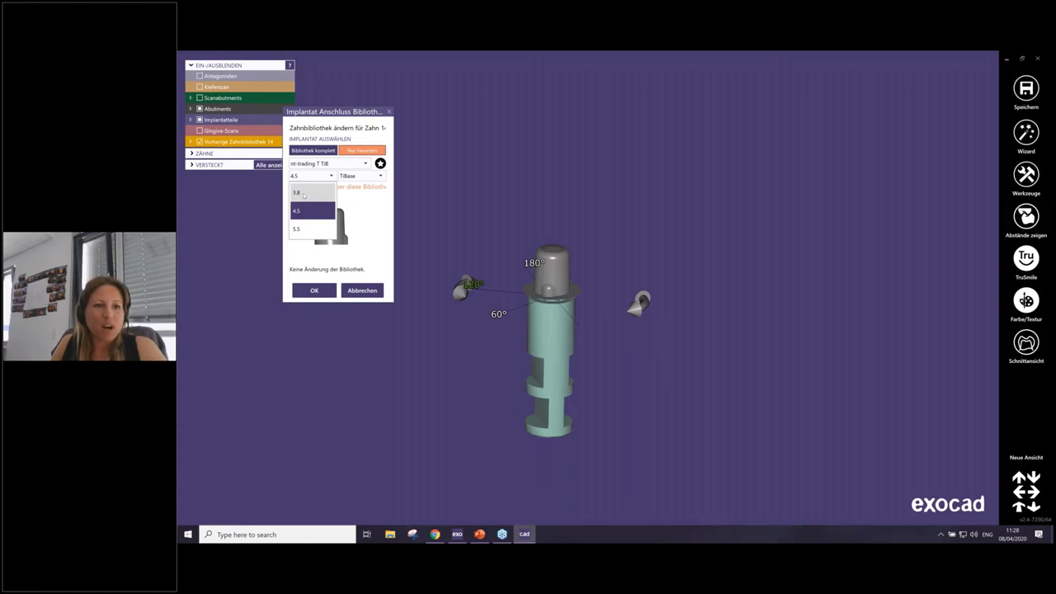
click(304, 193)
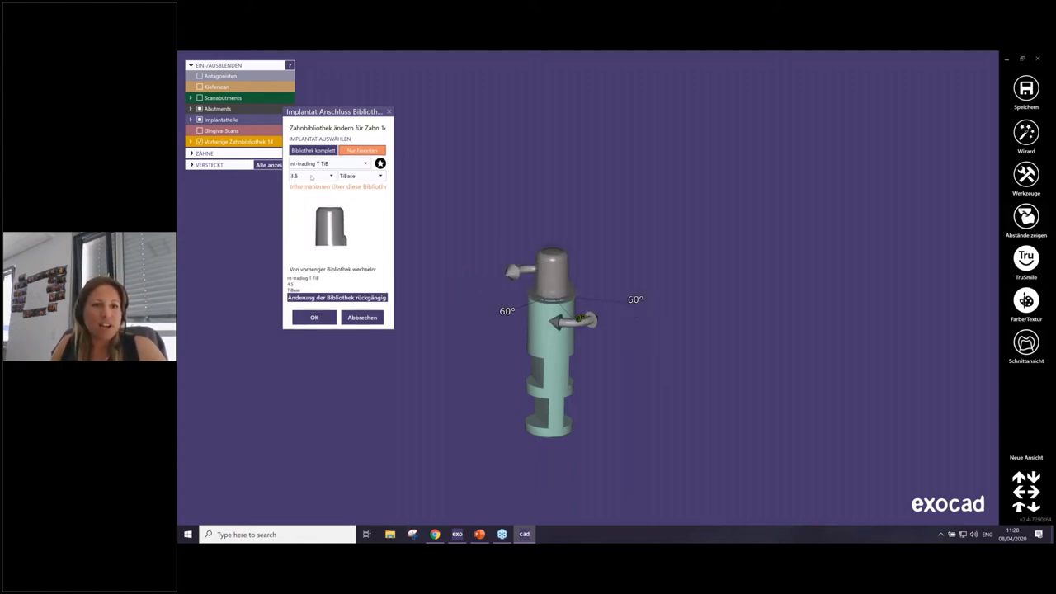
click(313, 318)
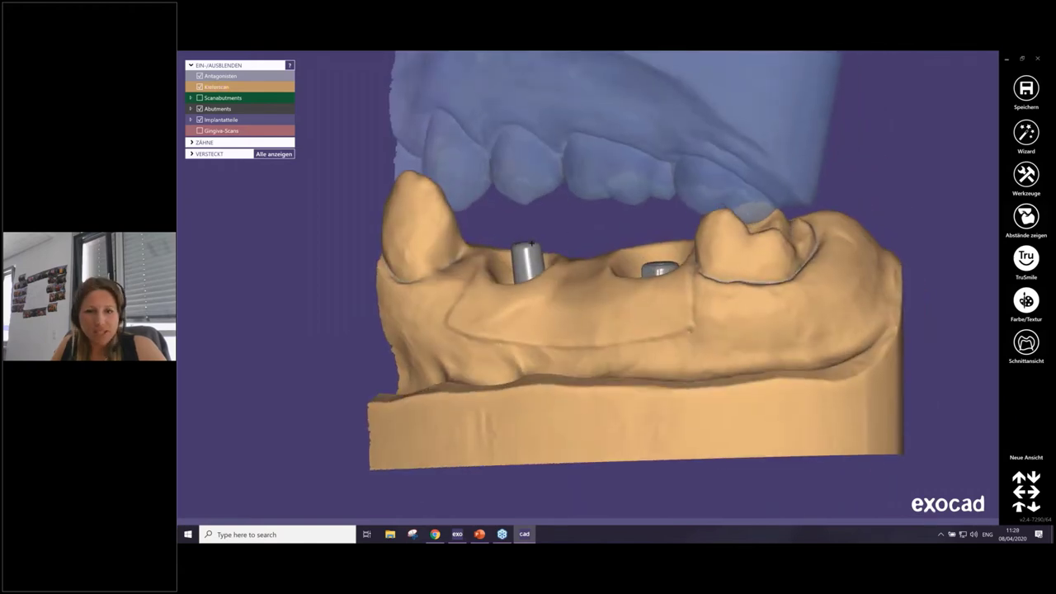
right_click(527, 257)
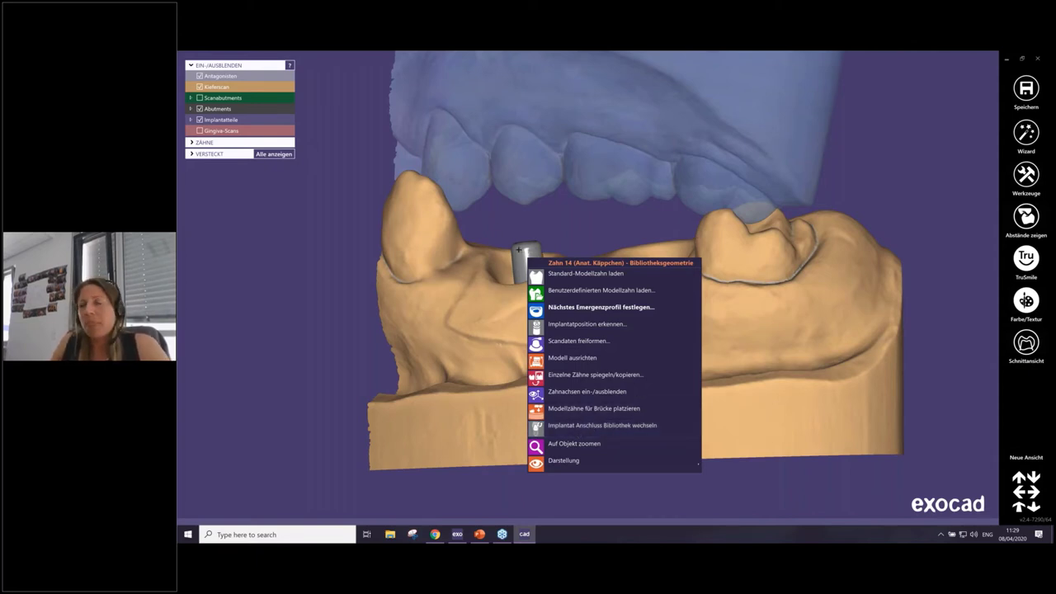
click(565, 218)
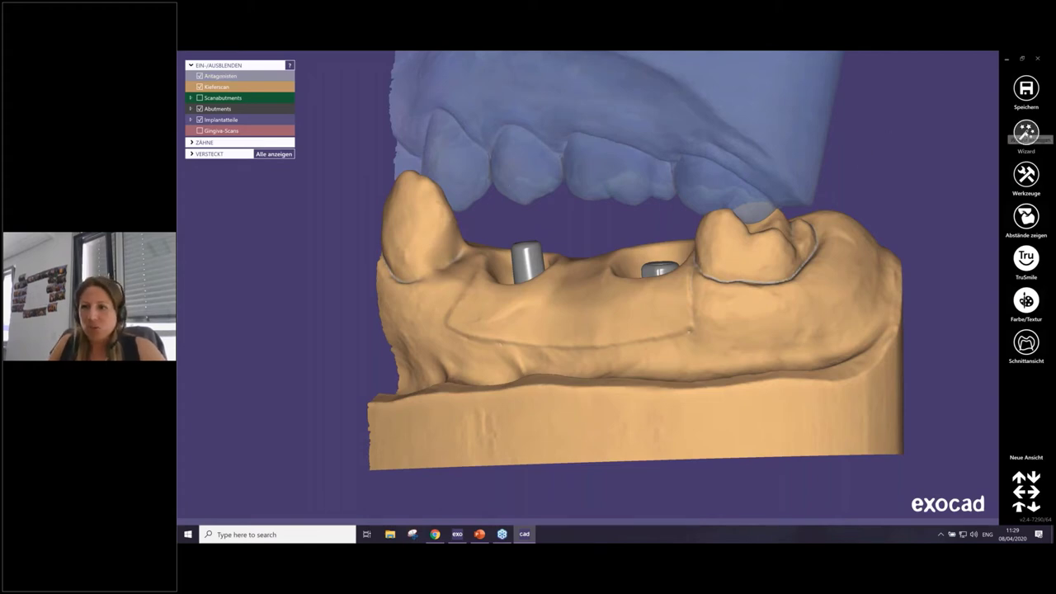
Step: Place margin points around implant 16 and accept its emergence-profile margin
click(1026, 132)
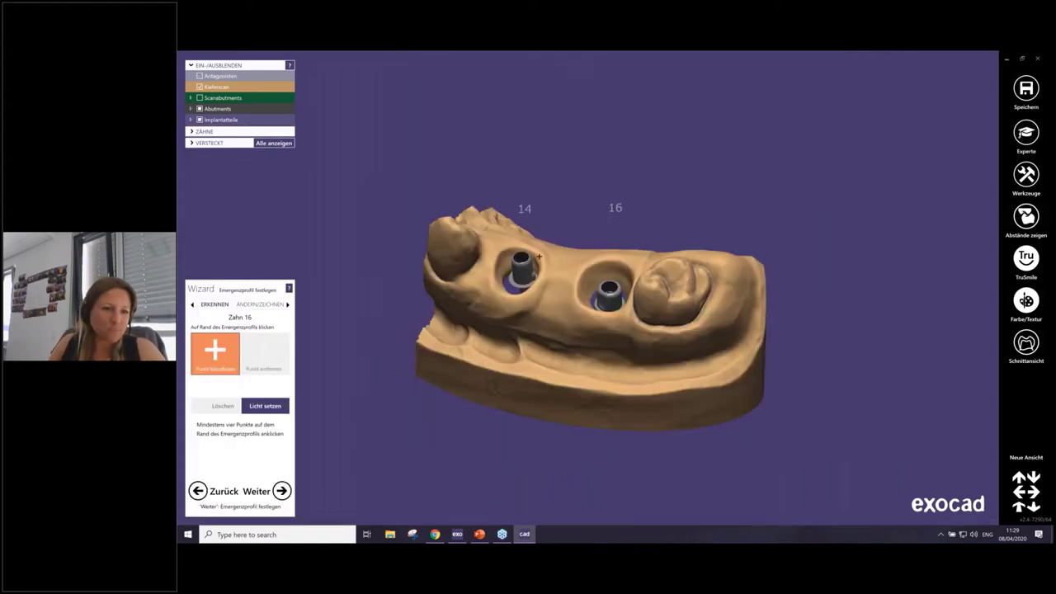
right_drag(553, 293, 310, 316)
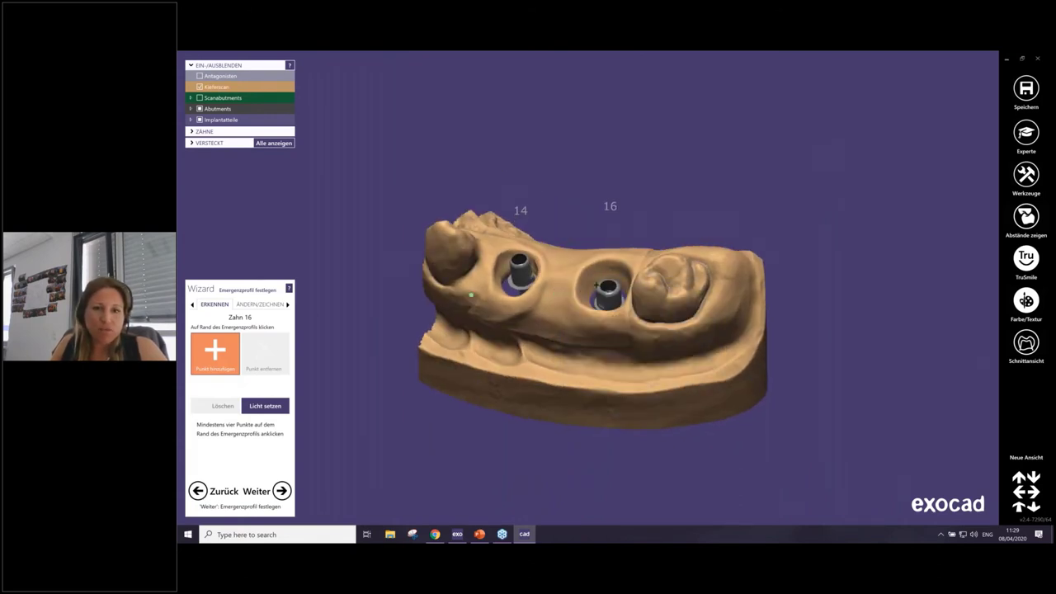
click(590, 269)
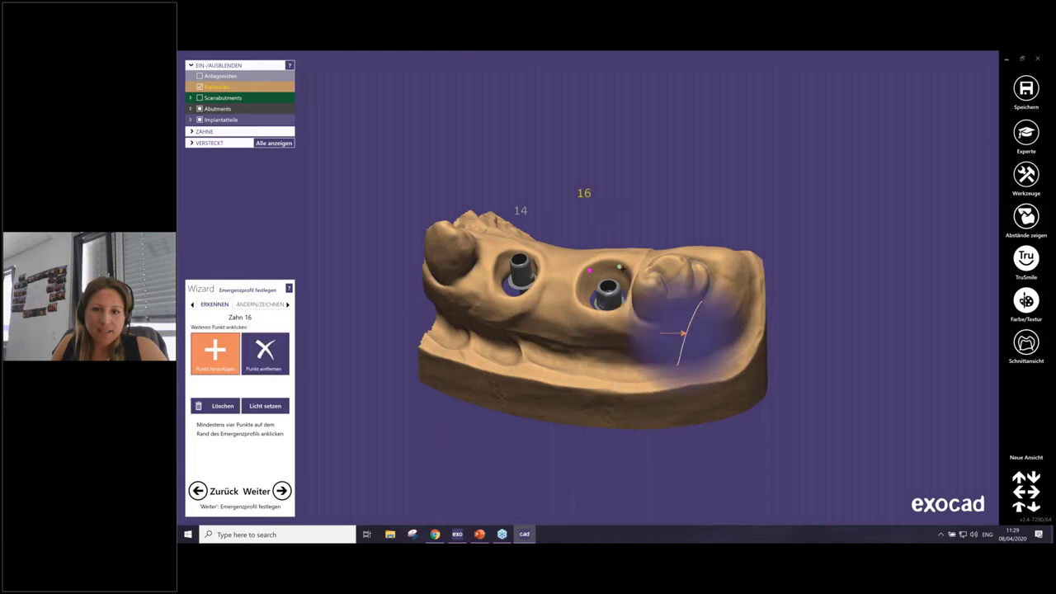
mouse_move(685, 287)
right_down()
mouse_move(636, 283)
mouse_move(634, 321)
mouse_move(598, 315)
right_up()
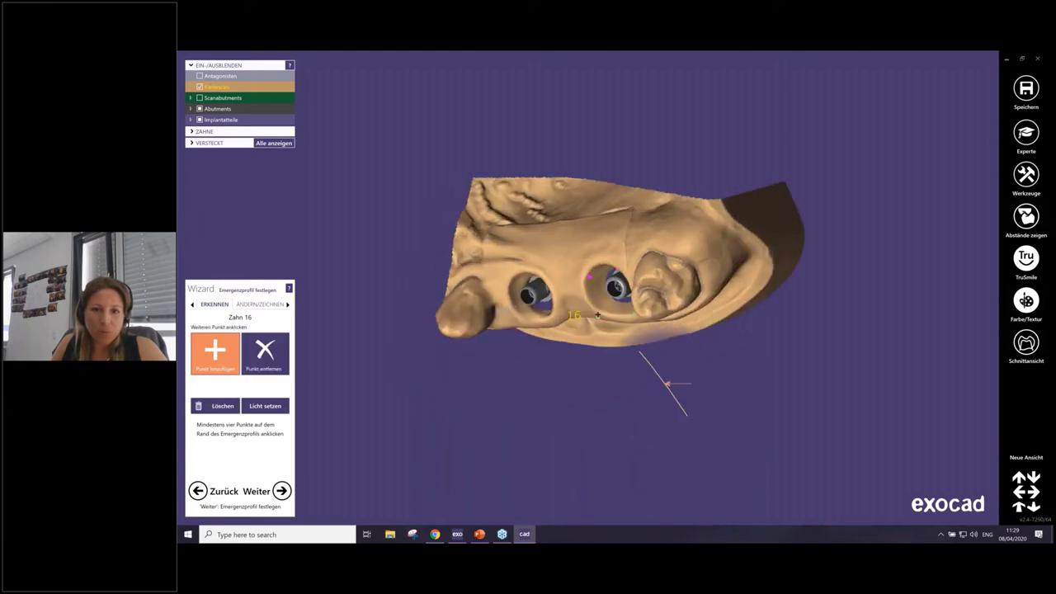
click(707, 349)
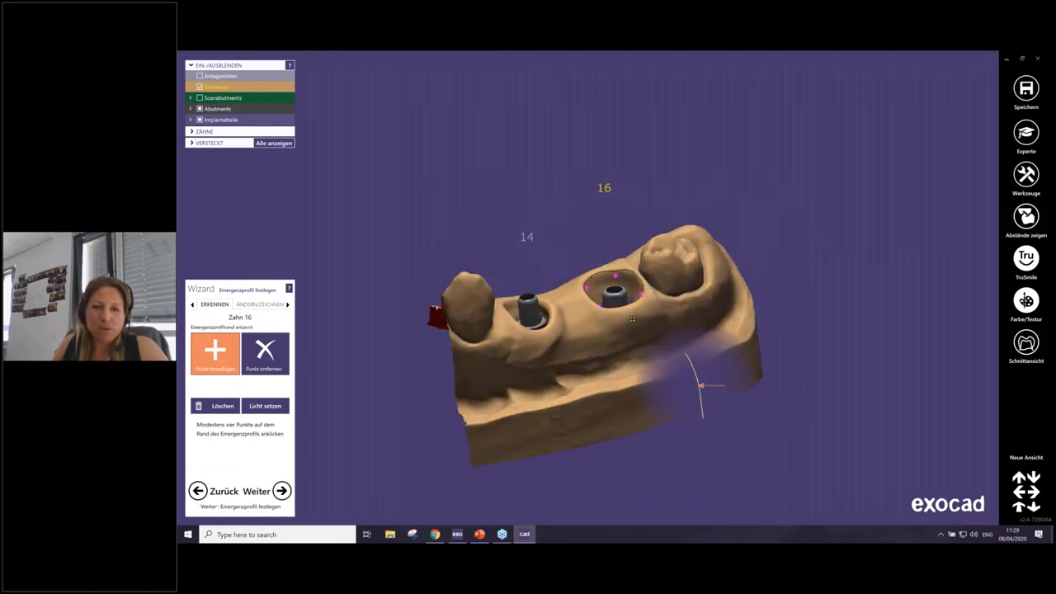
mouse_move(609, 318)
right_down()
mouse_move(633, 318)
mouse_move(591, 284)
right_up()
scroll(591, 285, up, 3)
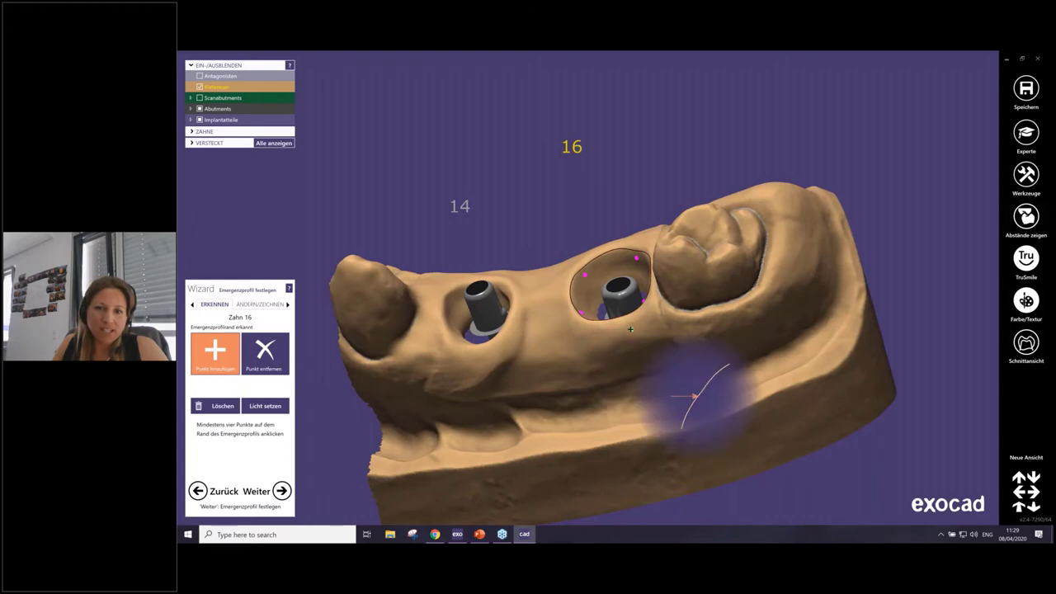
right_drag(684, 412, 649, 417)
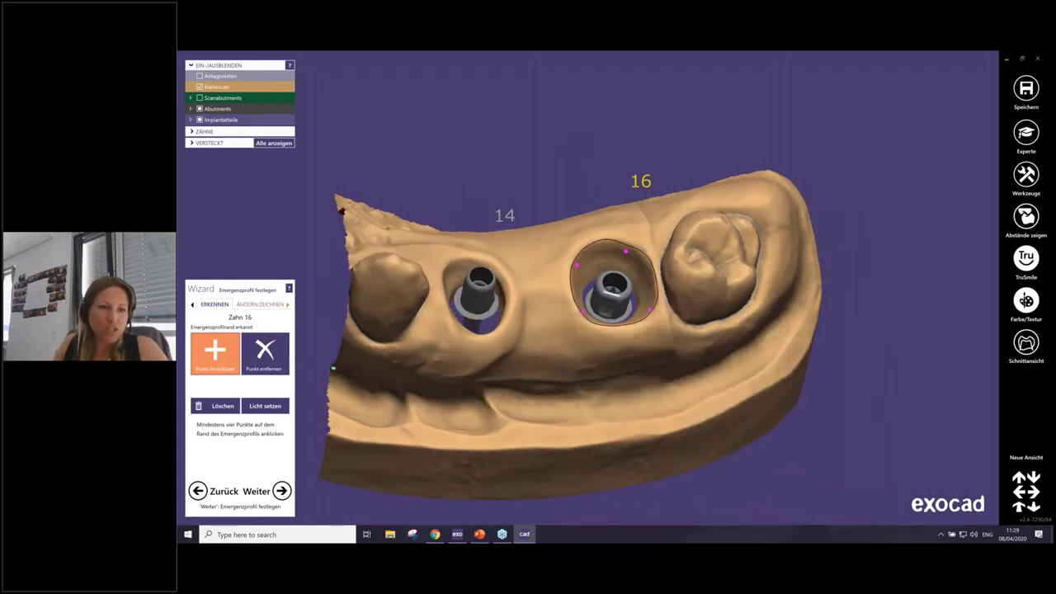
click(281, 491)
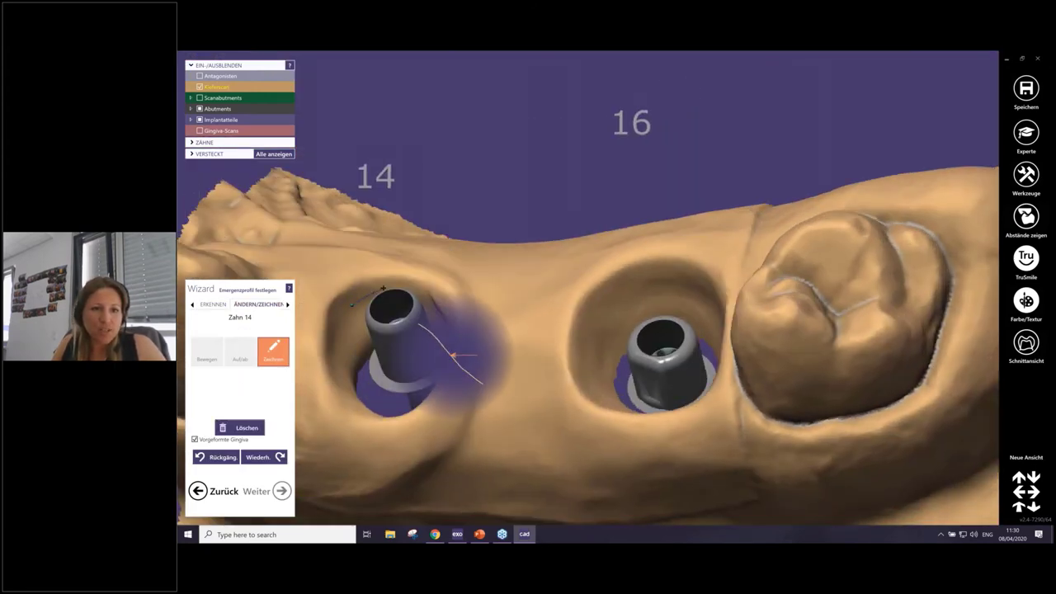
Step: Draw a closed margin line around implant 14 and start the emergence-profile calculation
click(382, 288)
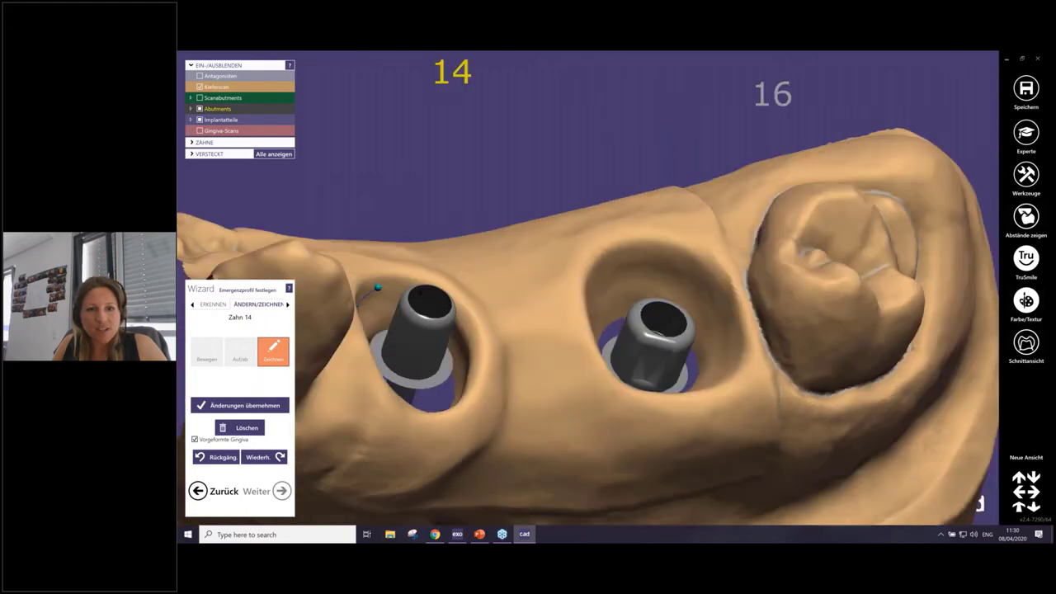
mouse_move(421, 291)
right_down()
mouse_move(477, 350)
mouse_move(520, 429)
mouse_move(462, 454)
mouse_move(457, 396)
mouse_move(470, 379)
mouse_move(423, 406)
mouse_move(487, 399)
mouse_move(421, 313)
mouse_move(394, 312)
mouse_move(518, 304)
right_up()
click(424, 406)
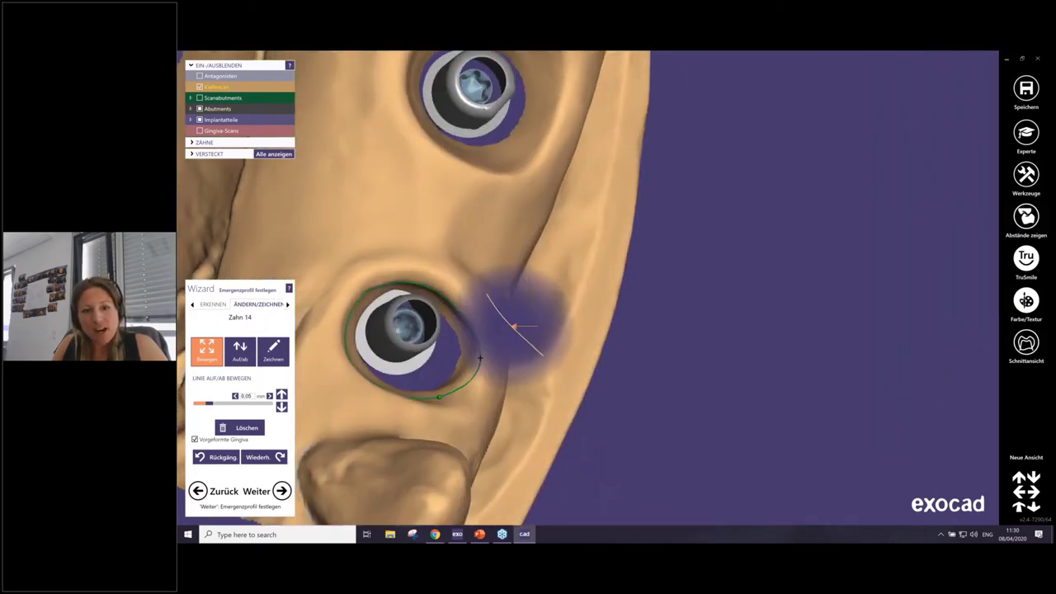
mouse_move(487, 372)
right_down()
mouse_move(498, 385)
mouse_move(502, 371)
mouse_move(499, 385)
mouse_move(363, 413)
right_up()
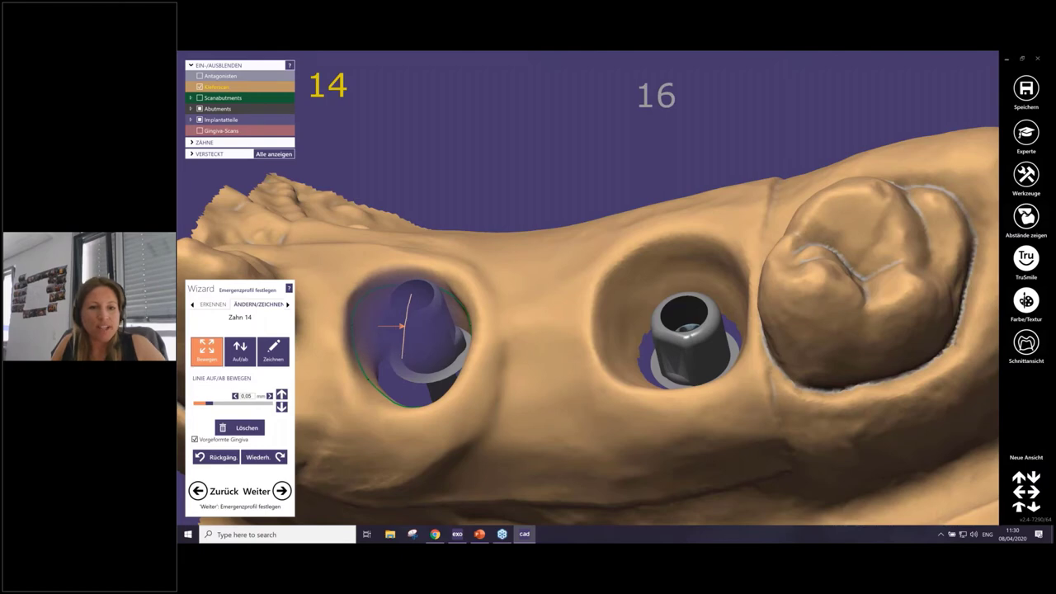
click(401, 326)
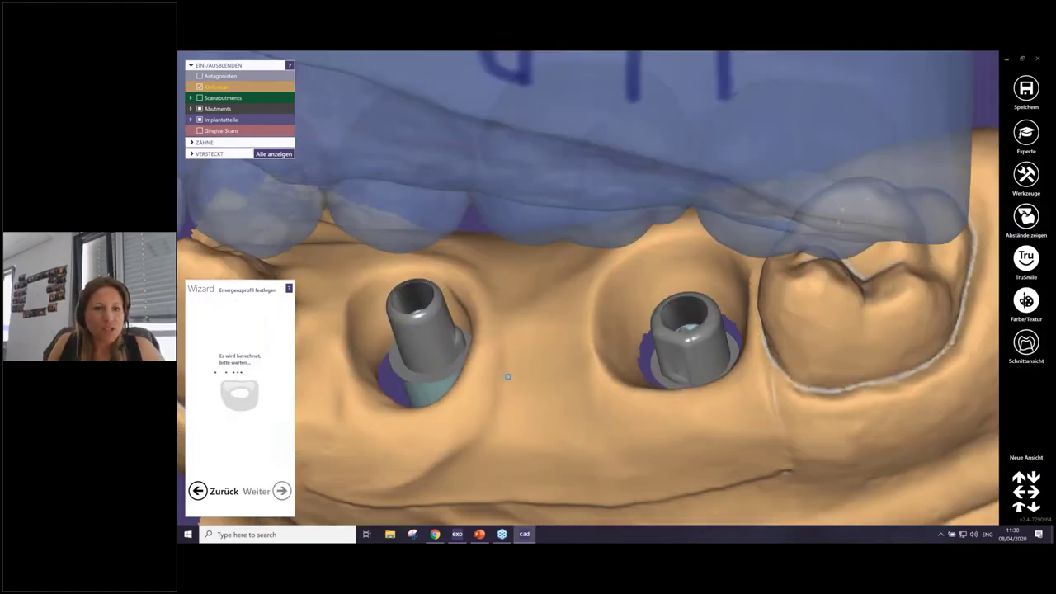
Step: Rotate the jaw to an overview, then a frontal side view, of the loaded model teeth
scroll(500, 327, down, 5)
right_drag(501, 328, 495, 346)
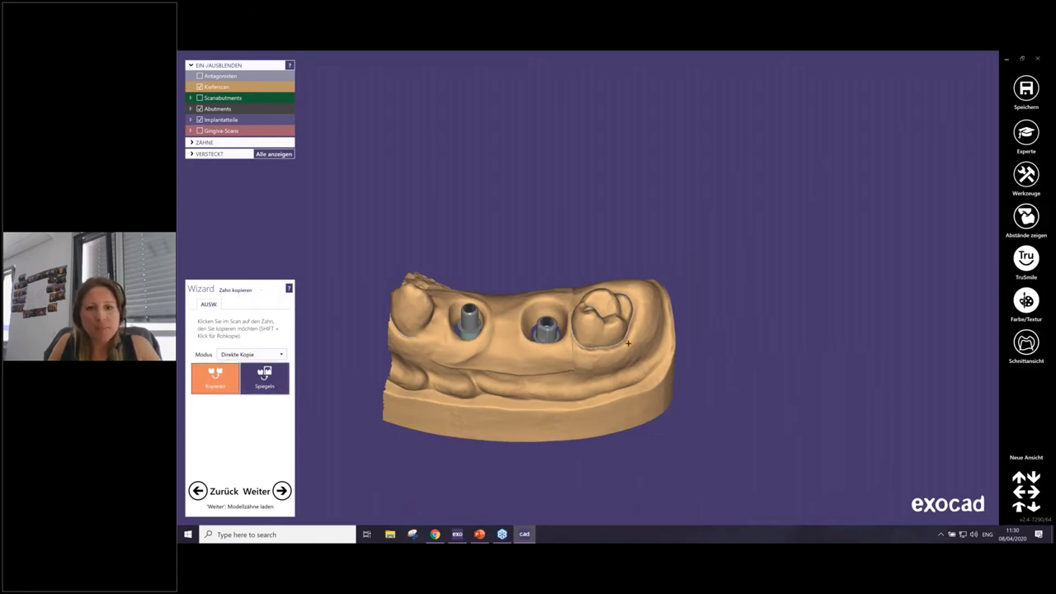
right_drag(628, 340, 589, 335)
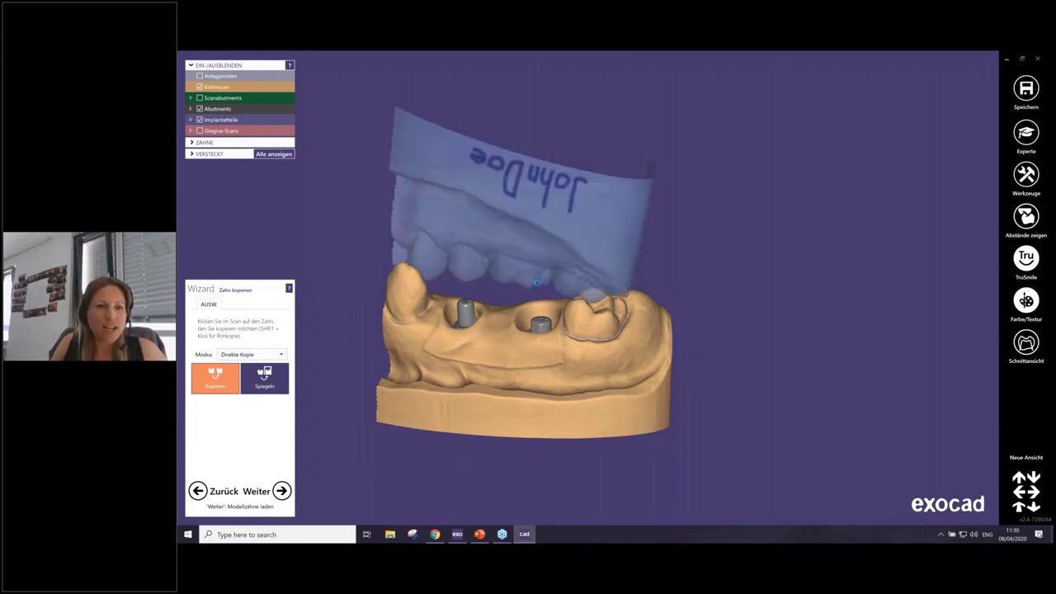
Step: Hide the opposing jaw scan and lower the crown chain into the jaw
right_drag(491, 365, 646, 344)
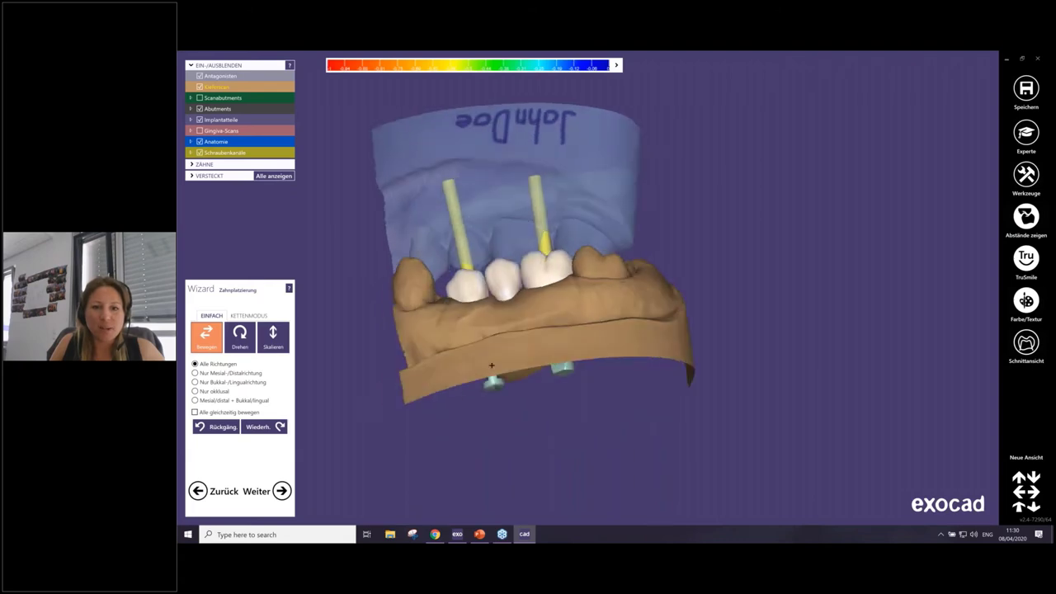
key(a)
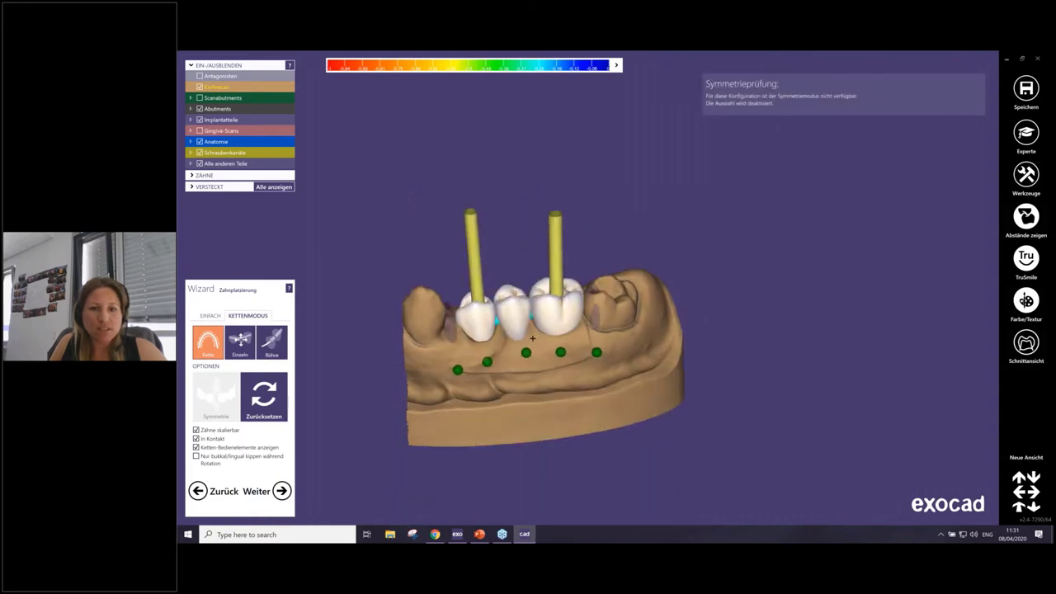
drag(475, 272, 466, 293)
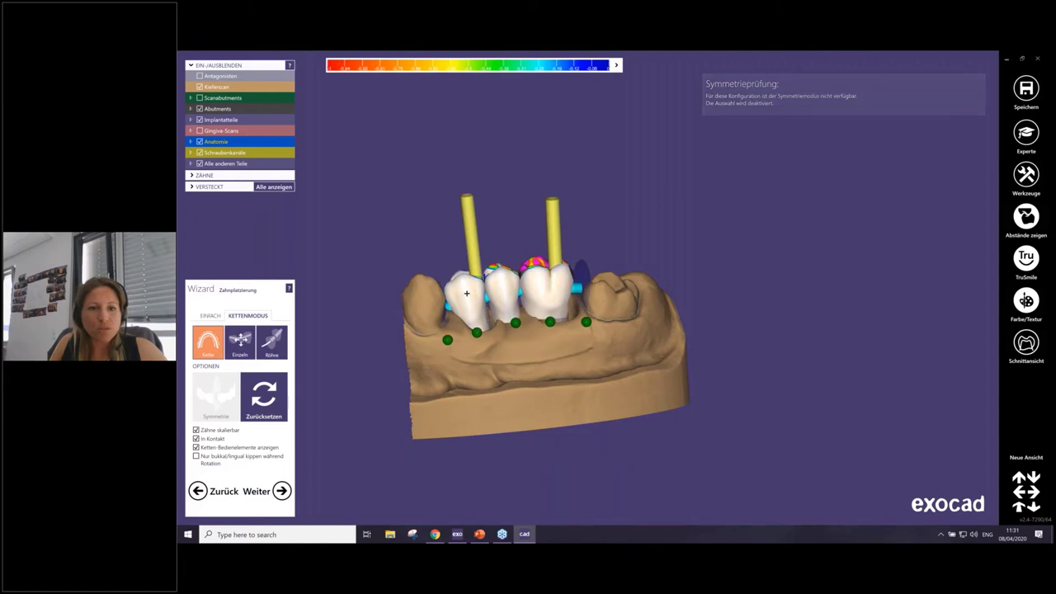
right_drag(494, 324, 457, 305)
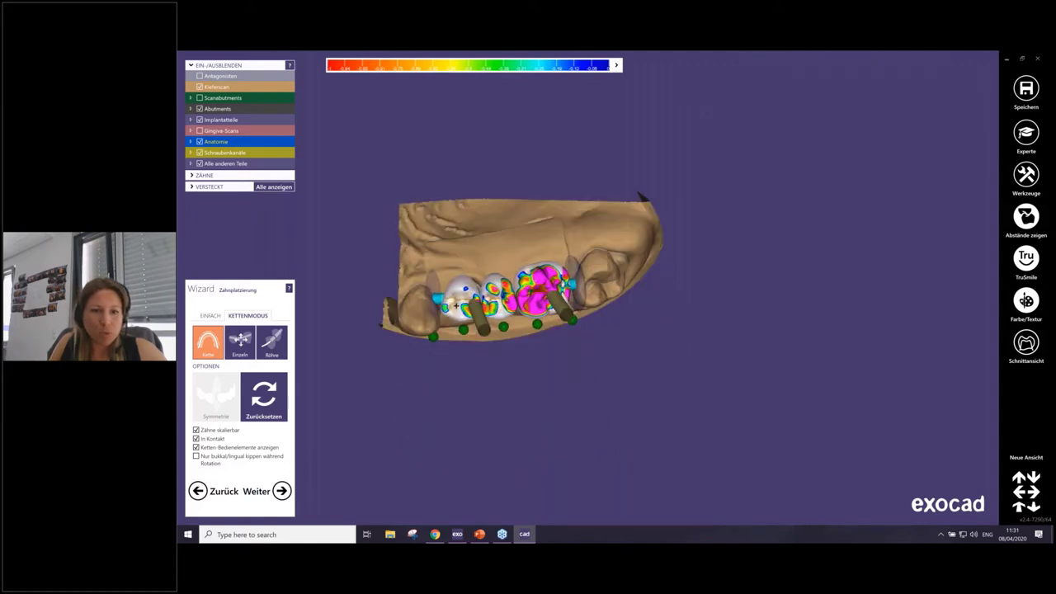
scroll(459, 309, up, 1)
scroll(459, 313, up, 2)
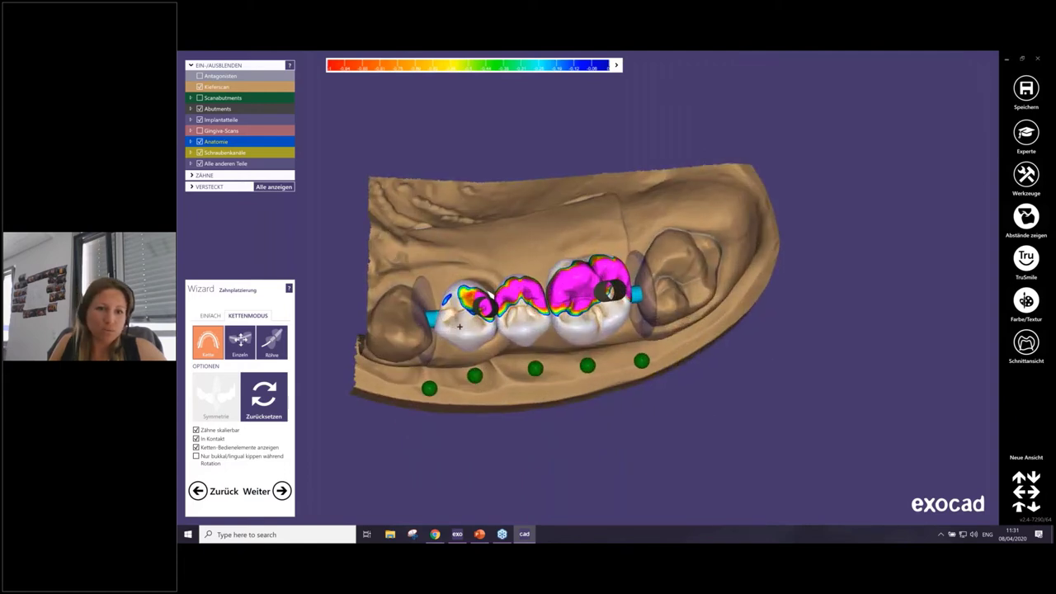
scroll(458, 321, up, 2)
scroll(457, 331, up, 1)
Step: Nudge the crown chain down and adjust the front crown's position in the chain
drag(456, 331, 457, 335)
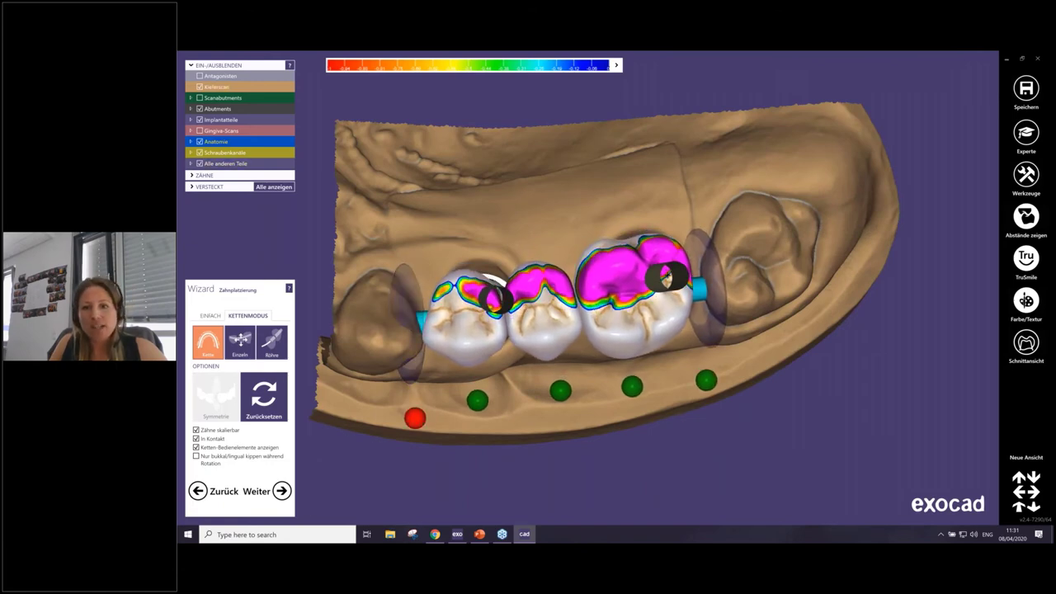
mouse_move(457, 335)
right_down()
mouse_move(675, 269)
mouse_move(677, 239)
right_up()
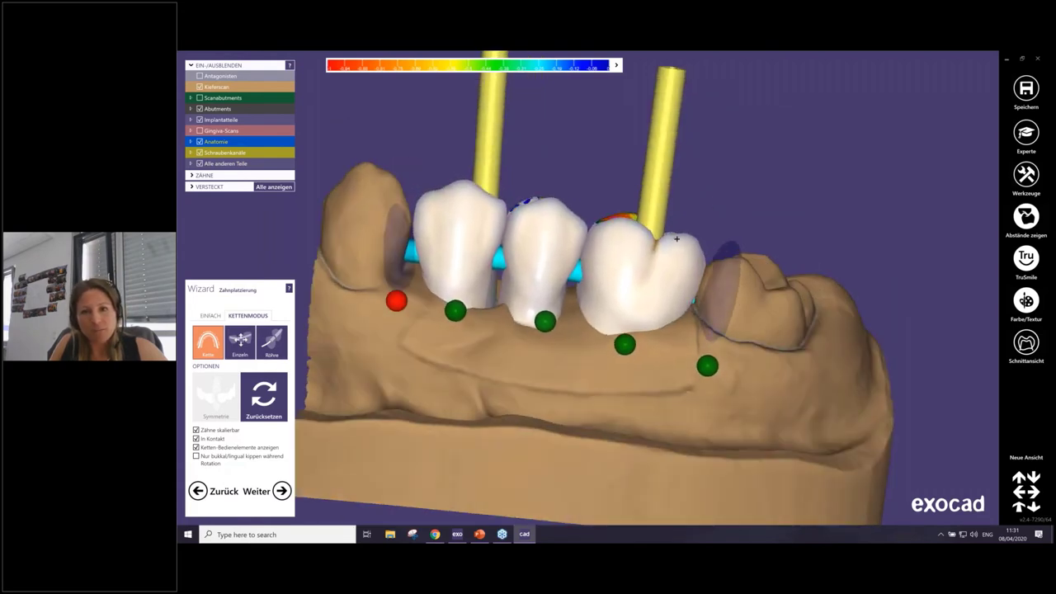
right_drag(741, 299, 473, 228)
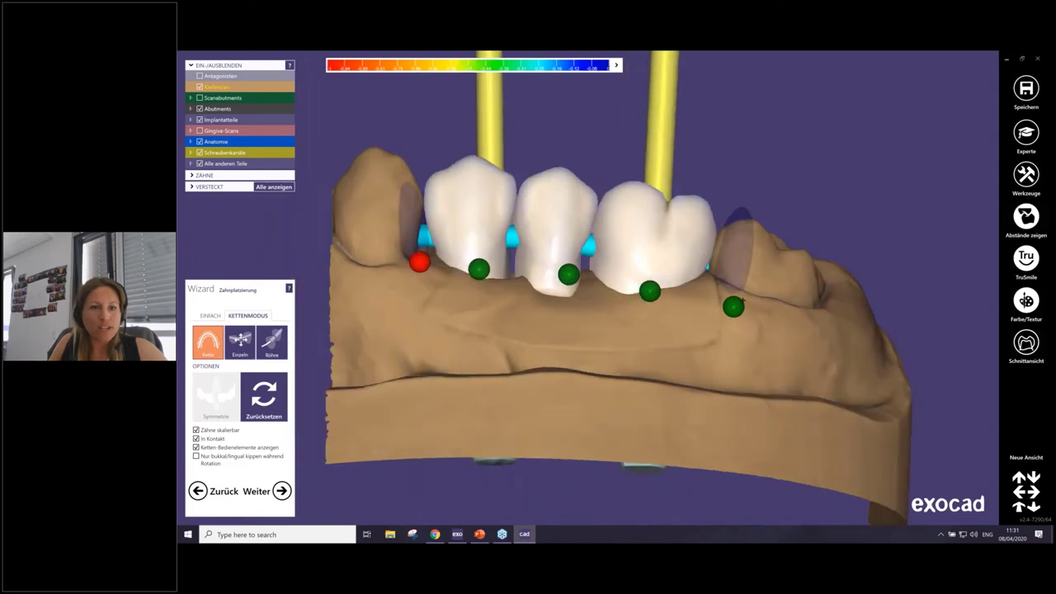
drag(472, 228, 465, 203)
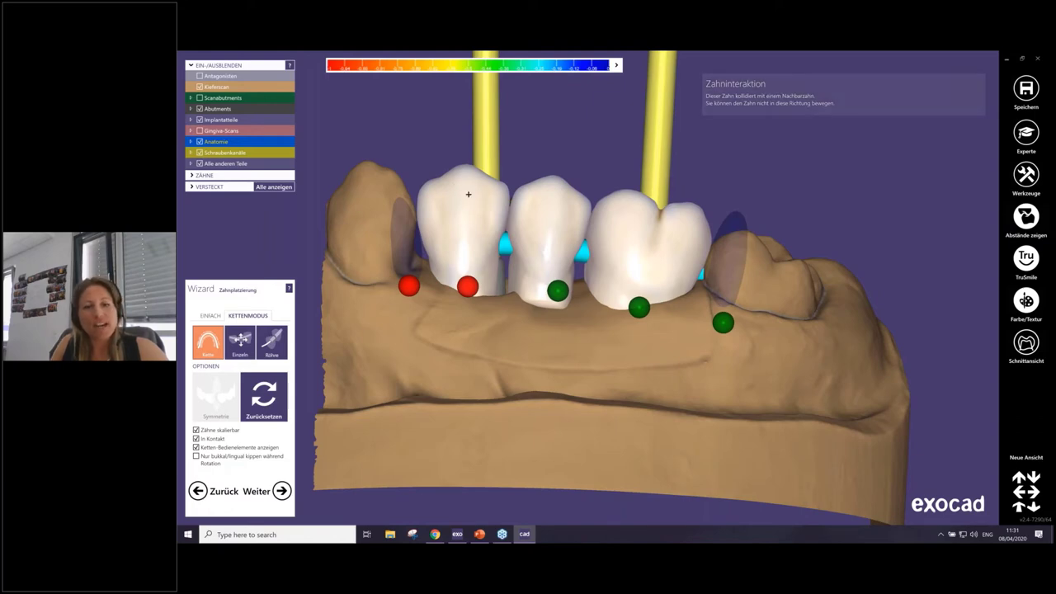
Step: Nudge the crown chain to resolve the collision and check it from occlusal and side views
mouse_move(532, 222)
mouse_down()
mouse_move(573, 223)
mouse_move(523, 220)
mouse_up()
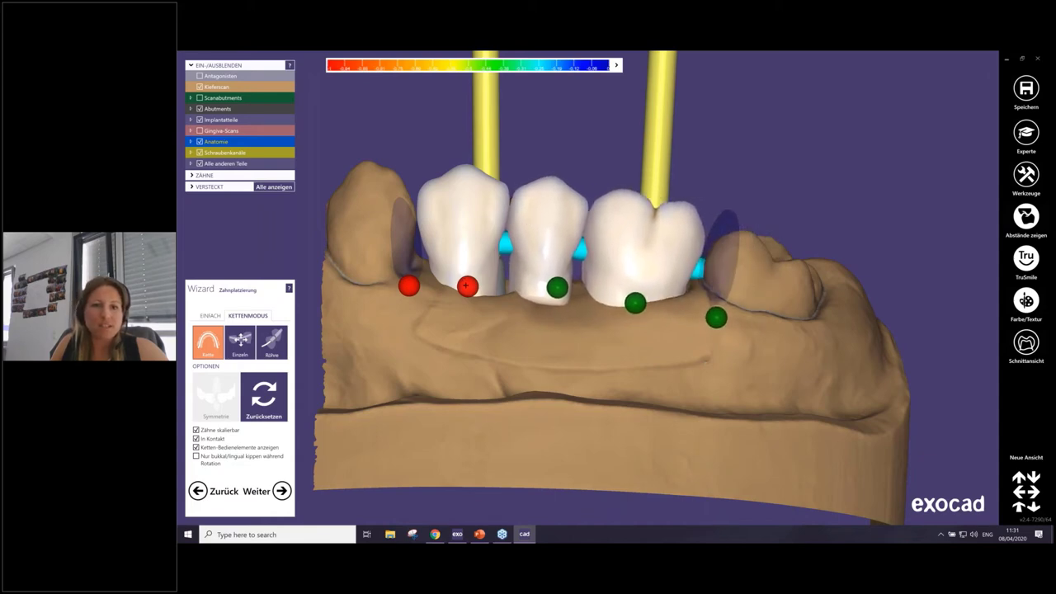
mouse_move(467, 286)
right_down()
mouse_move(572, 340)
mouse_move(528, 298)
right_up()
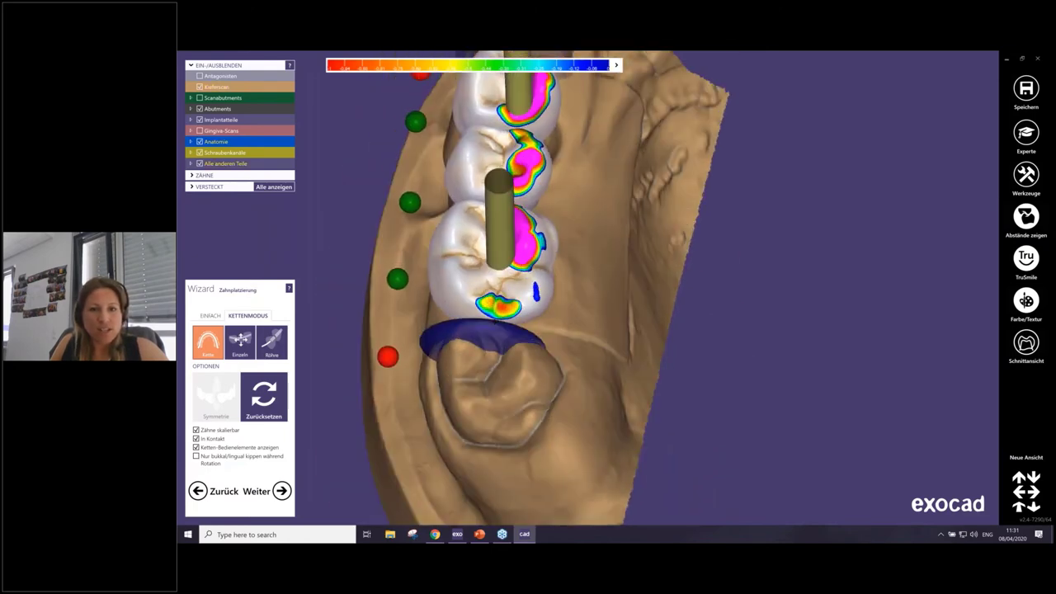
mouse_move(511, 247)
right_down()
mouse_move(500, 315)
mouse_move(550, 194)
right_up()
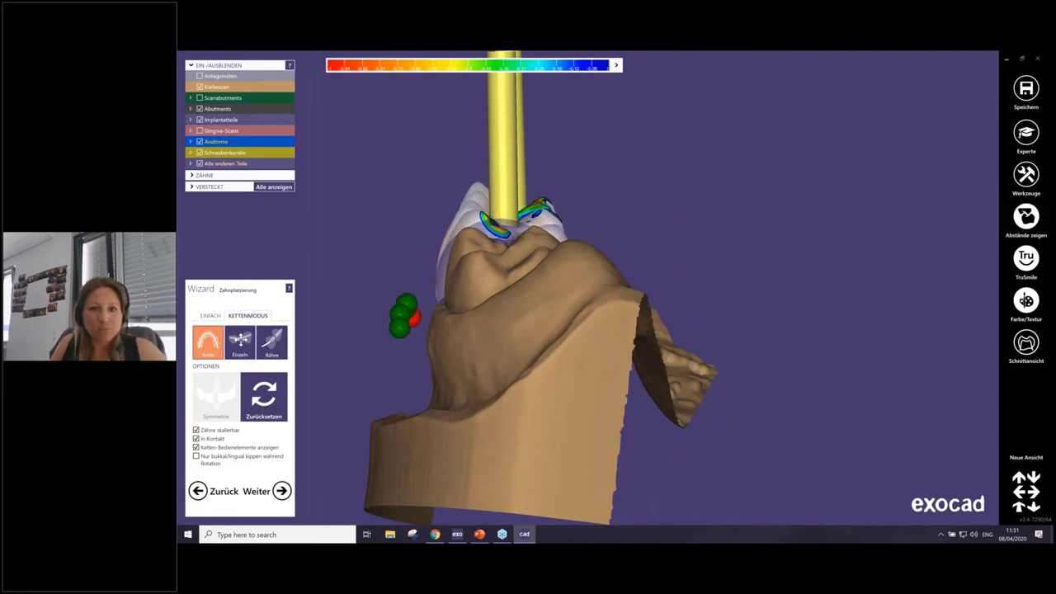
right_drag(504, 256, 504, 371)
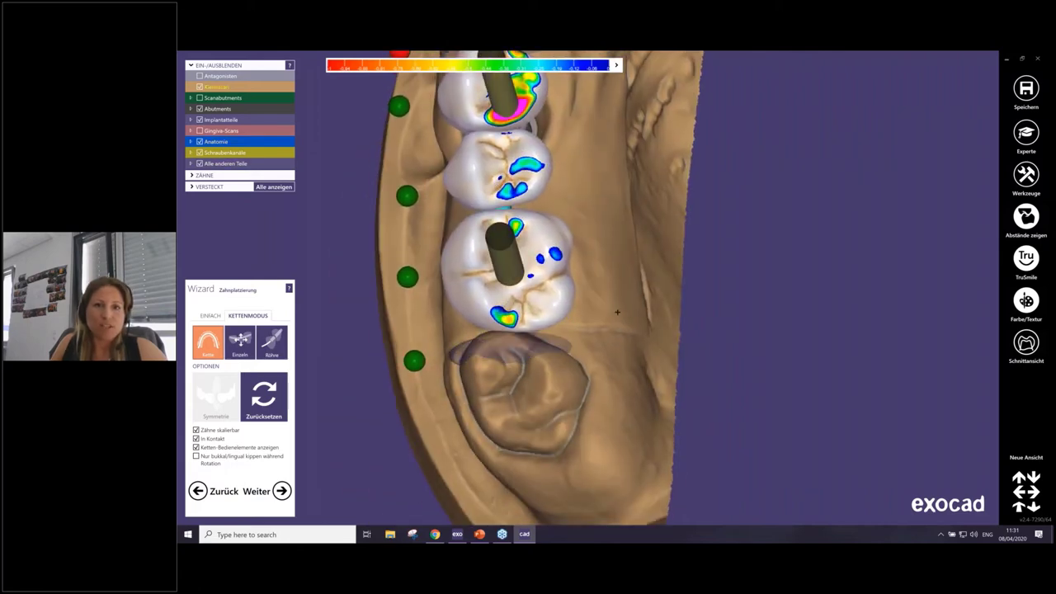
Step: Inspect the occlusal contact maps and switch tooth placement to Einfach mode
mouse_move(594, 312)
right_down()
mouse_move(617, 312)
mouse_move(588, 333)
right_up()
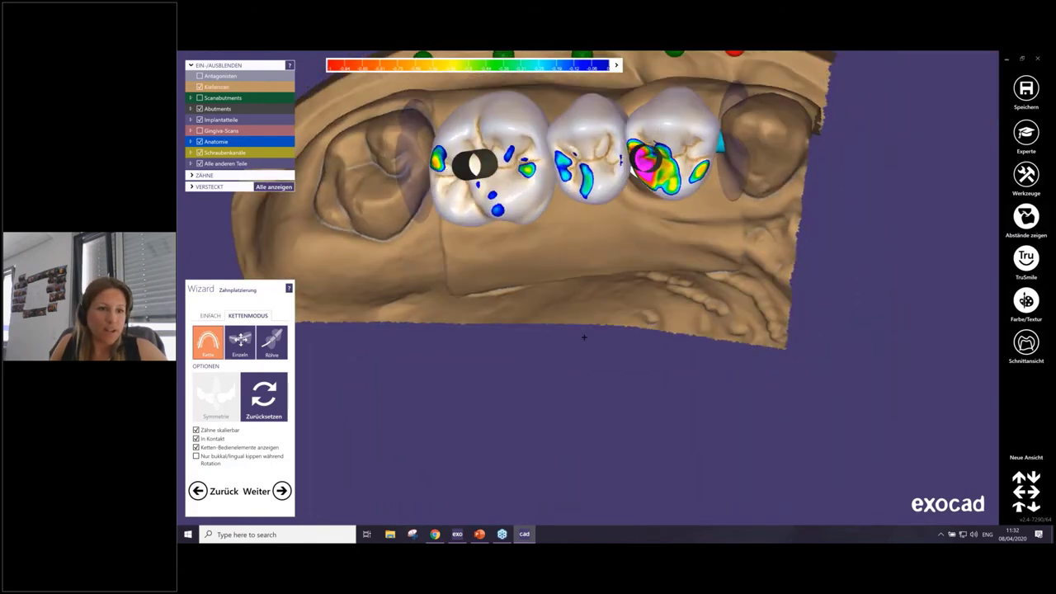
right_drag(589, 333, 585, 335)
click(211, 316)
mouse_move(646, 236)
right_down()
mouse_move(581, 236)
mouse_move(583, 256)
right_up()
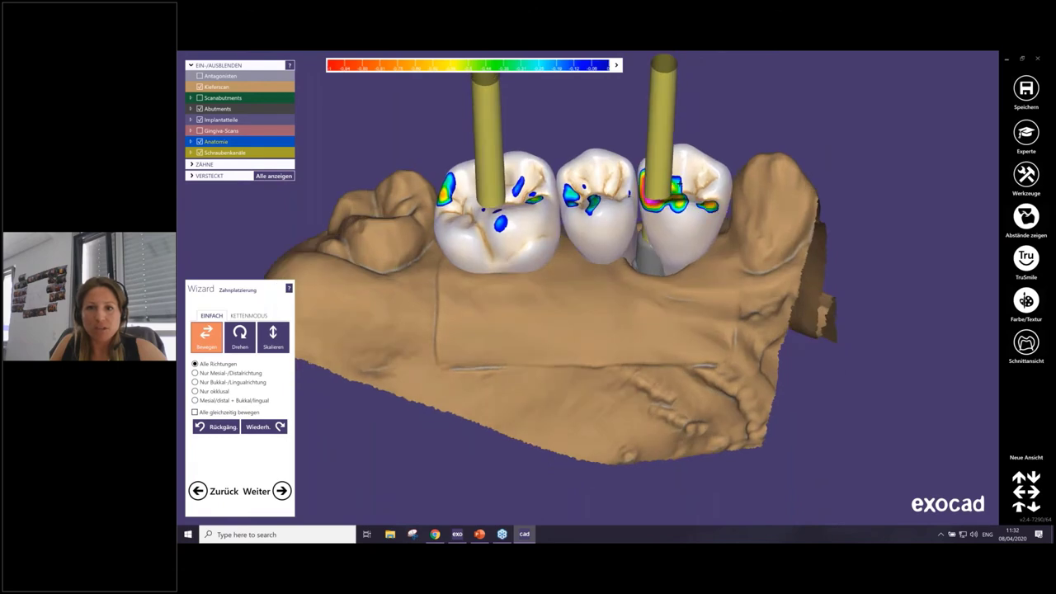
Step: Shift the middle and right crowns individually for better contacts, then advance to Abutmentböden generieren
drag(594, 174, 591, 177)
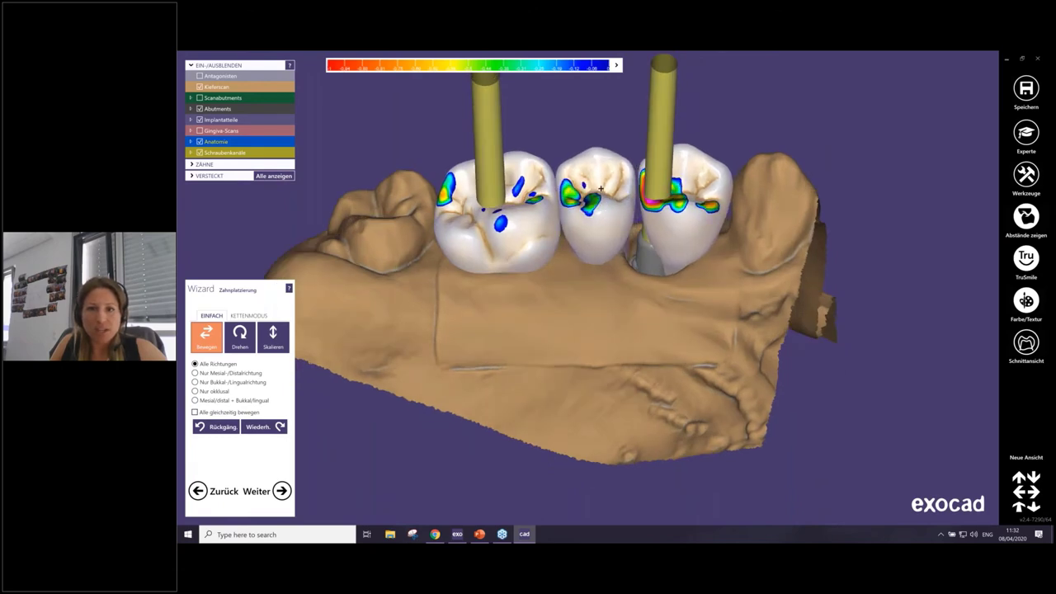
drag(665, 185, 688, 222)
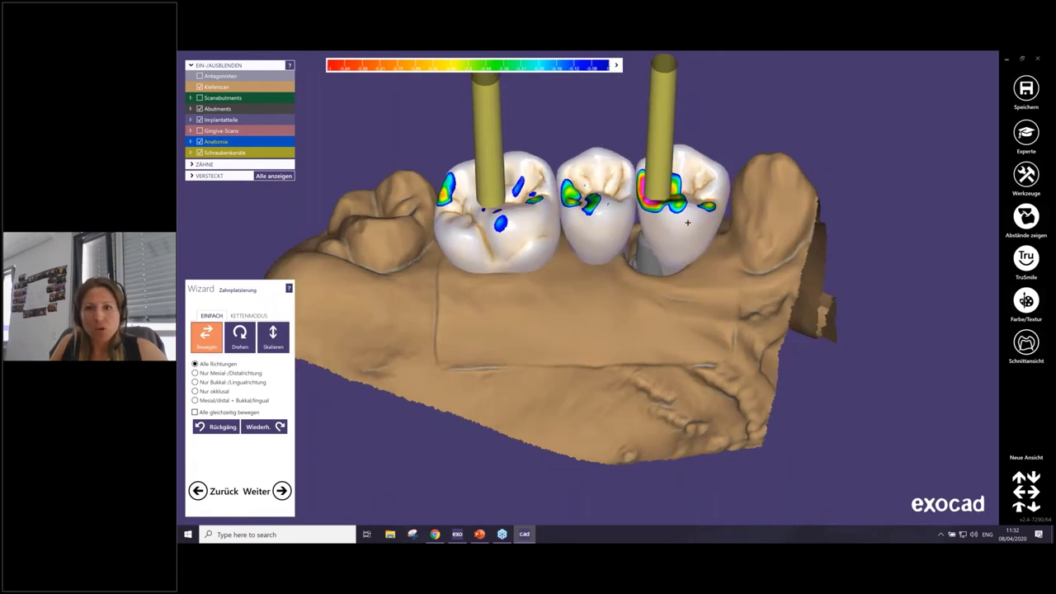
mouse_move(687, 222)
right_down()
mouse_move(655, 258)
mouse_move(692, 220)
right_up()
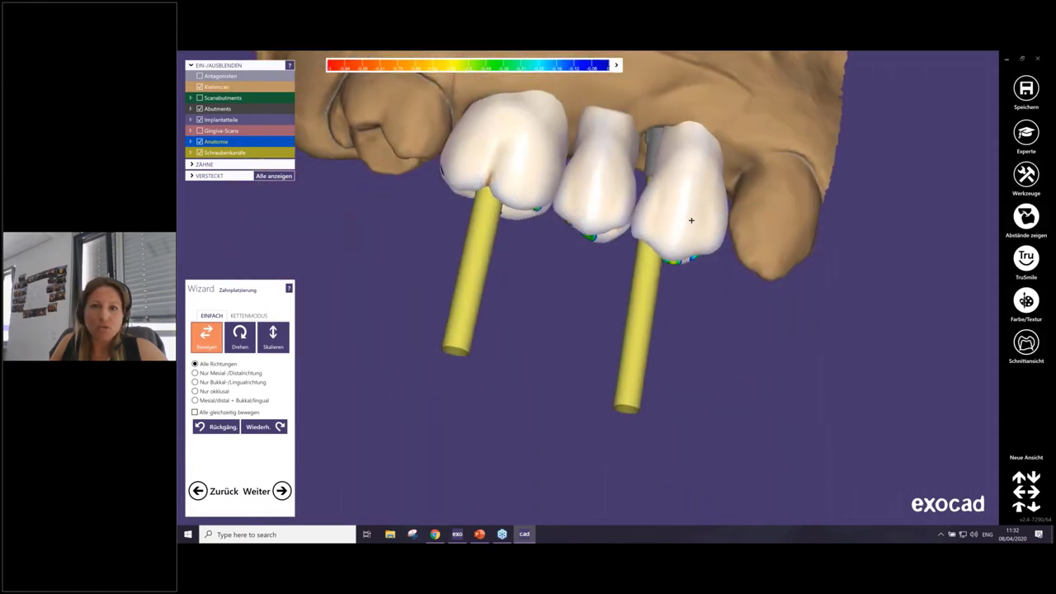
mouse_move(609, 206)
mouse_down()
mouse_move(611, 176)
mouse_move(598, 188)
mouse_up()
mouse_move(664, 191)
right_down()
mouse_move(680, 183)
mouse_move(664, 274)
mouse_move(660, 264)
right_up()
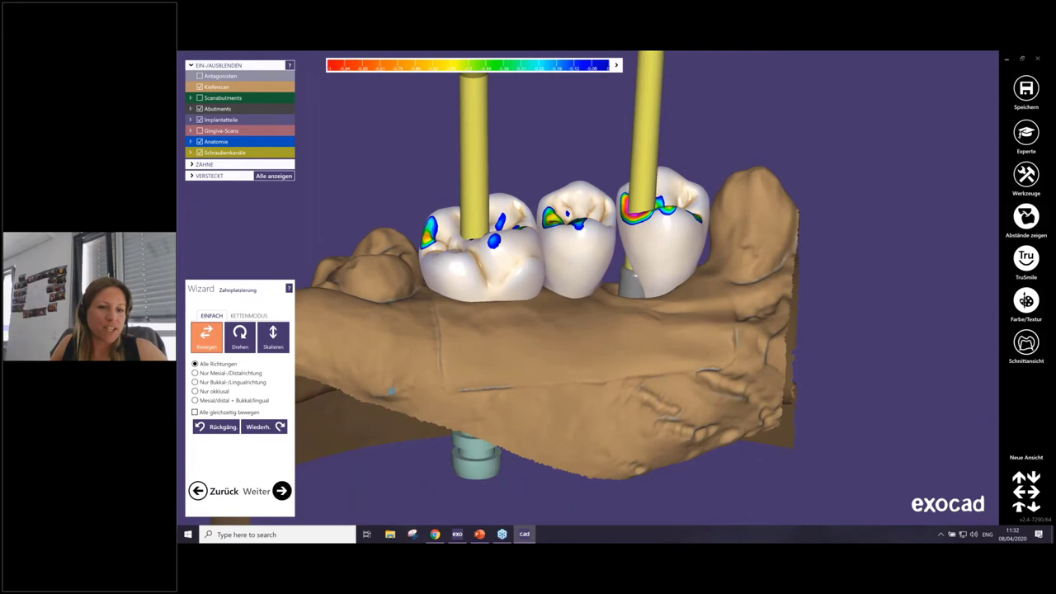
click(577, 248)
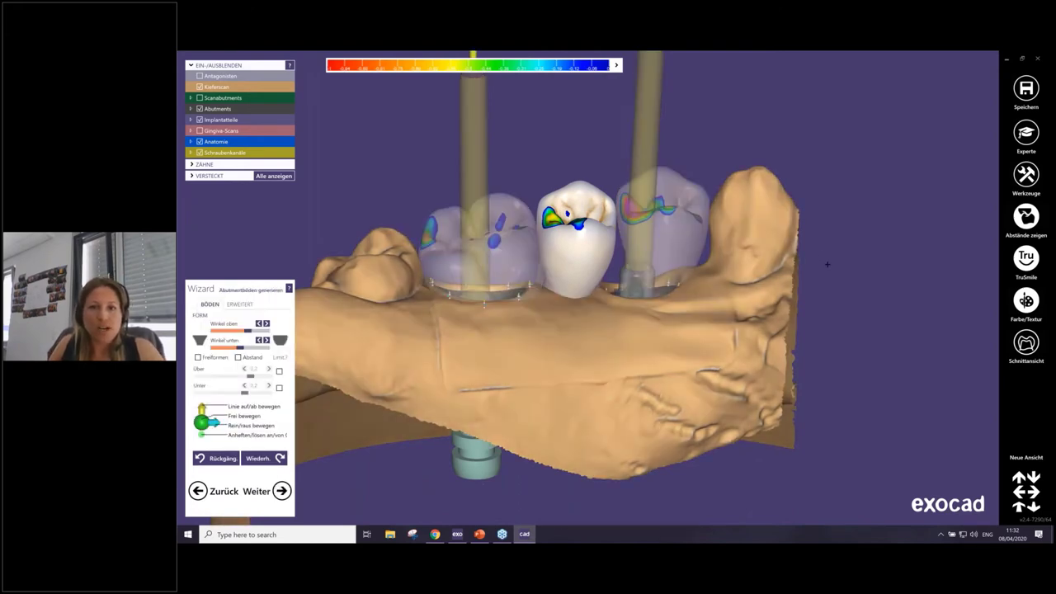
Step: Hide the jaw scan and zoom in facing the left abutment's margin
right_drag(828, 264, 844, 255)
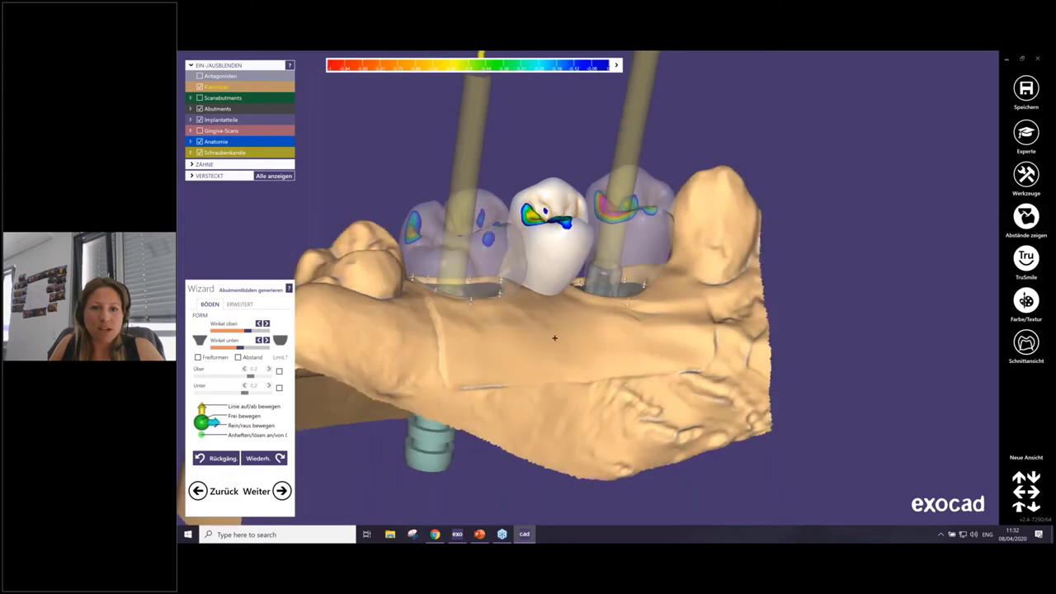
ctrl+click(554, 337)
mouse_move(648, 357)
right_down()
mouse_move(718, 261)
mouse_move(795, 240)
mouse_move(779, 239)
right_up()
scroll(577, 285, up, 3)
scroll(570, 264, up, 2)
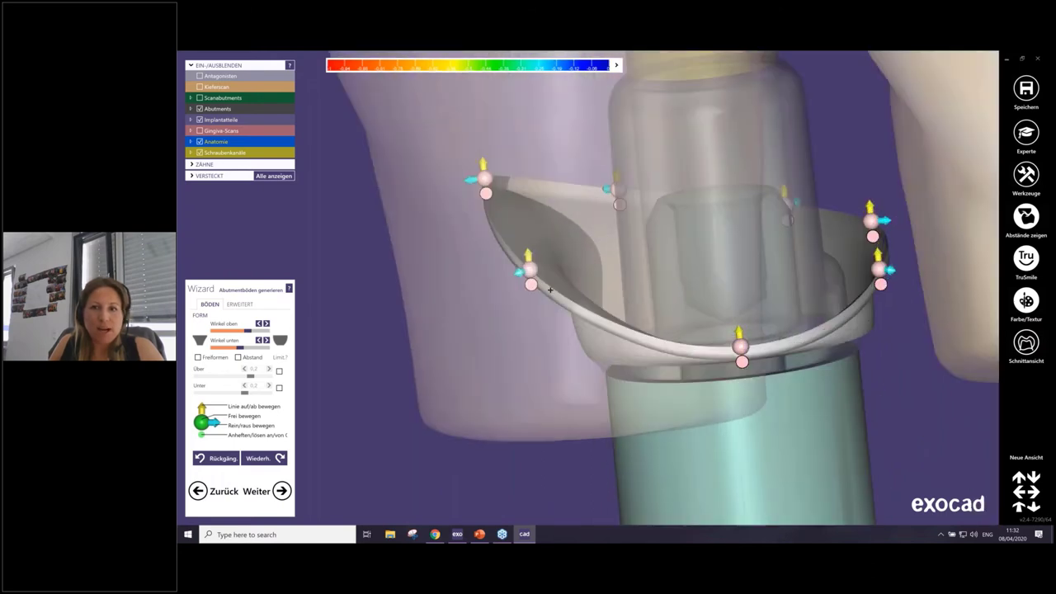
scroll(561, 241, up, 2)
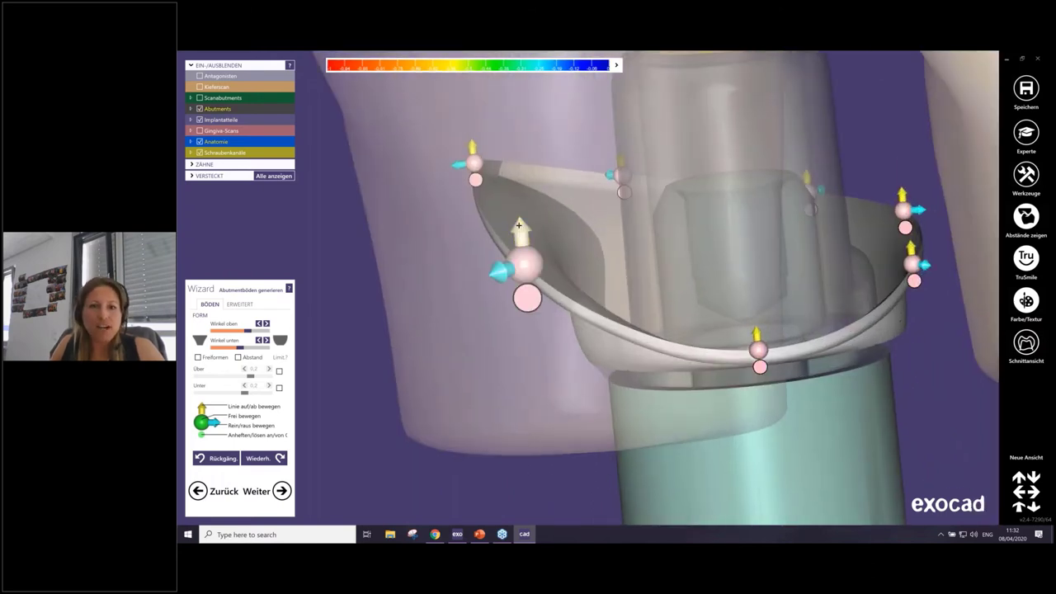
Step: Drag the left abutment's rim control points to reshape its margin along the gum
drag(522, 226, 541, 282)
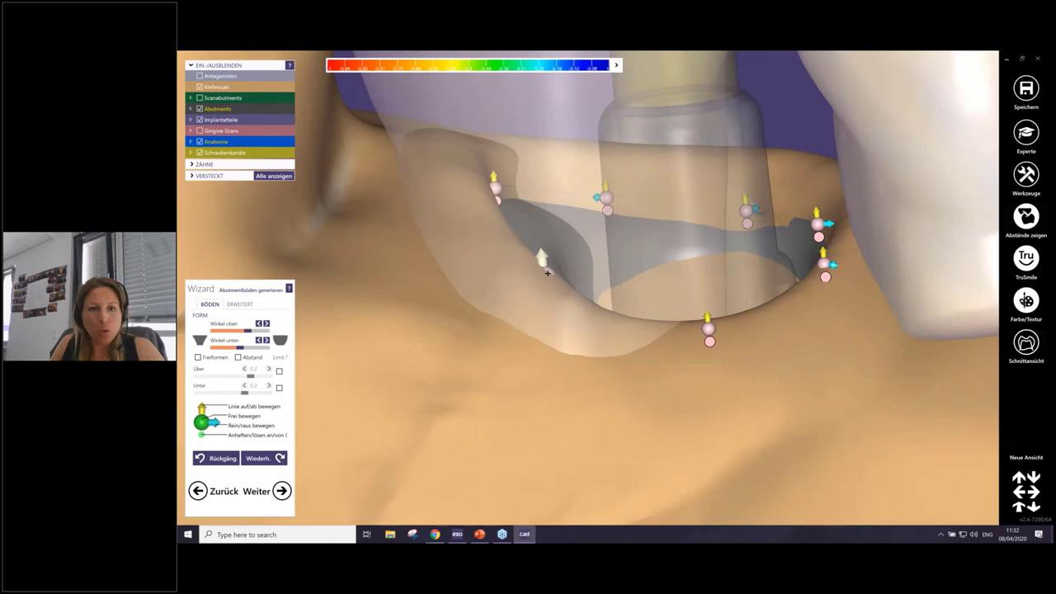
right_drag(541, 283, 547, 265)
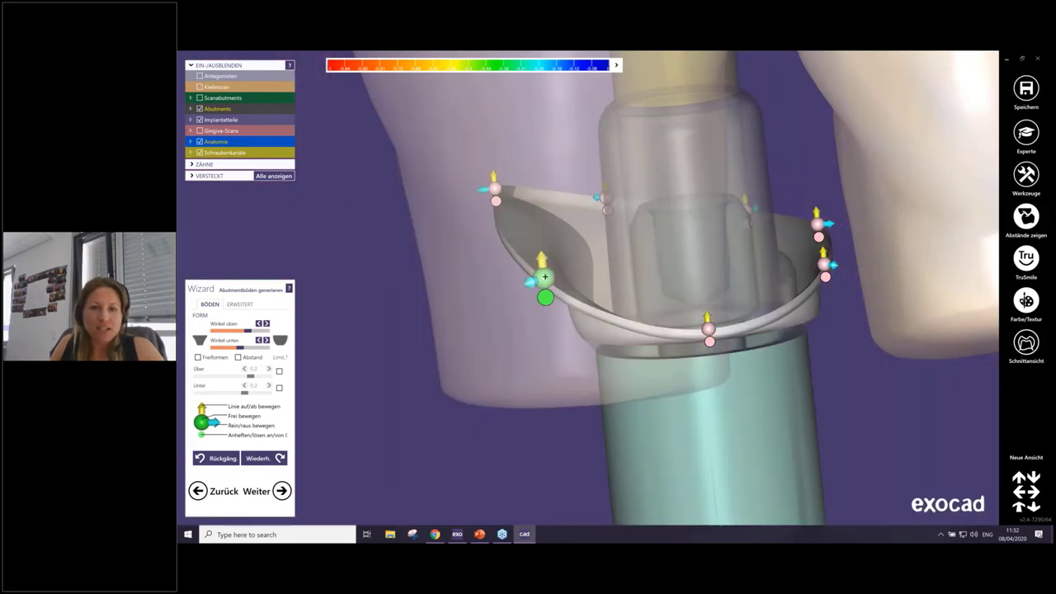
drag(545, 277, 555, 303)
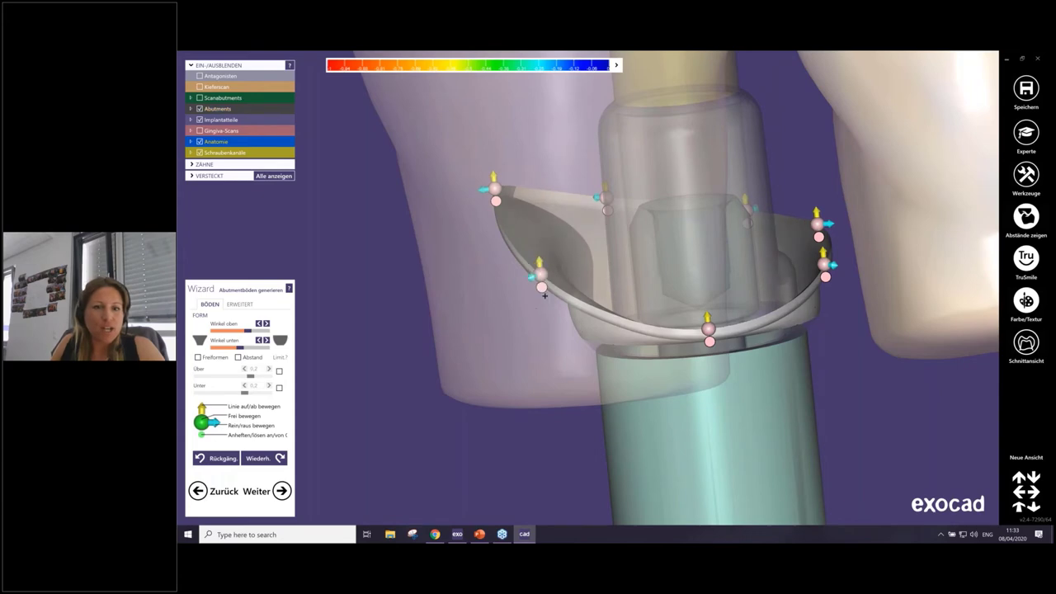
mouse_move(502, 293)
right_down()
mouse_move(514, 285)
mouse_move(505, 326)
right_up()
scroll(514, 285, down, 2)
scroll(511, 293, down, 2)
scroll(509, 301, up, 1)
scroll(508, 307, up, 1)
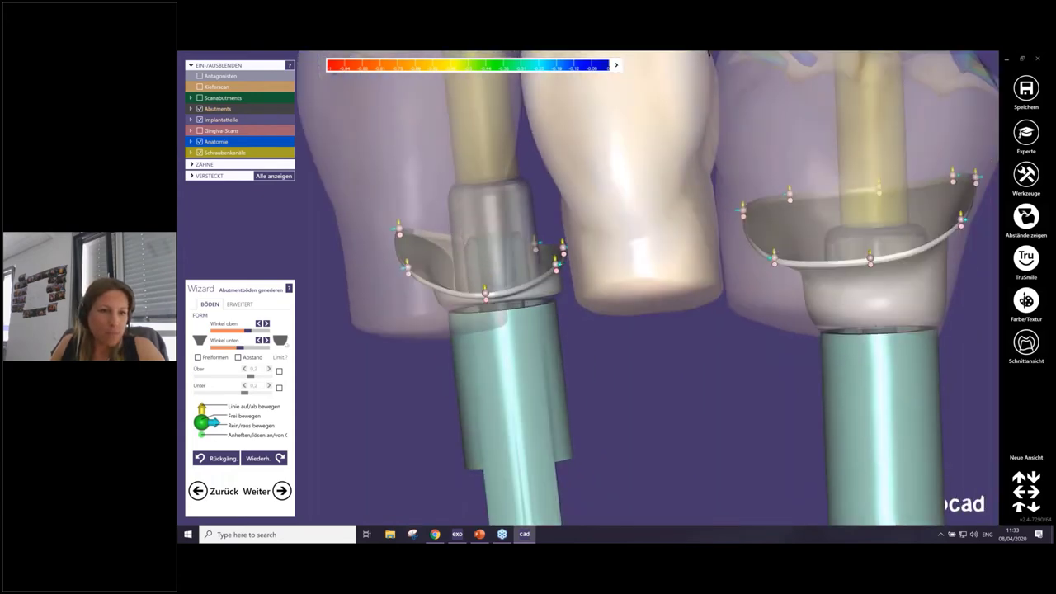
Step: Raise Winkel unten repeatedly to widen the lower emergence profile, then show Abstand colouring
click(279, 339)
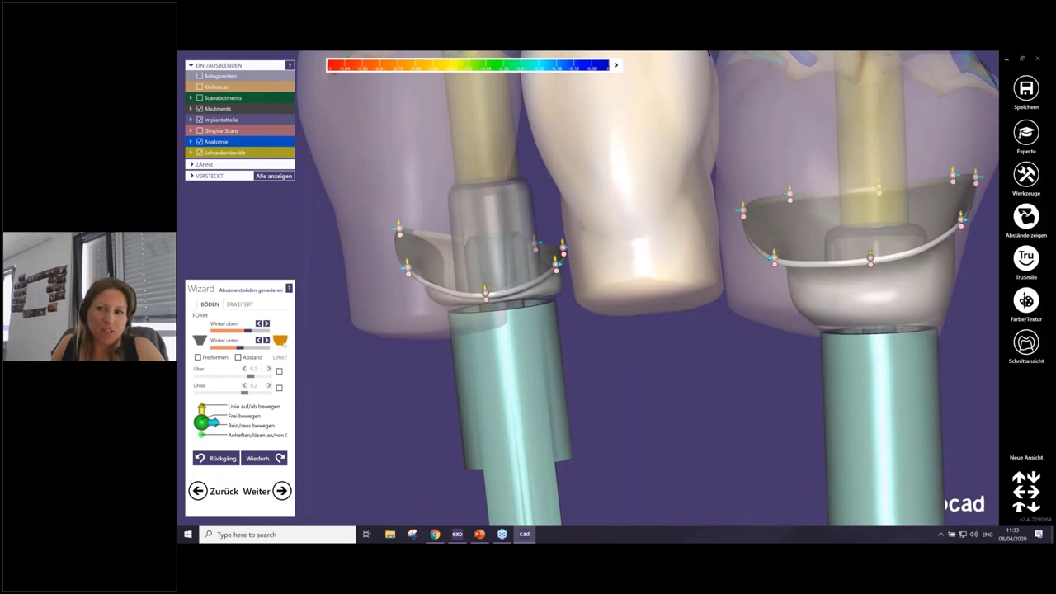
click(280, 339)
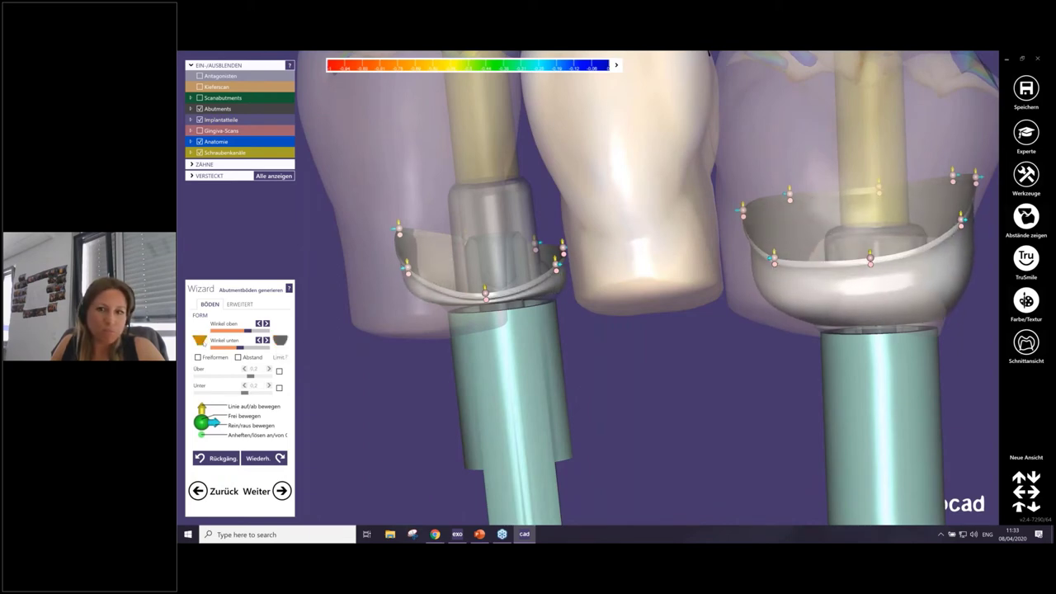
click(280, 340)
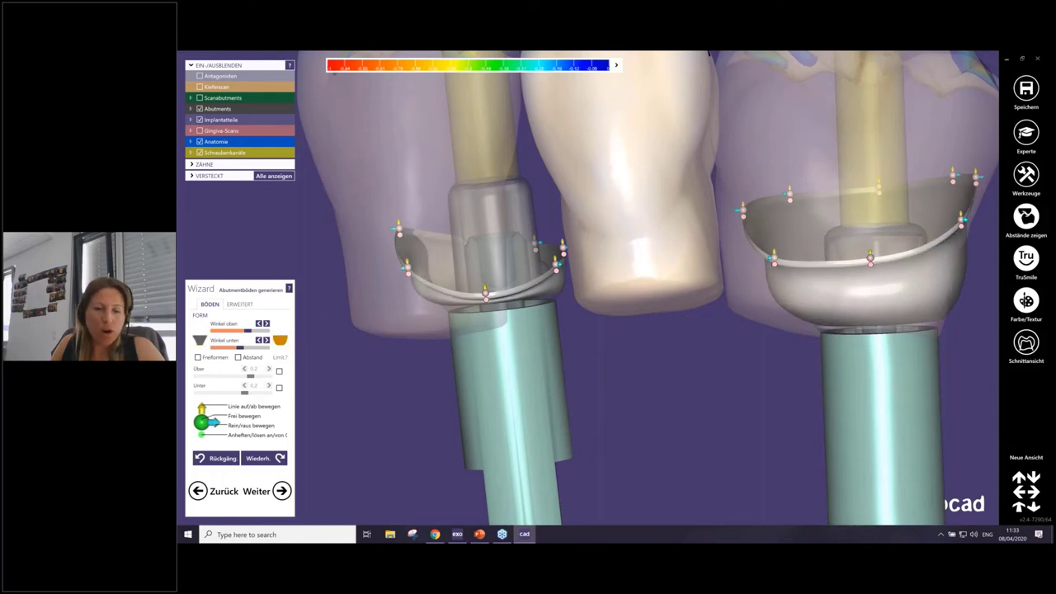
click(280, 339)
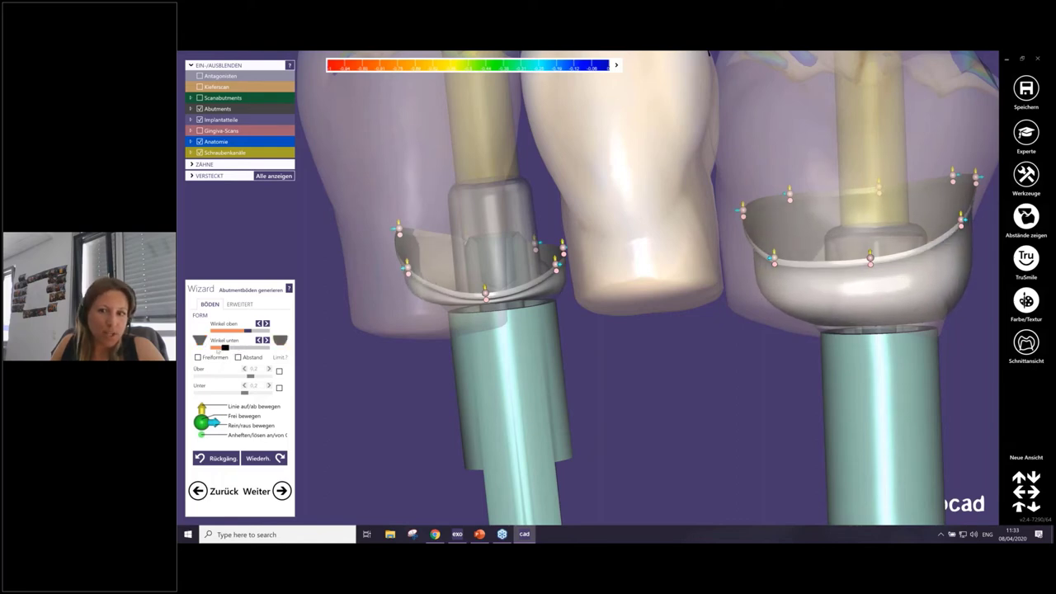
click(223, 347)
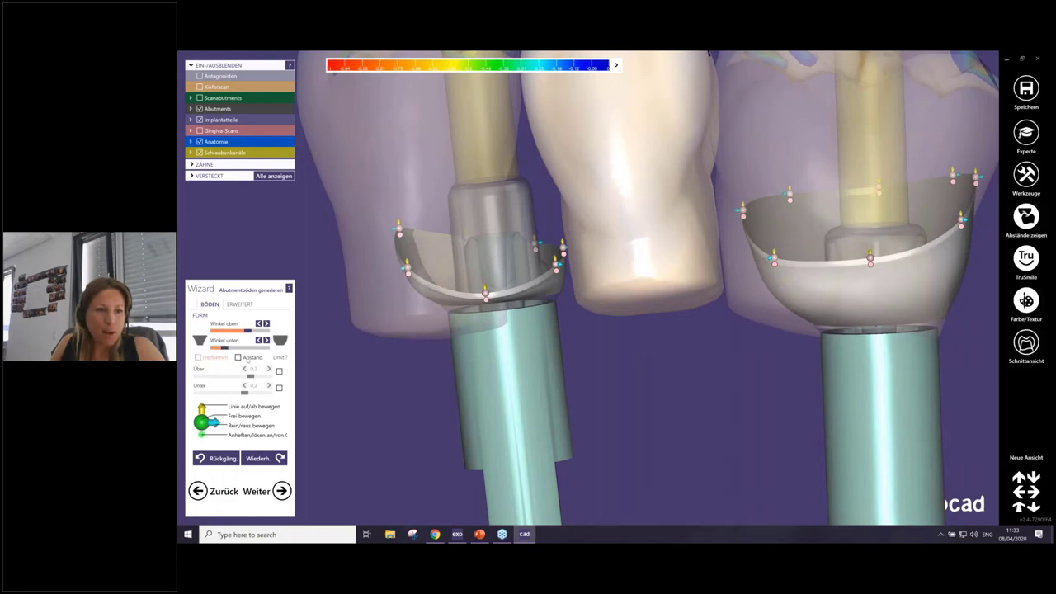
right_drag(608, 288, 647, 339)
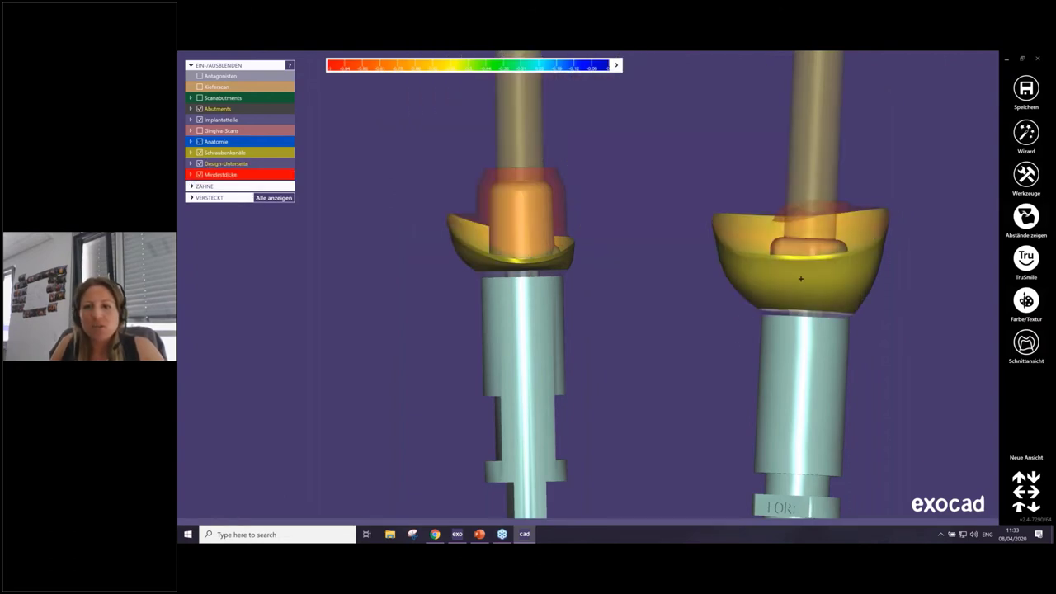
Step: Trim the tooth 16 abutment's emergence profile to the scan data with Emergenz auf Scandaten schneiden
right_click(802, 256)
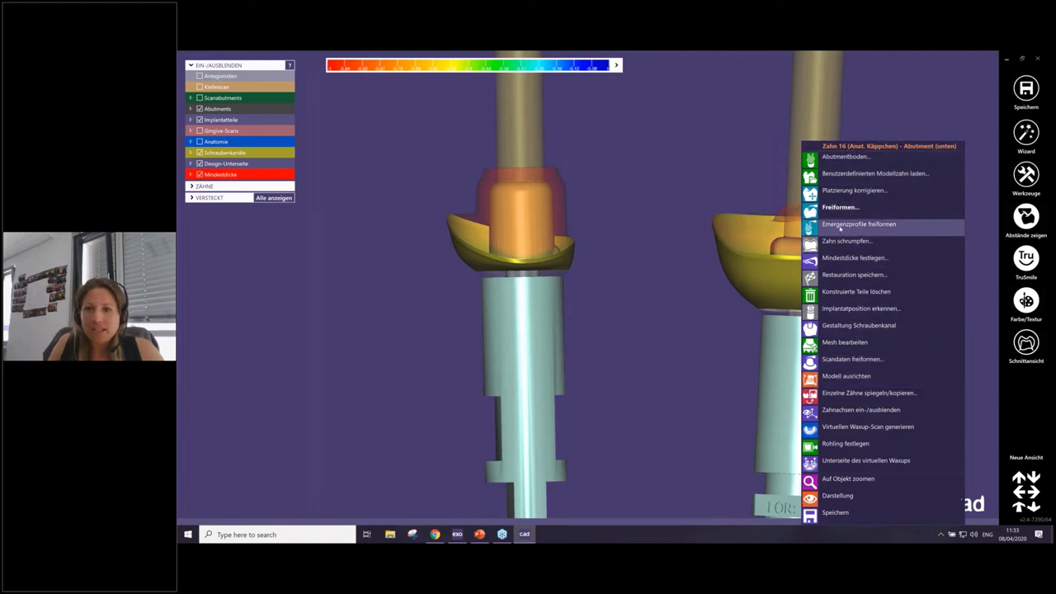
click(840, 225)
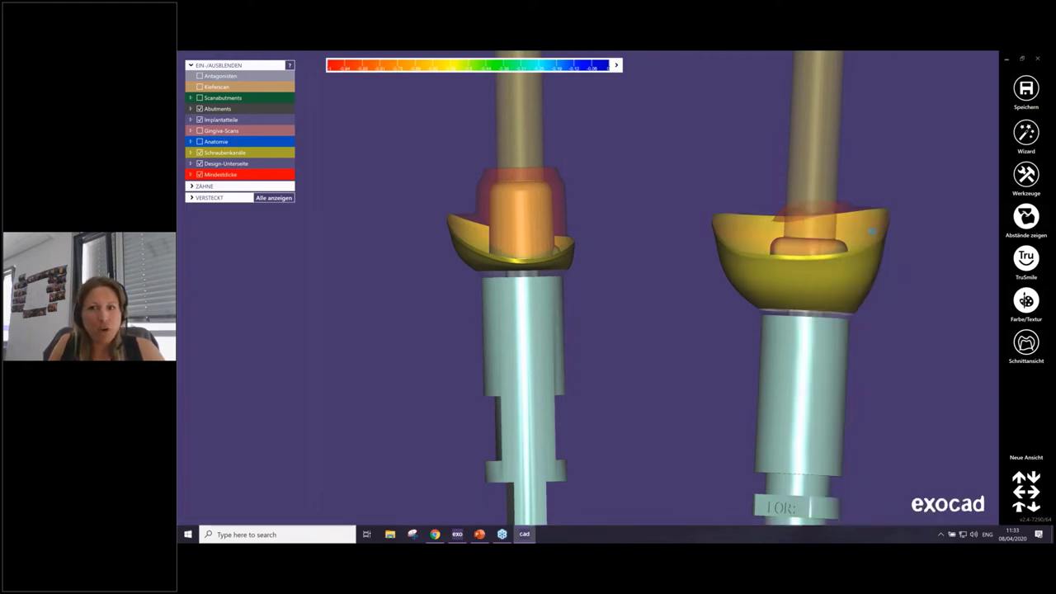
click(328, 127)
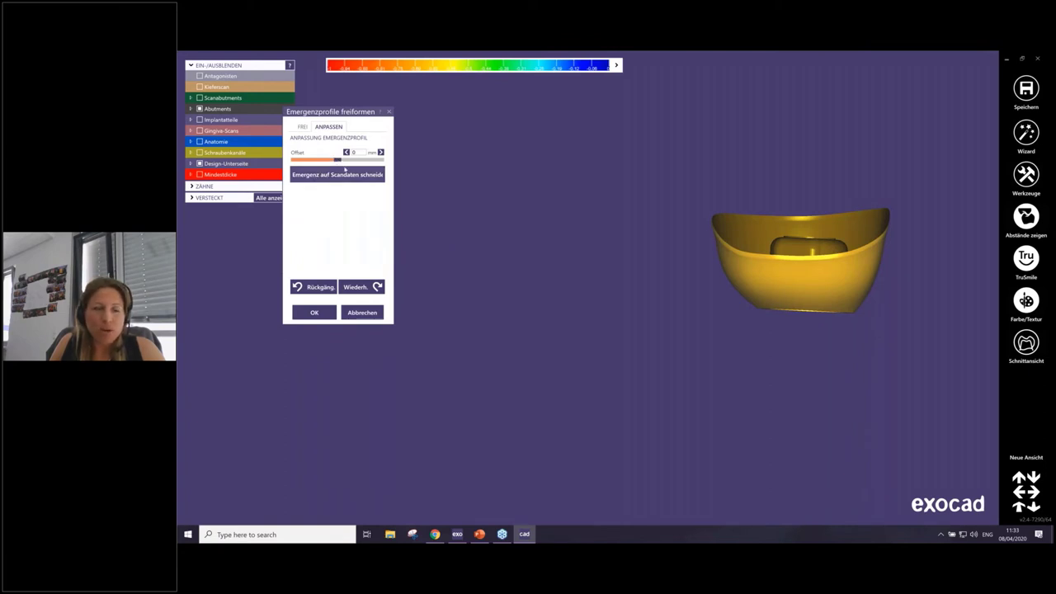
click(307, 174)
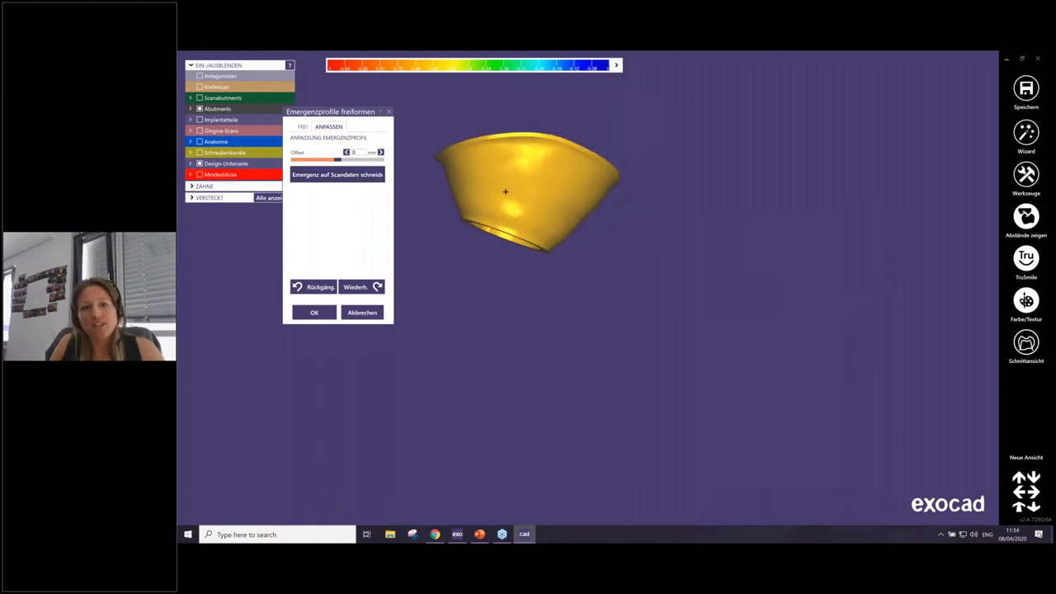
key(Return)
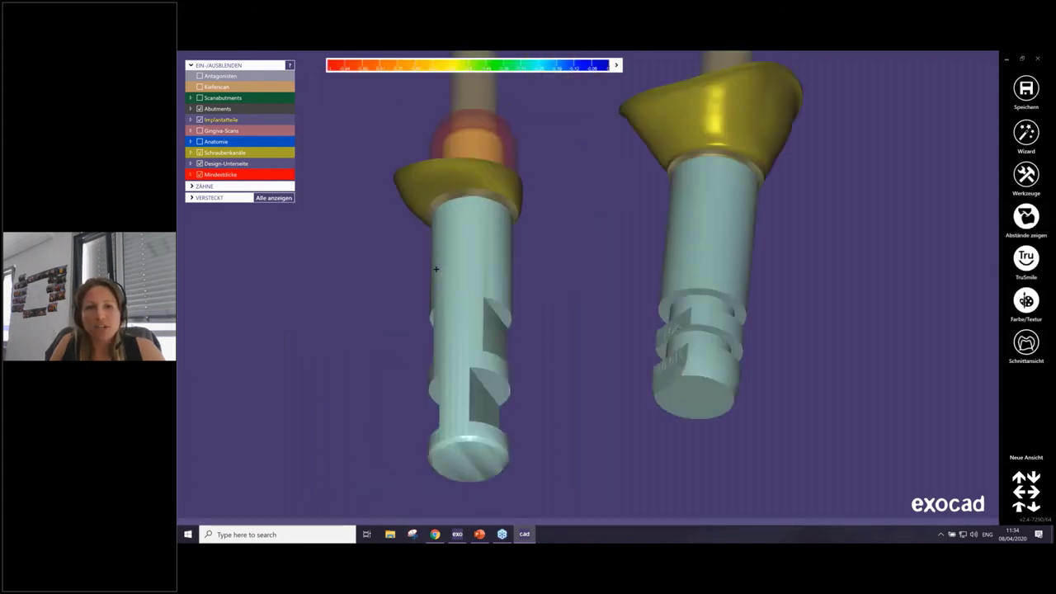
Step: Open Emergenzprofile freiformen for the tooth 14 abutment and confirm it with OK
right_click(482, 252)
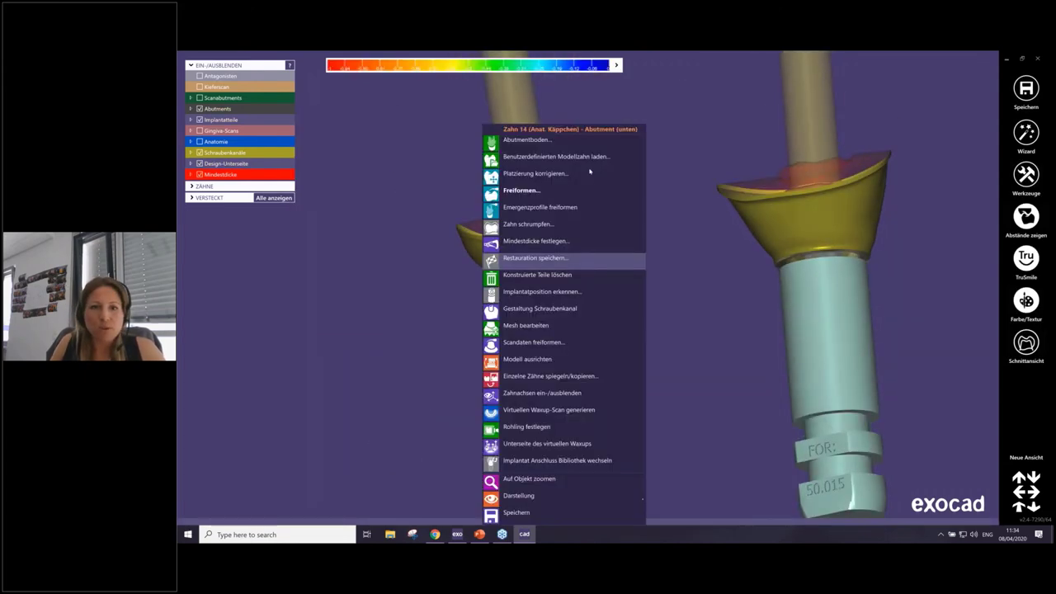
click(545, 208)
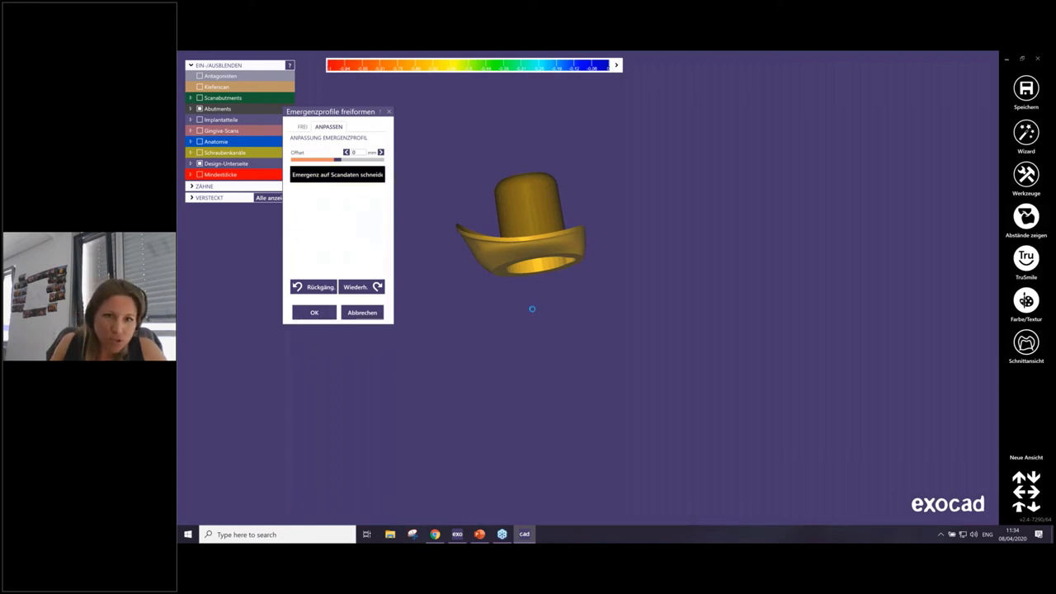
click(315, 312)
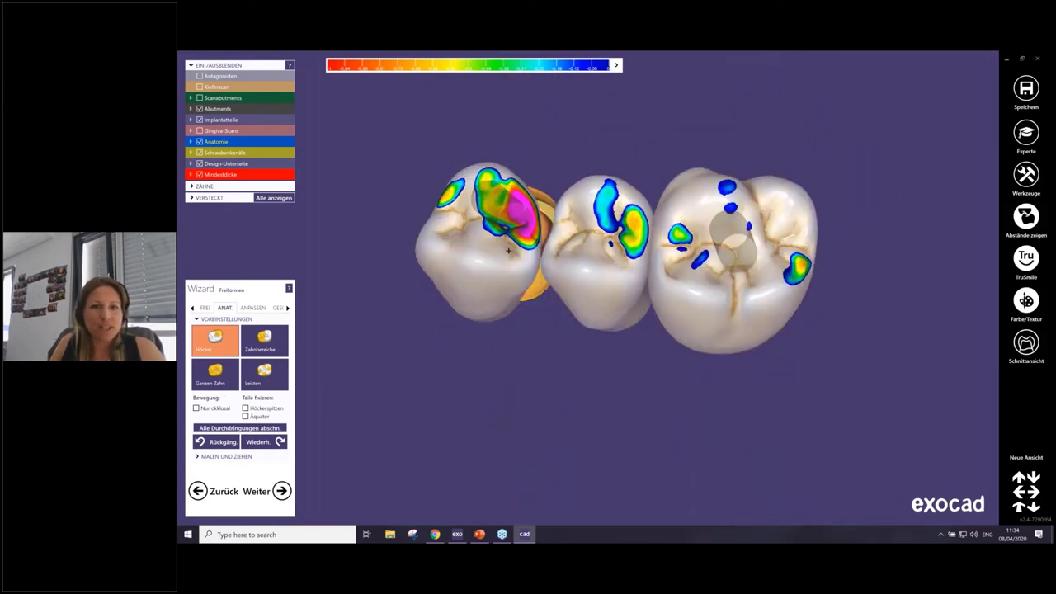
Step: Reshape the first crown's cusp with the anatomic Höcker preset
click(205, 308)
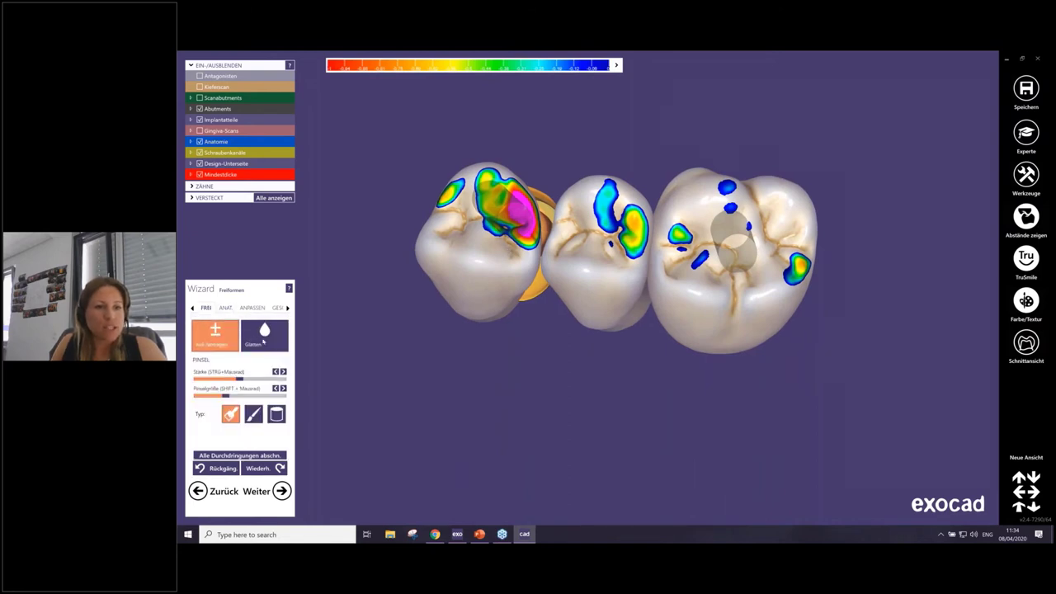
click(226, 308)
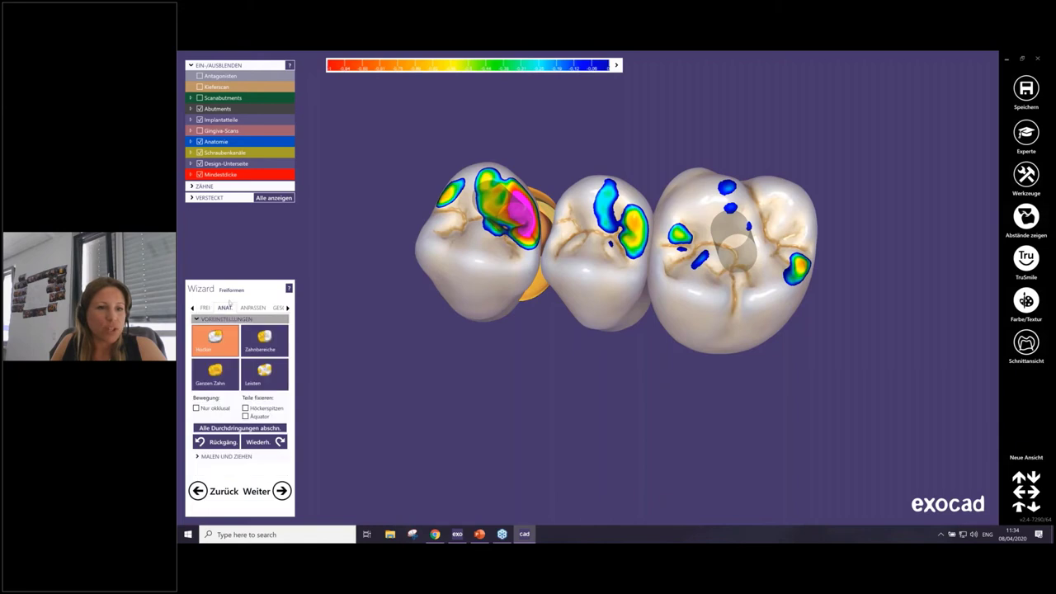
right_drag(495, 255, 570, 178)
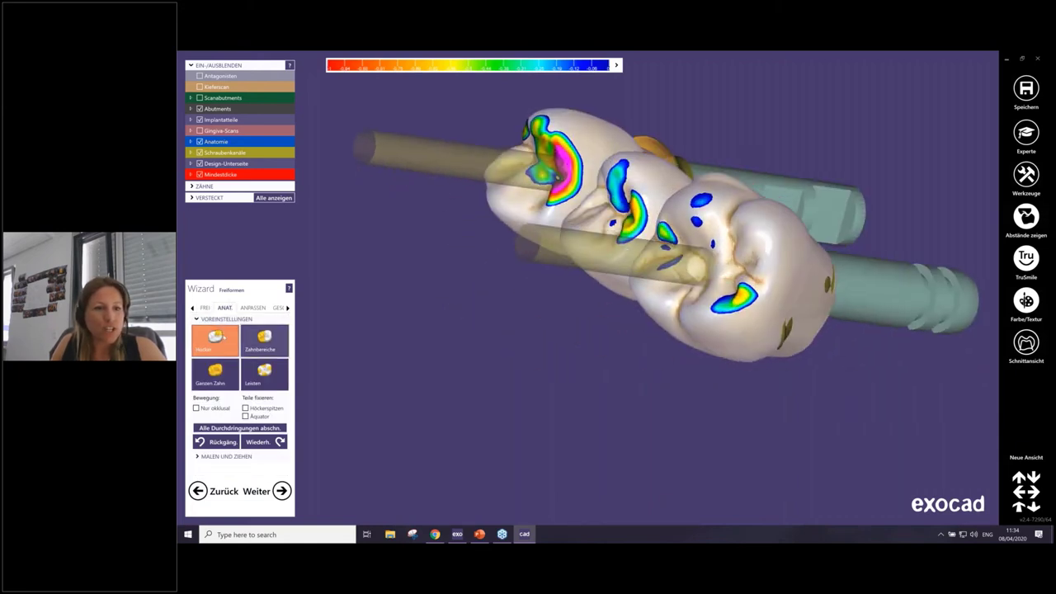
mouse_move(564, 168)
mouse_down()
mouse_move(575, 199)
mouse_move(583, 189)
mouse_up()
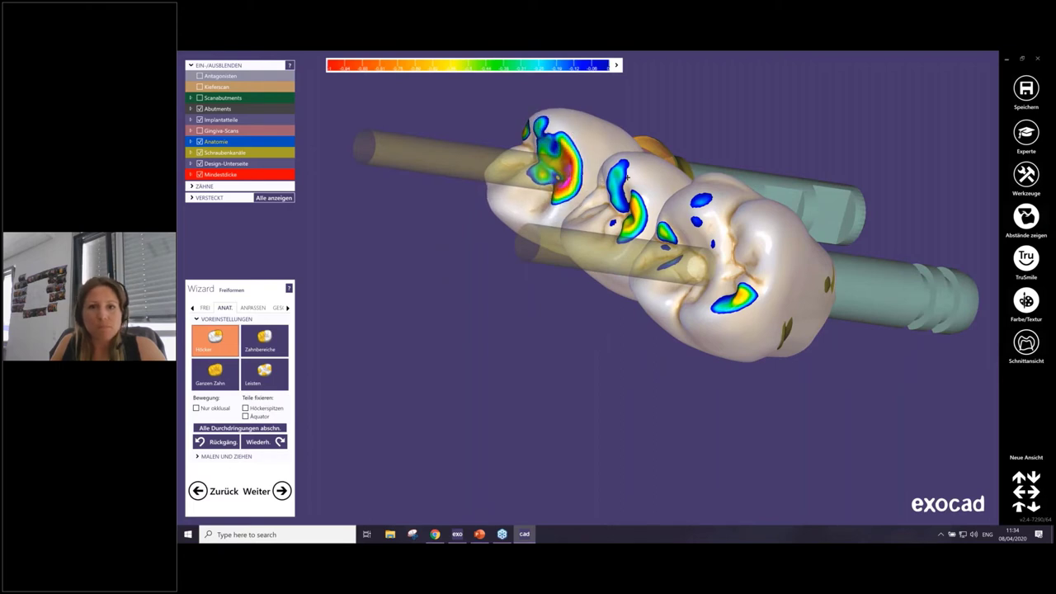
Step: Select Ganzen Zahn and shift the middle pontic slightly down and left
mouse_move(583, 189)
right_down()
mouse_move(625, 178)
mouse_move(627, 248)
right_up()
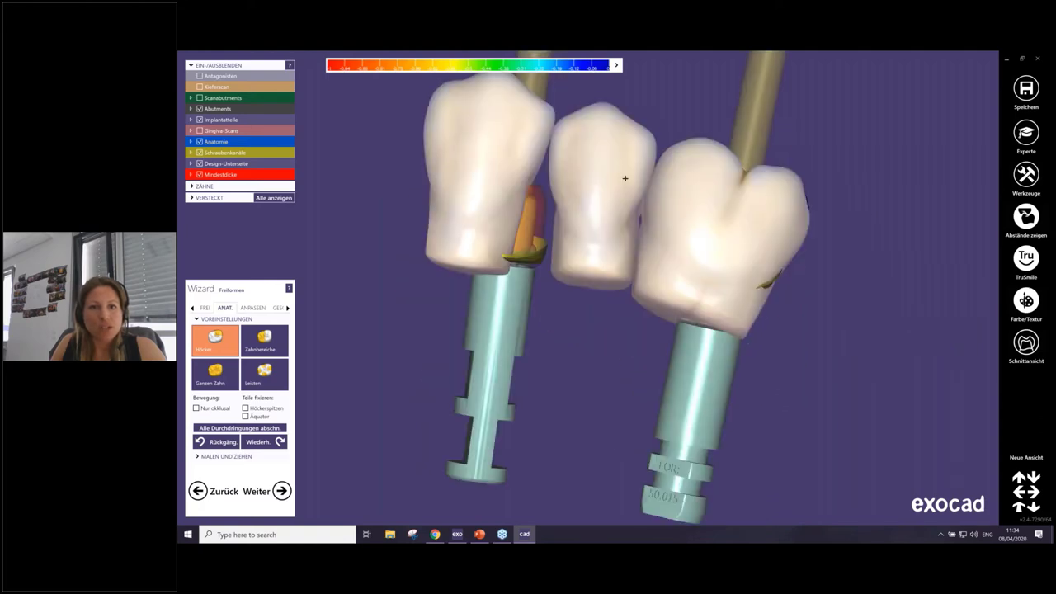
click(214, 373)
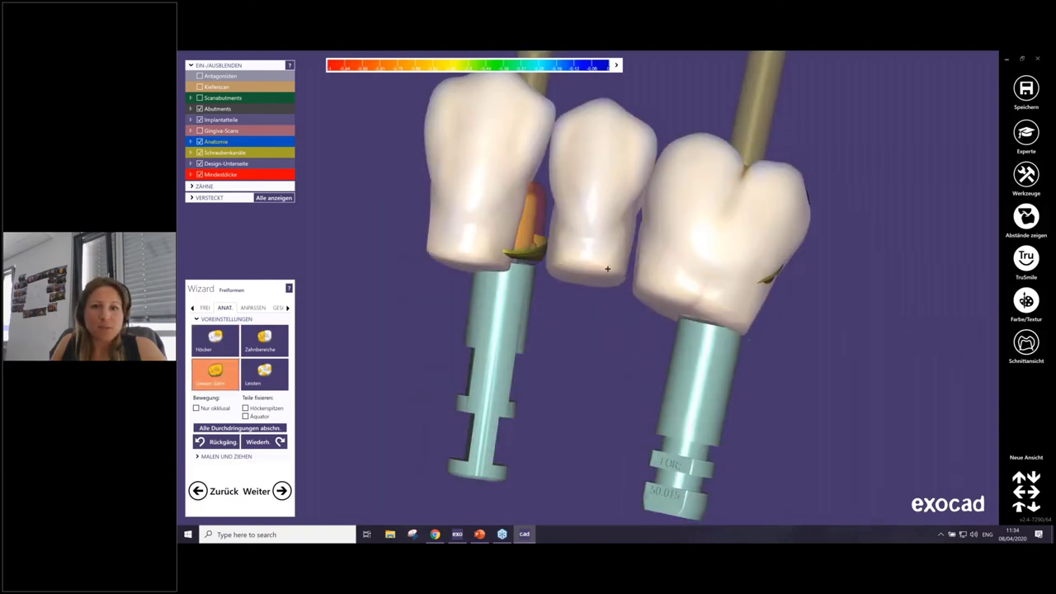
drag(609, 269, 591, 254)
scroll(611, 314, up, 1)
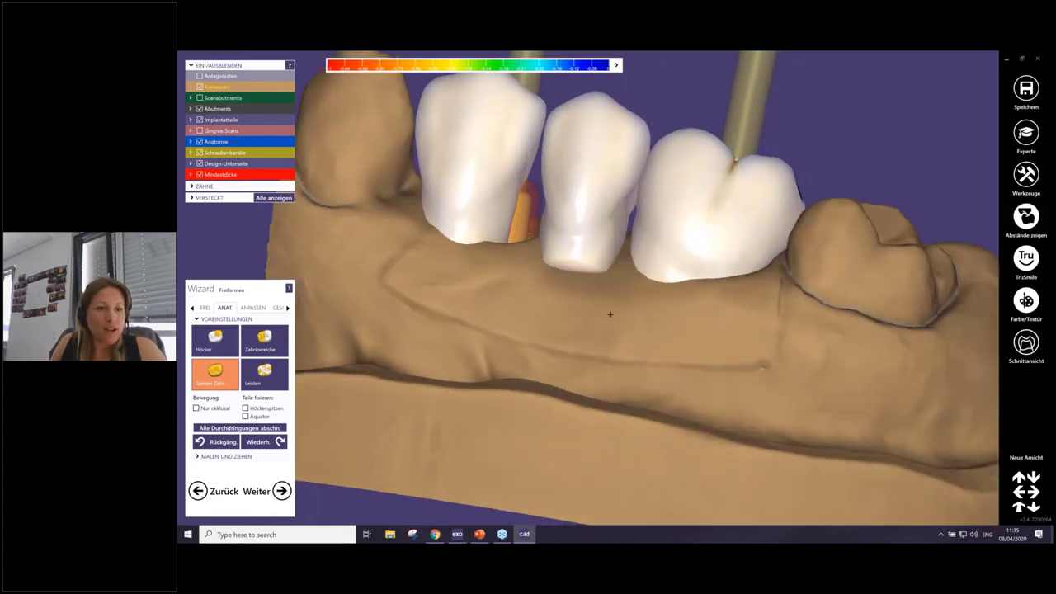
Step: Cut away all gingiva and neighbour penetrations so the middle pontic sits flat on the gingiva
click(242, 309)
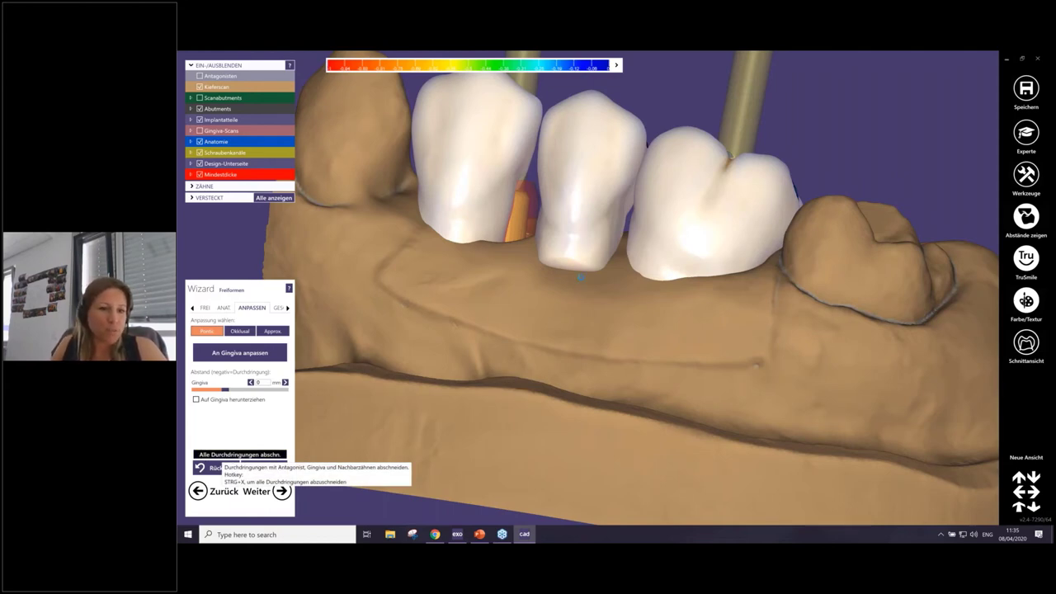
key(ctrl+x)
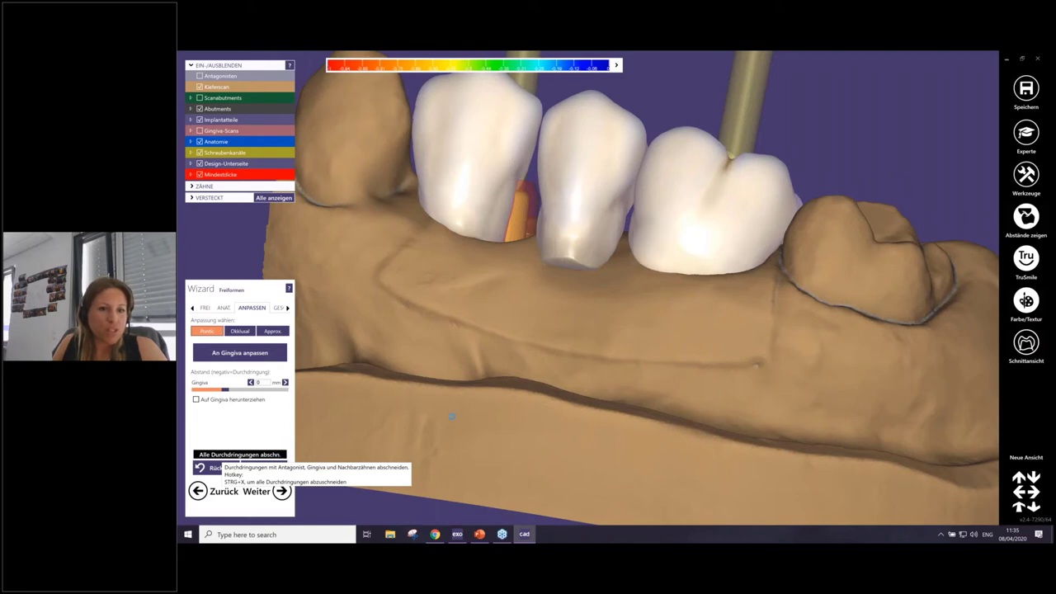
Step: Smooth the flat base of the middle pontic with the Glätten brush
click(205, 307)
click(264, 334)
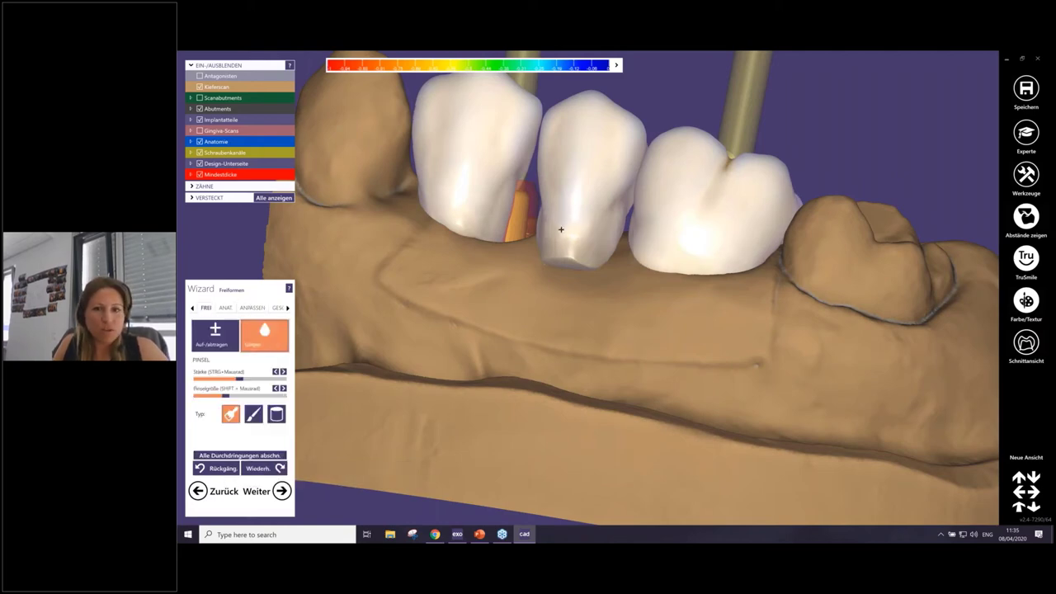
mouse_move(601, 250)
mouse_down()
mouse_move(573, 228)
mouse_move(583, 242)
mouse_move(359, 292)
mouse_up()
mouse_move(594, 247)
mouse_down()
mouse_move(559, 234)
mouse_move(577, 243)
mouse_move(616, 234)
mouse_move(599, 245)
mouse_move(566, 240)
mouse_move(563, 255)
mouse_up()
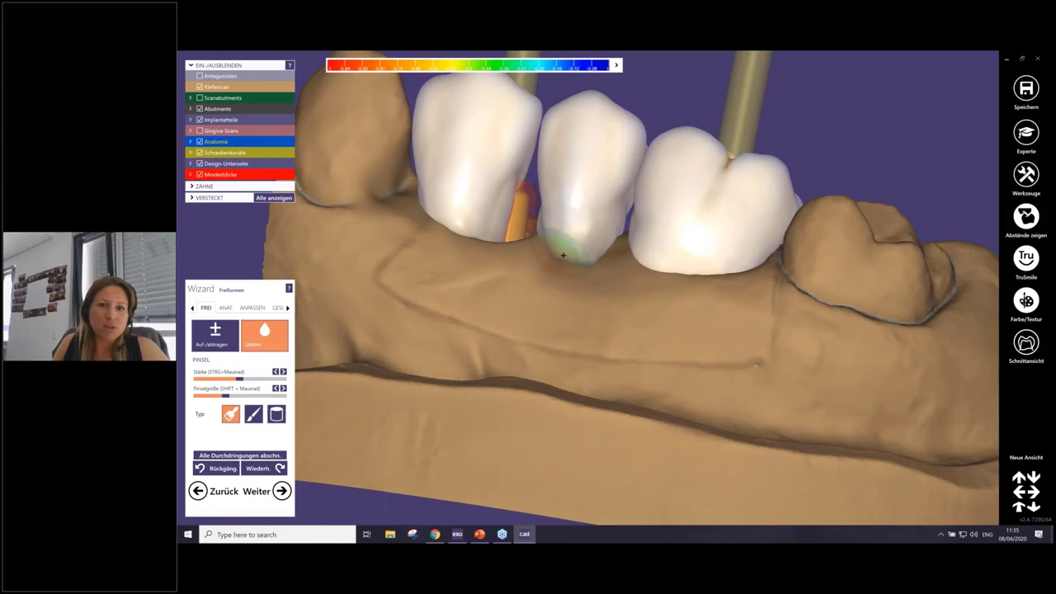
Step: Smooth the crowns' sides, occlusal surface and contact areas, then apply the virtual wax-up underside step
mouse_move(563, 254)
right_down()
mouse_move(585, 273)
mouse_move(531, 311)
mouse_move(454, 213)
mouse_move(495, 254)
mouse_move(539, 247)
mouse_move(534, 269)
mouse_move(544, 241)
right_up()
mouse_move(545, 242)
mouse_down()
mouse_move(554, 260)
mouse_move(554, 235)
mouse_move(562, 246)
mouse_up()
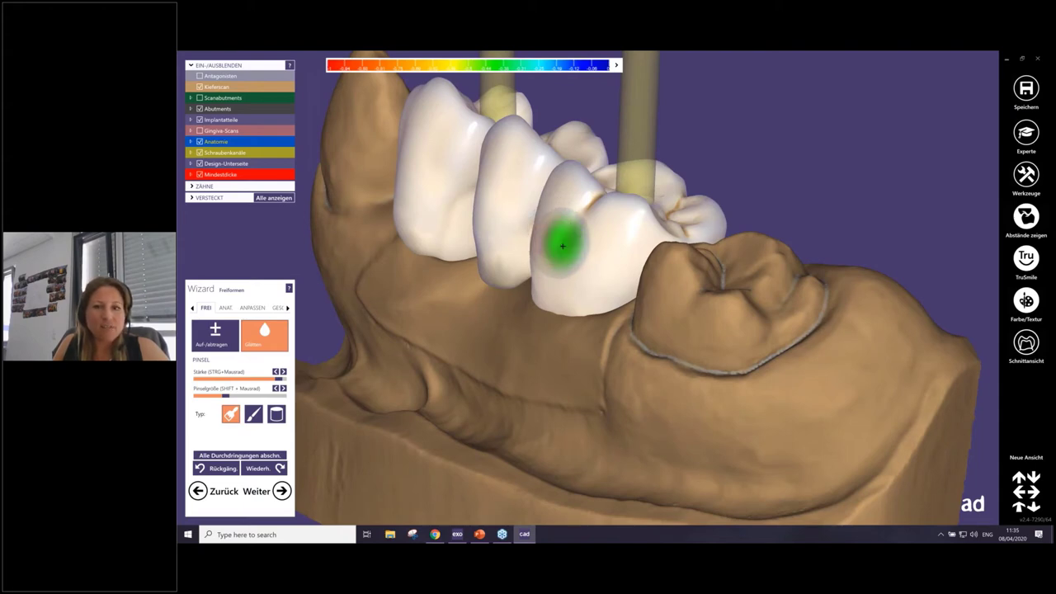
mouse_move(562, 246)
right_down()
mouse_move(528, 286)
mouse_move(671, 252)
right_up()
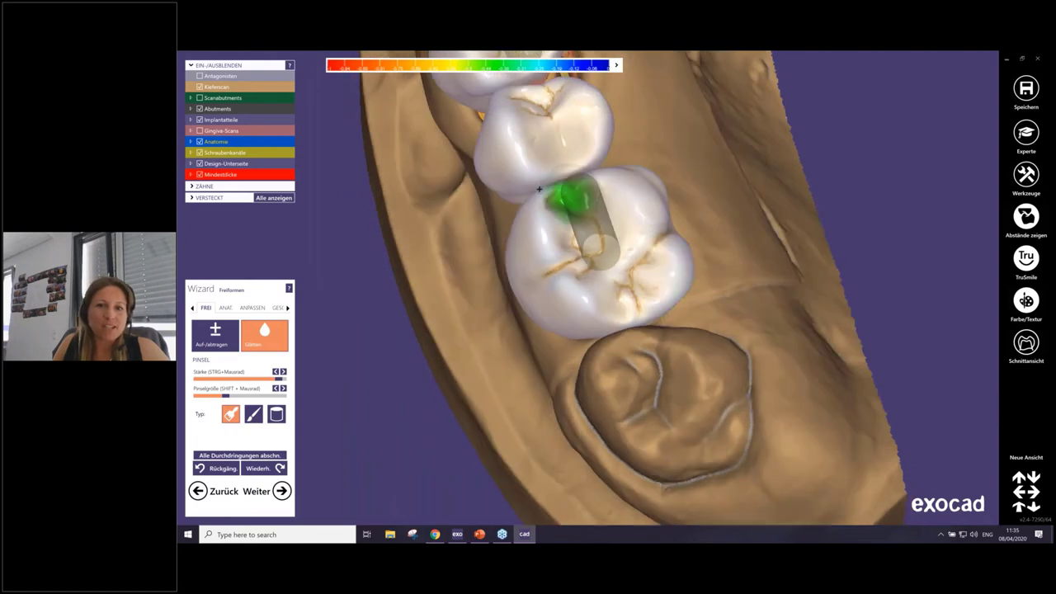
mouse_move(539, 189)
mouse_down()
mouse_move(571, 295)
mouse_move(556, 313)
mouse_up()
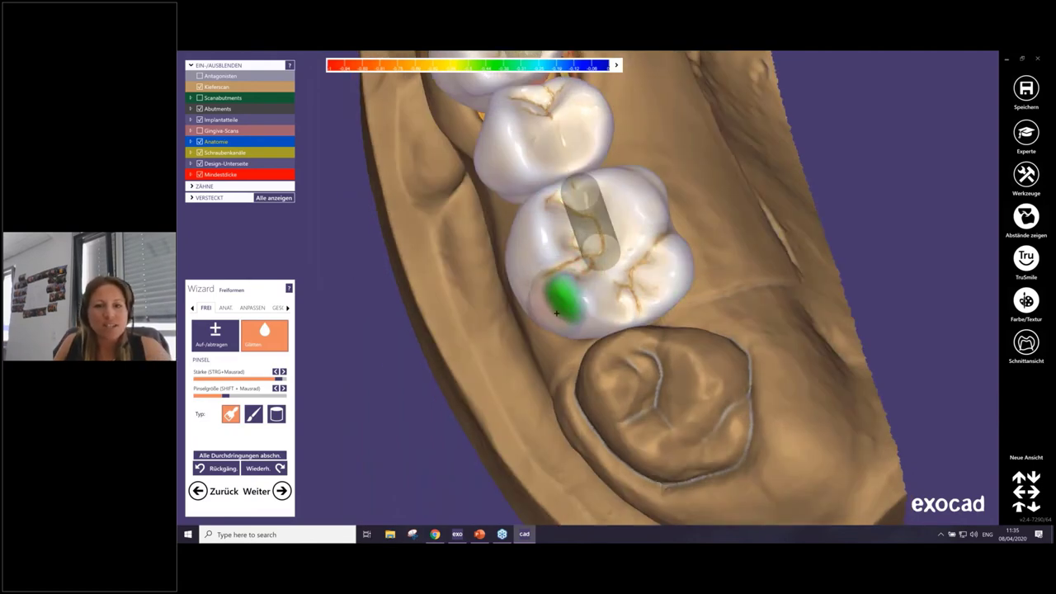
mouse_move(556, 312)
right_down()
mouse_move(571, 288)
mouse_move(528, 305)
right_up()
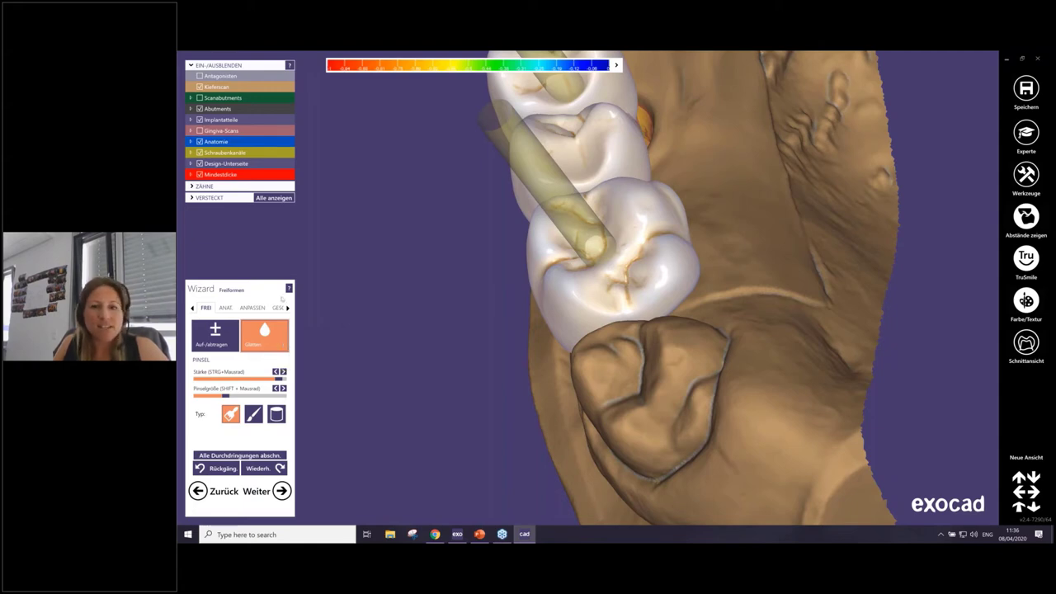
drag(608, 290, 582, 302)
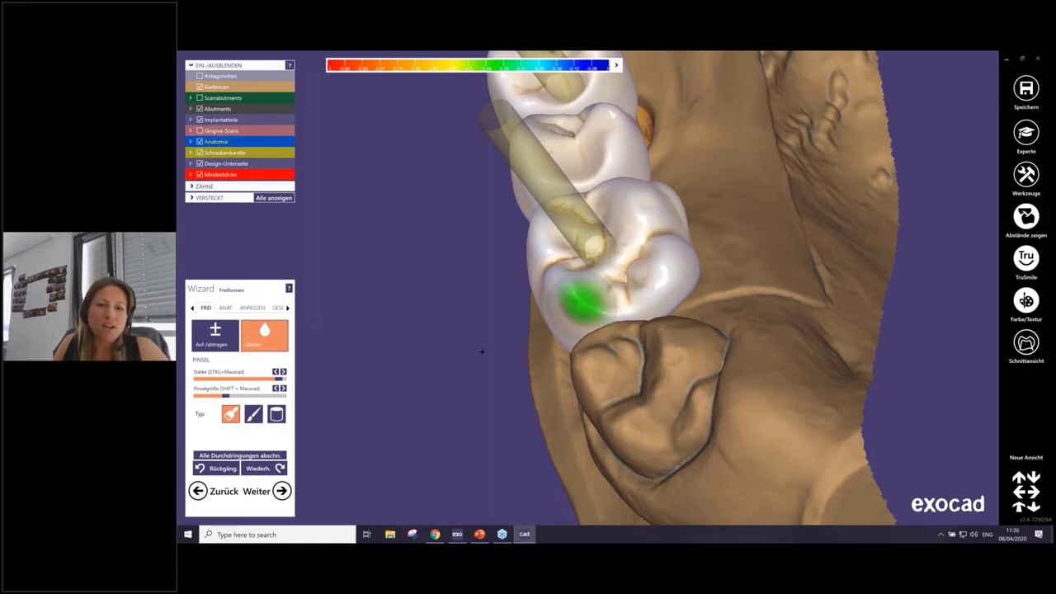
mouse_move(495, 344)
right_down()
mouse_move(503, 347)
mouse_move(426, 373)
right_up()
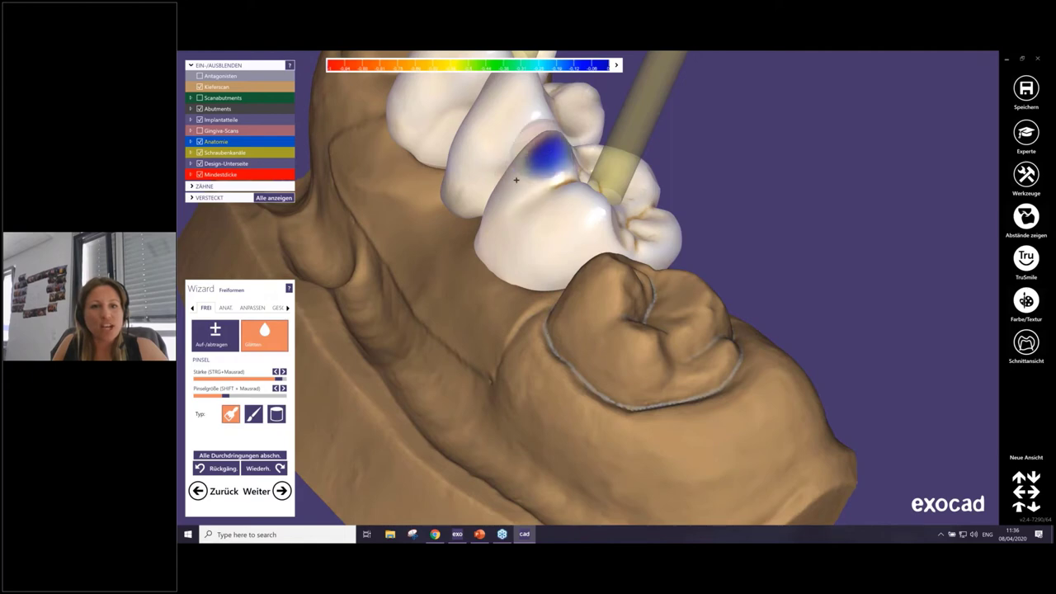
drag(541, 220, 538, 224)
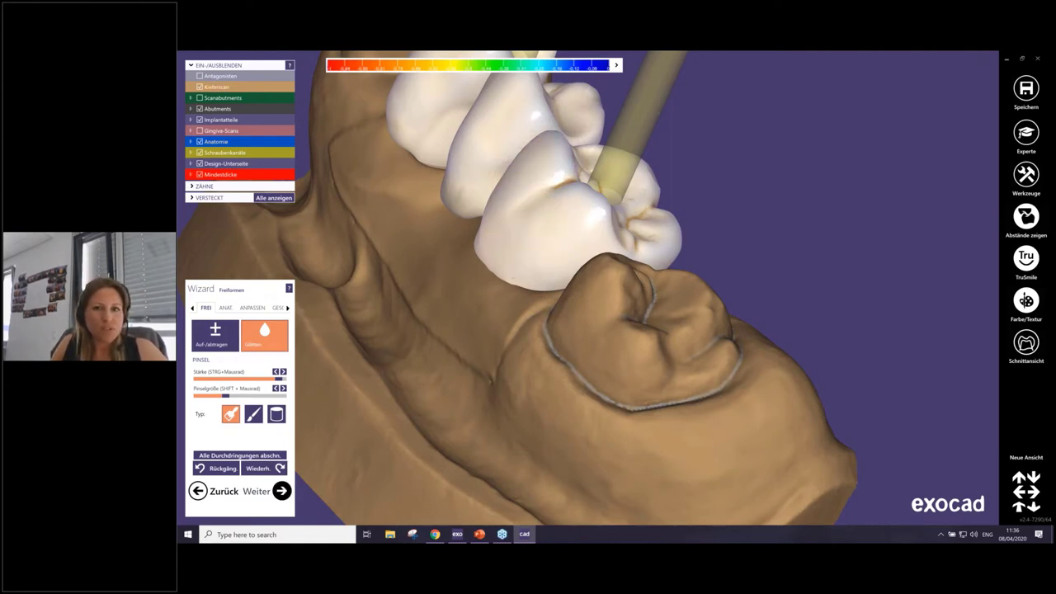
click(281, 491)
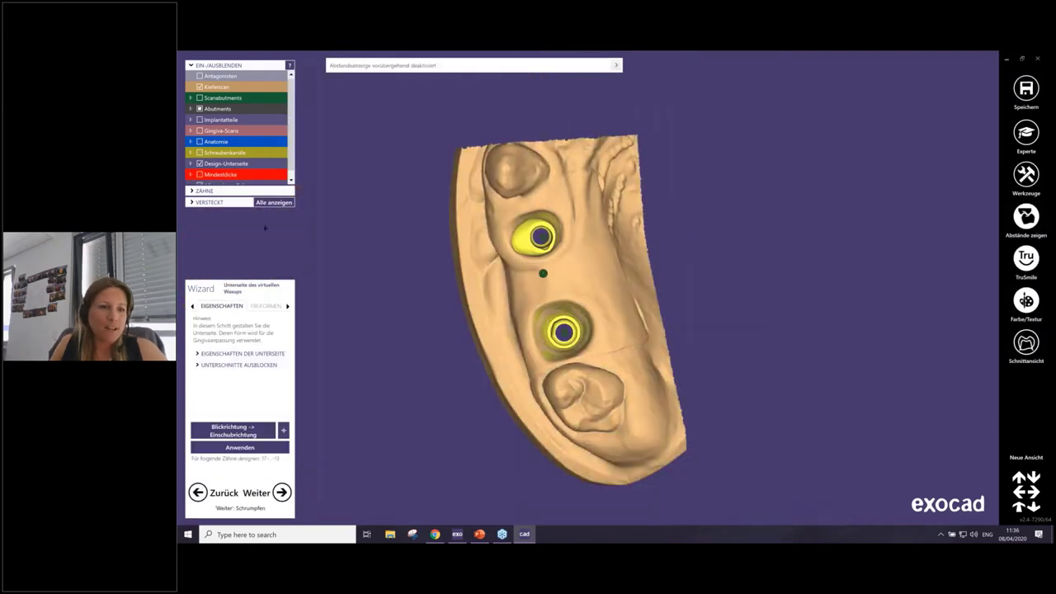
click(240, 447)
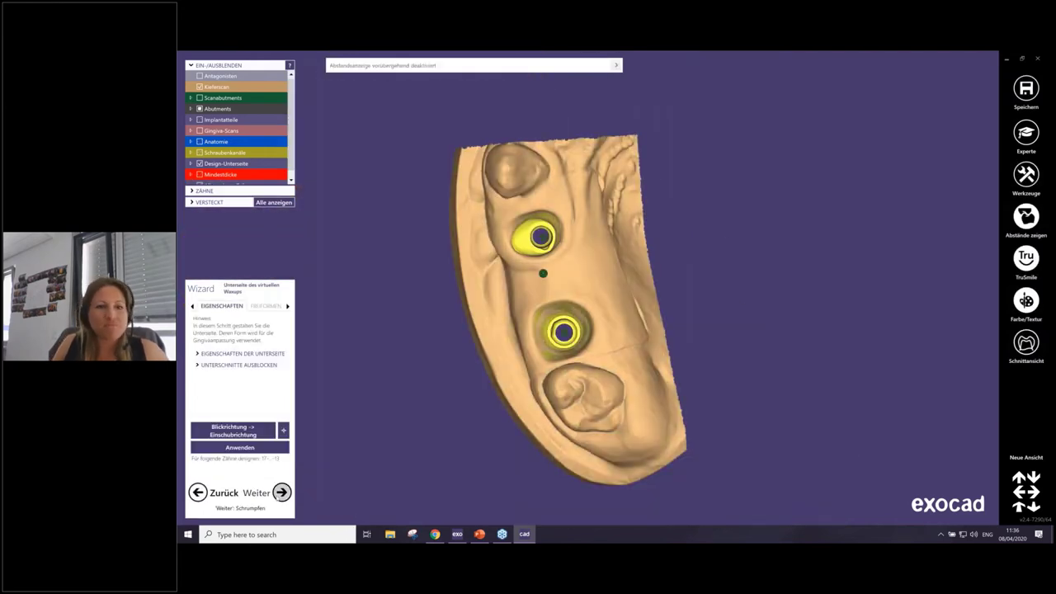
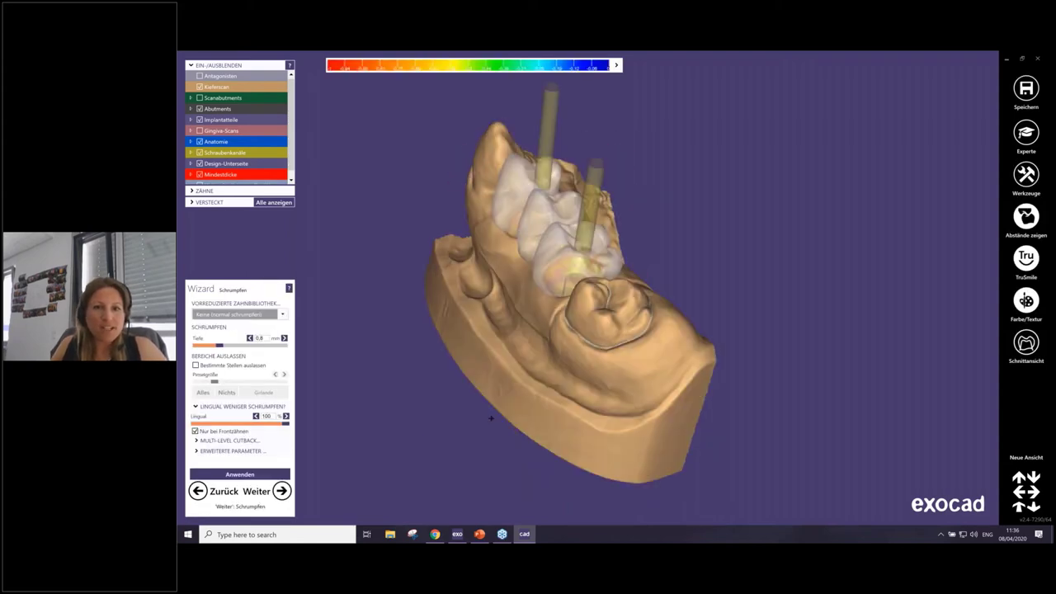
Step: Keep 'Keine (normal schrumpfen)' with Tiefe 0.81 mm and apply the cut-back to the crowns
scroll(586, 346, up, 2)
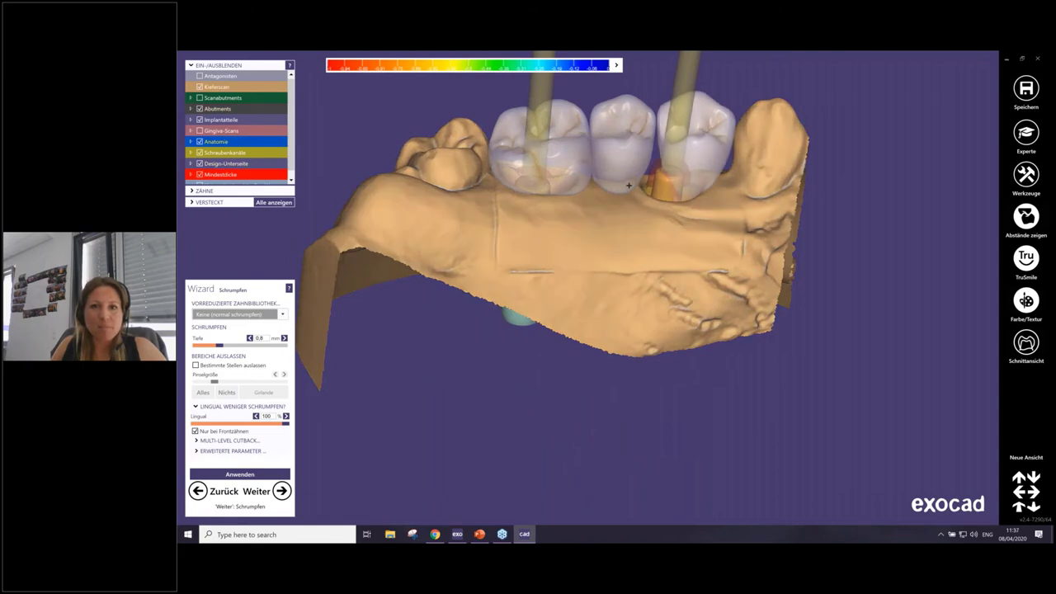
mouse_move(676, 161)
right_down()
mouse_move(617, 223)
mouse_move(694, 158)
right_up()
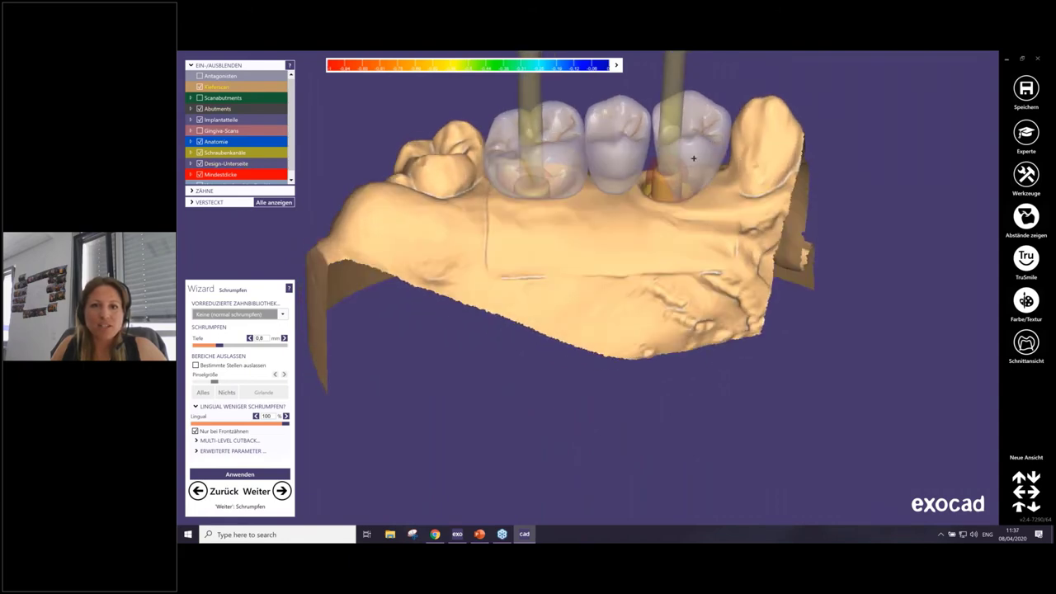
mouse_move(642, 226)
right_down()
mouse_move(641, 236)
mouse_move(577, 231)
right_up()
mouse_move(235, 314)
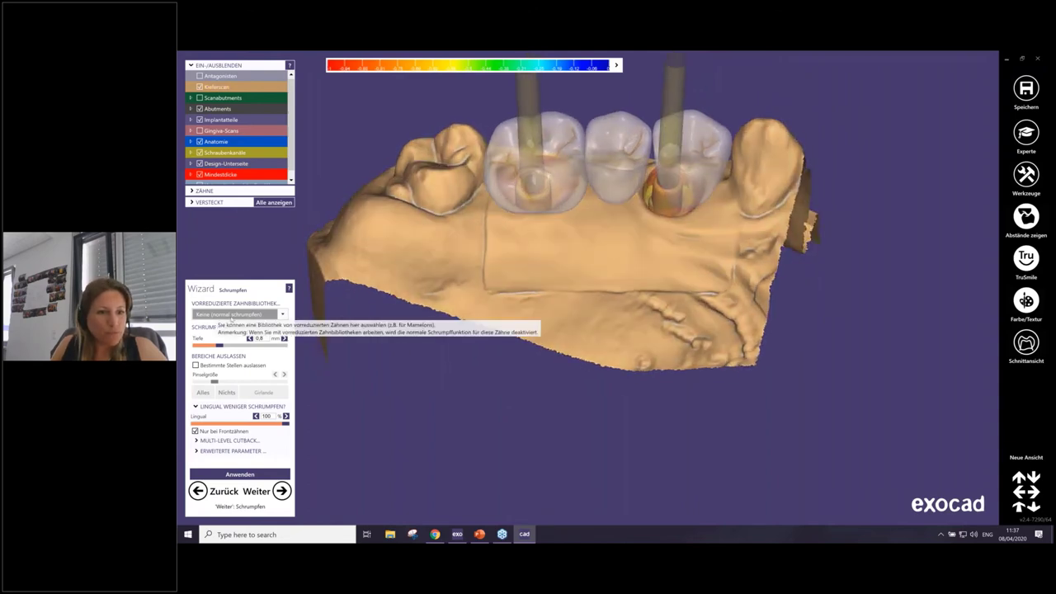
click(281, 315)
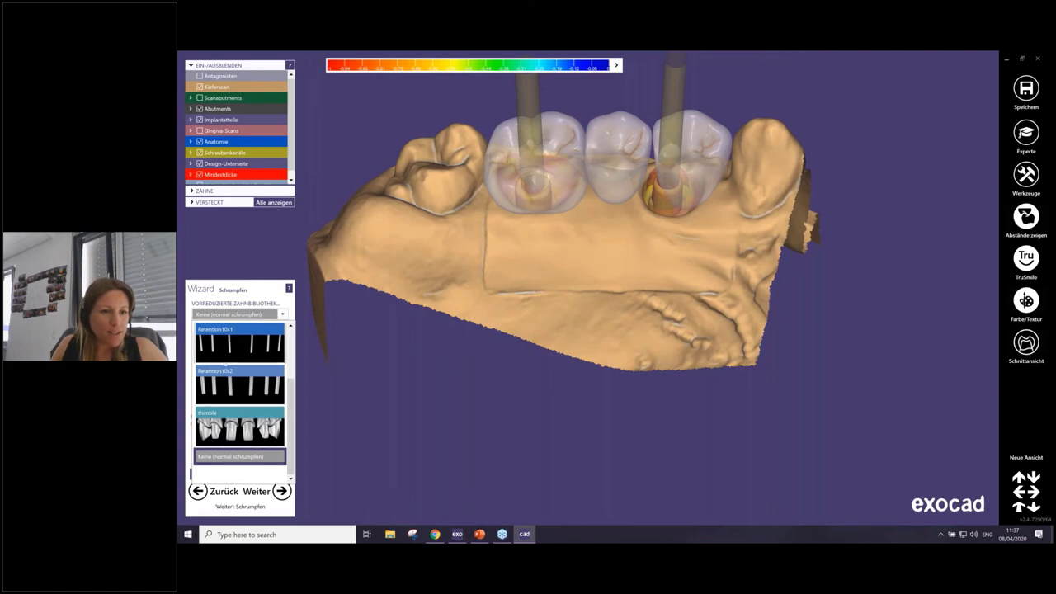
click(239, 315)
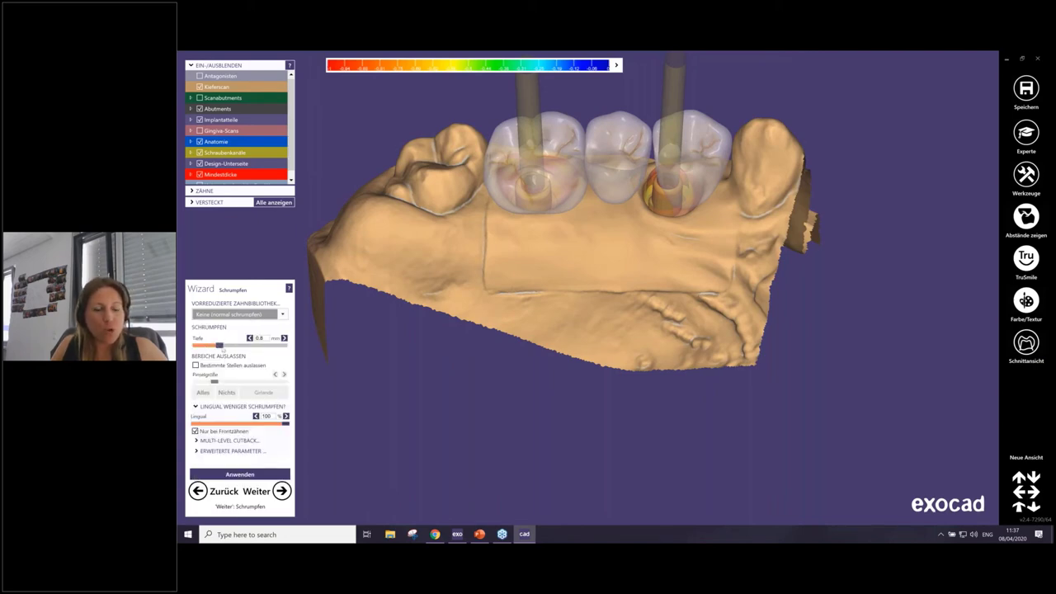
drag(218, 345, 220, 345)
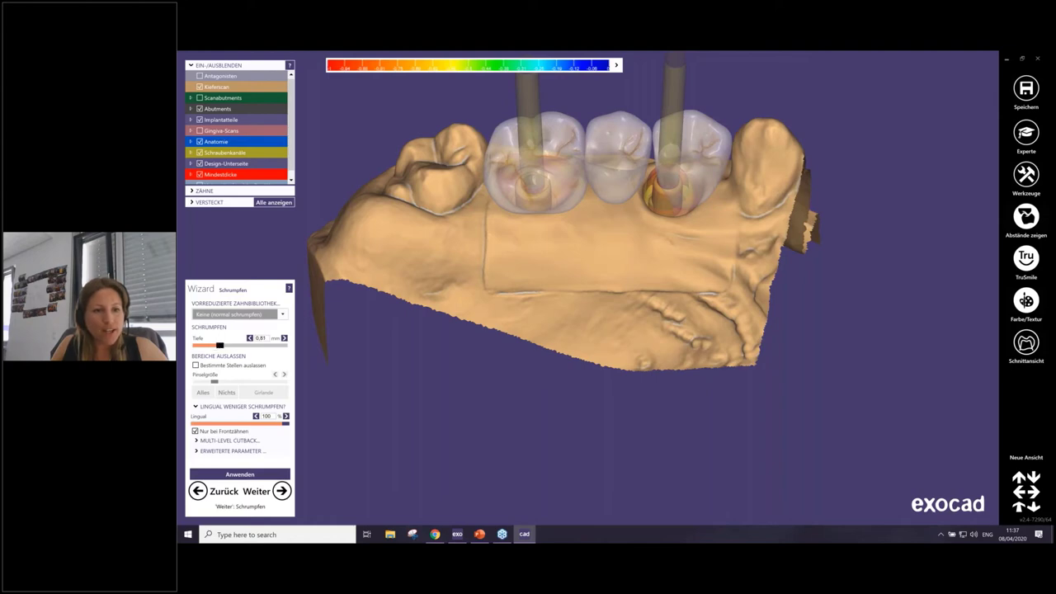
click(240, 474)
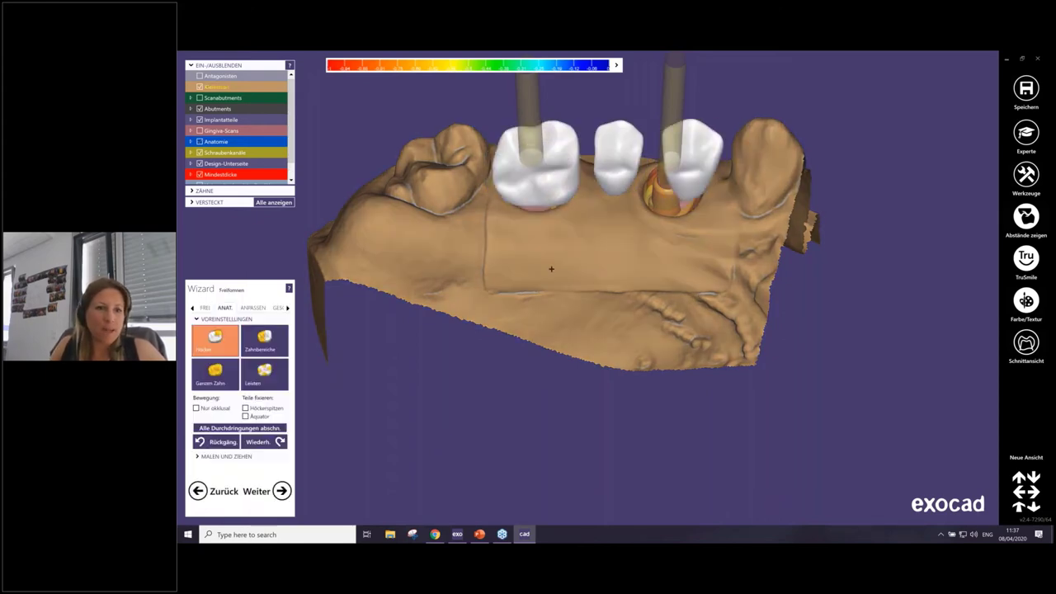
Step: Rotate the jaw to view the occlusal surfaces of the bridge
right_drag(522, 224, 462, 281)
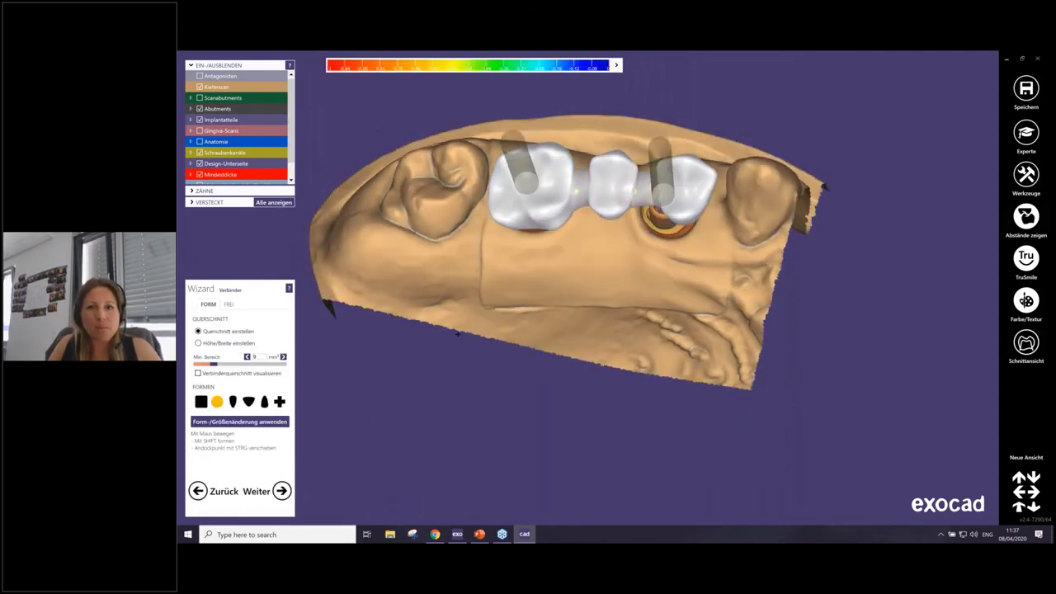
Step: Reshape the connector between the first and middle crowns and the one before the last crown
right_drag(458, 332, 457, 334)
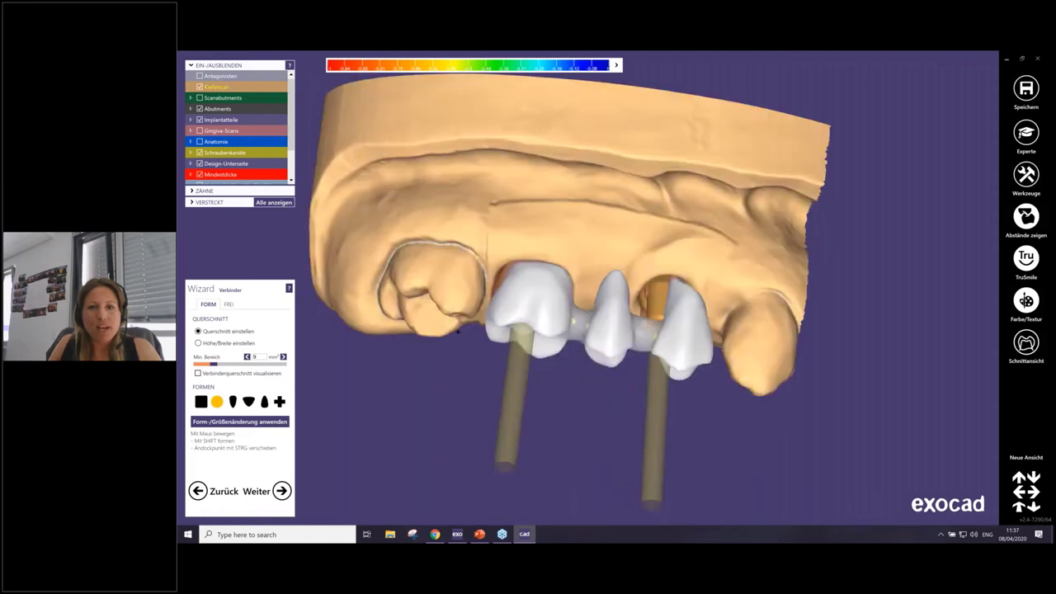
scroll(458, 332, up, 3)
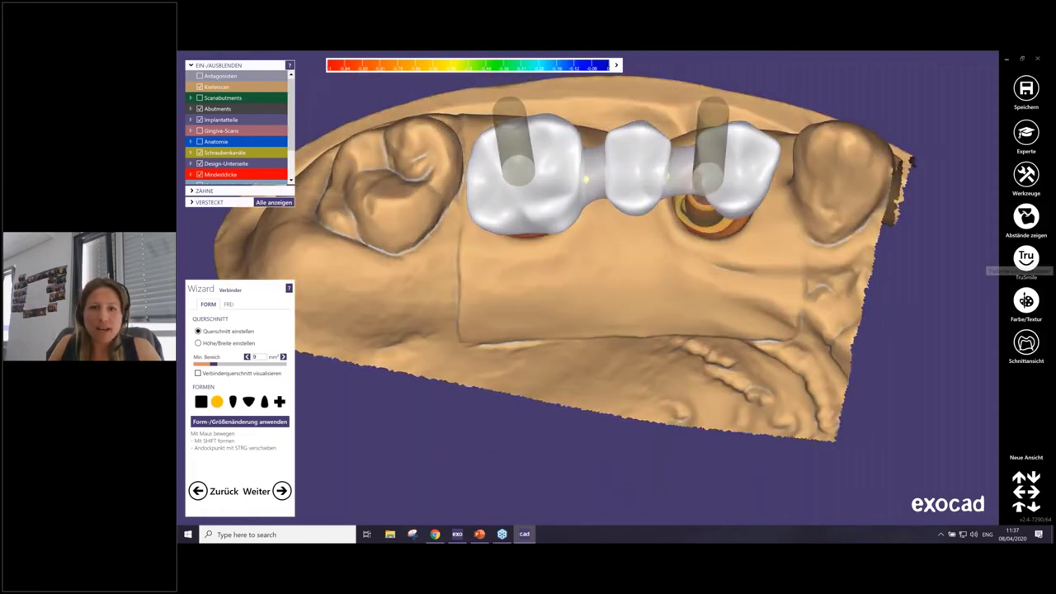
right_drag(743, 248, 674, 233)
mouse_move(549, 259)
right_down()
mouse_move(512, 302)
mouse_move(502, 235)
right_up()
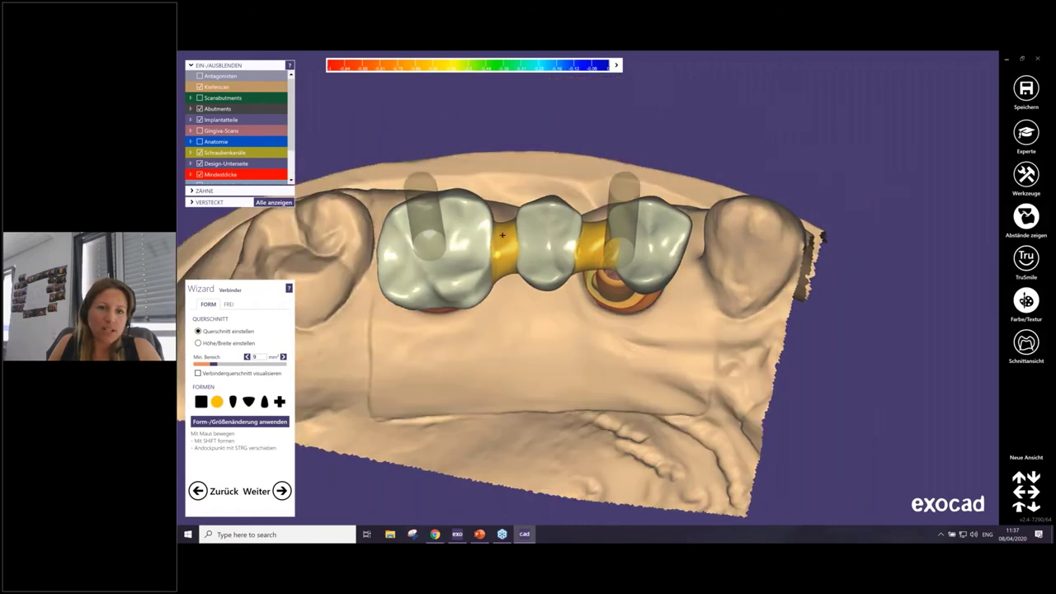
mouse_move(502, 235)
mouse_down()
mouse_move(508, 280)
mouse_move(515, 254)
mouse_up()
right_drag(516, 254, 182, 316)
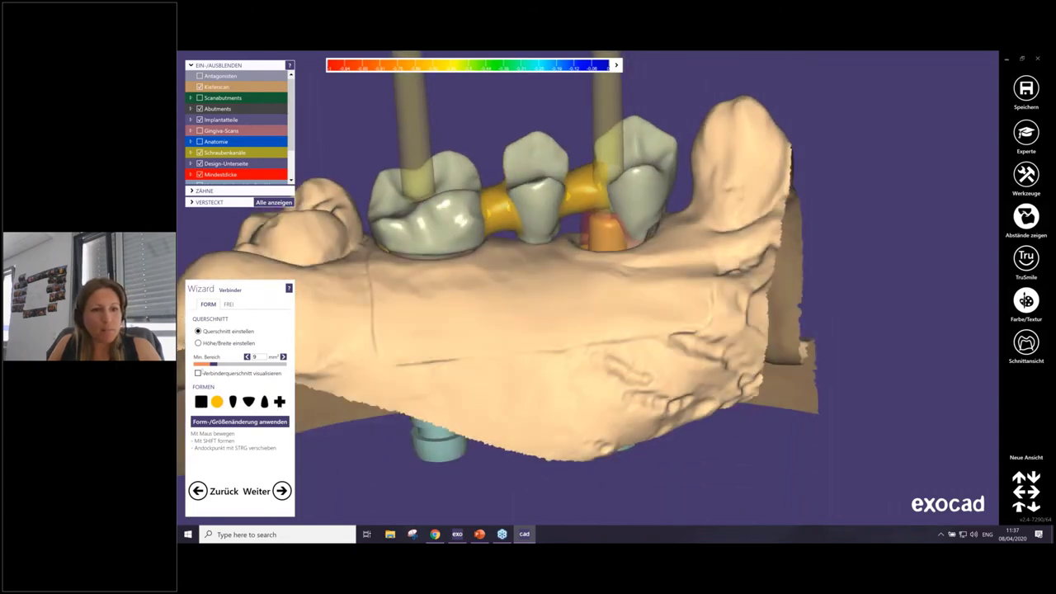
drag(502, 213, 495, 191)
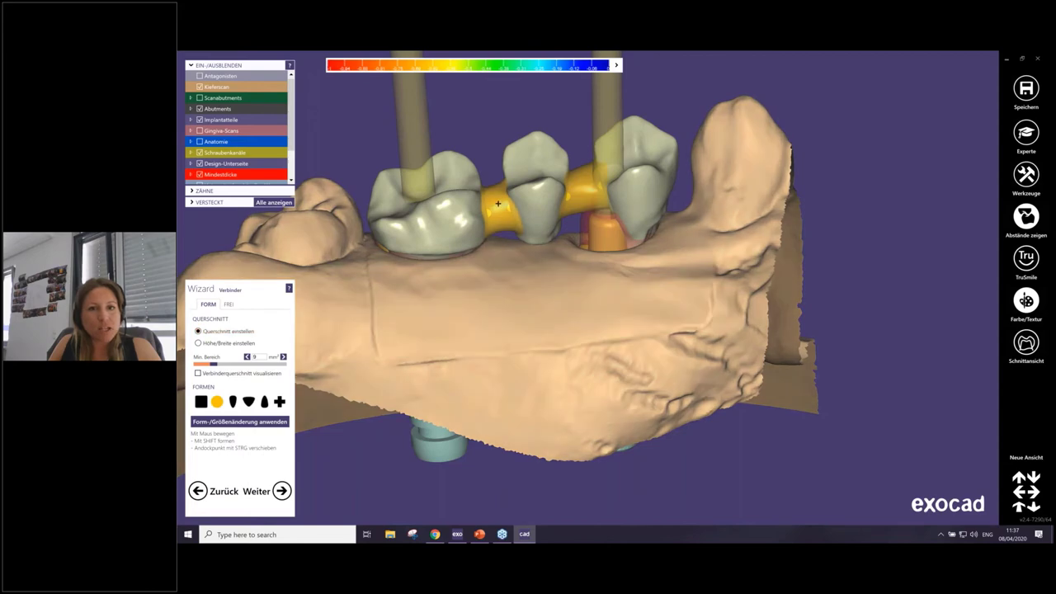
drag(581, 188, 591, 206)
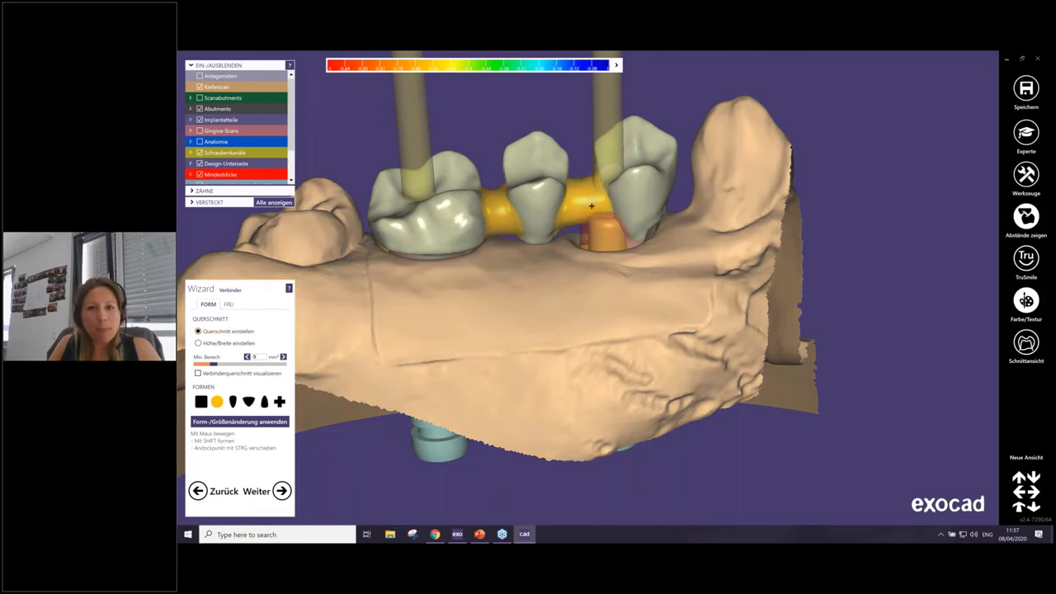
Step: Pull the left connector lower and thicker, undoing a trial bulge with Ctrl+Z
right_drag(591, 206, 498, 259)
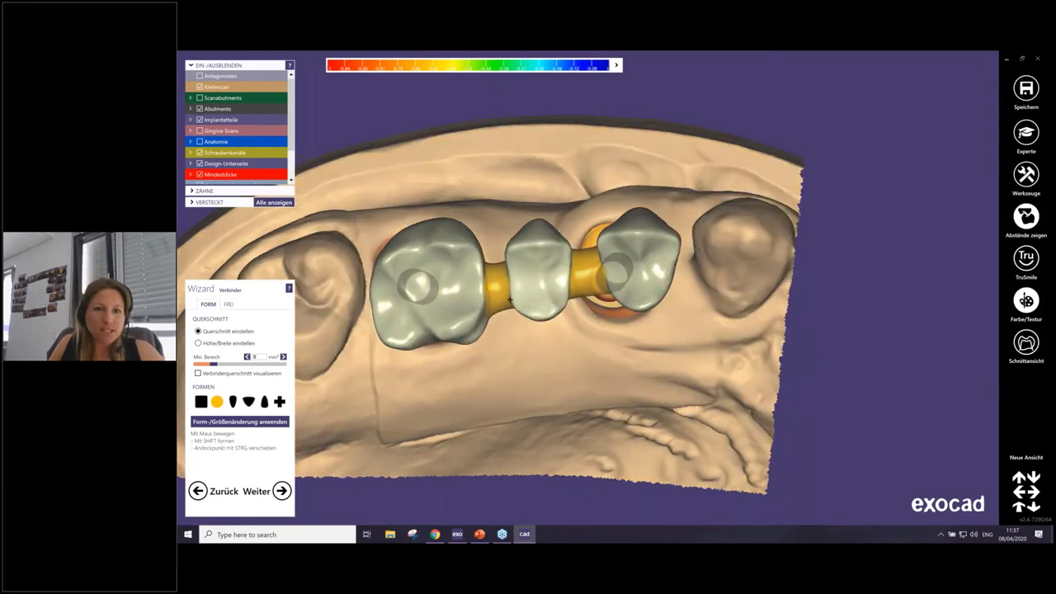
drag(498, 259, 502, 294)
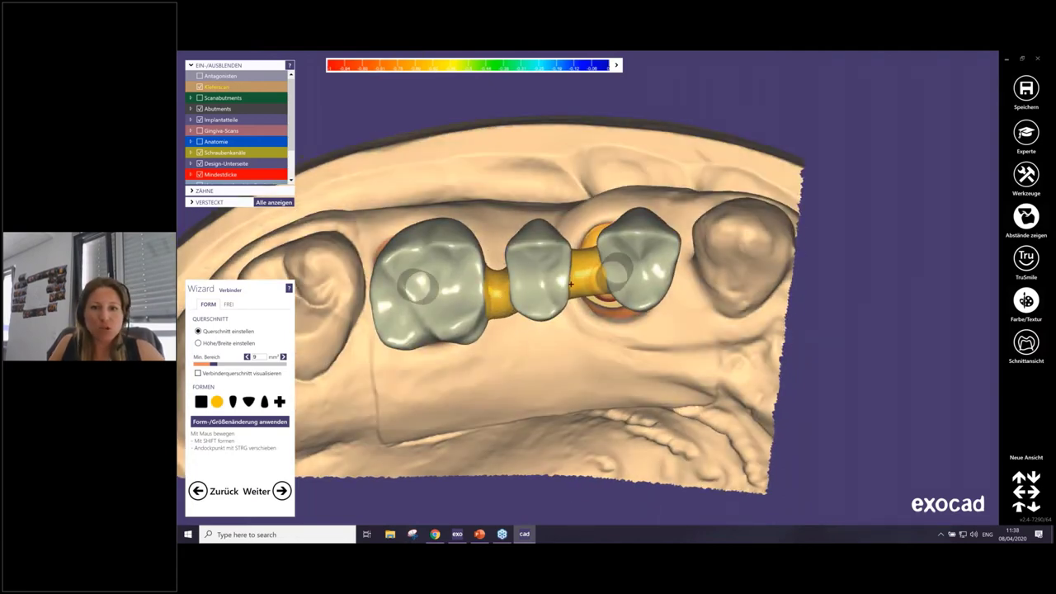
mouse_move(555, 318)
right_down()
mouse_move(509, 253)
mouse_move(495, 283)
mouse_move(457, 148)
right_up()
scroll(439, 285, up, 3)
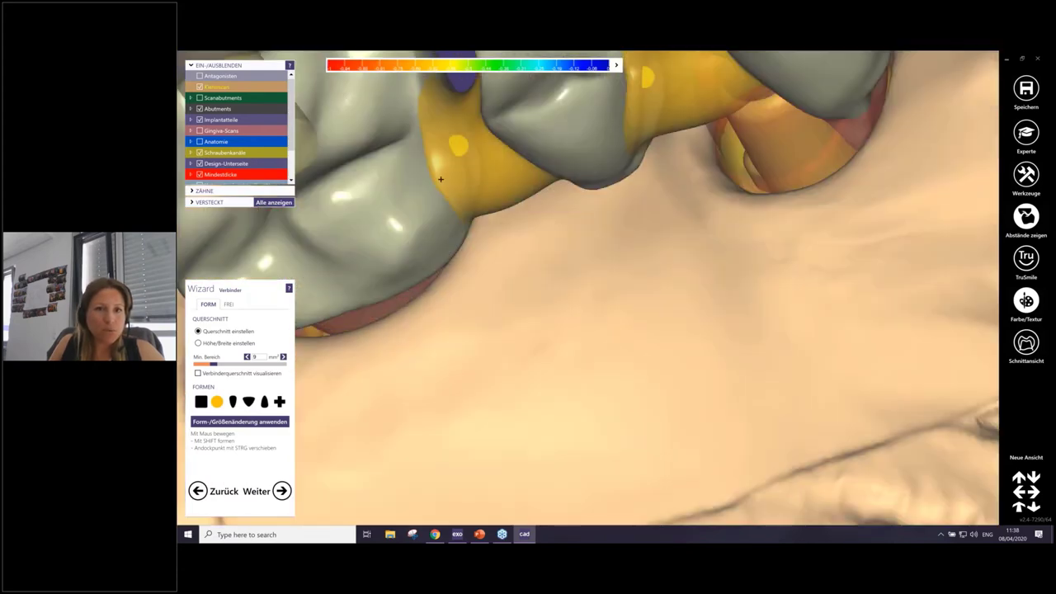
scroll(457, 148, up, 2)
shift+drag(456, 149, 441, 180)
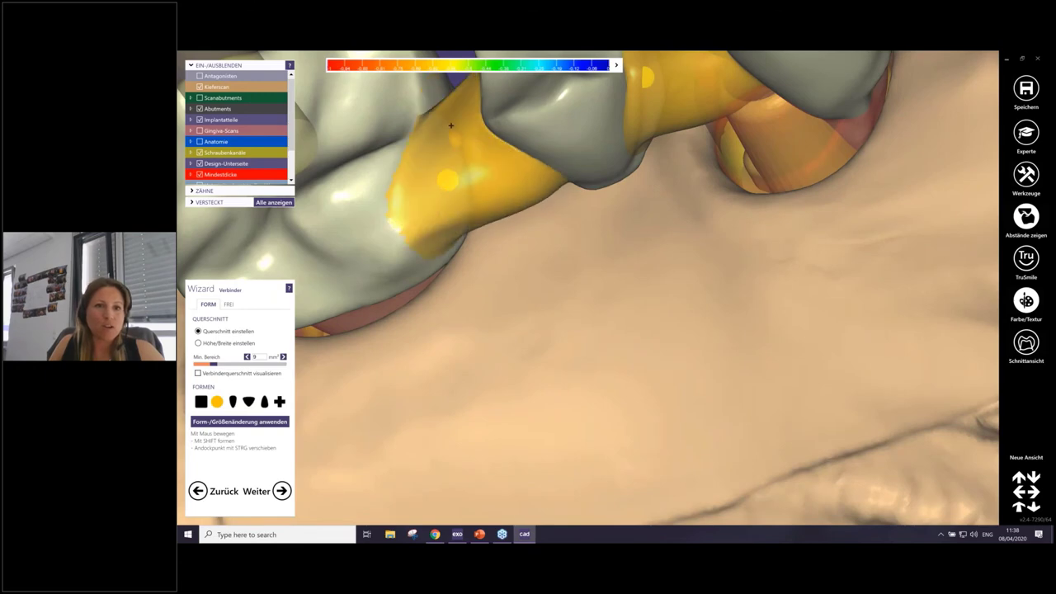
key(ctrl+z)
scroll(484, 136, down, 2)
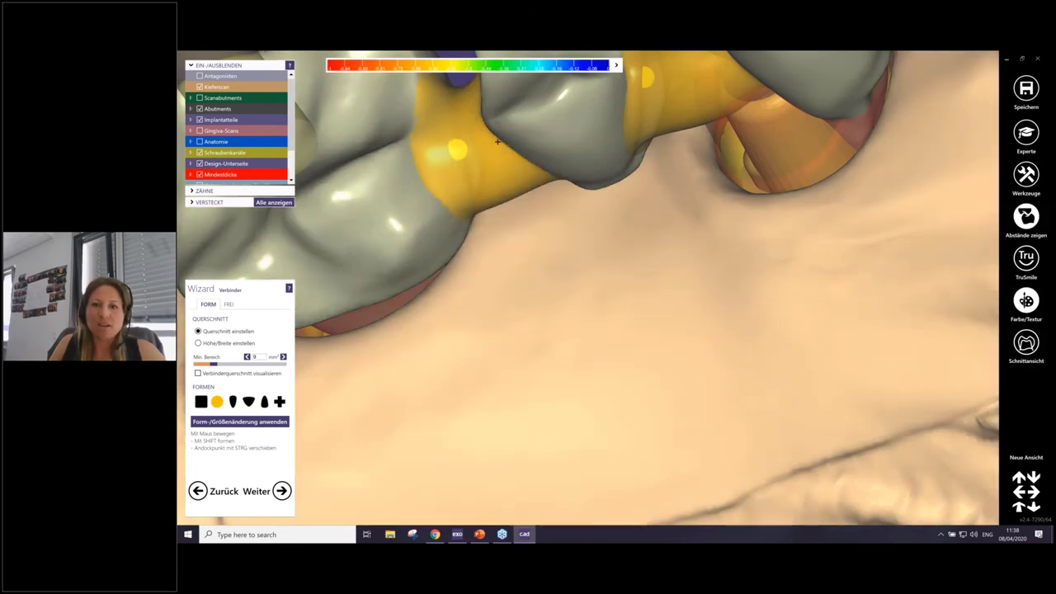
mouse_move(484, 136)
right_down()
mouse_move(603, 160)
mouse_move(578, 201)
mouse_move(559, 206)
right_up()
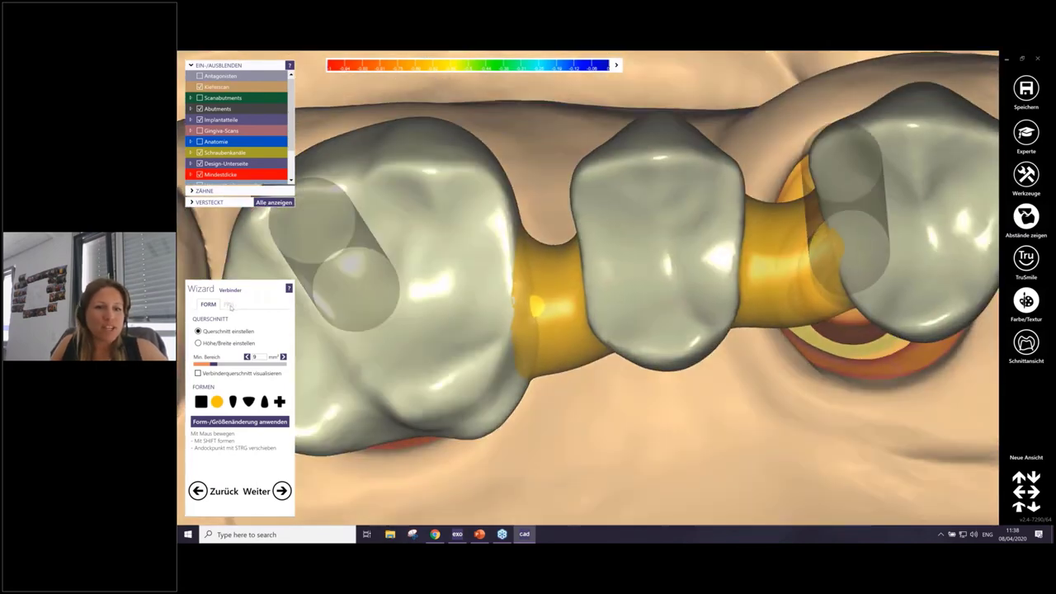
Step: Adjust a left-connector control point in FREI while checking thickness colours, then return to FORM
click(227, 305)
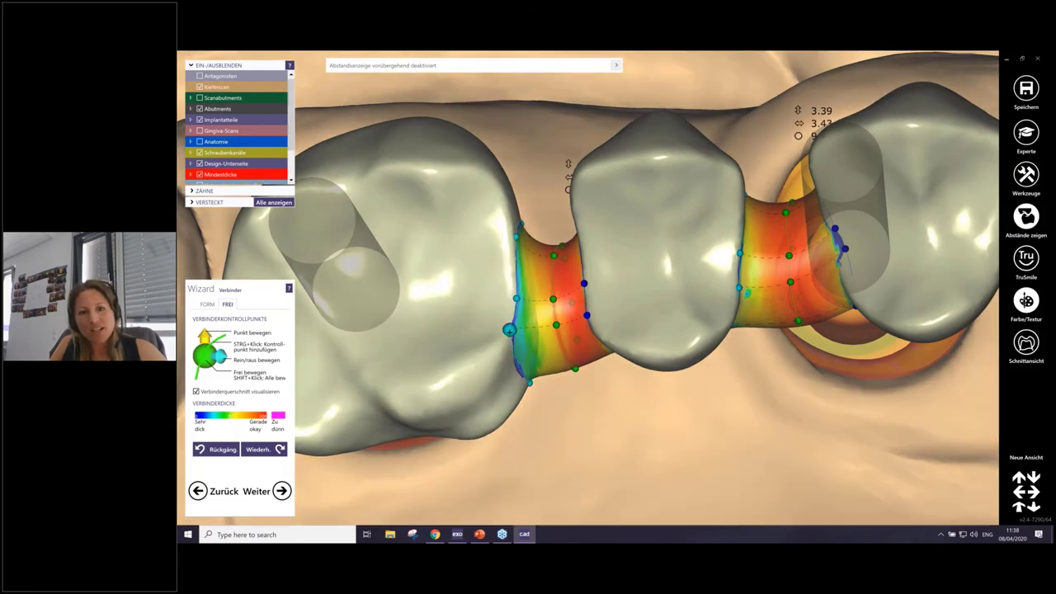
drag(509, 330, 516, 333)
scroll(572, 260, down, 3)
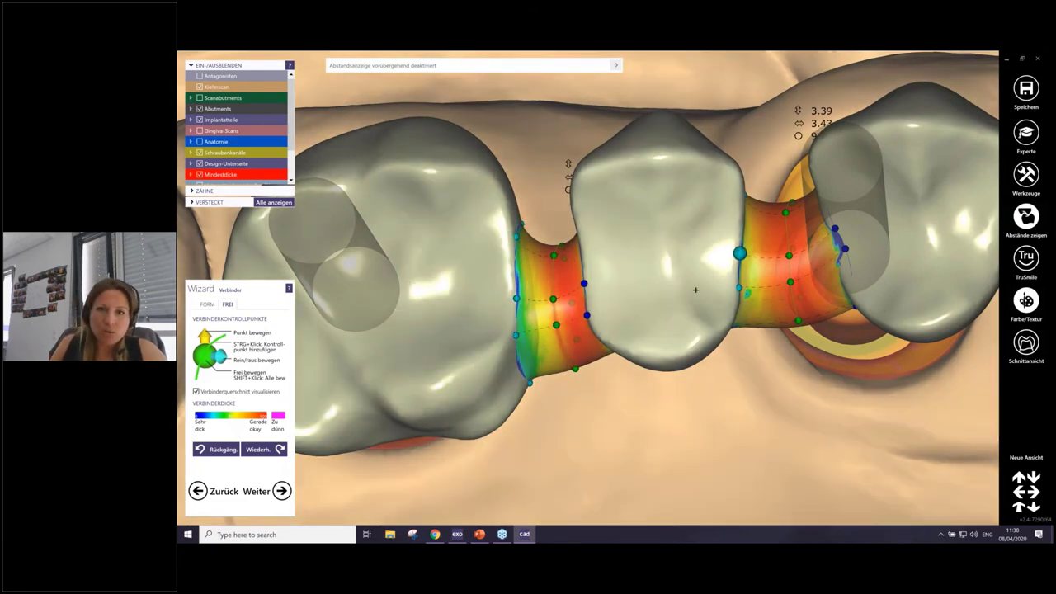
mouse_move(738, 252)
right_down()
mouse_move(695, 290)
mouse_move(726, 215)
right_up()
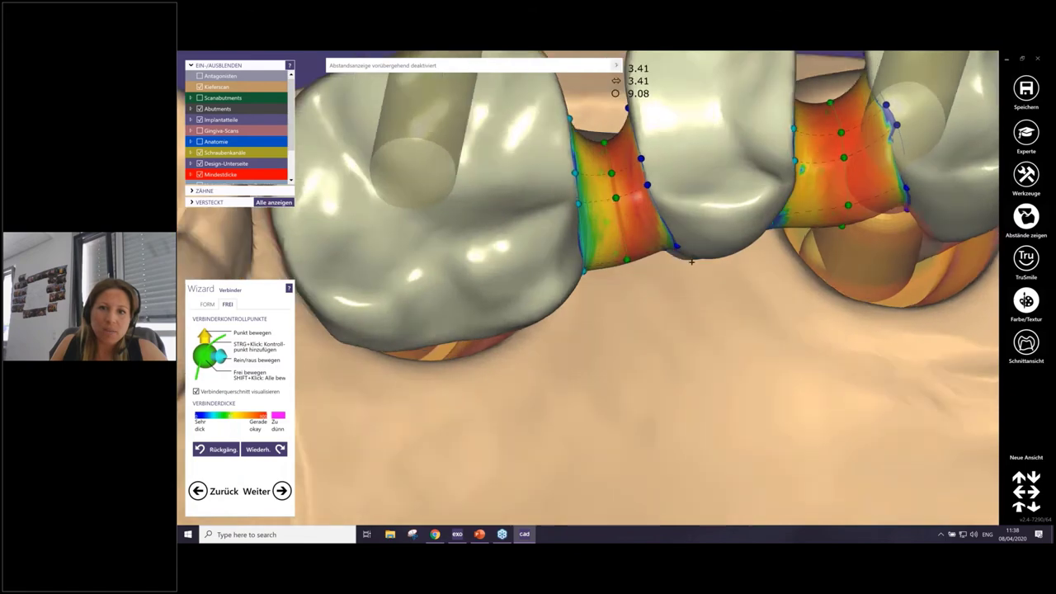
scroll(743, 149, up, 2)
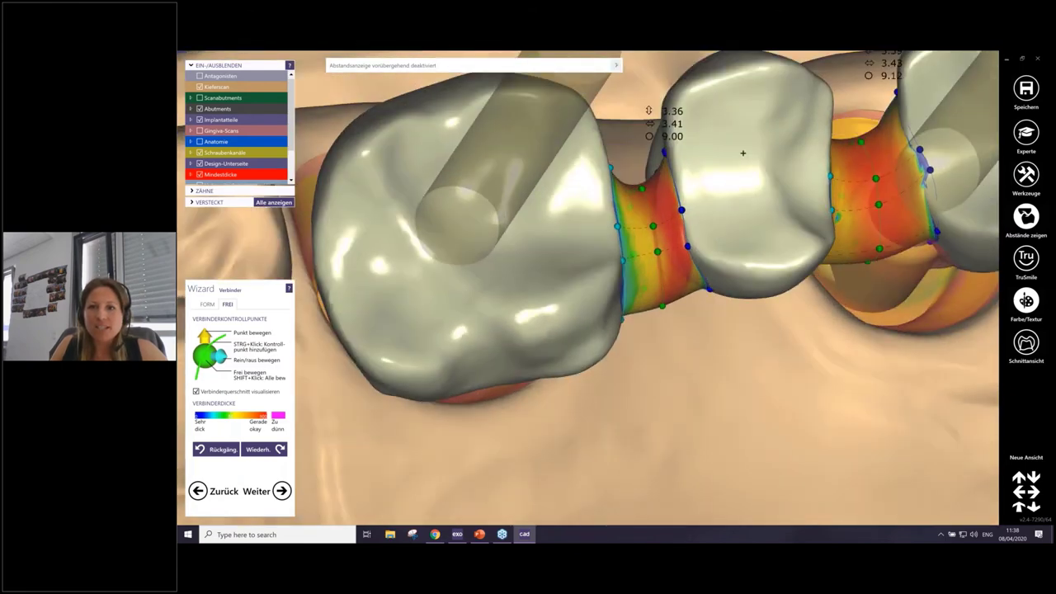
right_drag(744, 152, 523, 344)
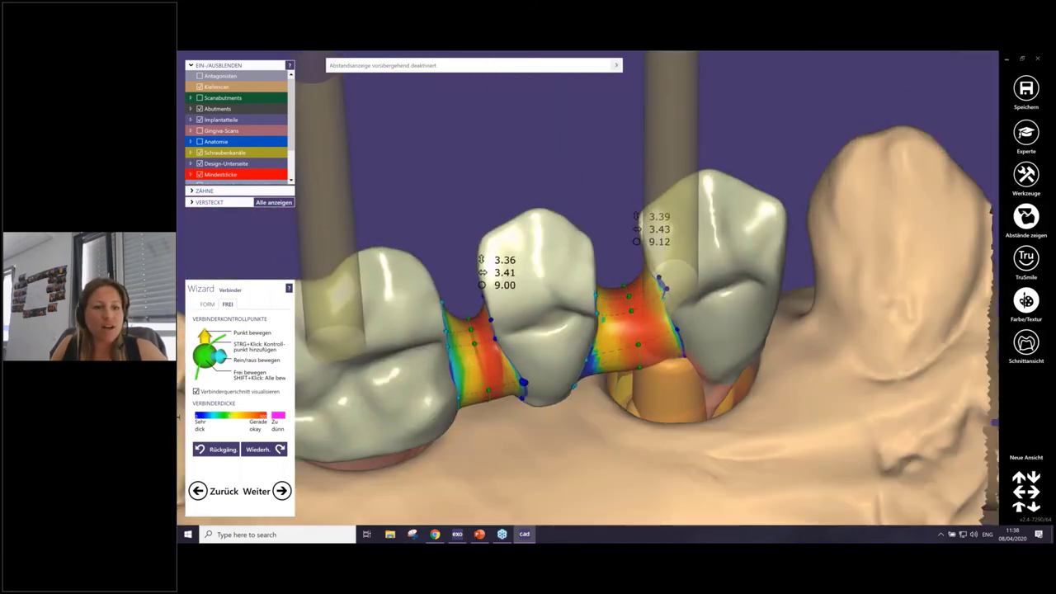
click(208, 304)
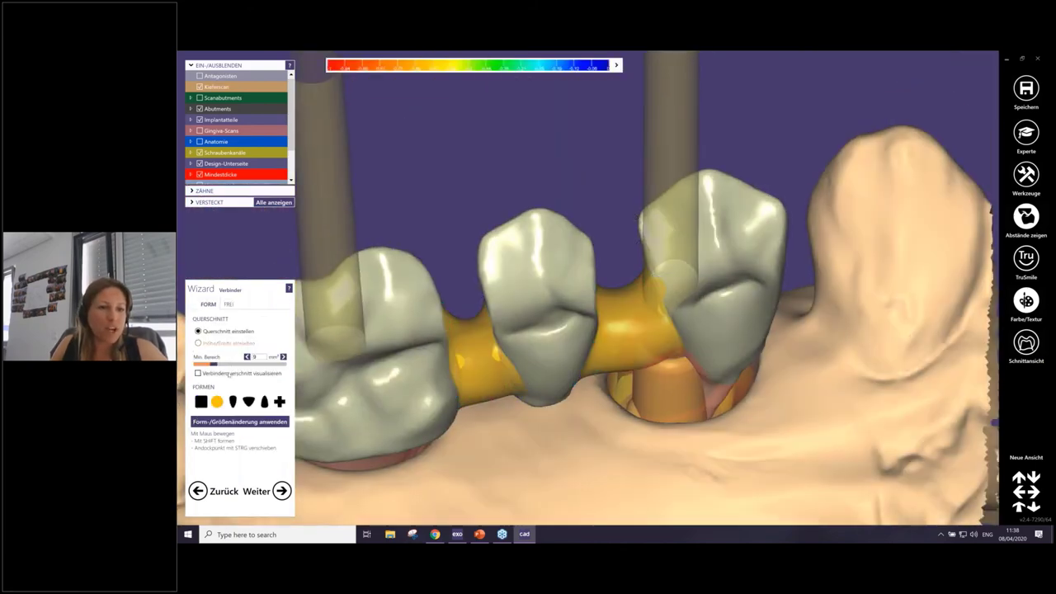
click(239, 422)
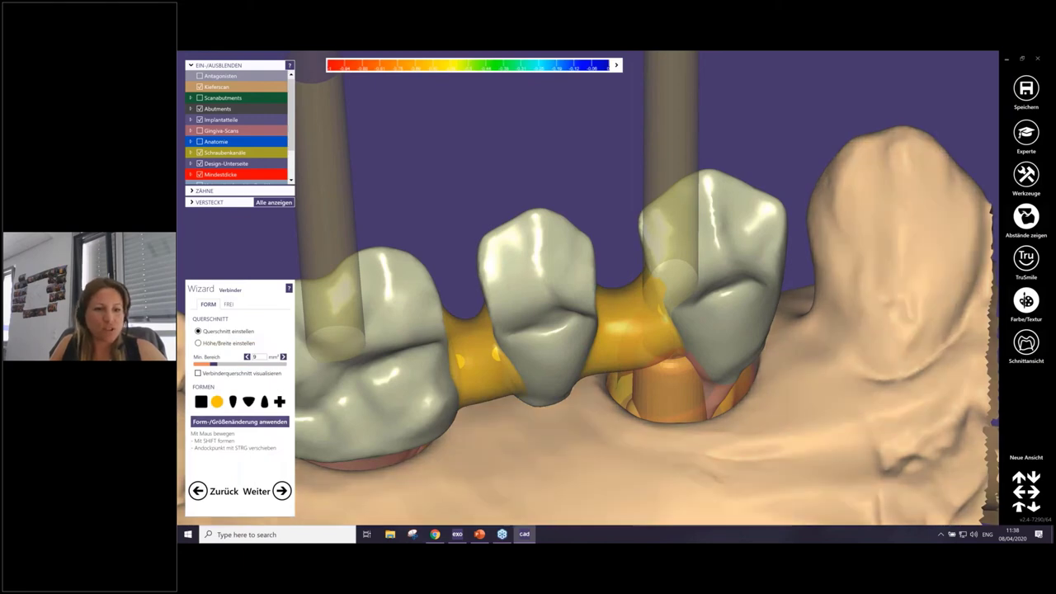
Step: Generate the virtual waxup of the three-unit bridge and view it from an oblique angle
click(280, 491)
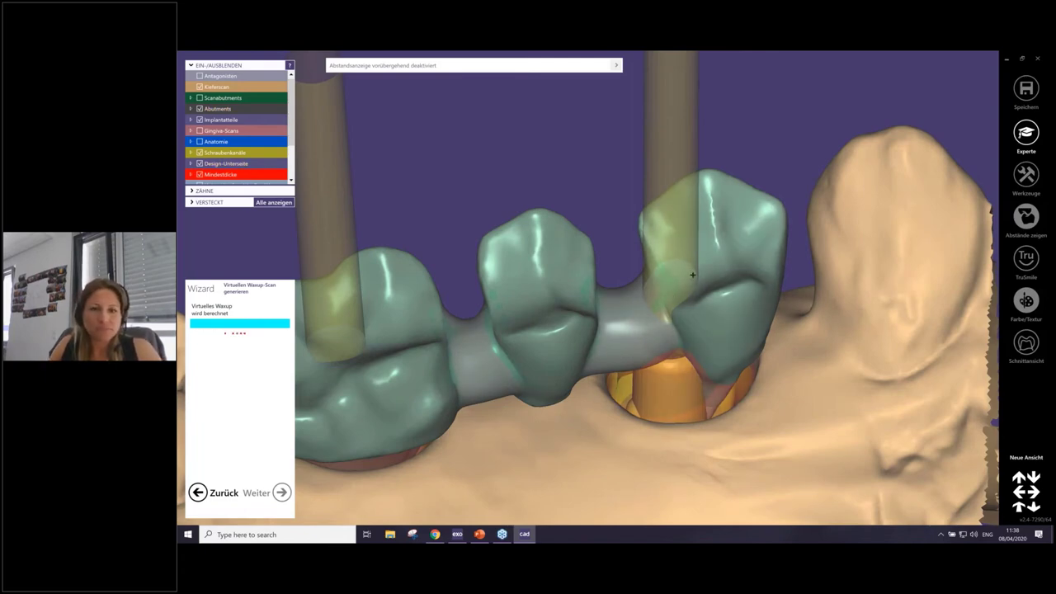
scroll(693, 275, down, 3)
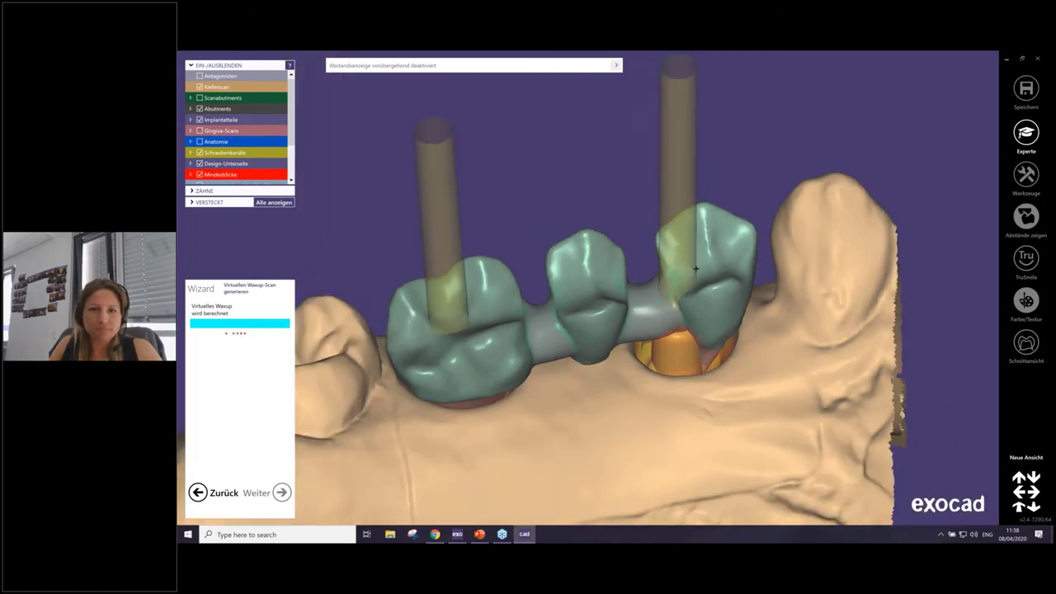
mouse_move(696, 268)
right_down()
mouse_move(687, 267)
mouse_move(729, 183)
right_up()
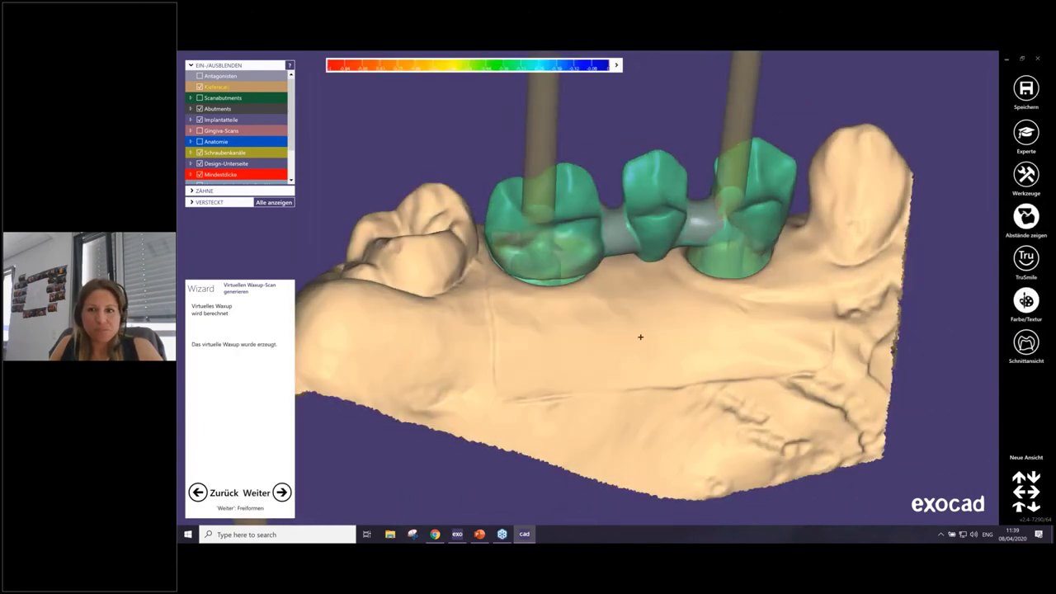
Step: Pass through Freiformen without changes and advance to Gestaltung Schraubenkanal
click(281, 492)
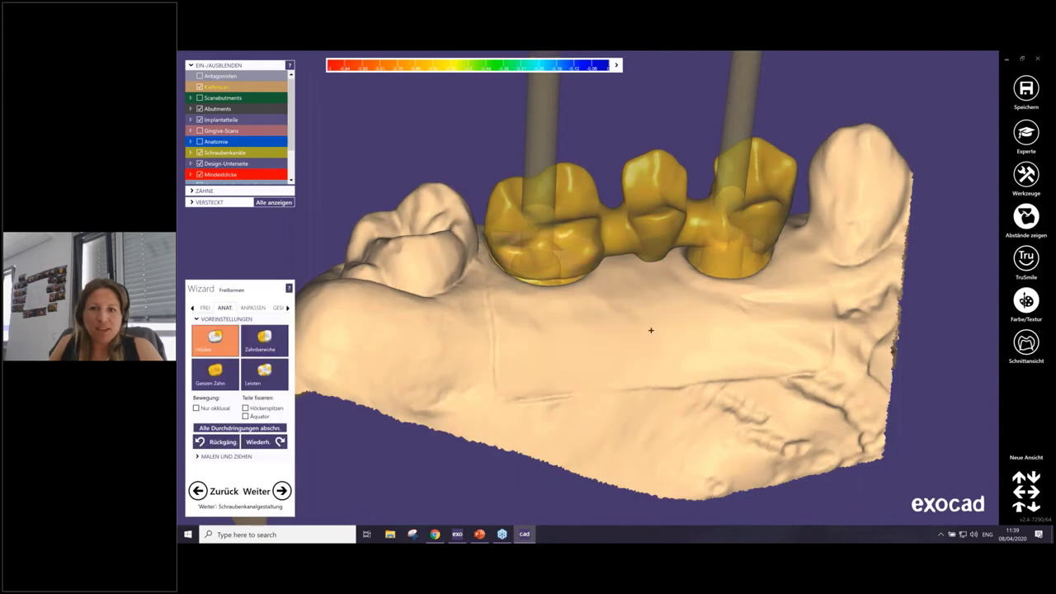
right_drag(651, 330, 651, 329)
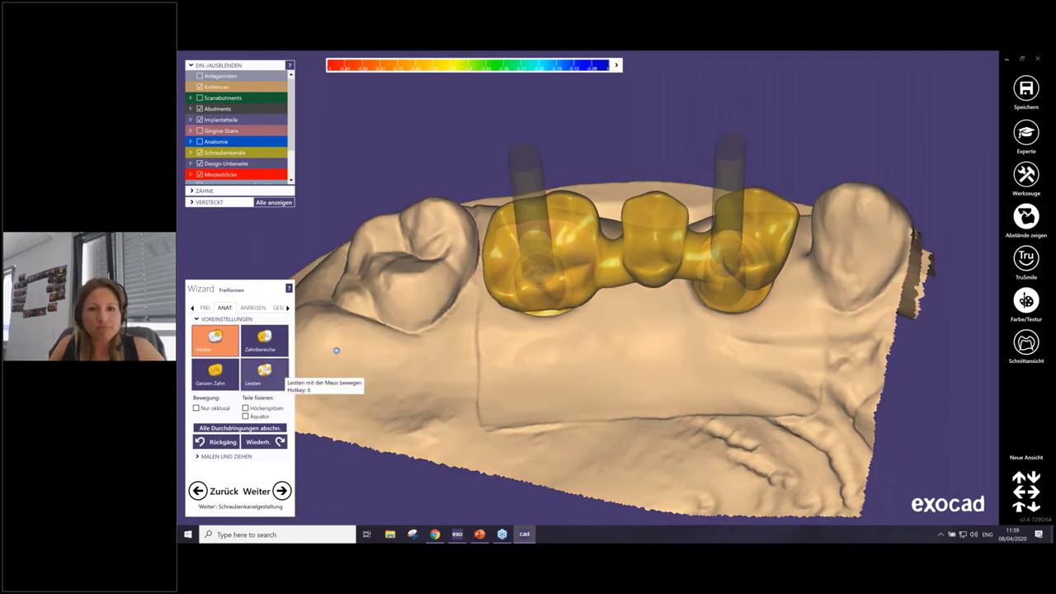
click(561, 389)
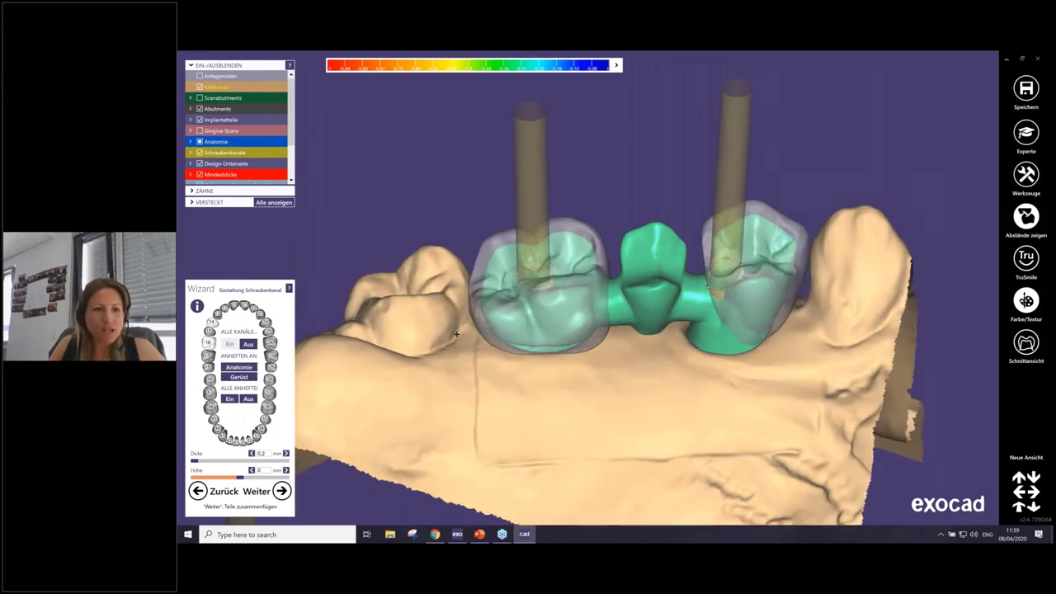
right_drag(456, 333, 724, 254)
click(229, 343)
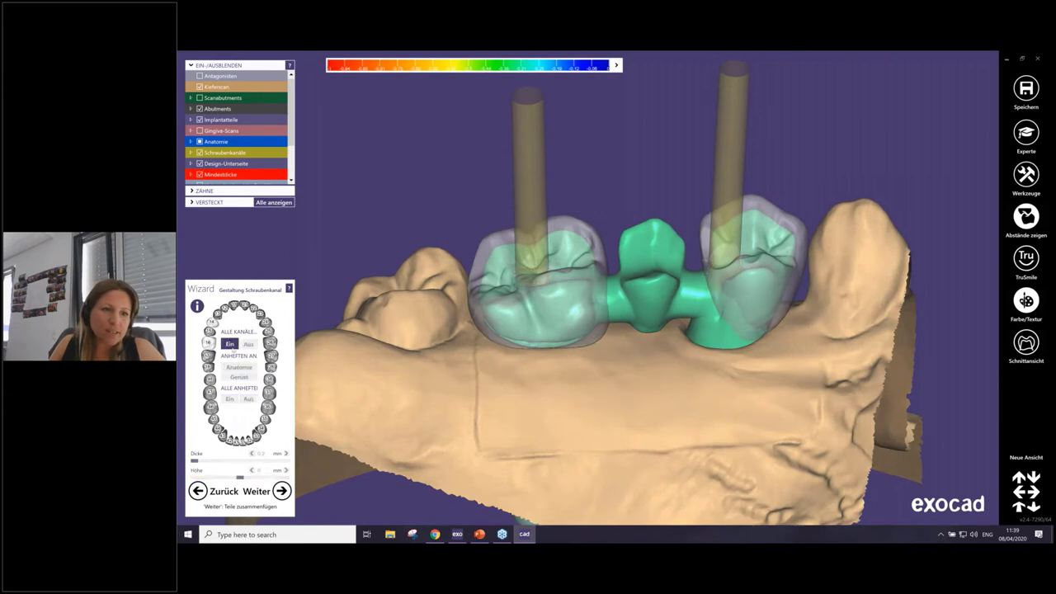
click(249, 343)
right_drag(495, 346, 531, 334)
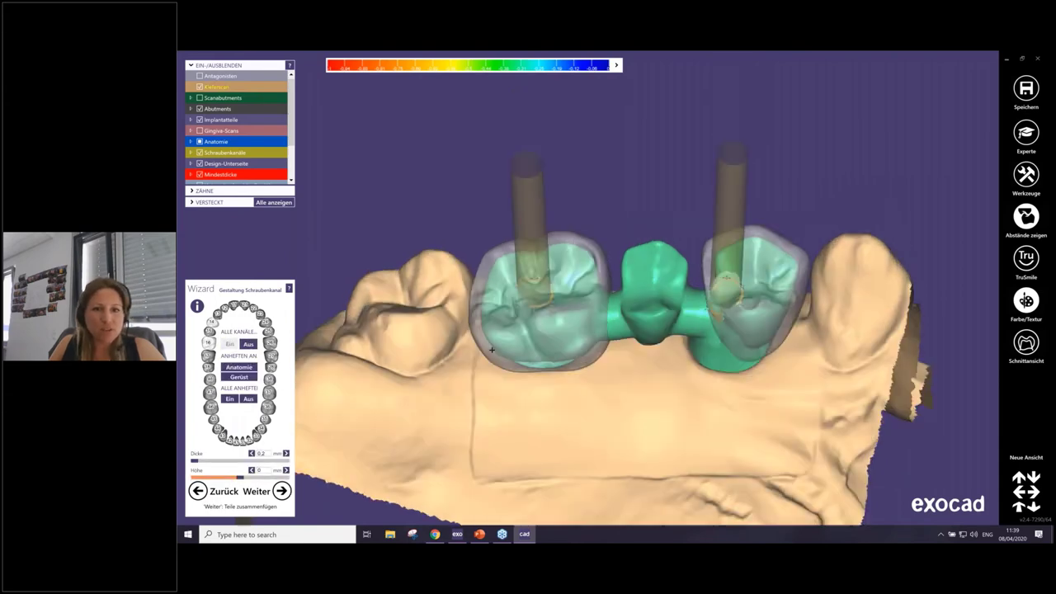
scroll(531, 334, up, 5)
scroll(531, 334, up, 2)
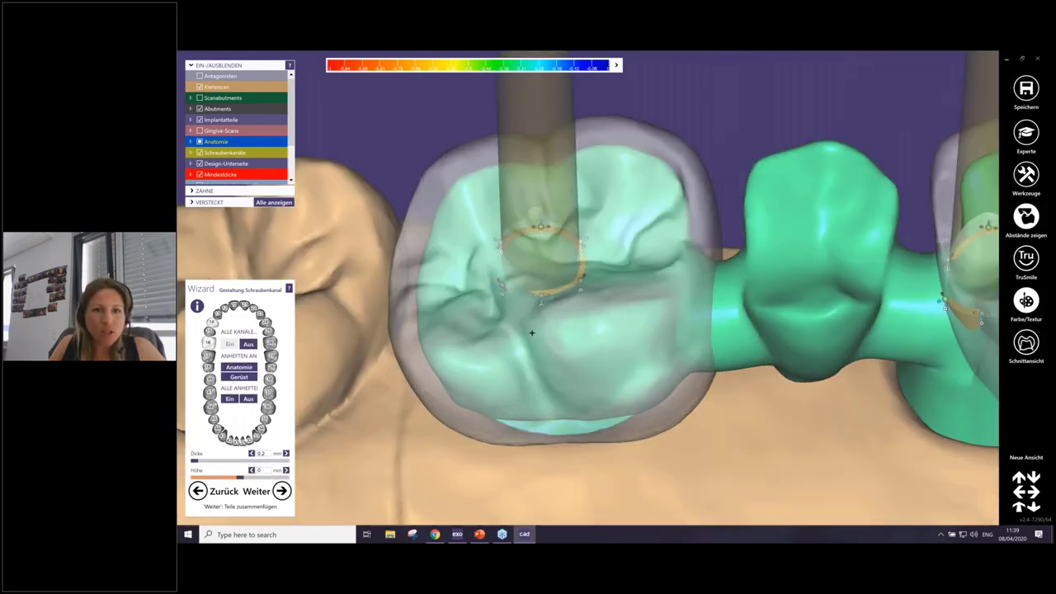
right_drag(531, 333, 543, 242)
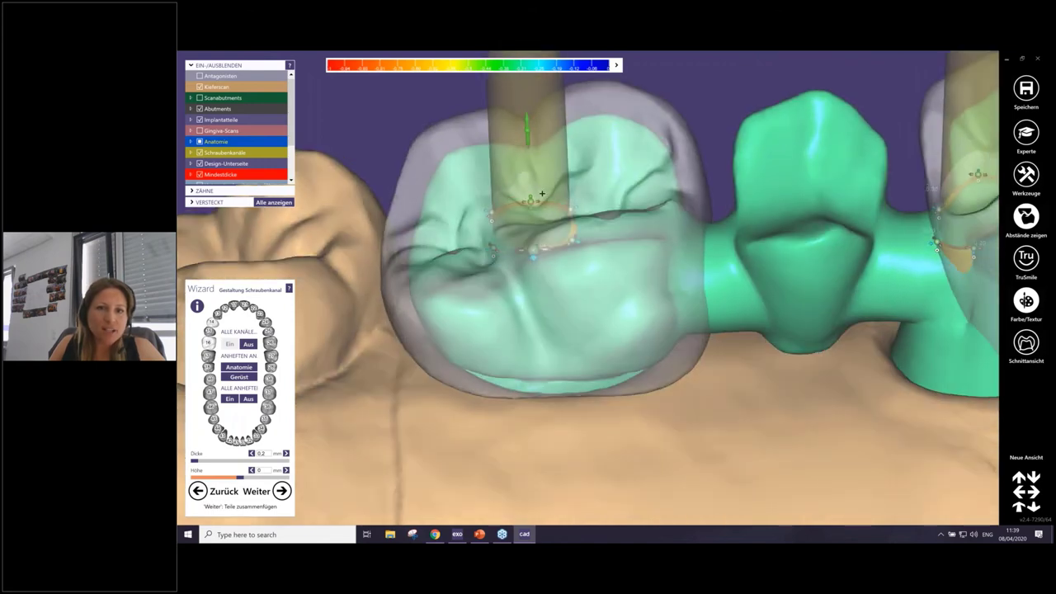
scroll(545, 241, up, 3)
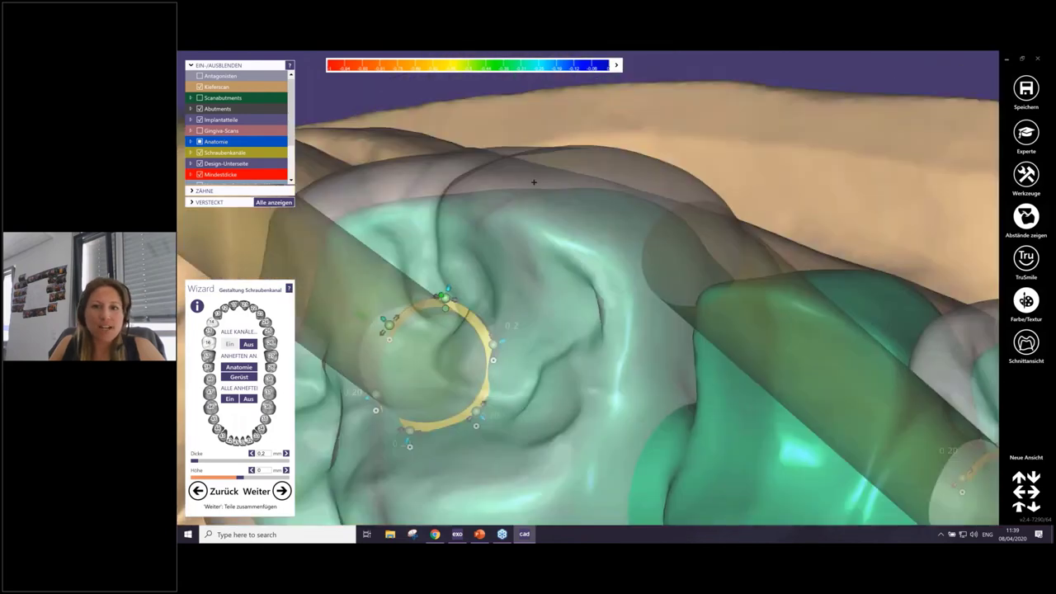
mouse_move(534, 182)
right_down()
mouse_move(377, 295)
mouse_move(561, 279)
right_up()
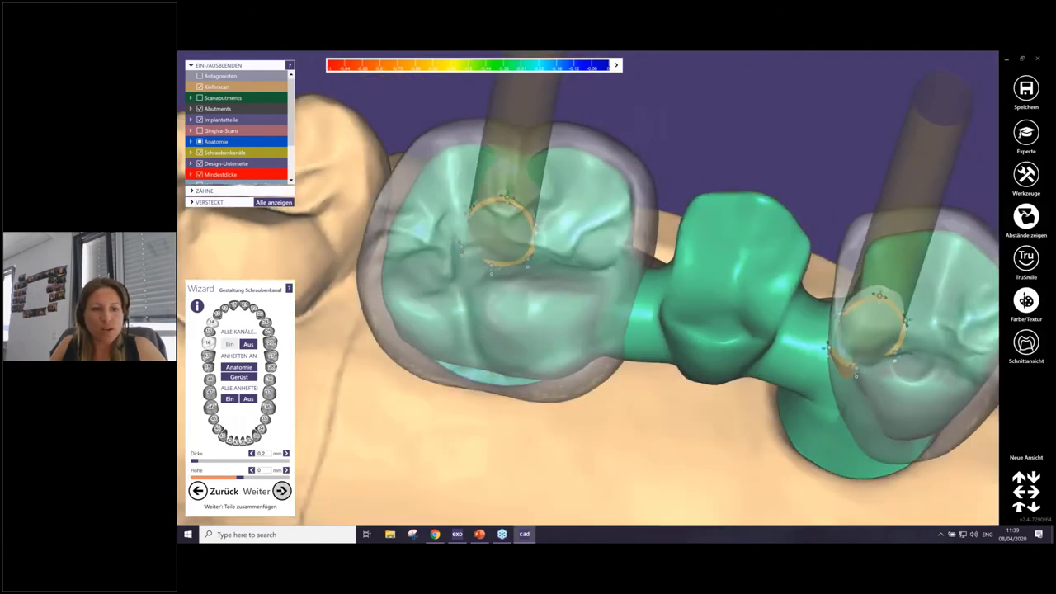
Step: Accept the screw channels and choose 'Fertige Teile freiformen' for the merged bridge
click(281, 491)
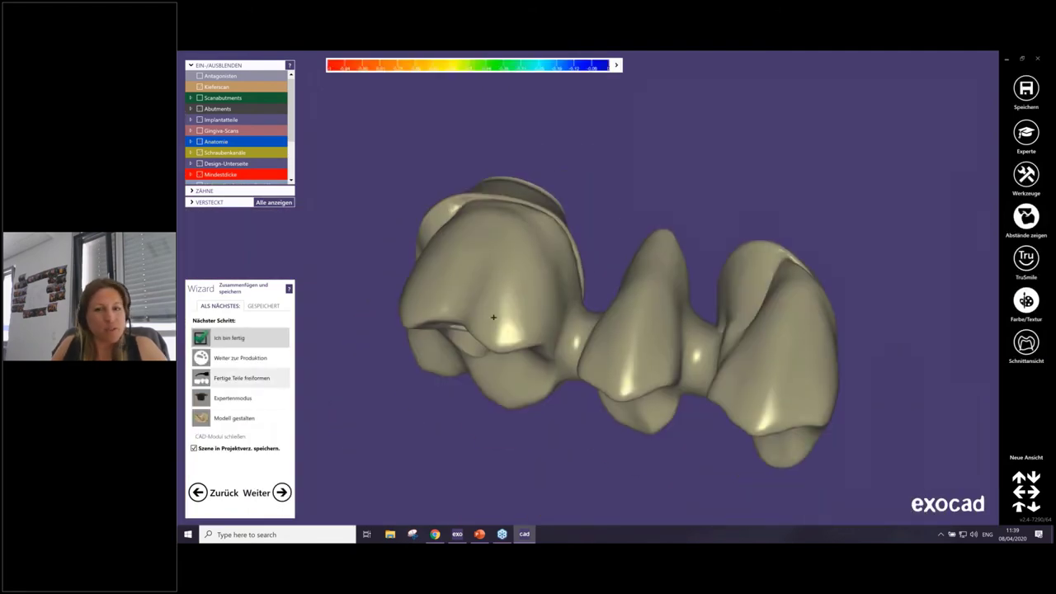
click(232, 380)
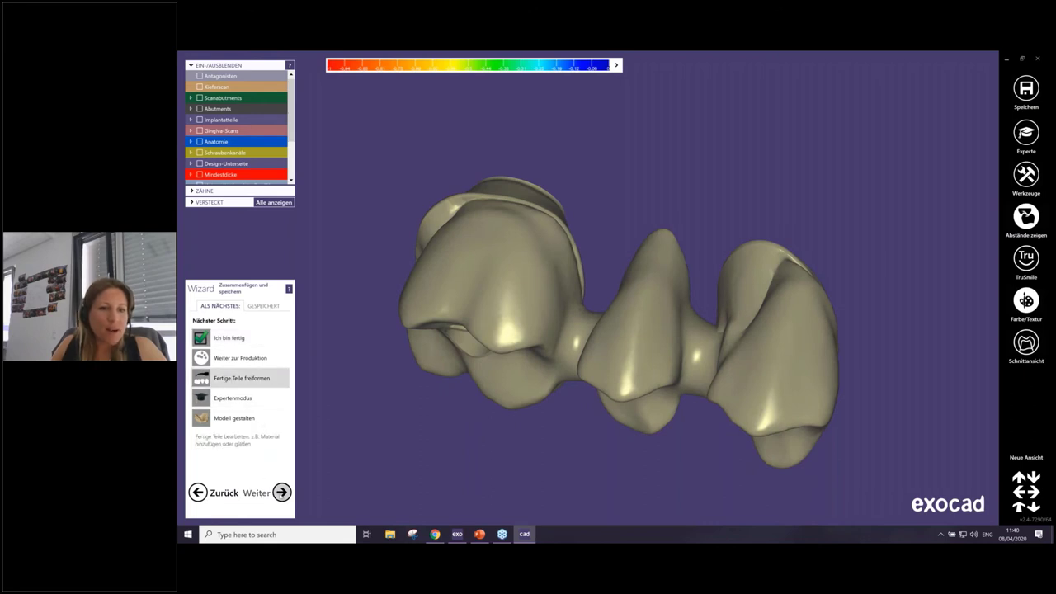
click(282, 493)
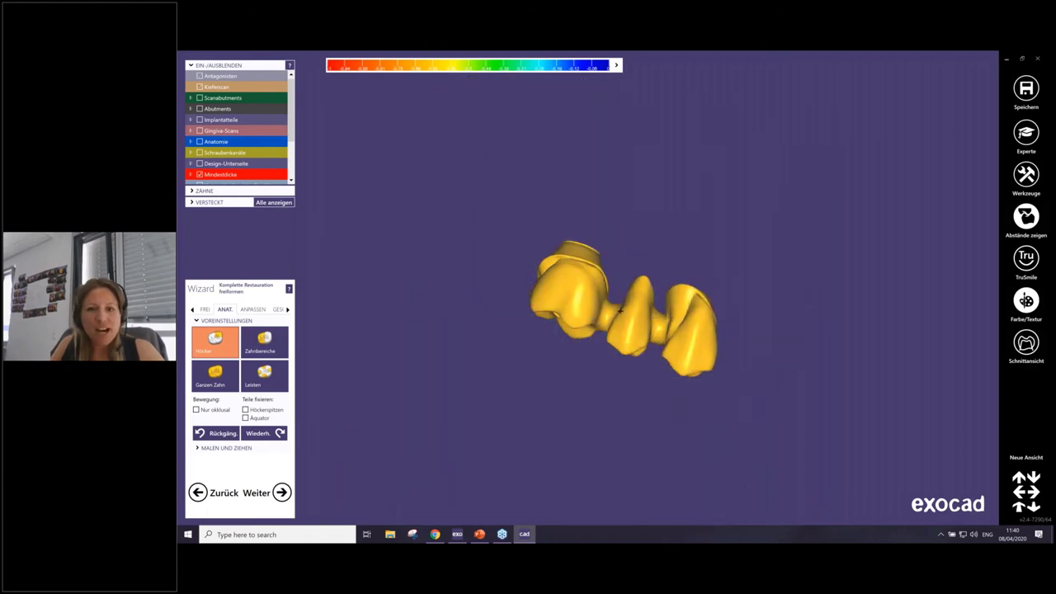
Step: Select the Glätten brush, inspect the bridge sides and screw access holes, and finish freeforming
scroll(610, 310, up, 2)
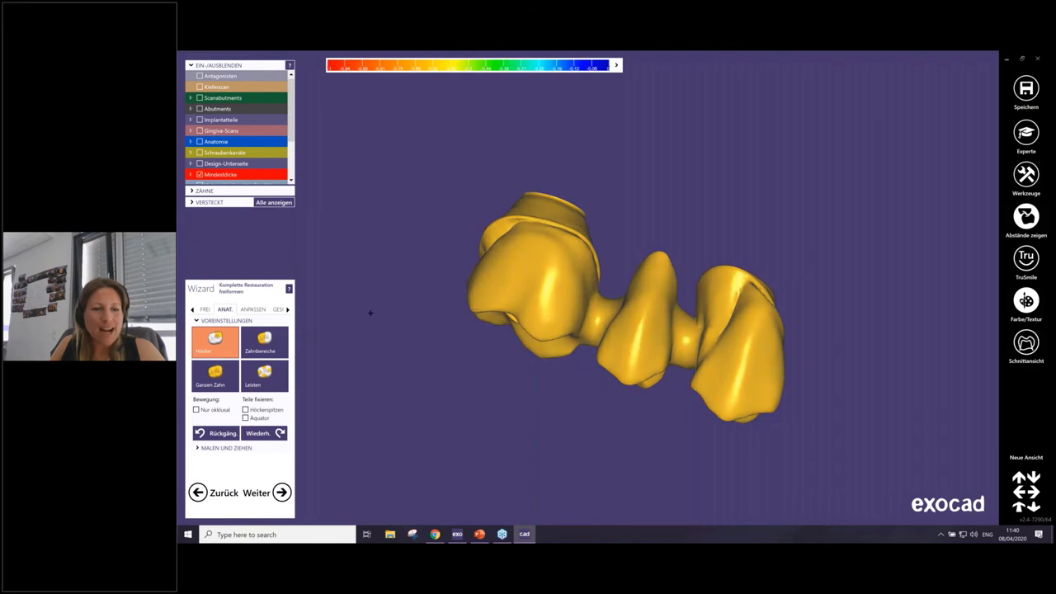
click(208, 309)
click(264, 335)
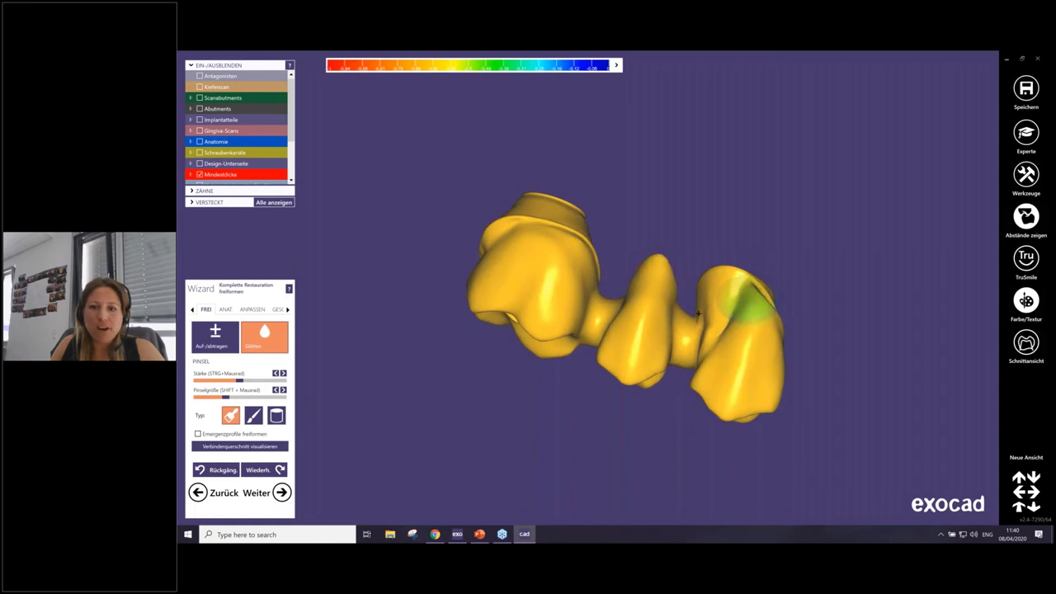
middle_drag(700, 353, 850, 176)
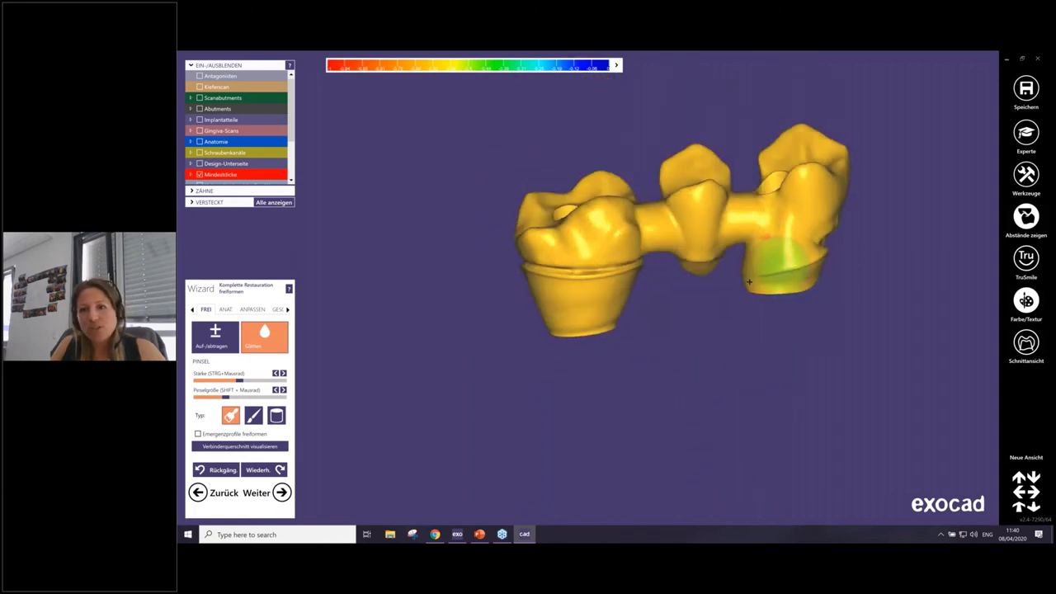
mouse_move(809, 223)
right_down()
mouse_move(750, 209)
mouse_move(698, 245)
mouse_move(627, 268)
mouse_move(551, 258)
mouse_move(638, 343)
mouse_move(608, 330)
right_up()
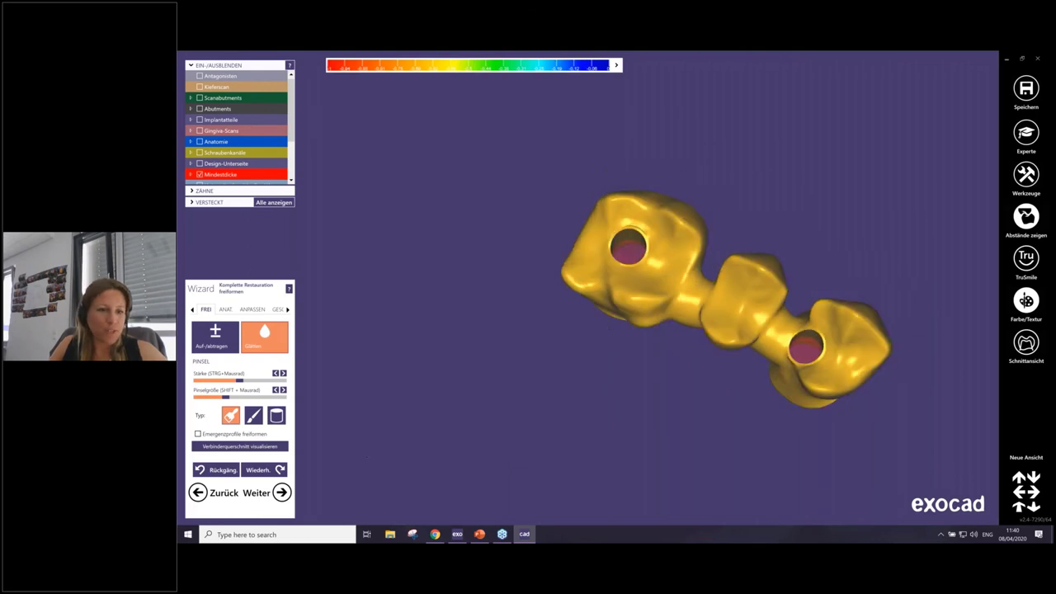
click(282, 492)
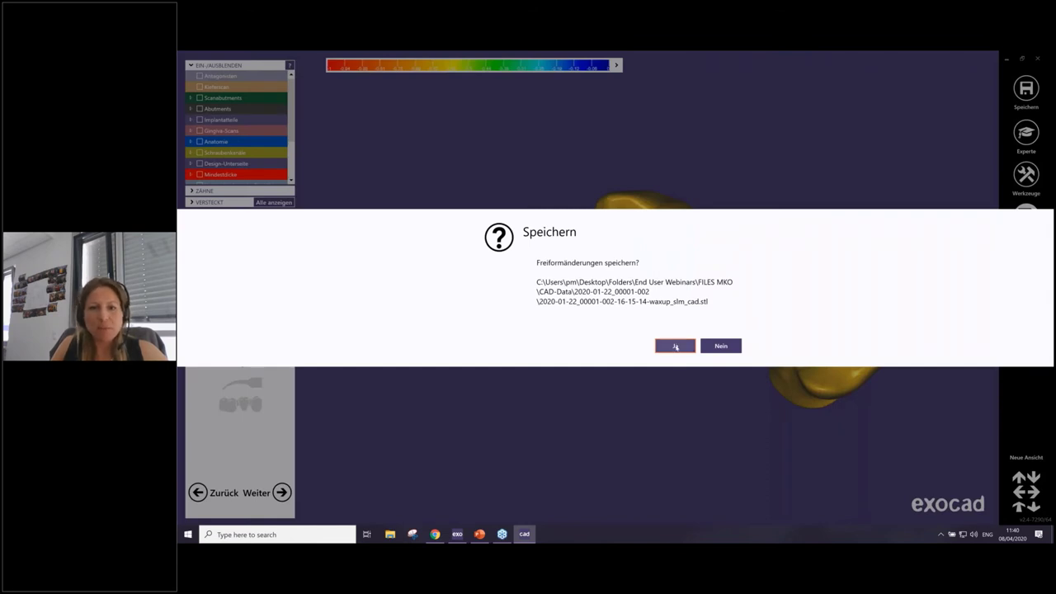
Step: Confirm saving the freeform changes and finish the wizard in Expertenmodus
click(675, 347)
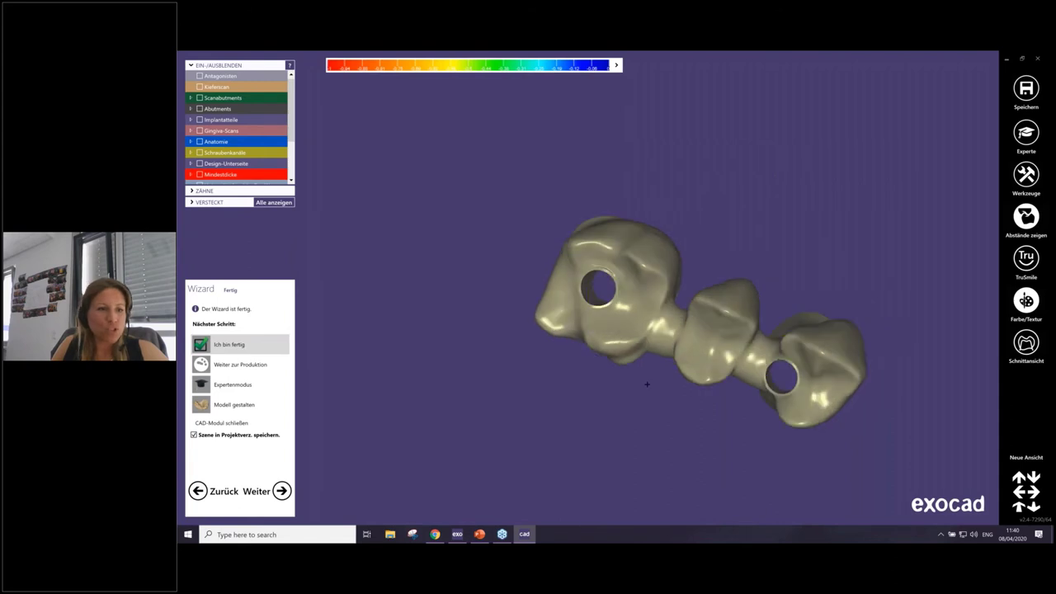
click(248, 384)
click(282, 491)
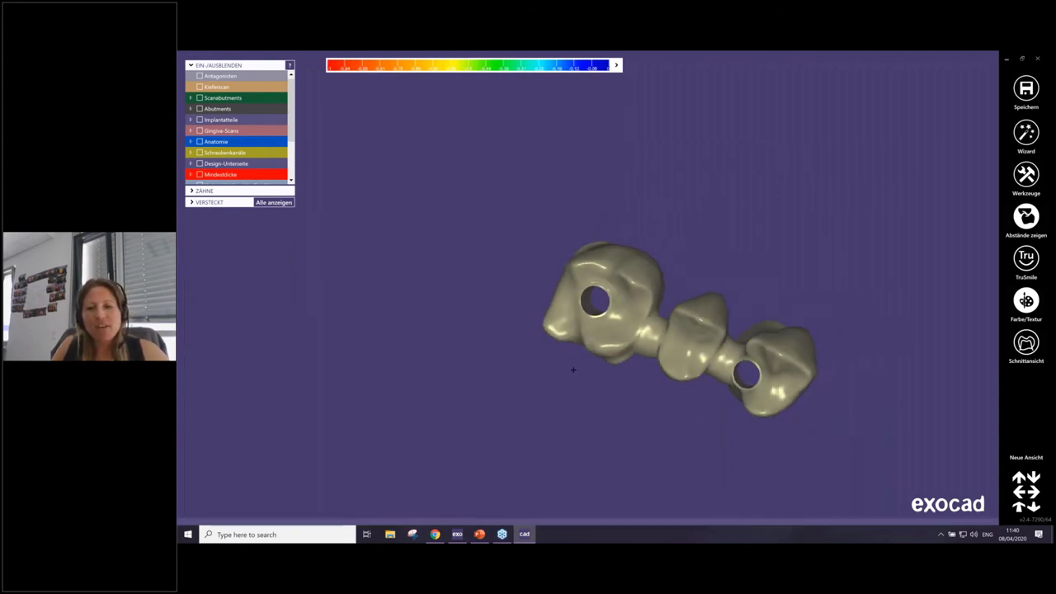
scroll(575, 367, down, 3)
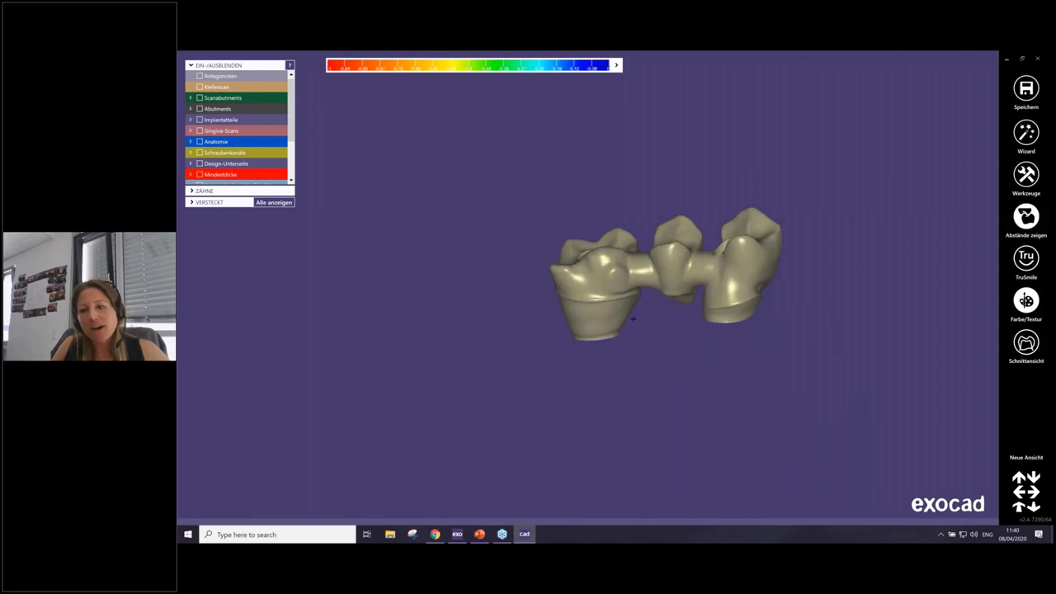
mouse_move(600, 500)
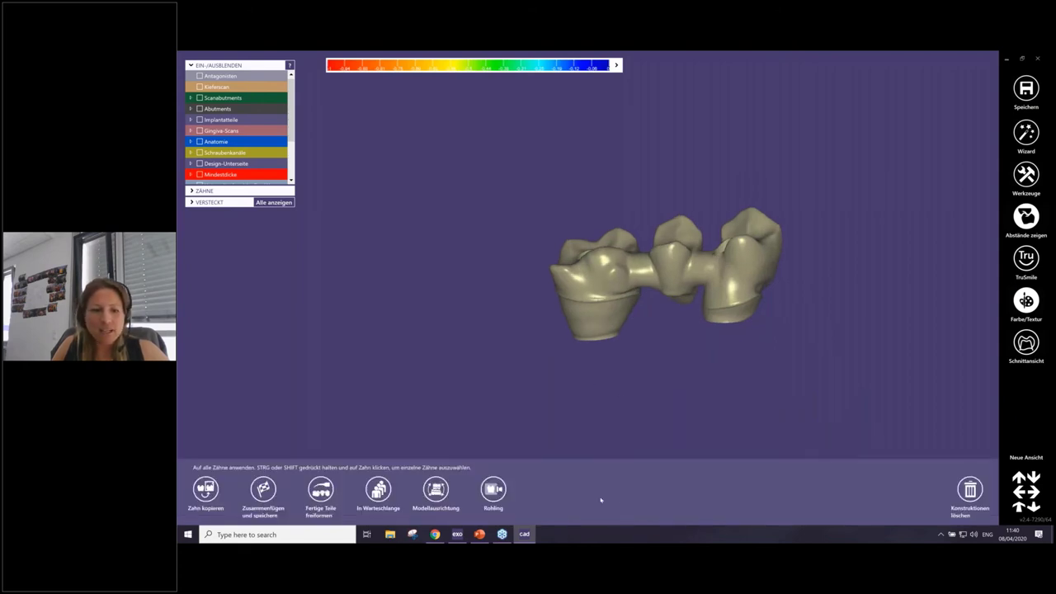
Step: Delete the merged waxup via Konstruierte Teile löschen and confirm with OK
right_click(642, 157)
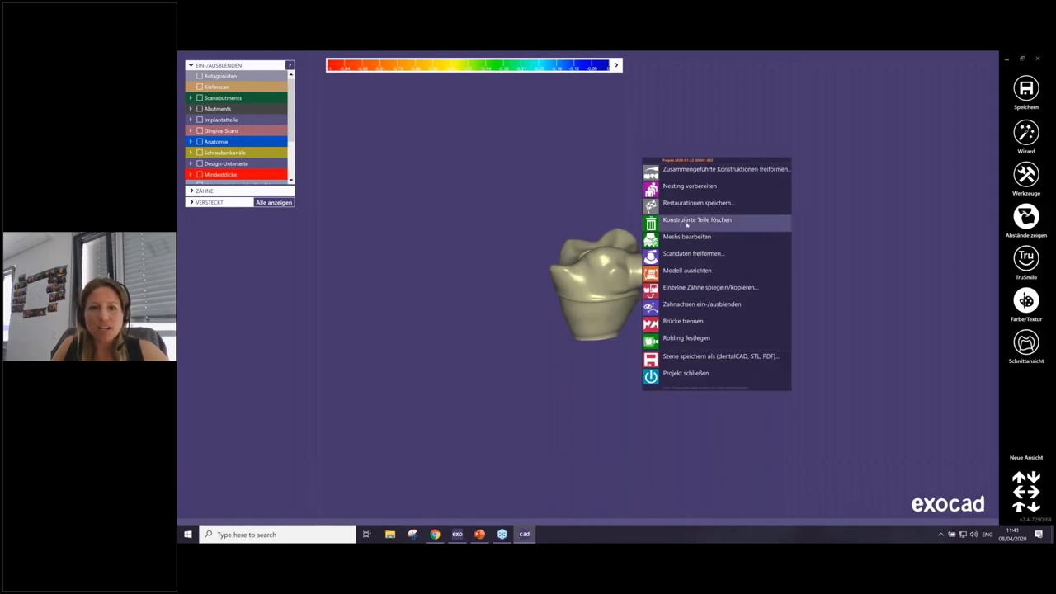
click(704, 231)
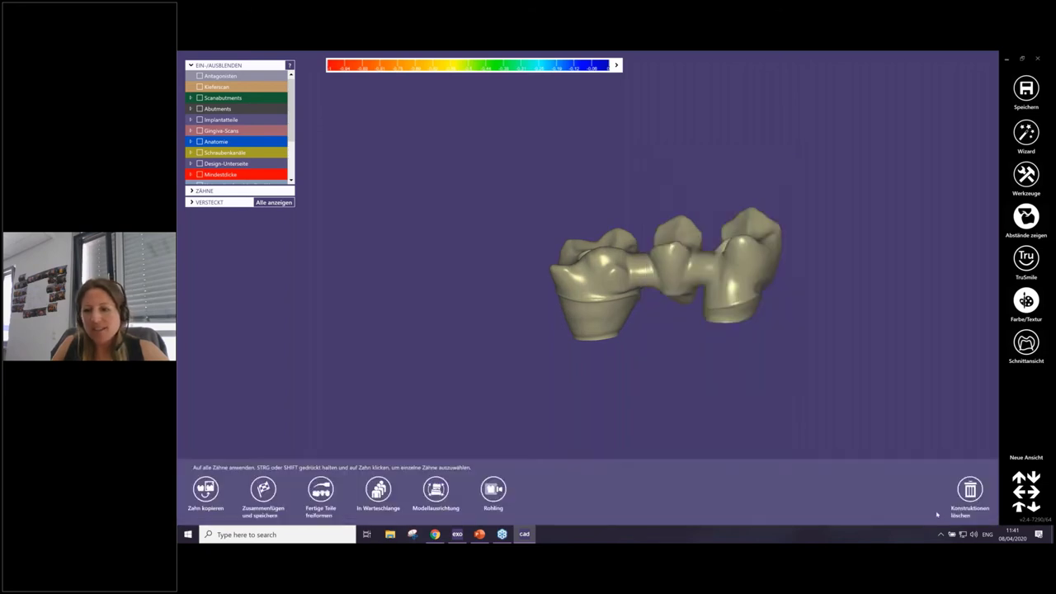
click(969, 489)
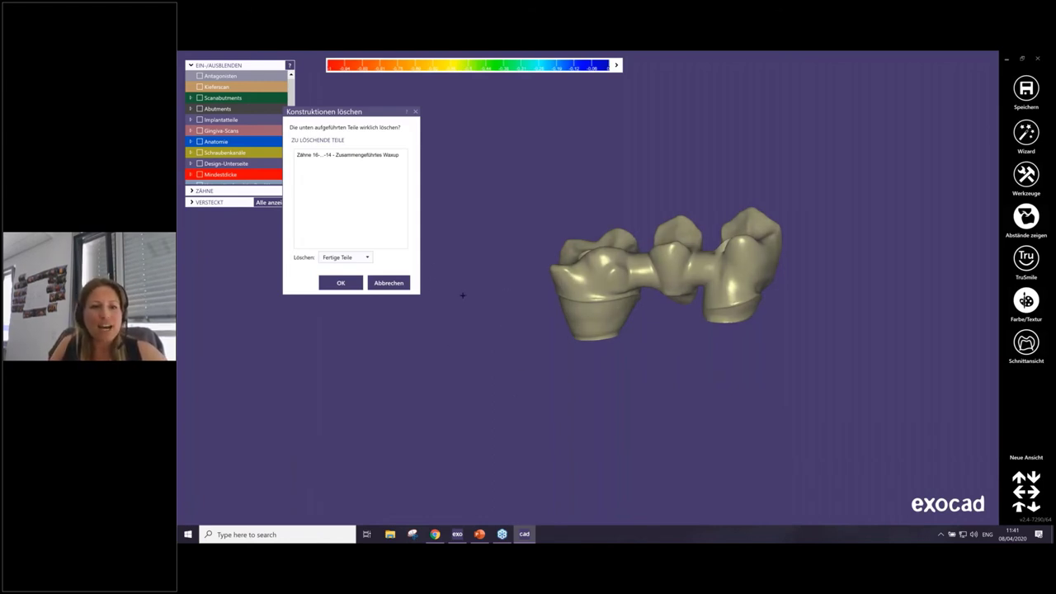
click(341, 283)
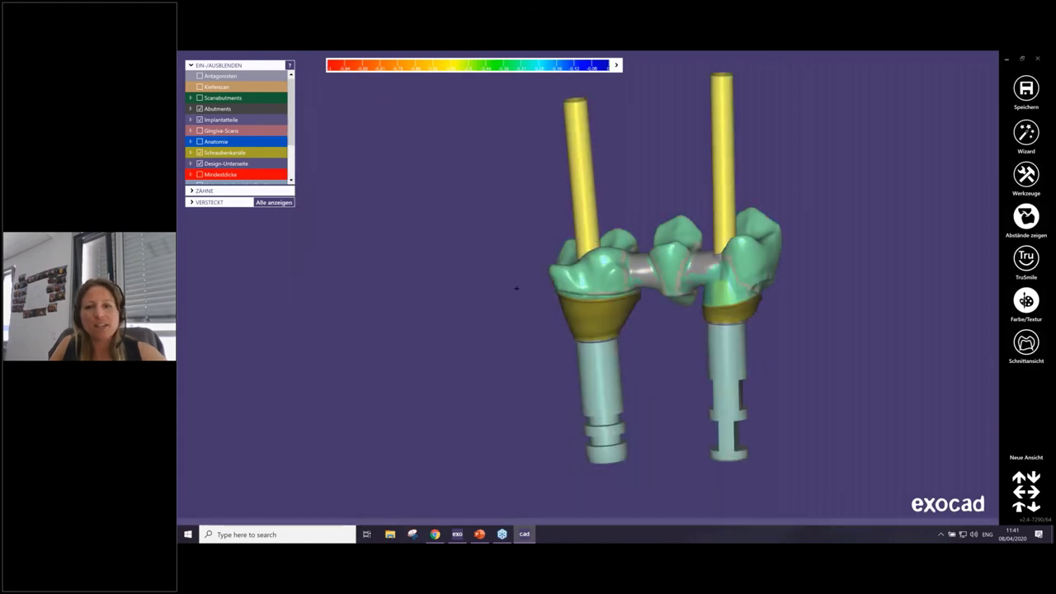
Step: Rotate the bridge and run 'Implantat Anschluss Bibliothek wechseln' from the anatomical waxup's context menu
right_drag(519, 289, 669, 267)
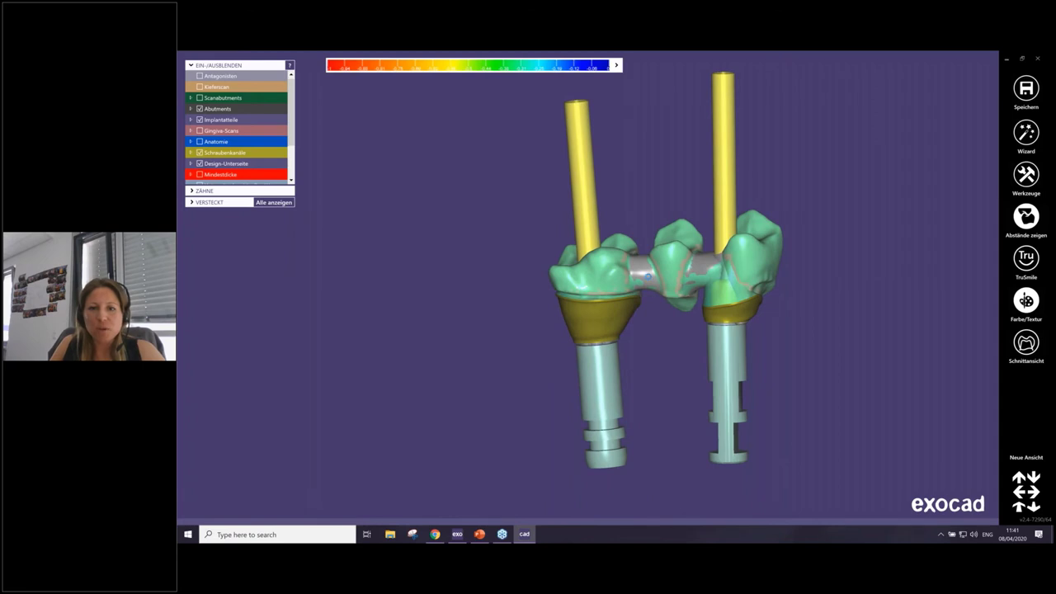
right_click(648, 276)
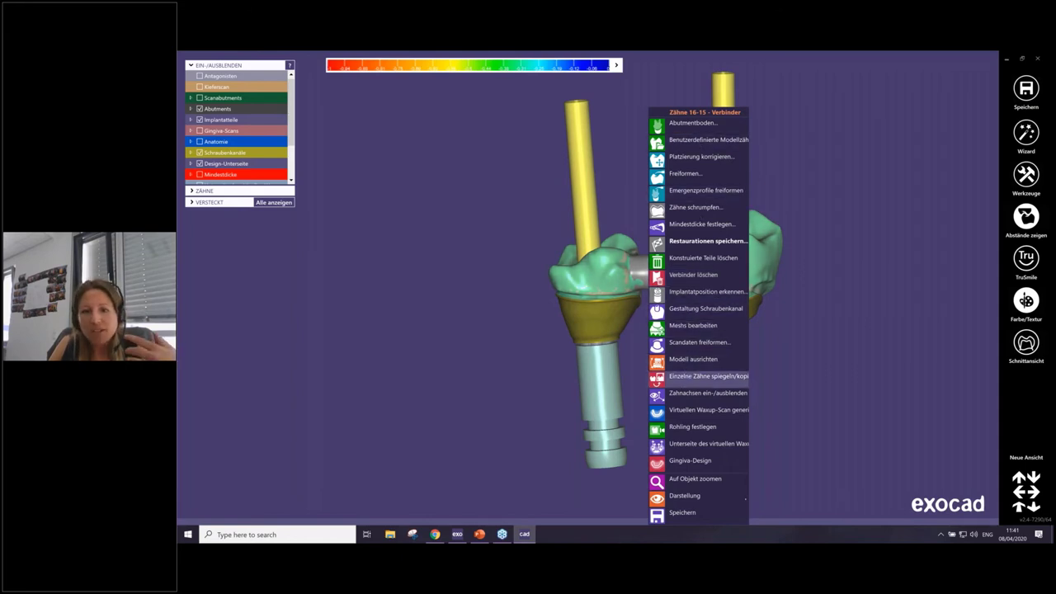
right_drag(502, 325, 498, 295)
click(497, 295)
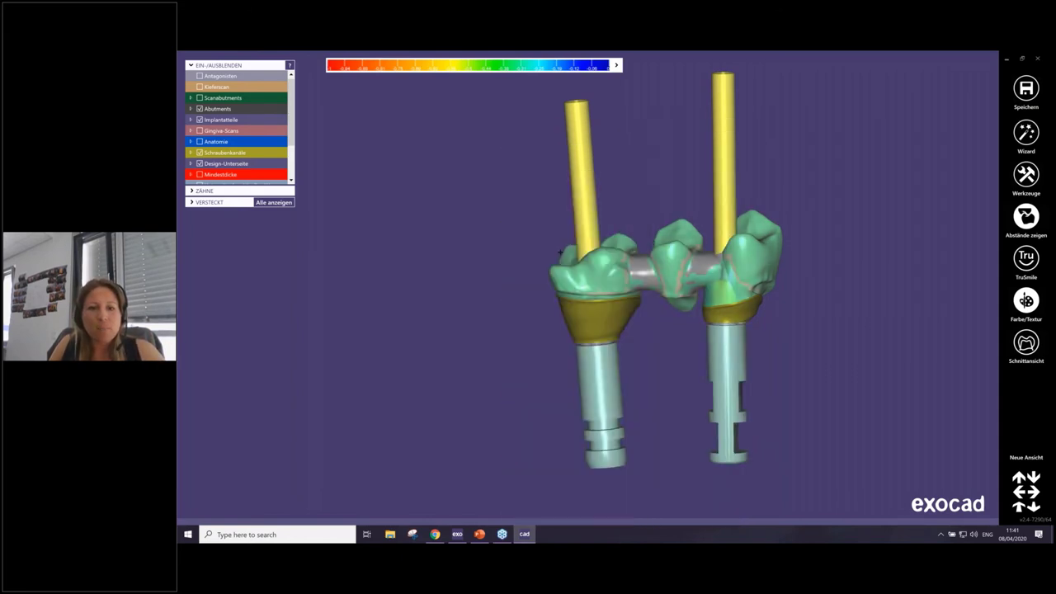
right_click(646, 149)
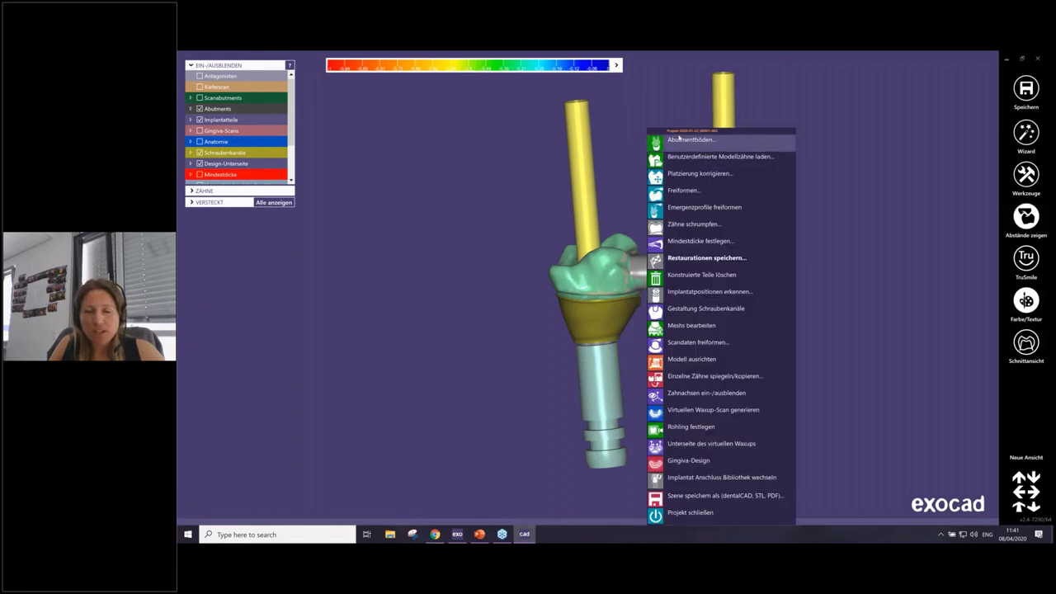
click(451, 222)
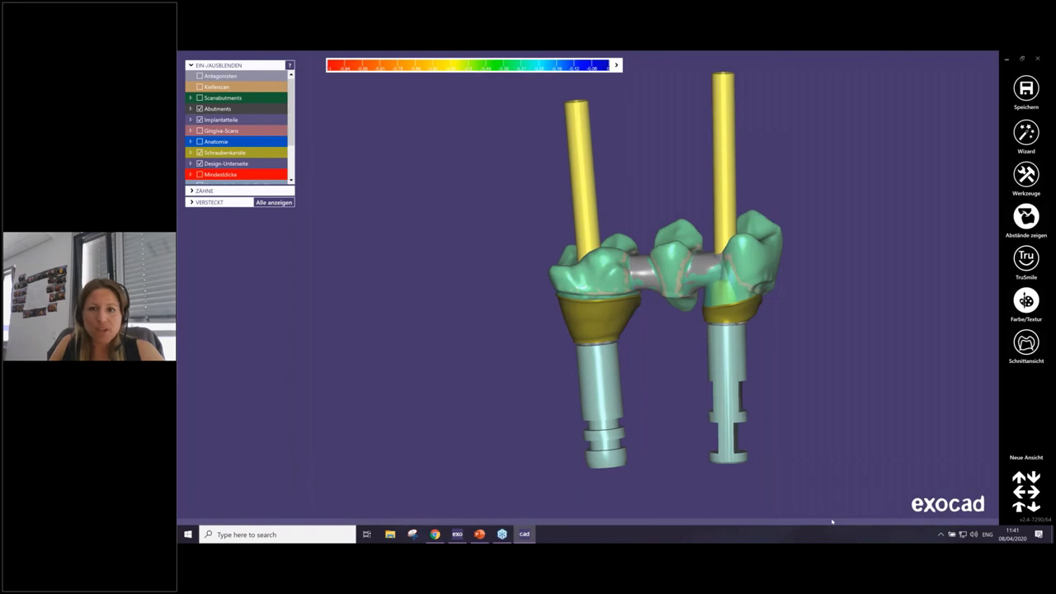
right_drag(630, 215, 630, 330)
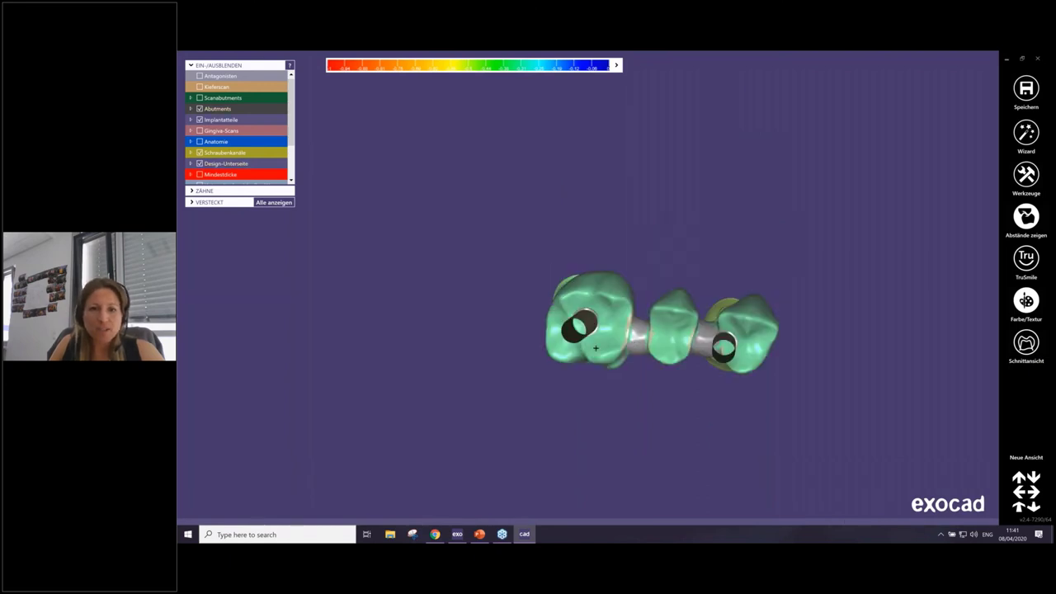
right_click(640, 333)
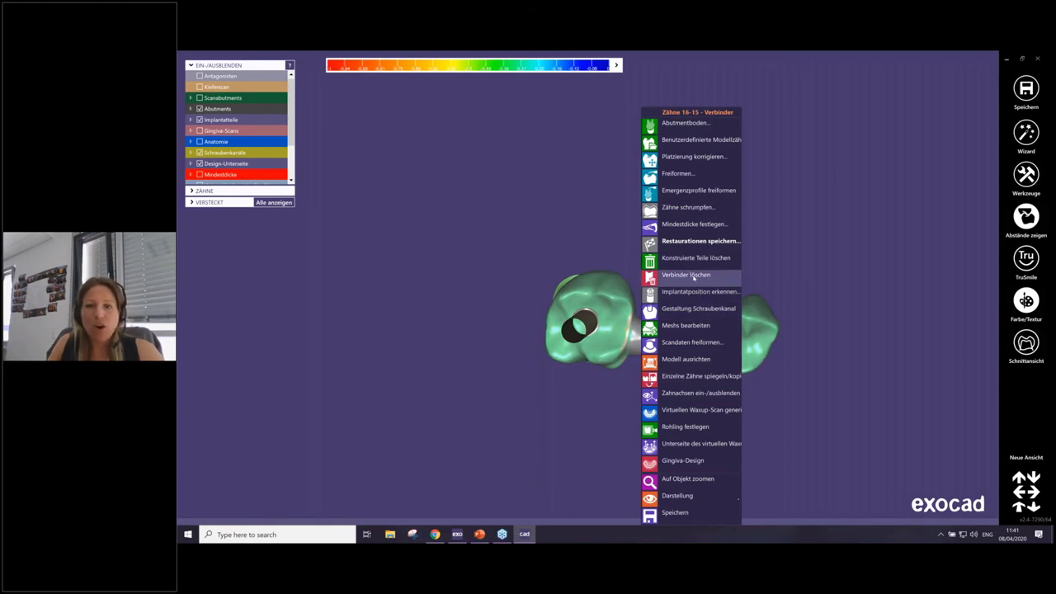
click(619, 257)
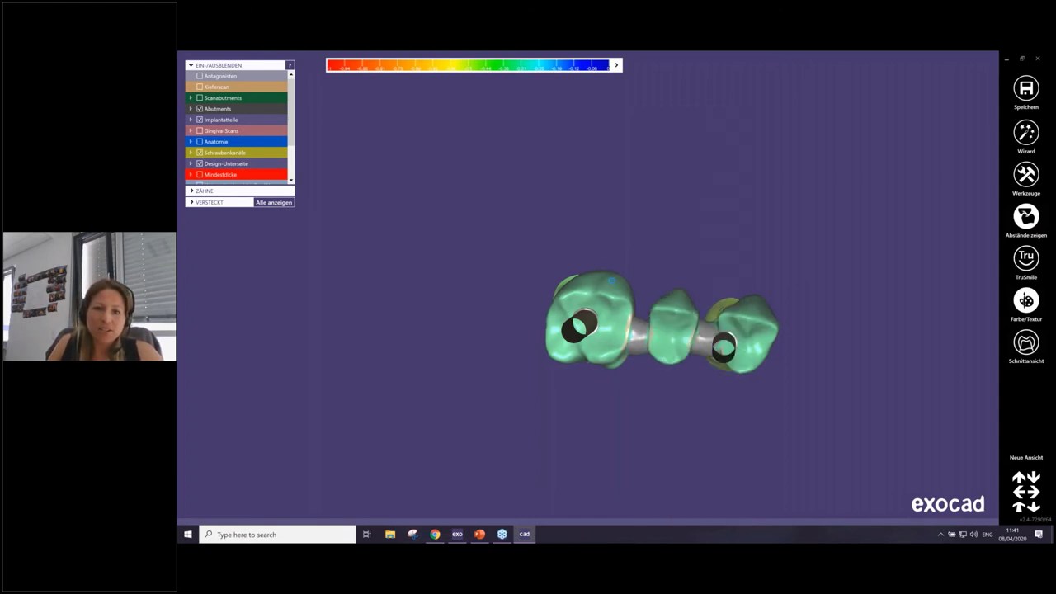
right_click(614, 264)
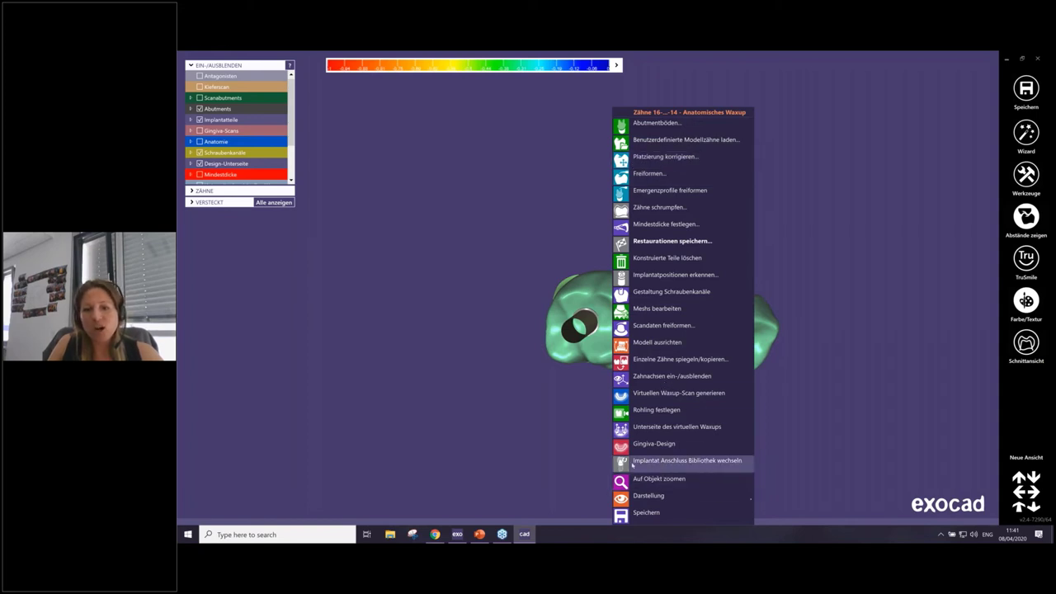
click(709, 465)
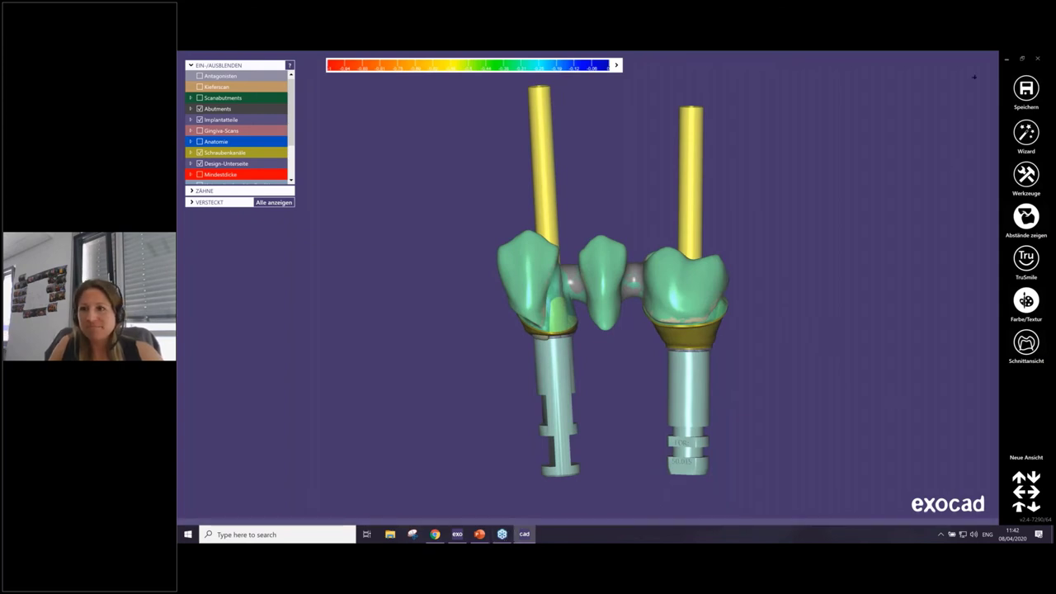
Step: Save the design scene, then inspect the bridge from frontal and top views
click(1027, 87)
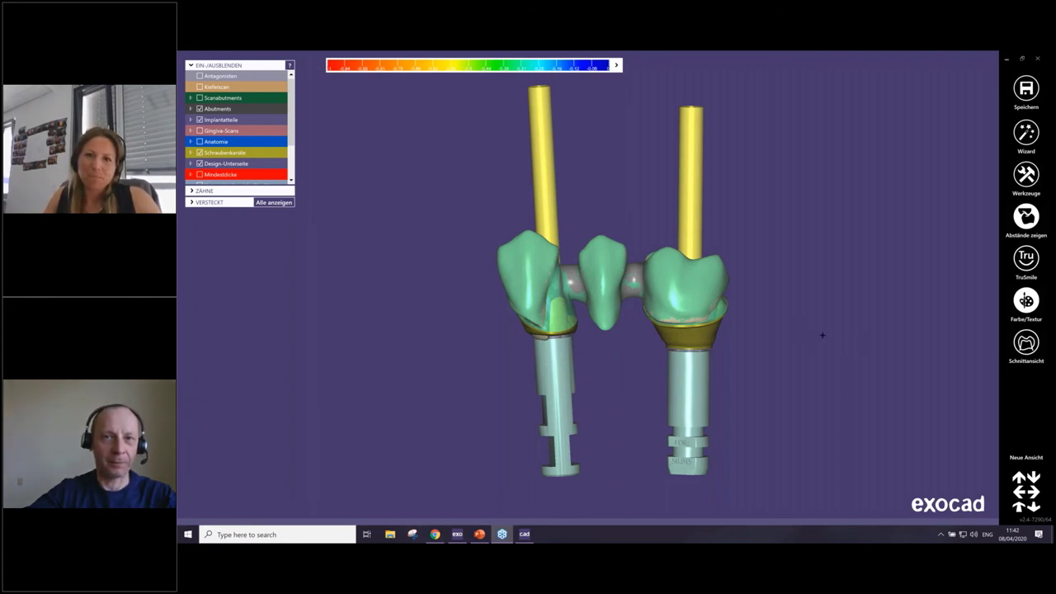
scroll(552, 289, down, 2)
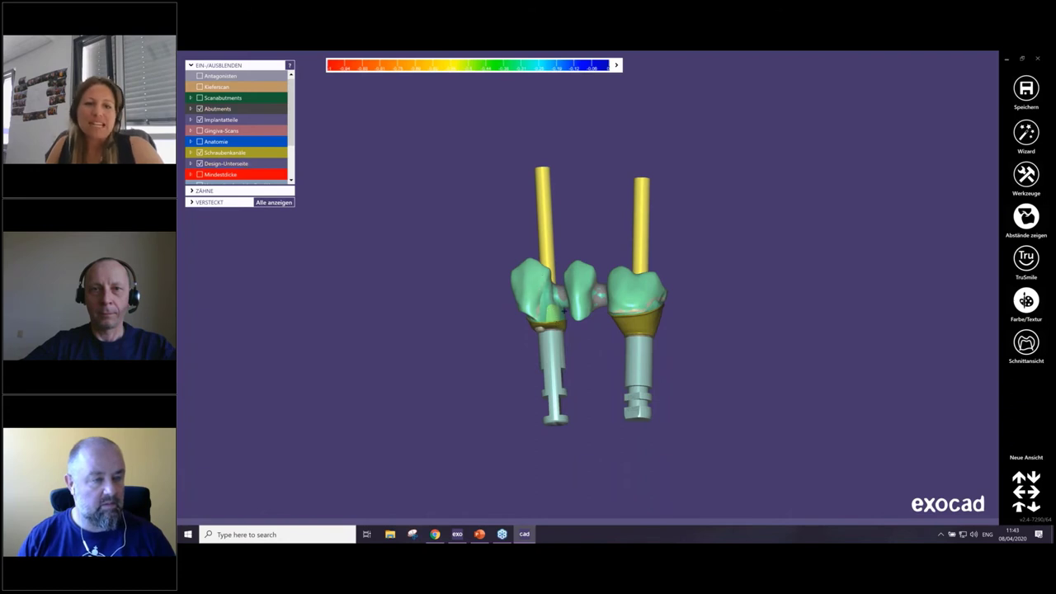
right_drag(561, 316, 562, 327)
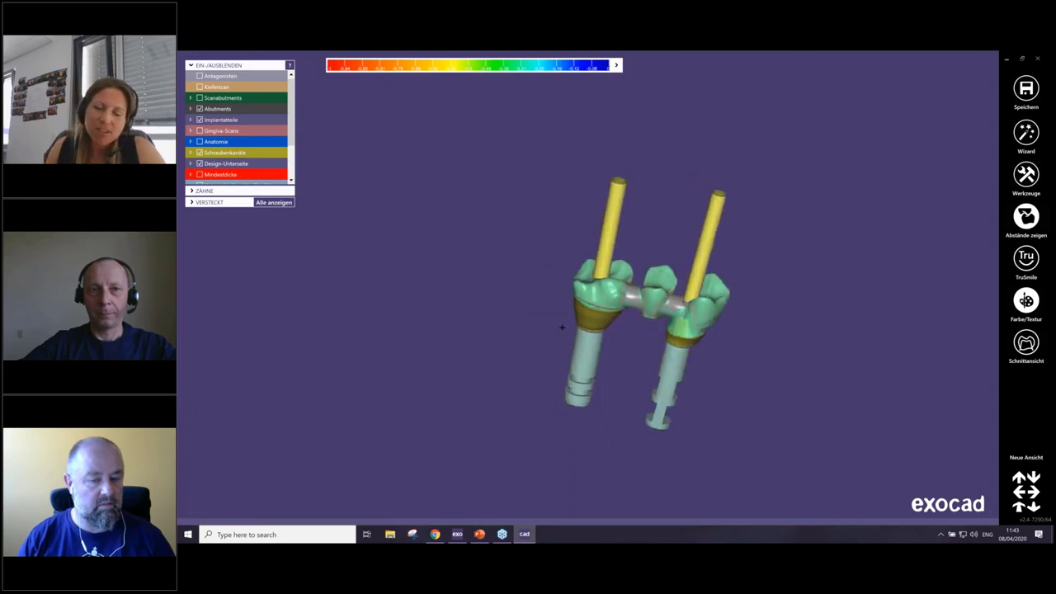
mouse_move(592, 331)
right_down()
mouse_move(669, 334)
mouse_move(704, 276)
right_up()
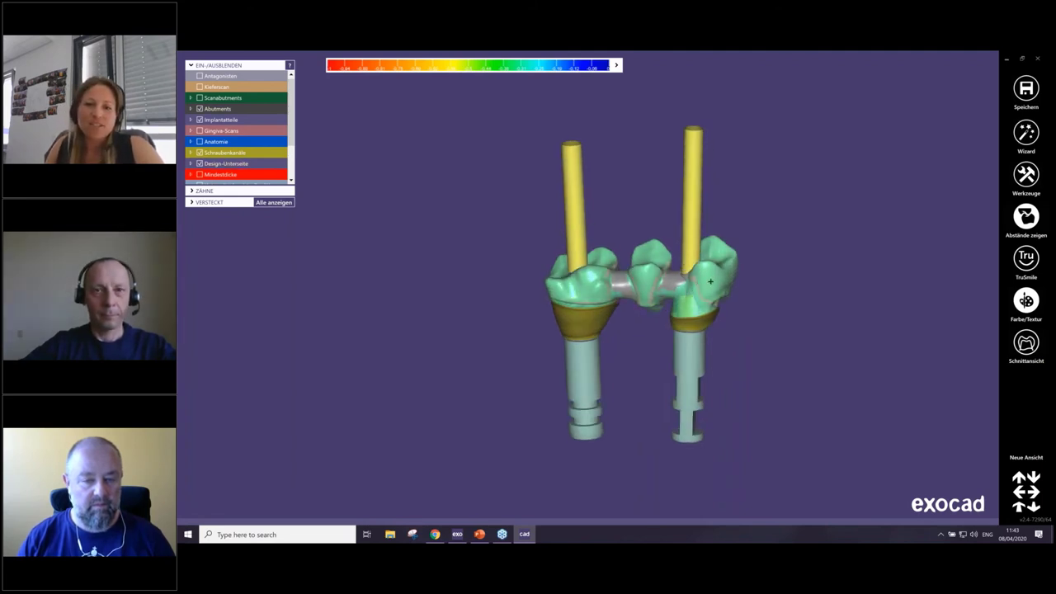
right_drag(710, 282, 708, 281)
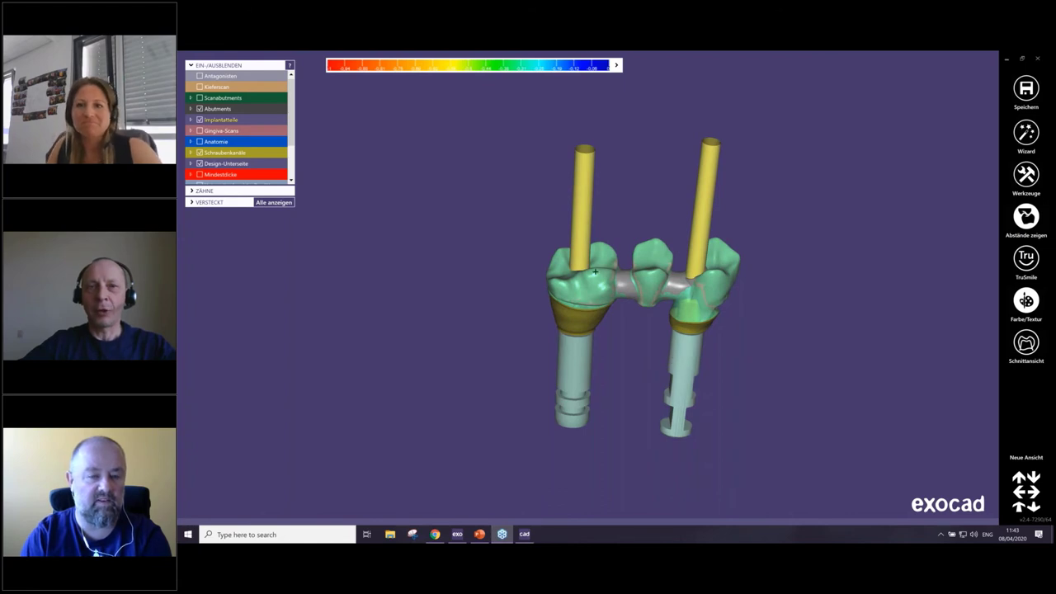
right_drag(632, 354, 551, 488)
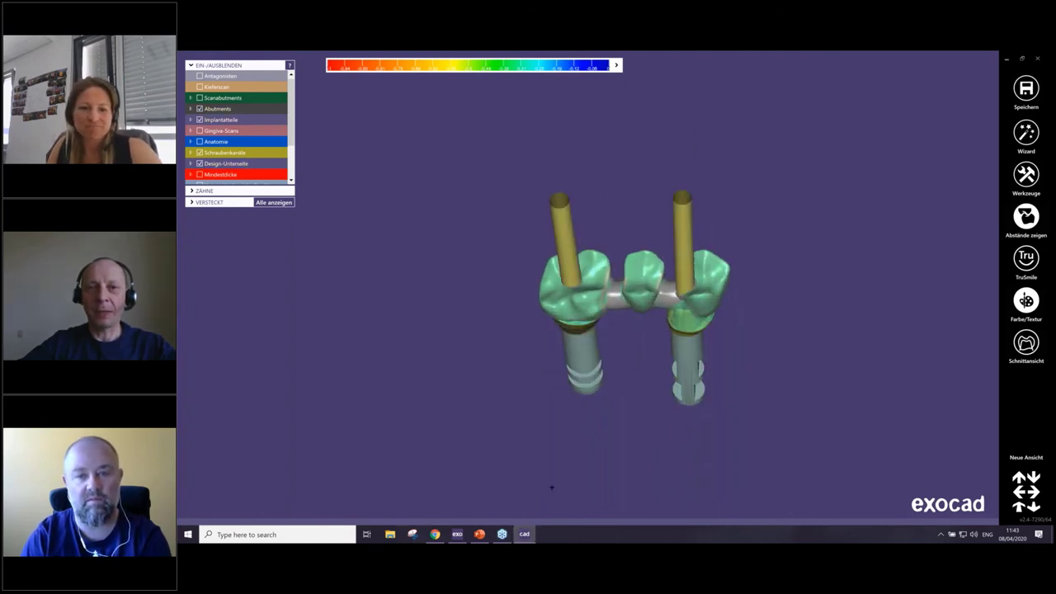
Step: Show the presentation's closing slide, then return to the exocad DentalCAD bridge design
click(479, 534)
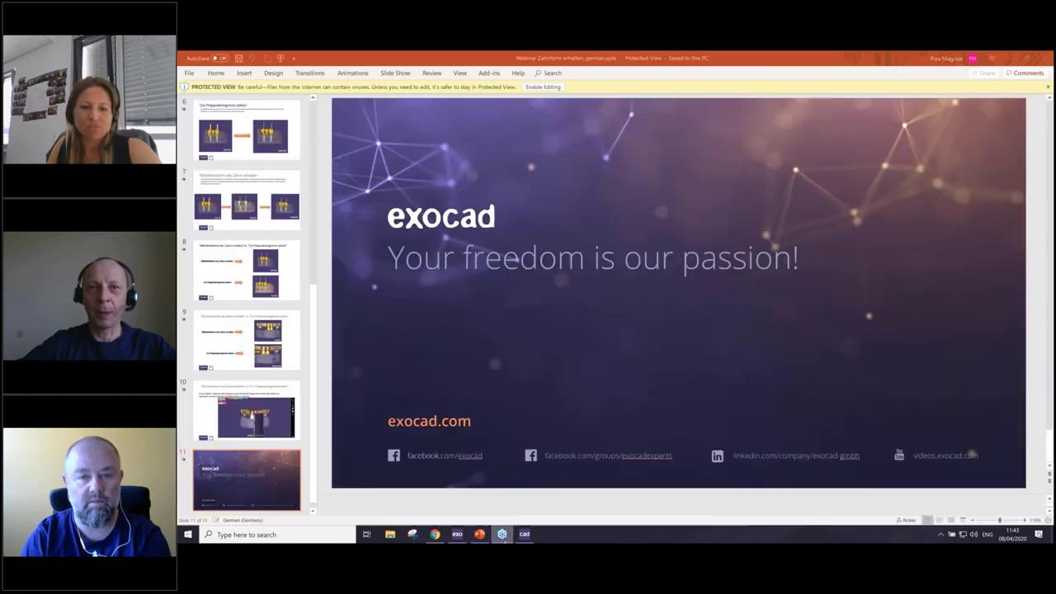
click(524, 534)
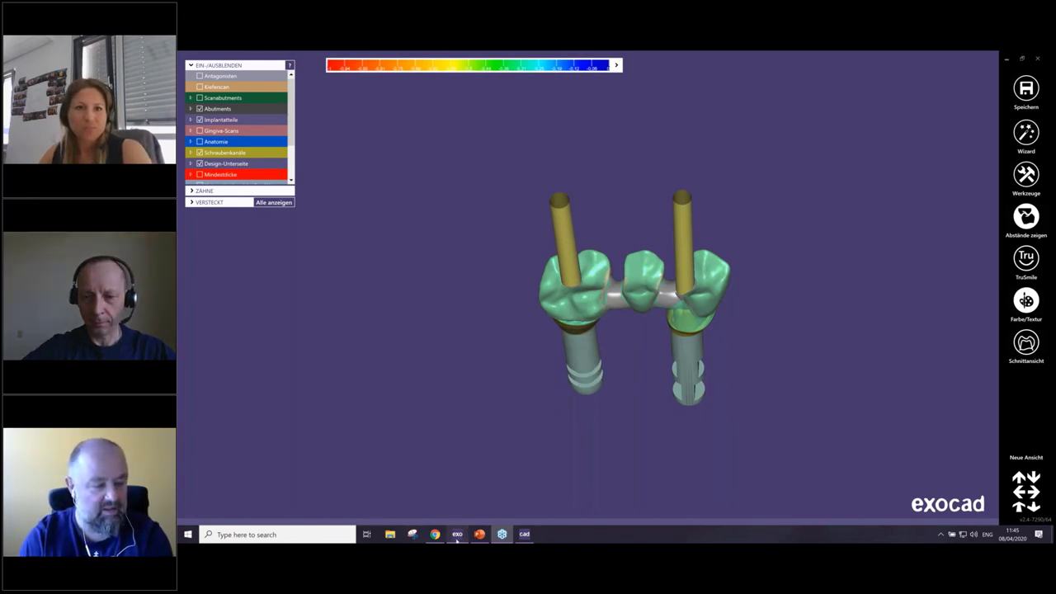
Step: Create a new DentalDB project named 're' for customer Default and select tooth 16
click(457, 538)
click(362, 78)
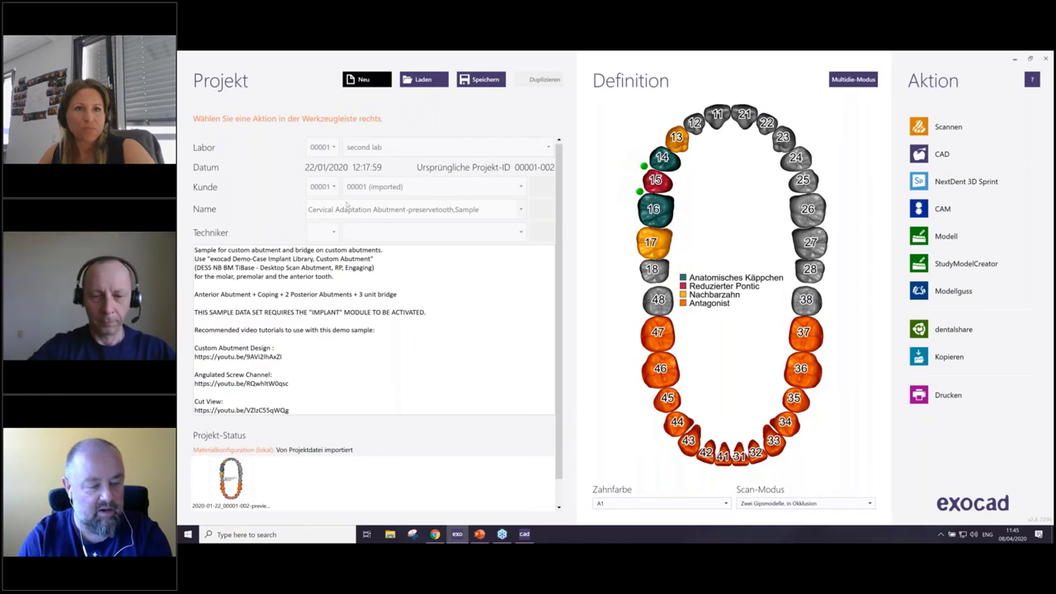
text(re)
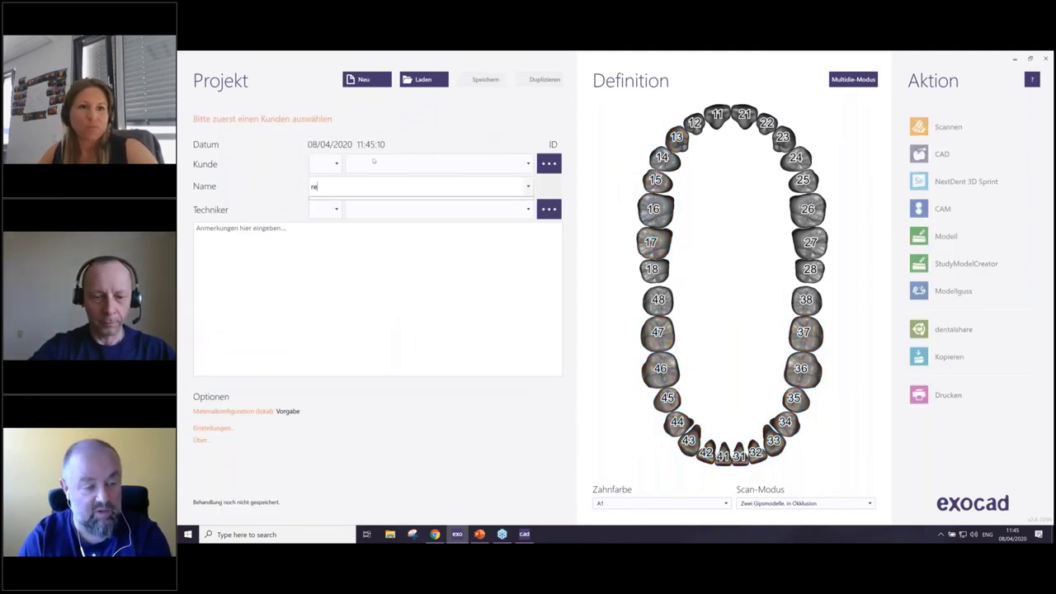
click(363, 181)
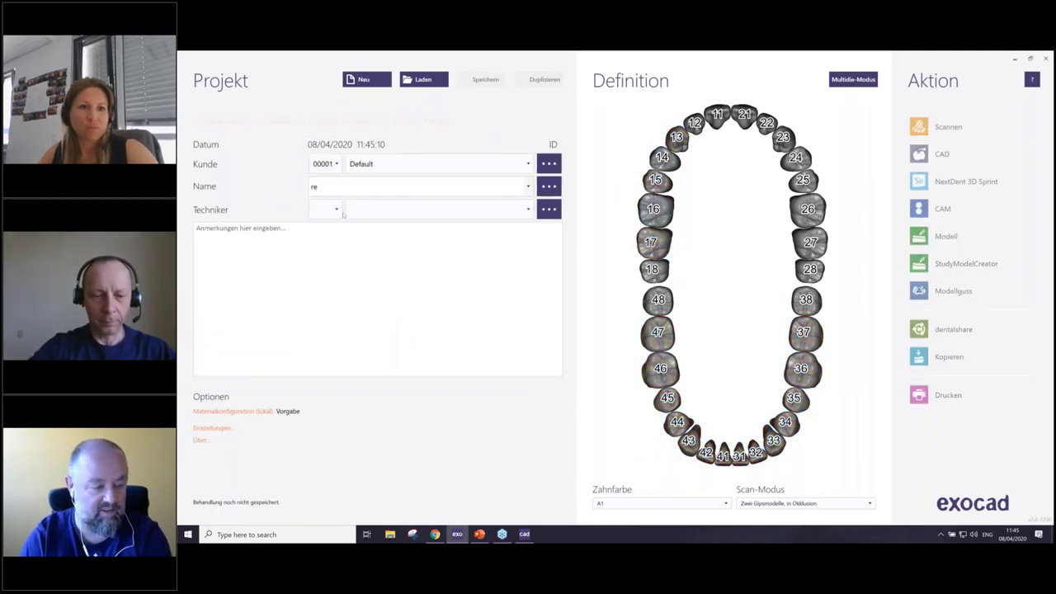
click(654, 208)
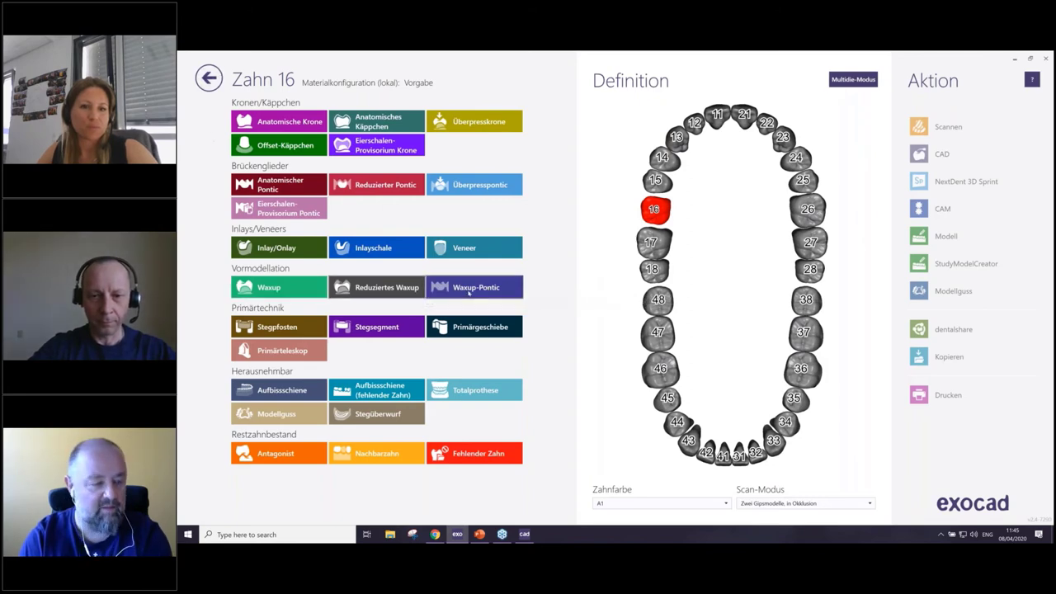
Step: Define tooth 16 as a digitally created waxup, then change it to an anatomical crown
mouse_move(279, 287)
click(309, 291)
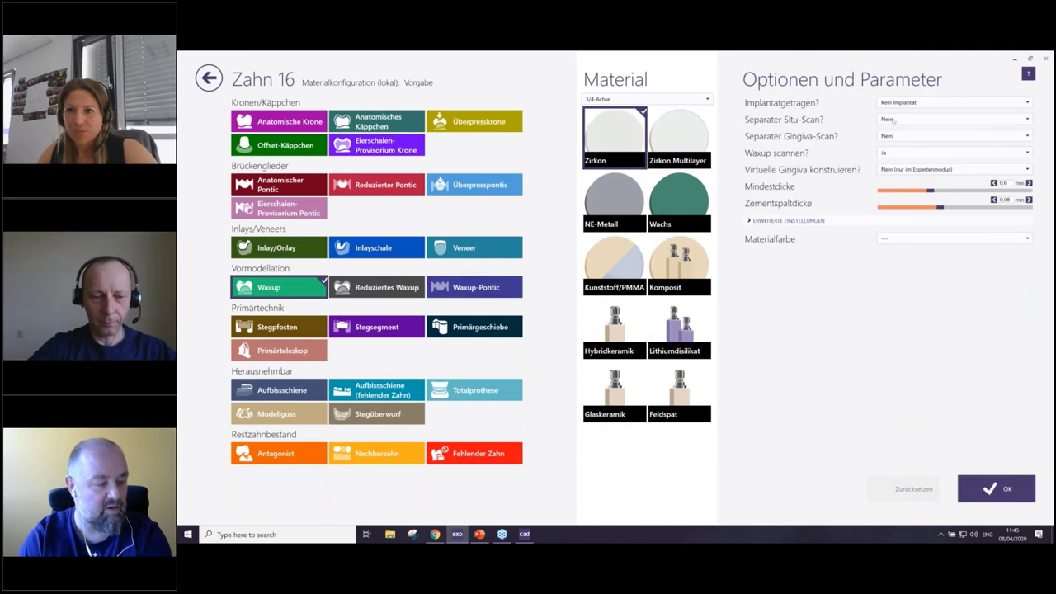
click(886, 152)
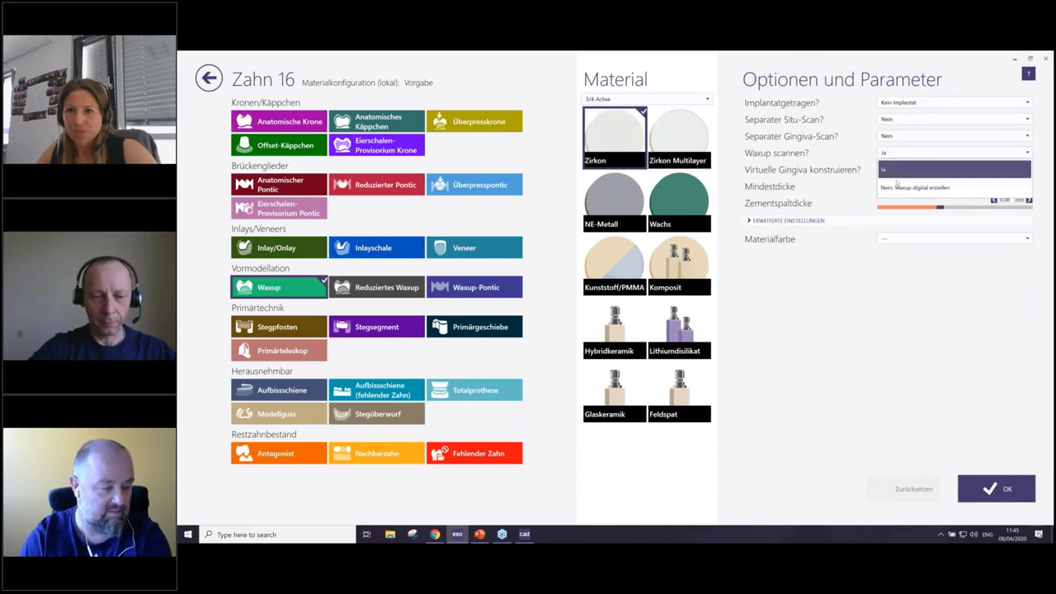
click(918, 189)
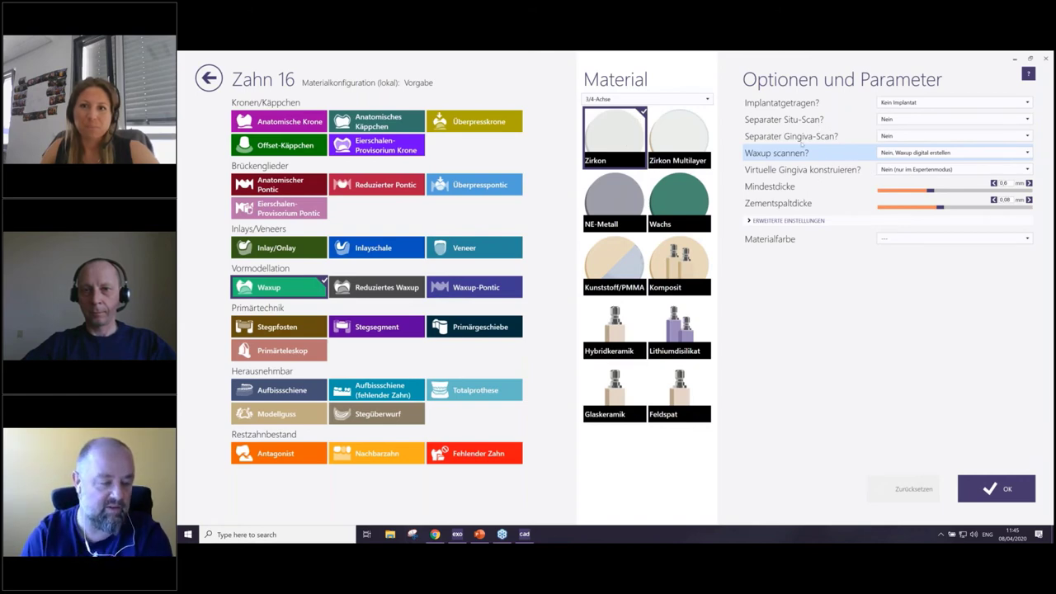
click(268, 122)
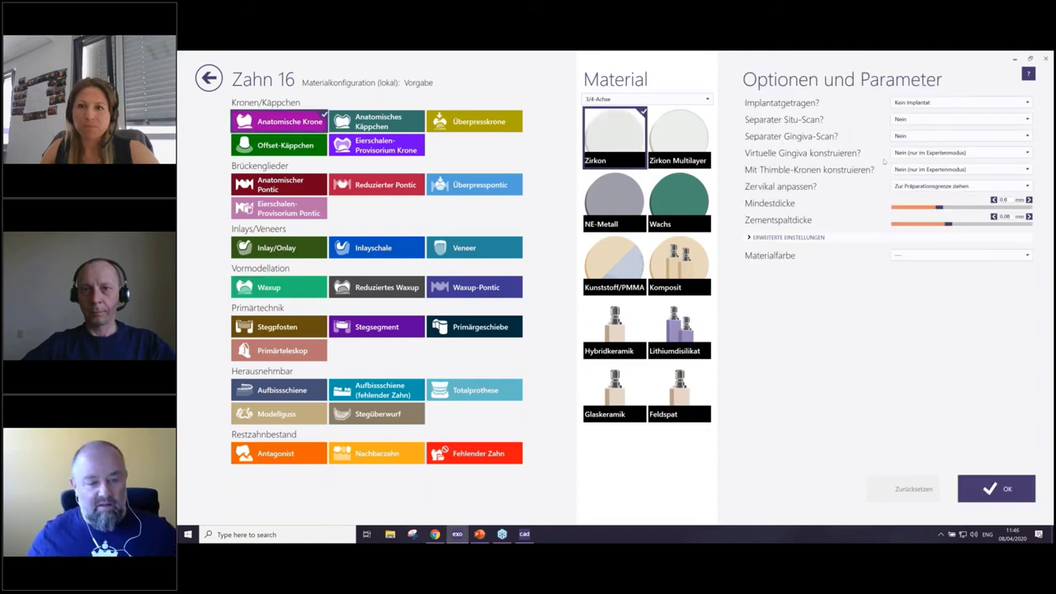
Step: Set tooth 16's 'Zervikal anpassen?' option to 'Bibliotheksform des Zahns erhalten'
click(923, 188)
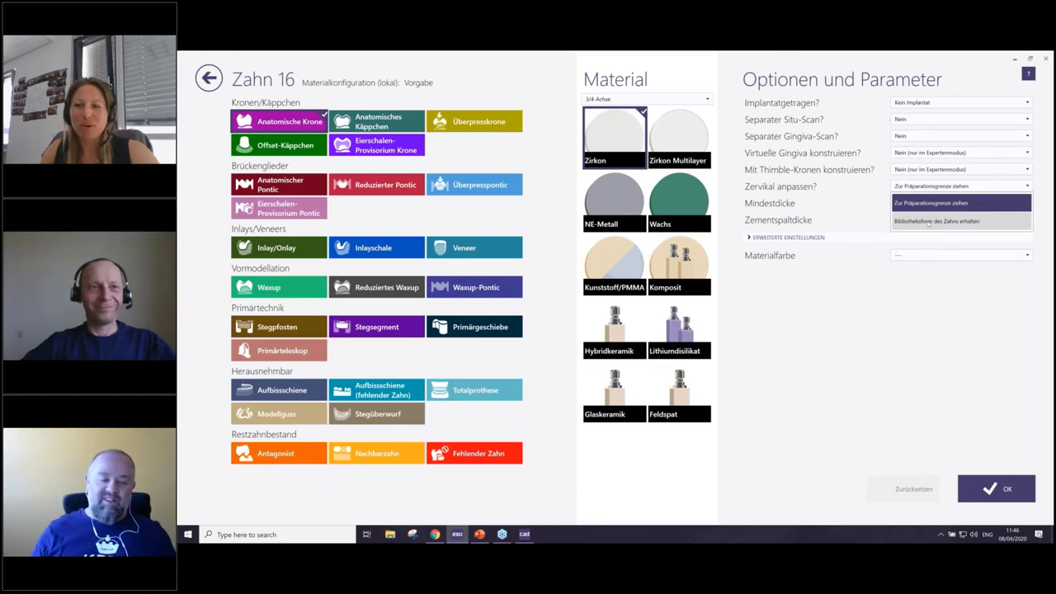
click(916, 221)
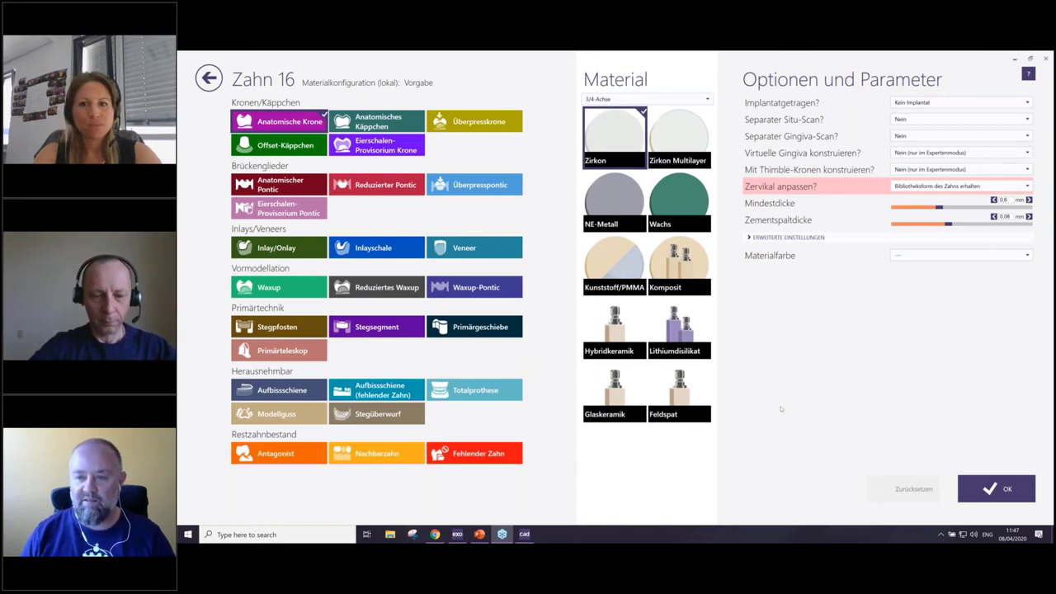
Step: Make tooth 16's crown implant-borne on a manually positioned individual abutment
click(993, 104)
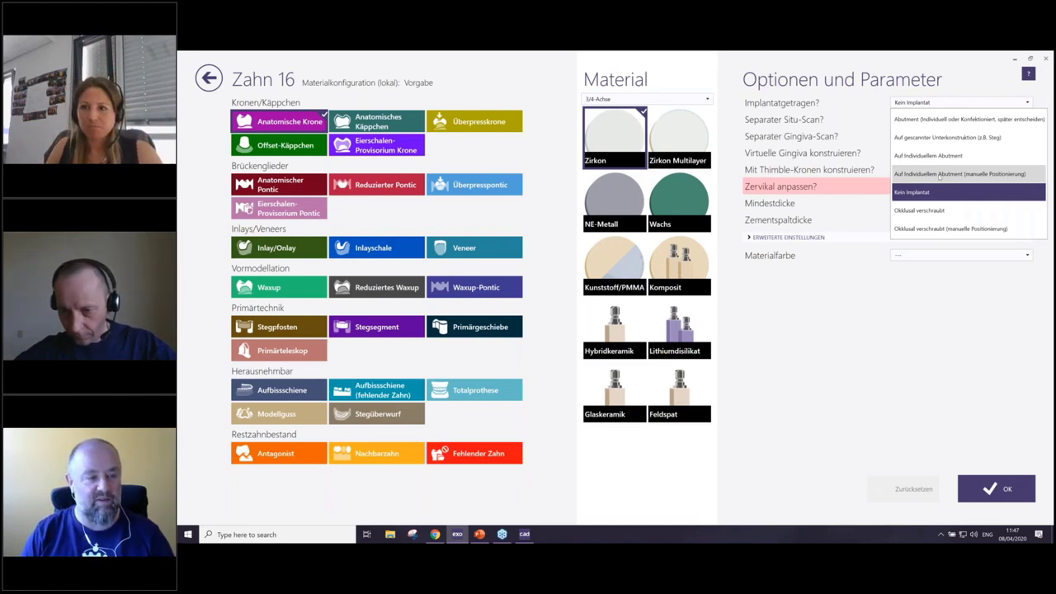
click(940, 174)
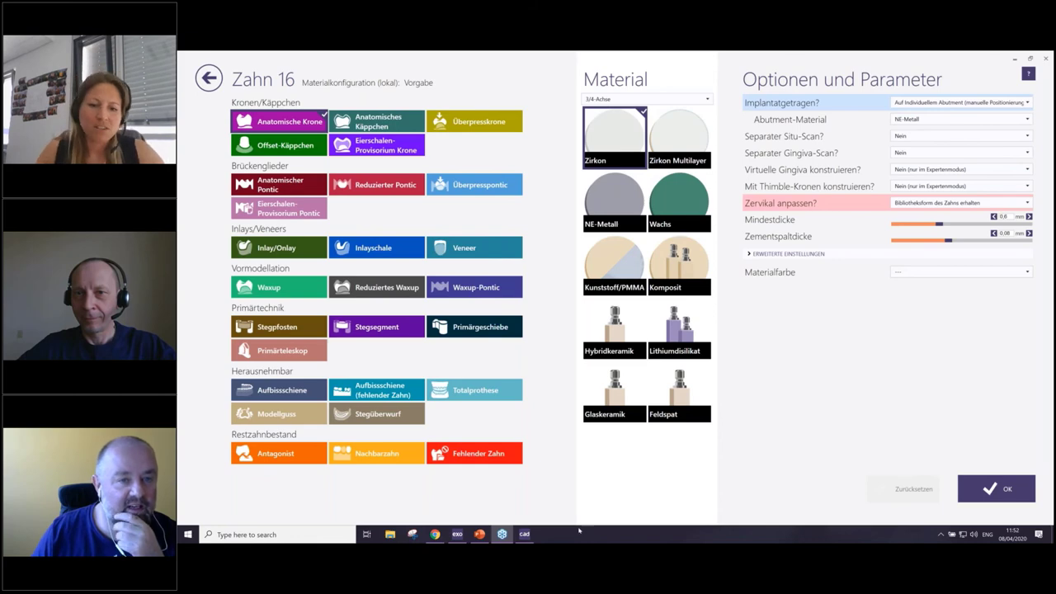
Step: Back in DentalCAD, view the bridge frontally and try the Abstandsmesser's Winkel mode, then close it
click(524, 534)
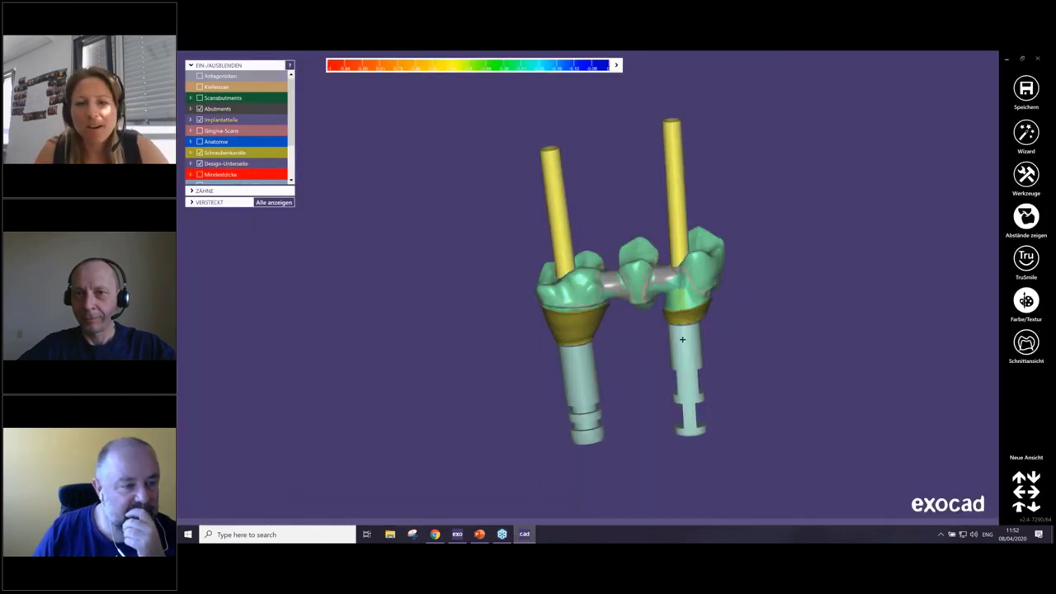
mouse_move(656, 348)
right_down()
mouse_move(630, 302)
mouse_move(919, 201)
right_up()
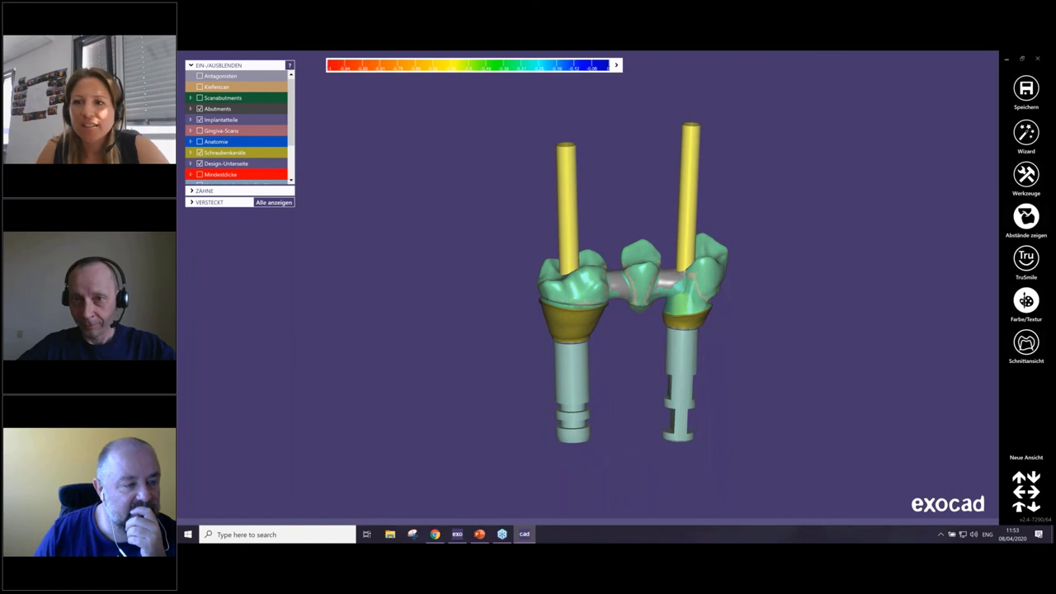
click(1027, 174)
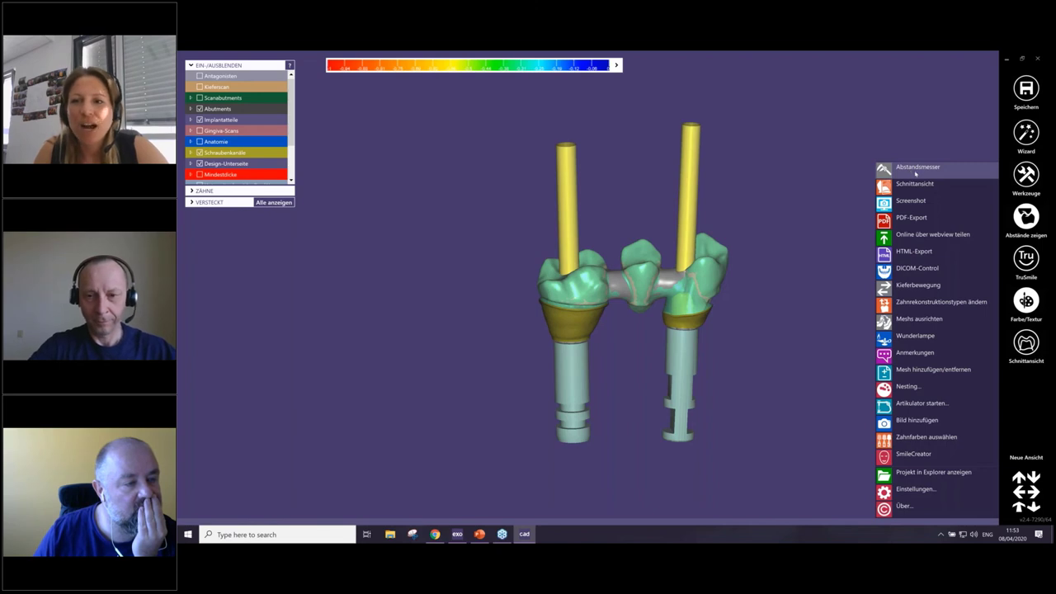
click(817, 170)
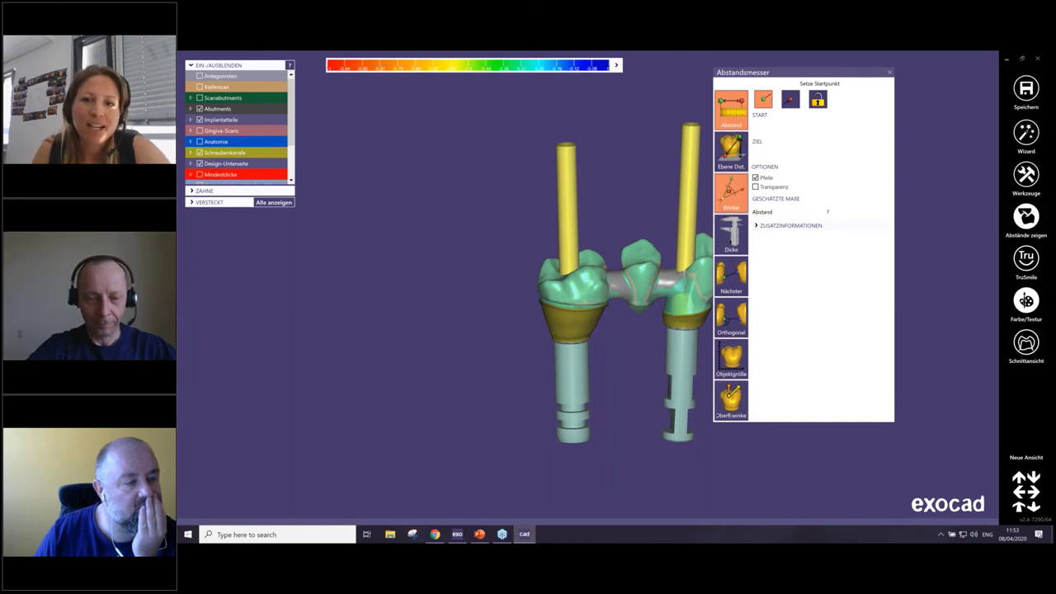
click(731, 194)
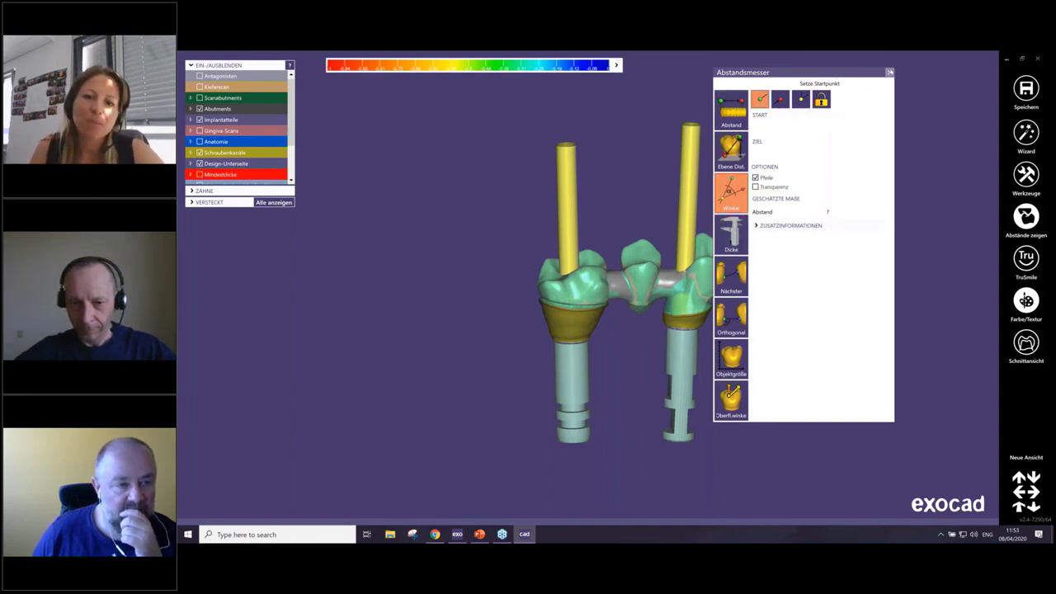
key(Escape)
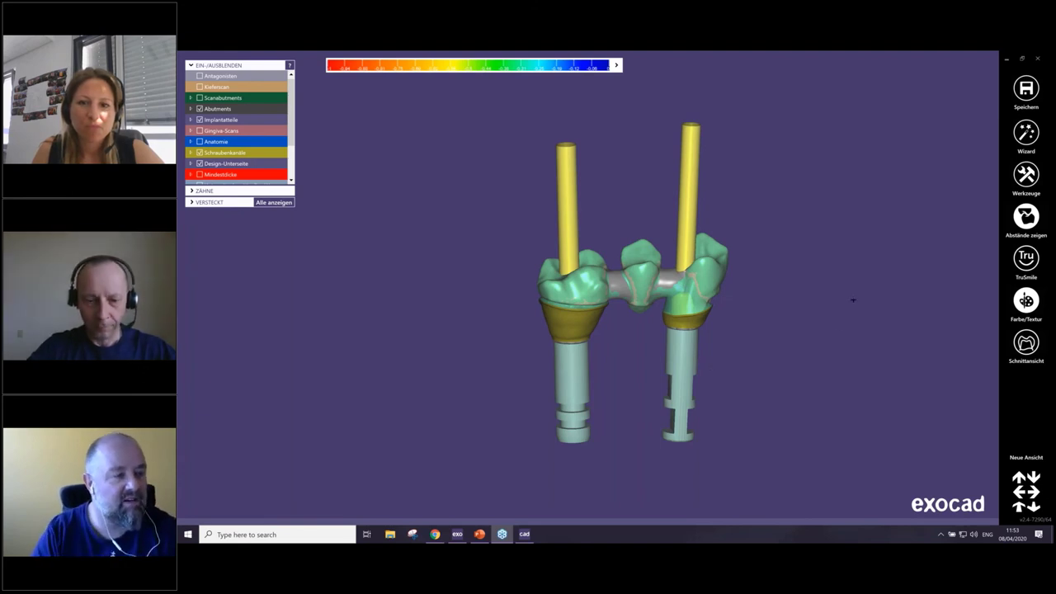
right_drag(853, 298, 553, 369)
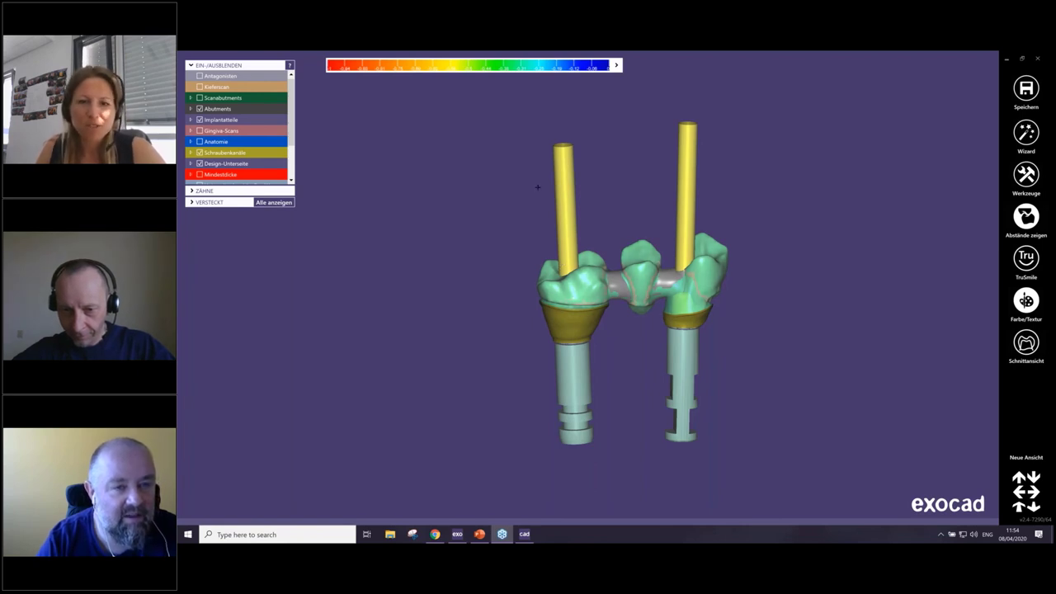
scroll(576, 259, down, 3)
right_drag(591, 250, 588, 283)
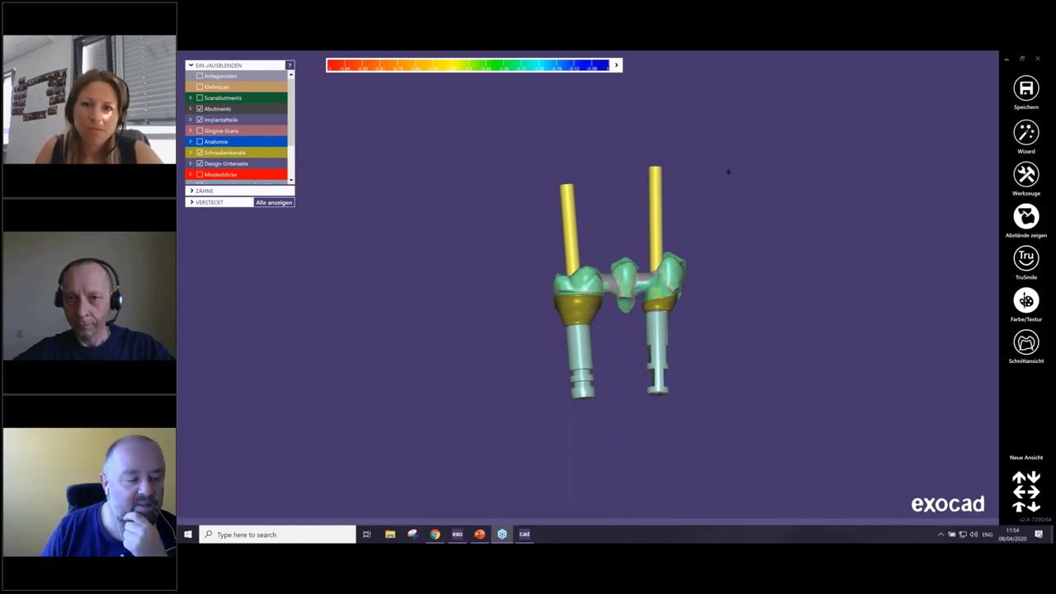
right_click(729, 130)
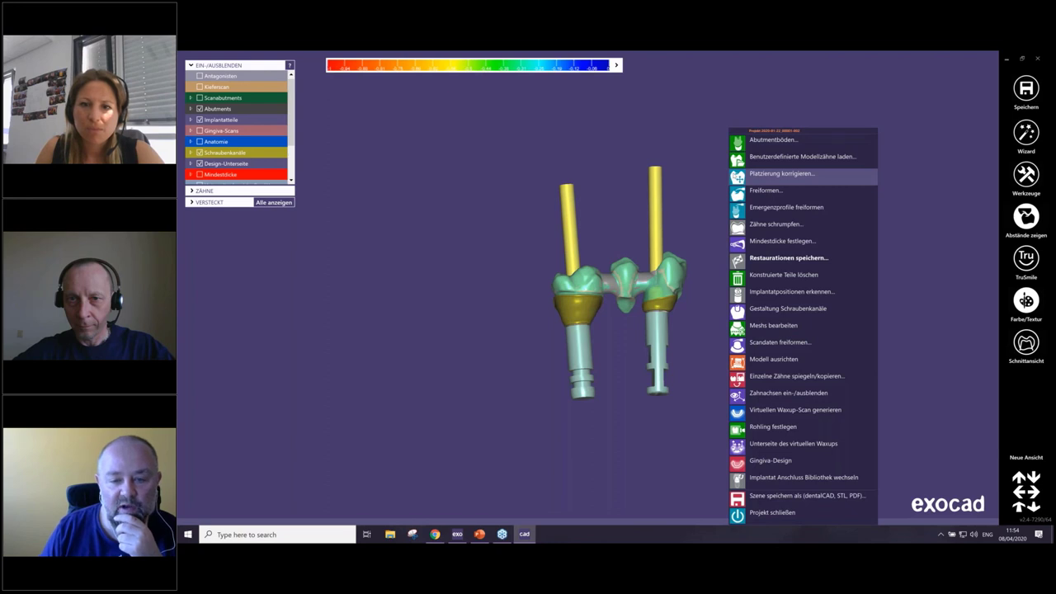
click(461, 283)
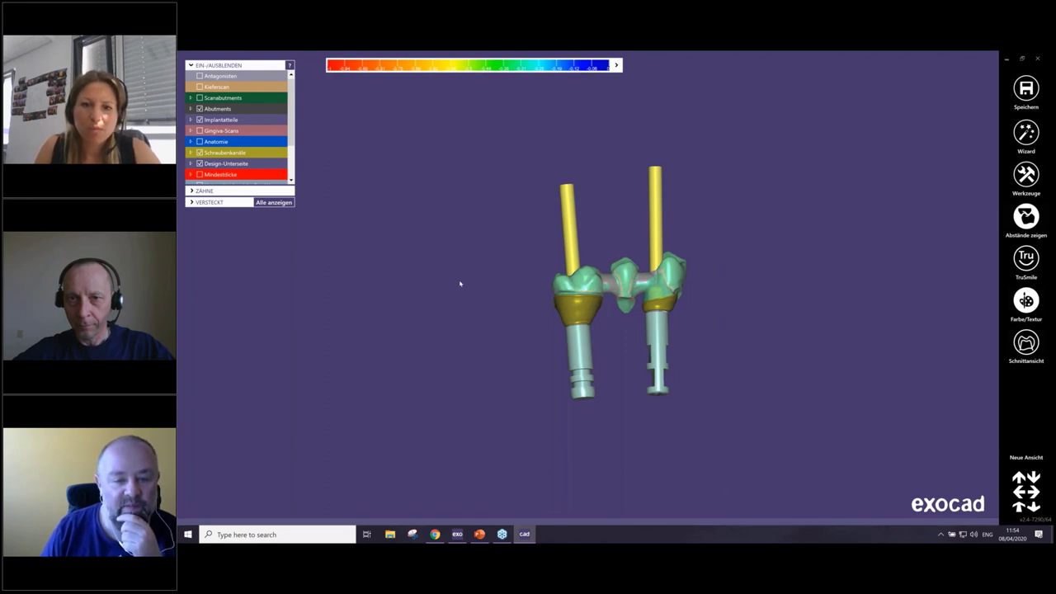
key(ctrl+s)
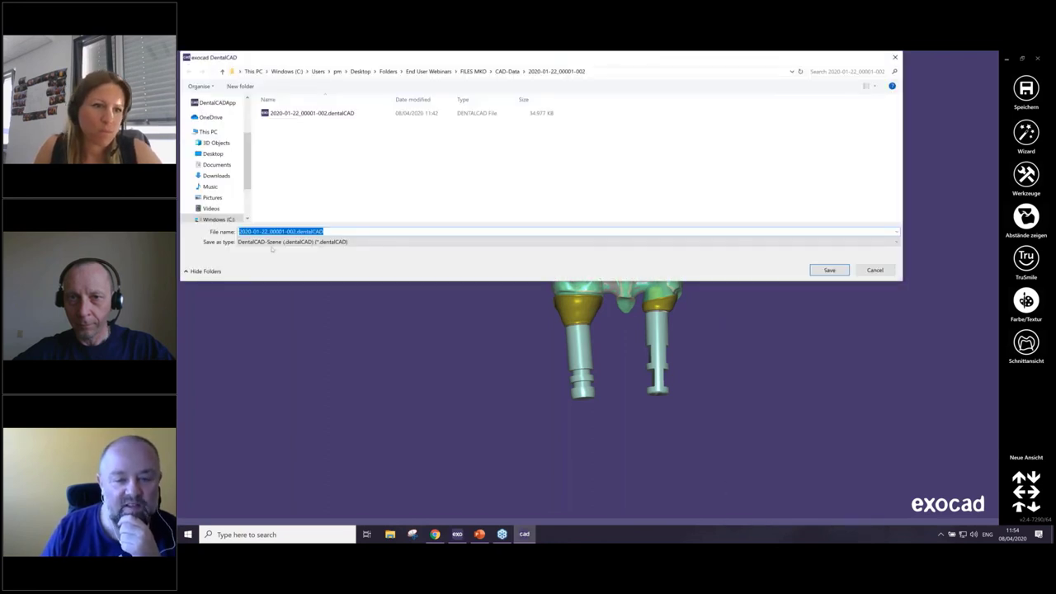
click(267, 243)
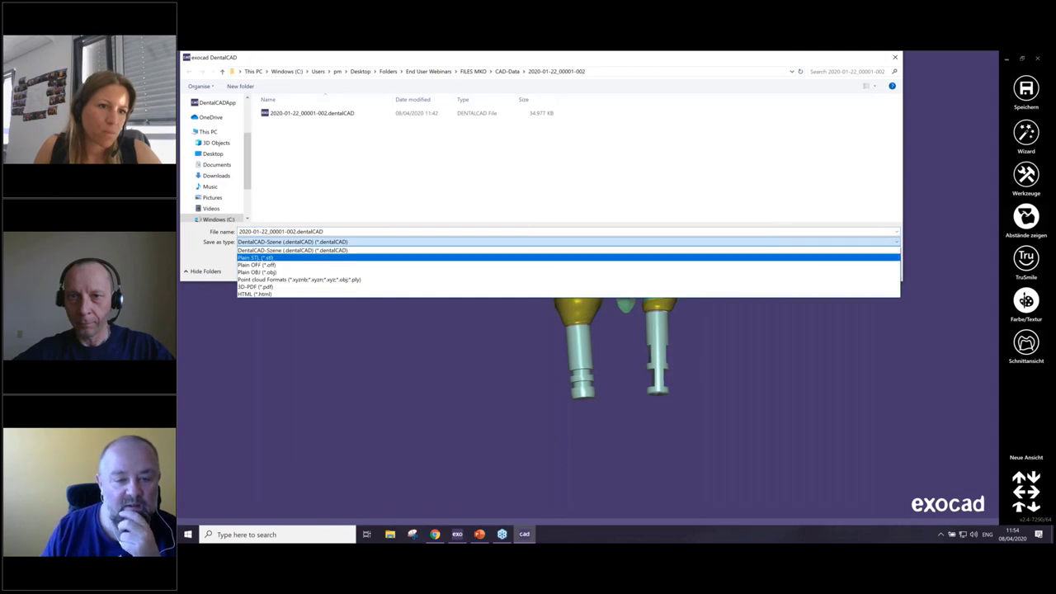
click(385, 380)
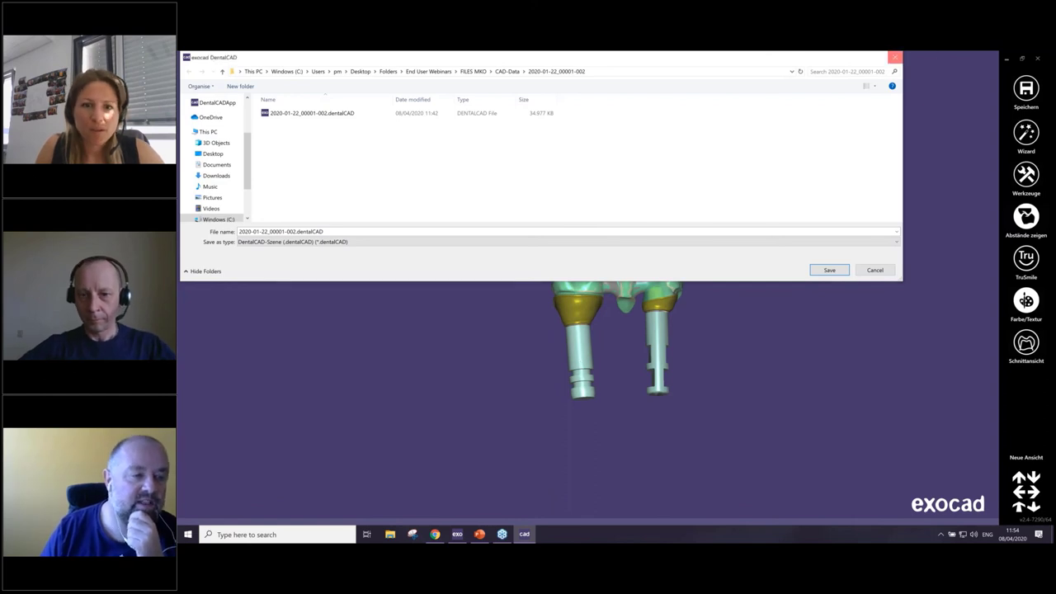
key(Escape)
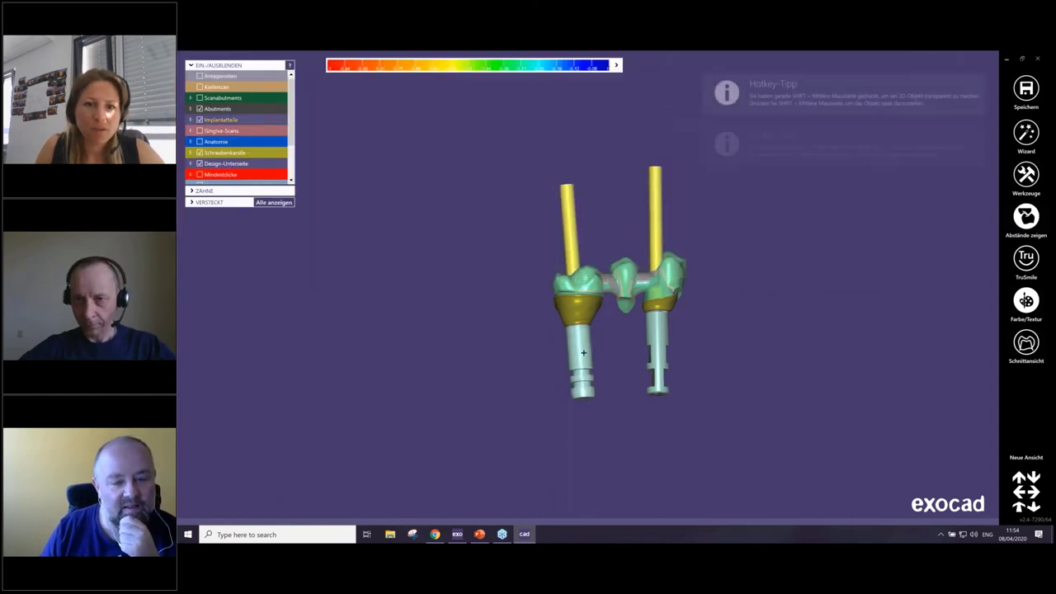
Step: Hide both implant analogs, the two yellow screw channels and the abutment bases
shift+middle_click(581, 362)
ctrl+middle_click(581, 351)
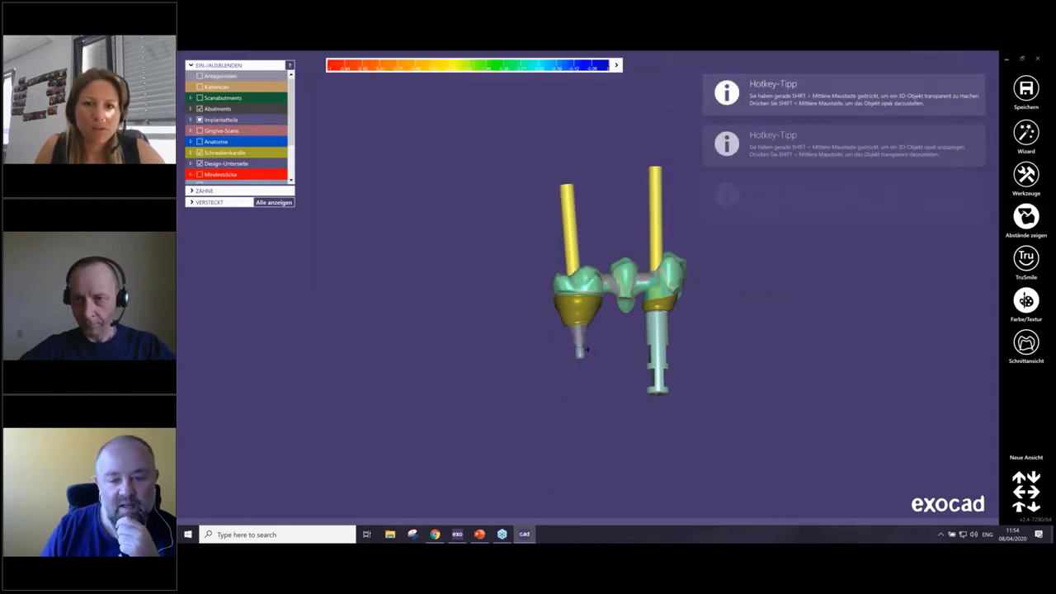
ctrl+middle_click(569, 231)
ctrl+middle_click(654, 231)
ctrl+middle_click(656, 325)
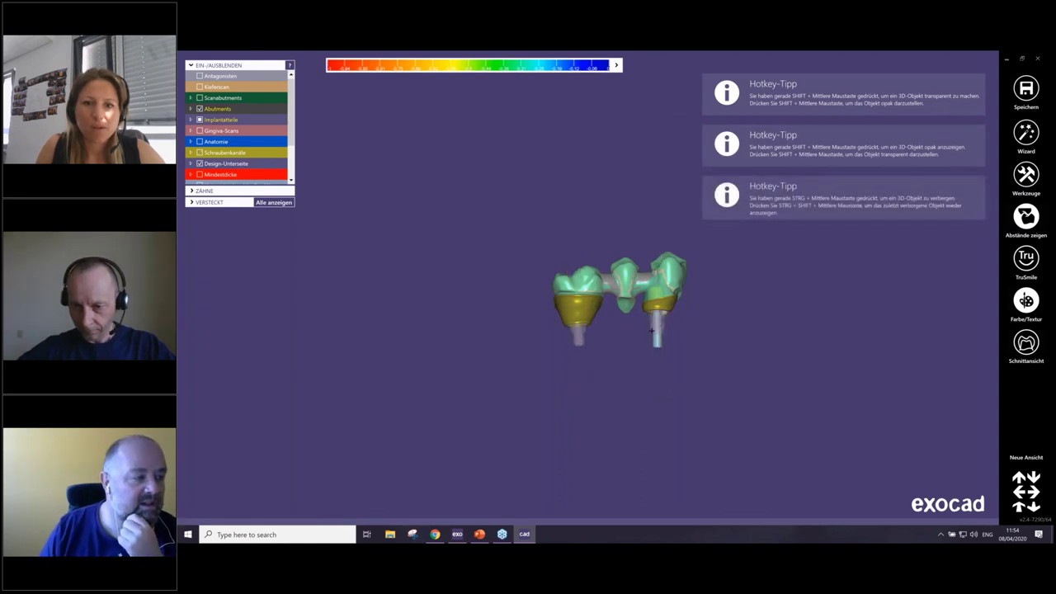
ctrl+middle_click(580, 336)
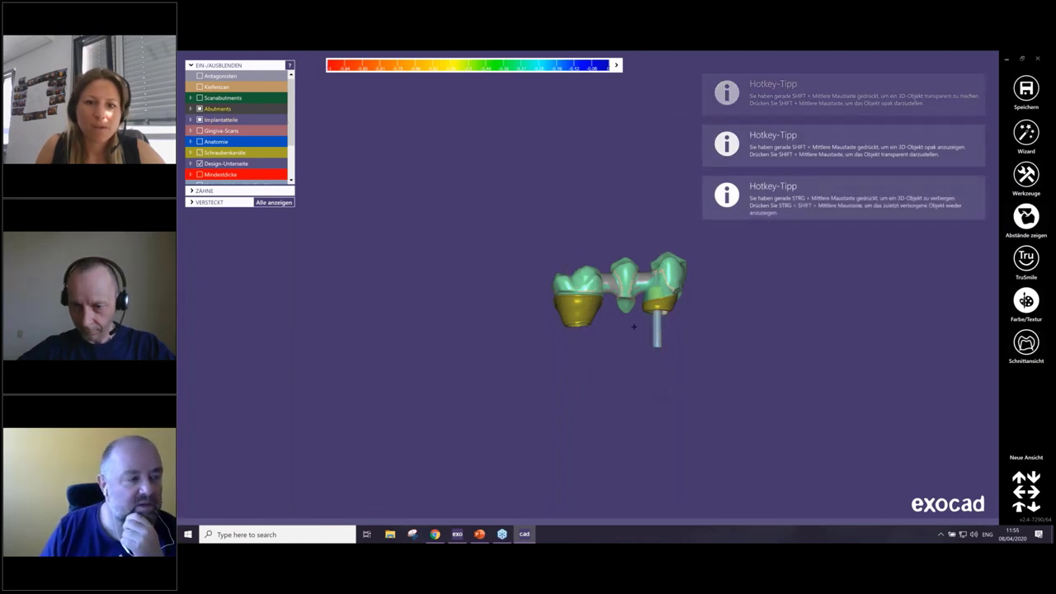
ctrl+middle_click(657, 329)
ctrl+middle_click(652, 305)
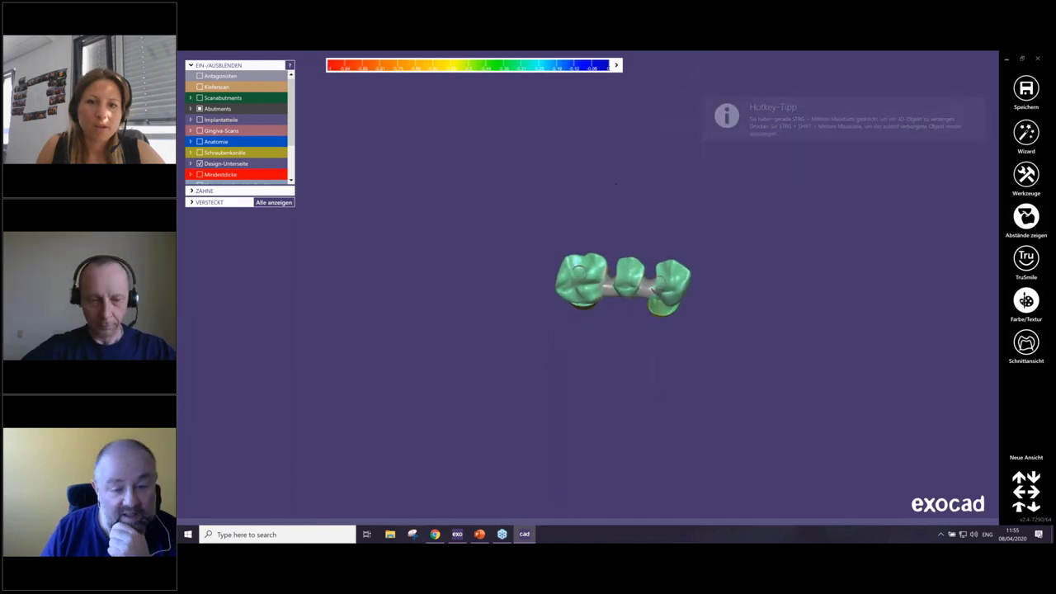
Step: Export only the visible bridge objects as Plain STL named 'waxup.stl'
right_drag(644, 293, 619, 289)
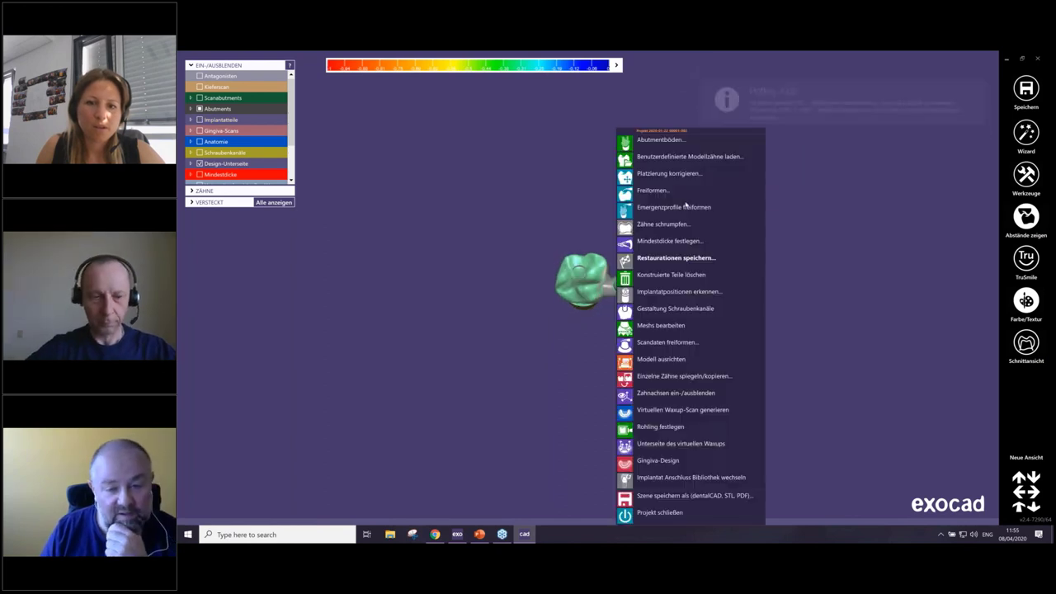
click(658, 497)
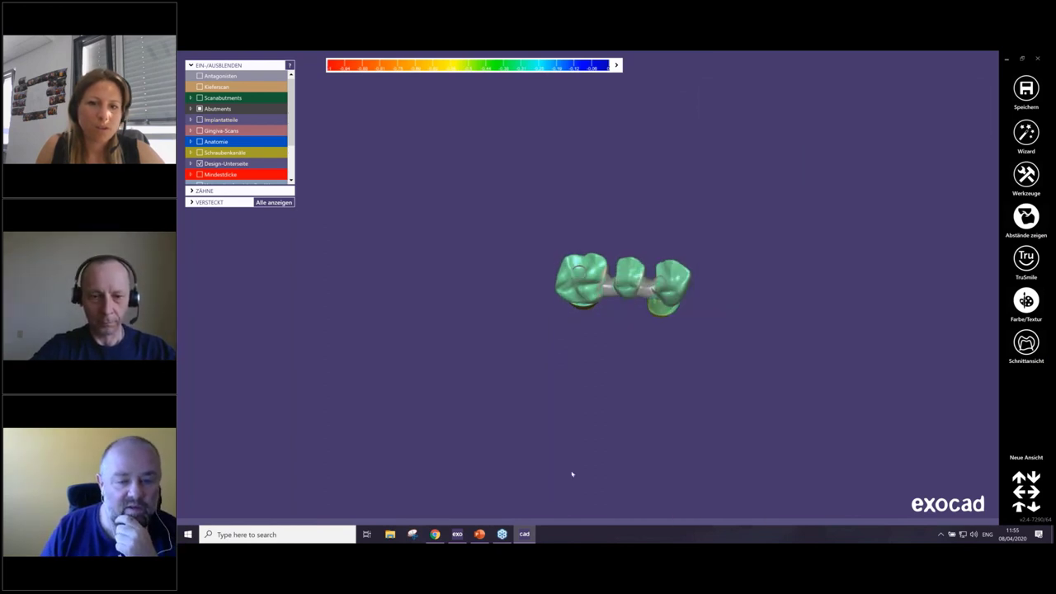
click(264, 242)
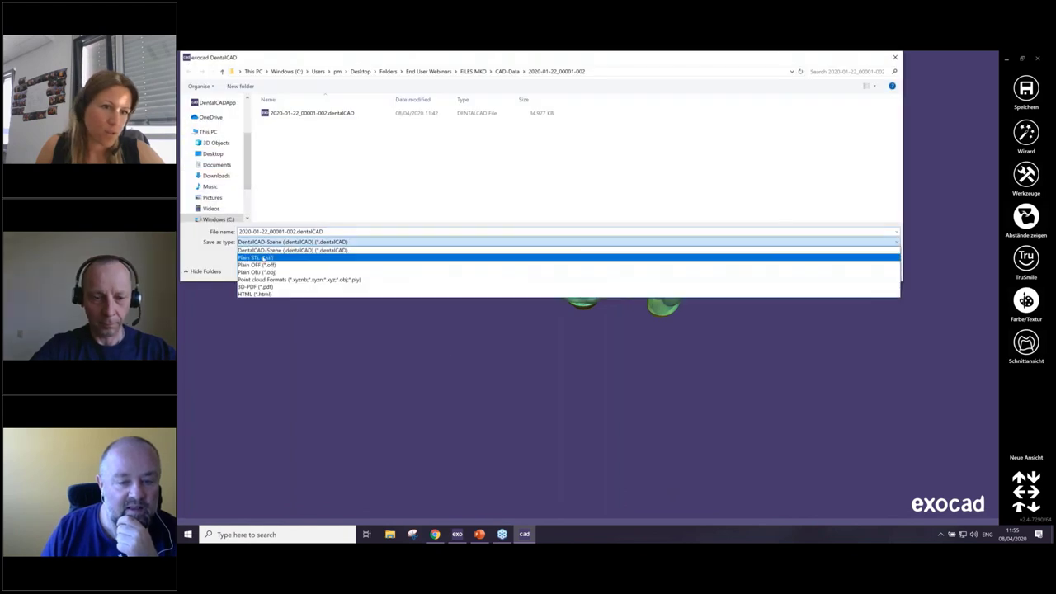
click(264, 259)
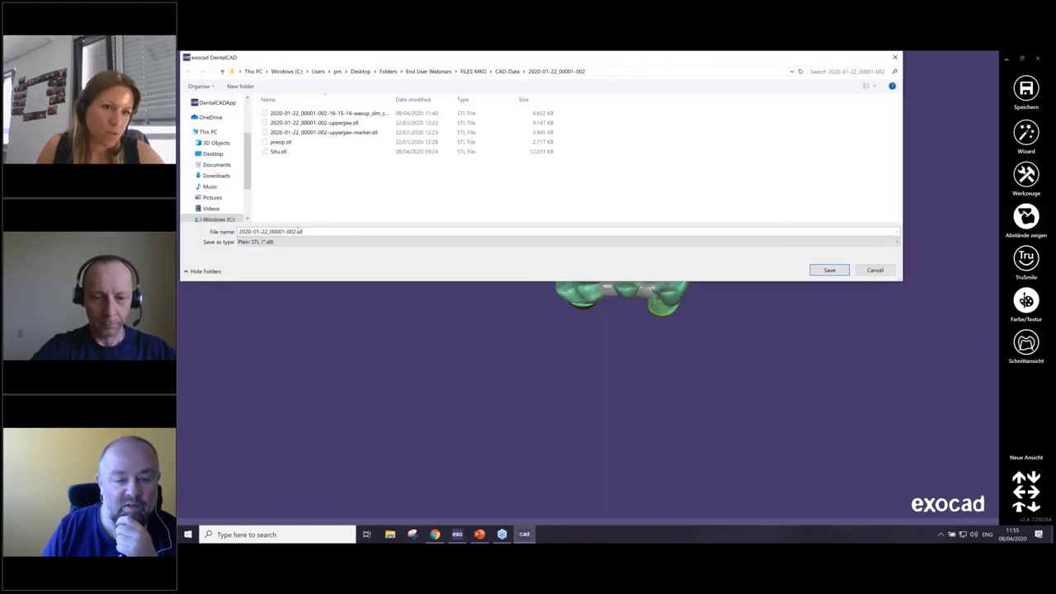
drag(300, 232, 197, 232)
click(247, 233)
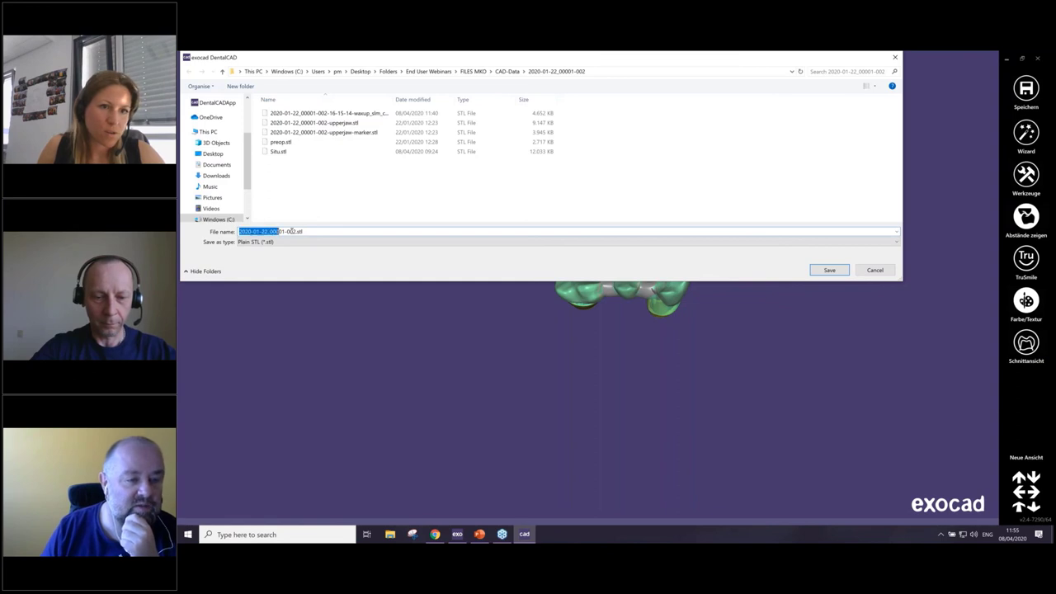
text(wax)
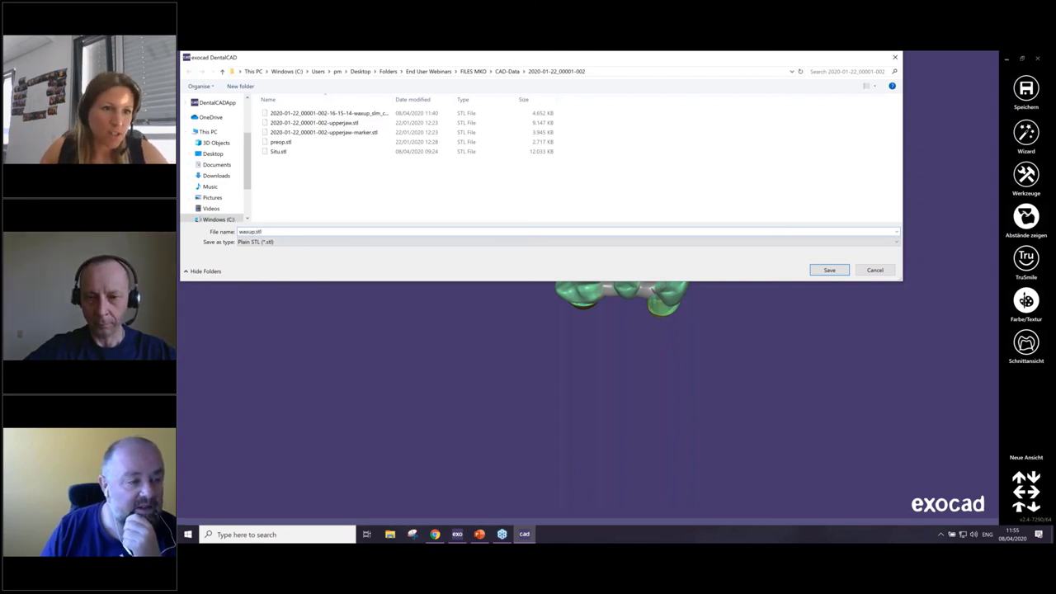
text(up)
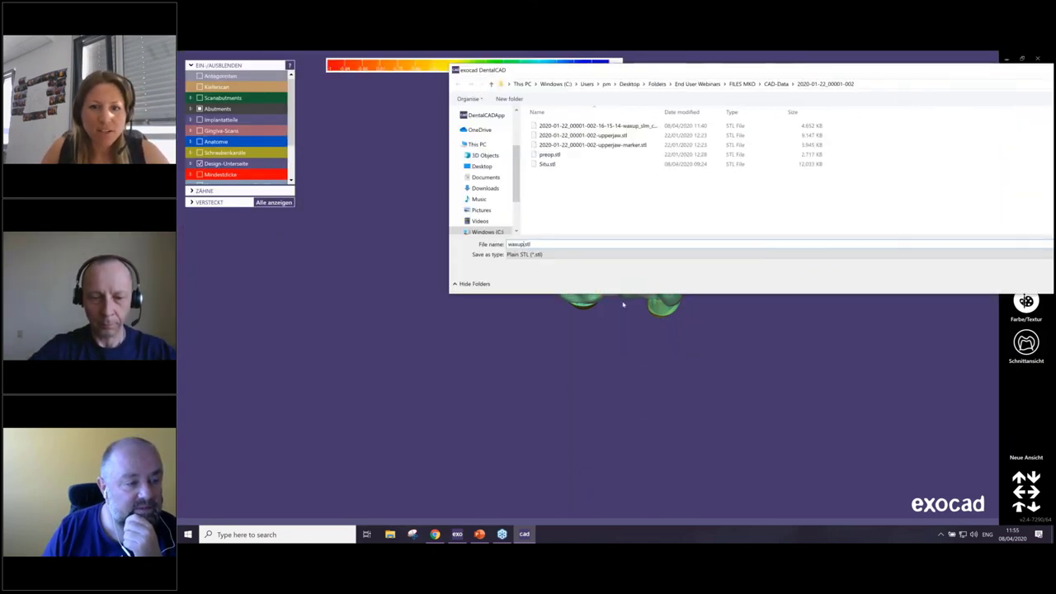
drag(419, 57, 550, 349)
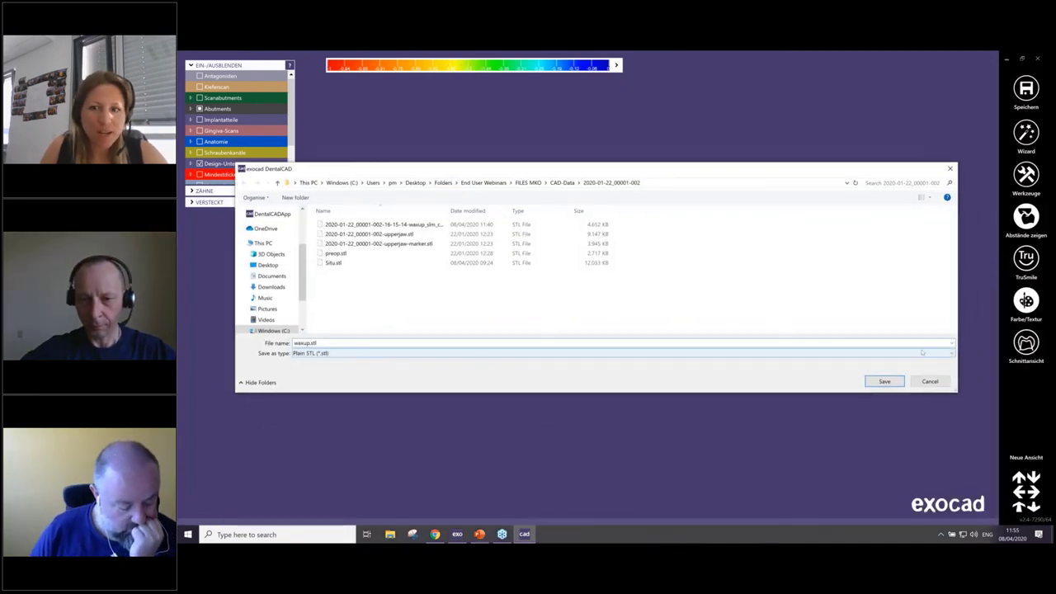
click(885, 381)
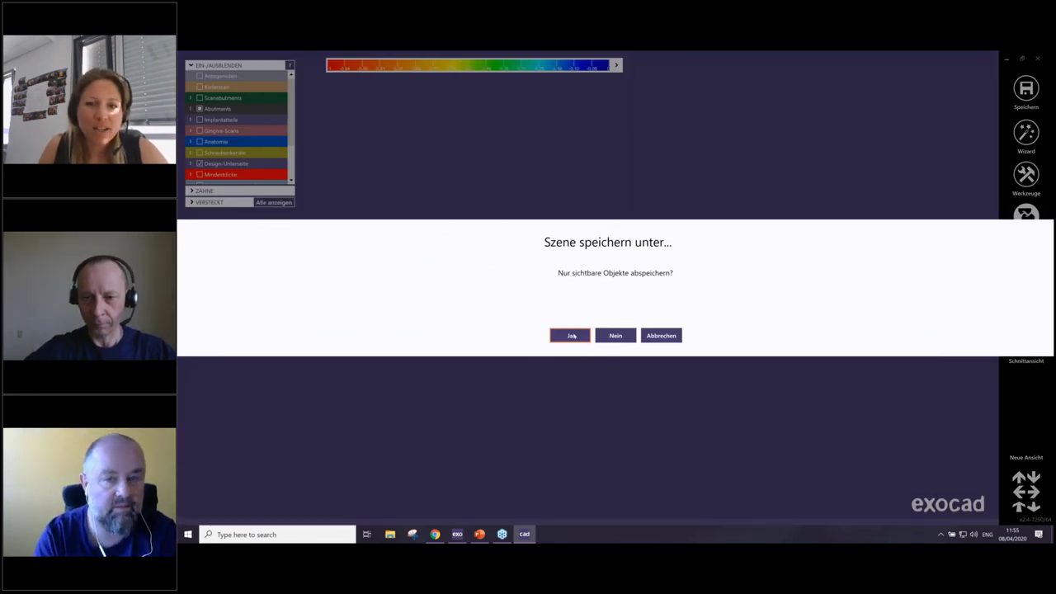
click(570, 335)
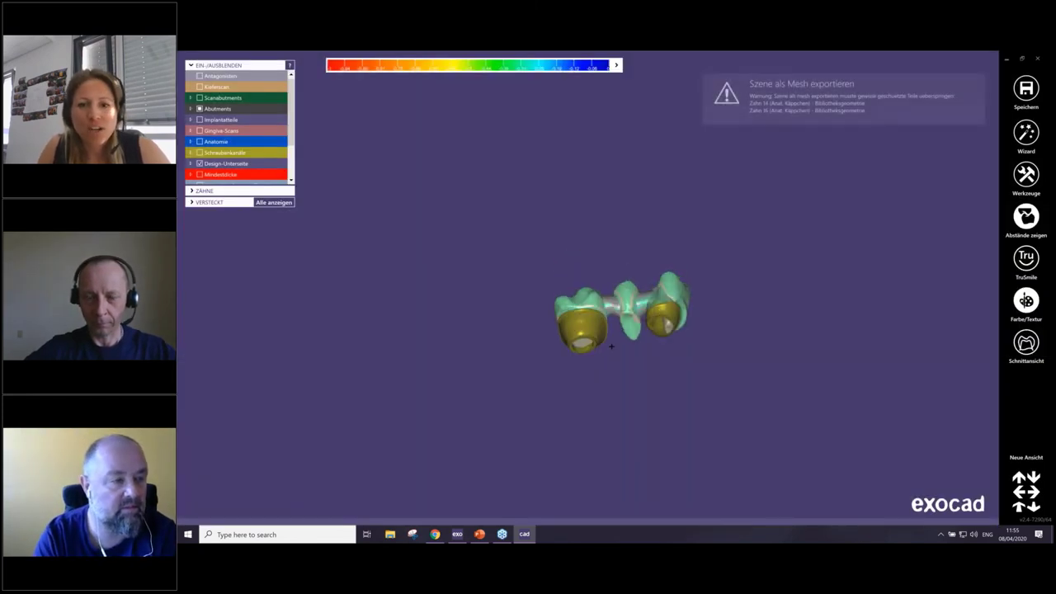
Step: Close the Zahn 16 material configuration and open the Cervical Adaptation project folder in File Explorer
click(457, 534)
click(209, 78)
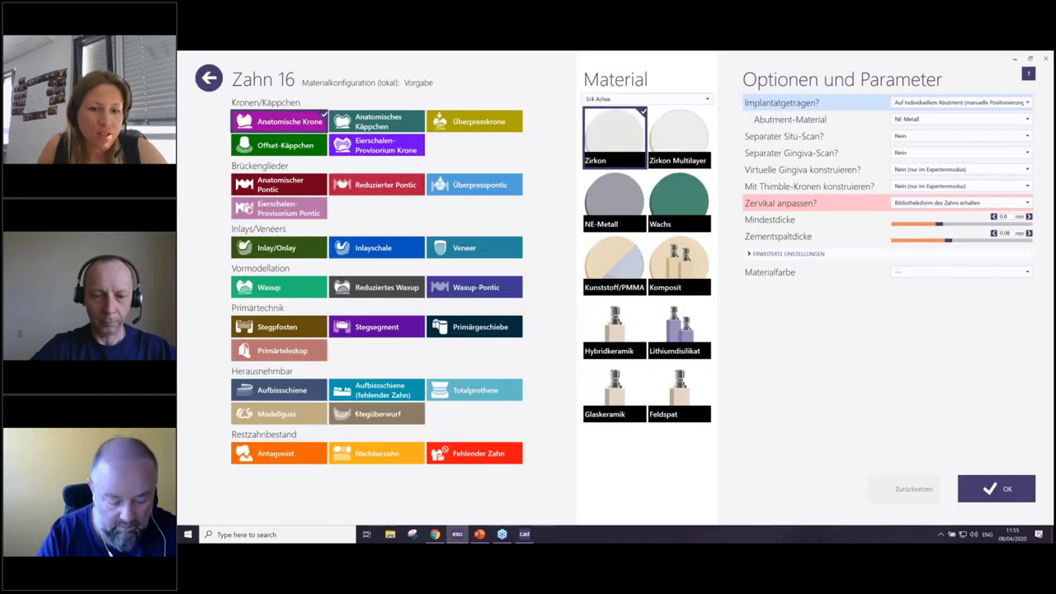
click(425, 79)
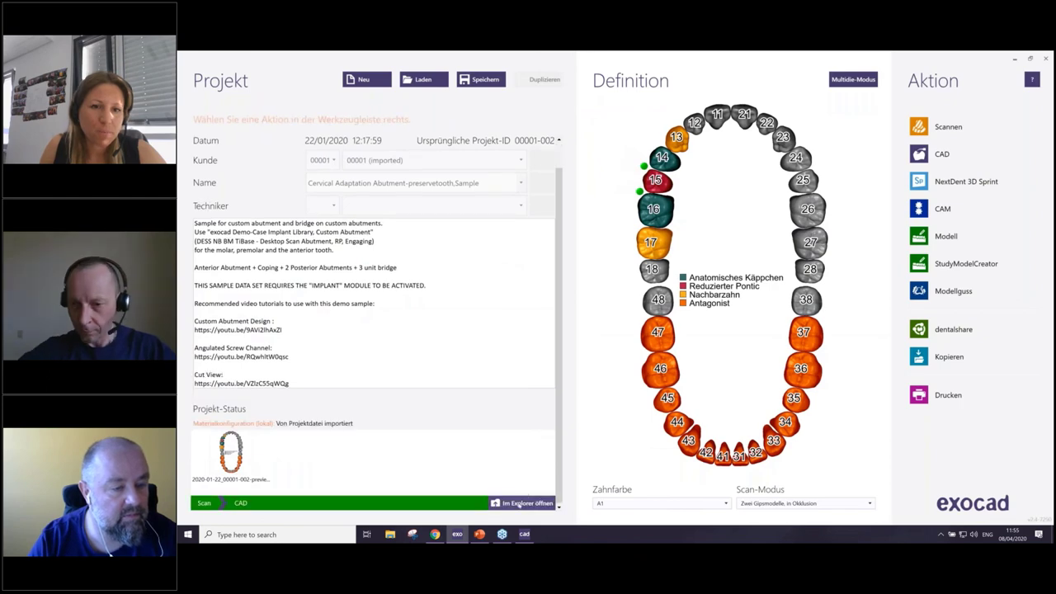
click(520, 504)
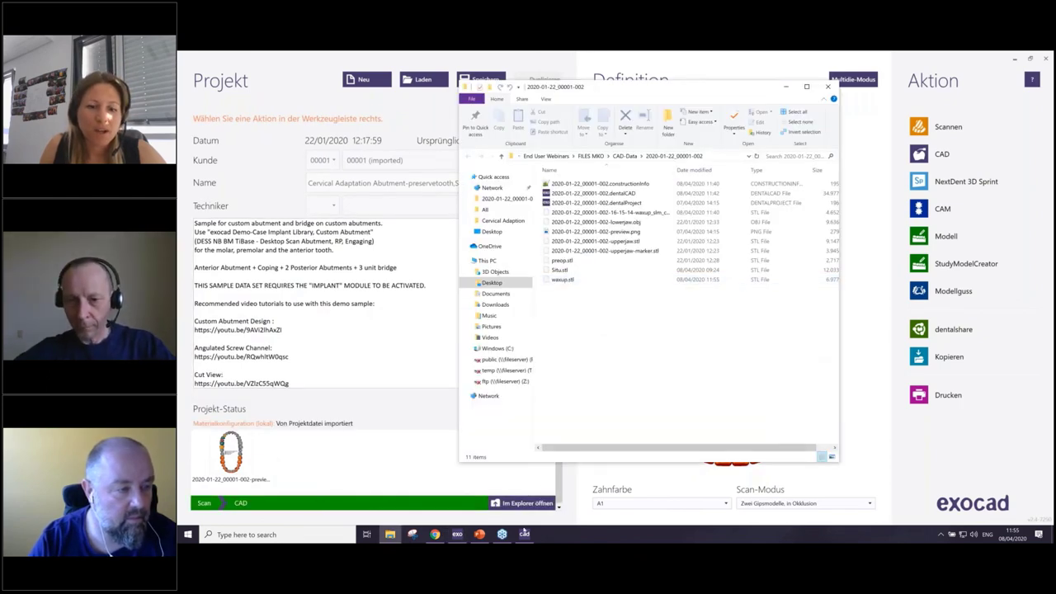
Step: Check the folder for waxup.stl and return to the bridge design in DentalCAD
click(524, 534)
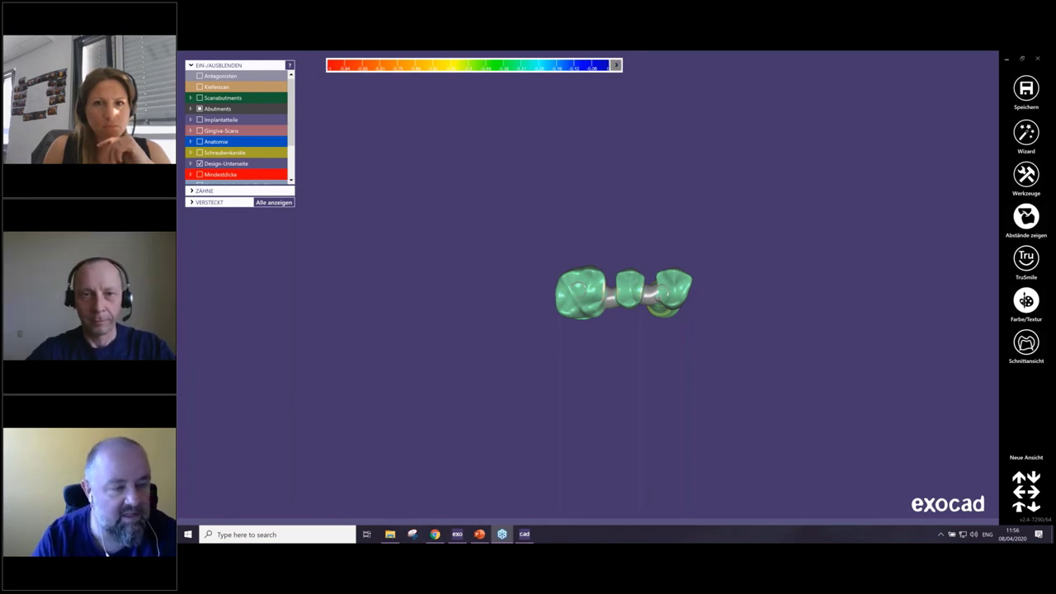
Step: Show the neighbouring jaw scan (Nachbarn) and set the colour map to Abstände
click(615, 64)
click(582, 83)
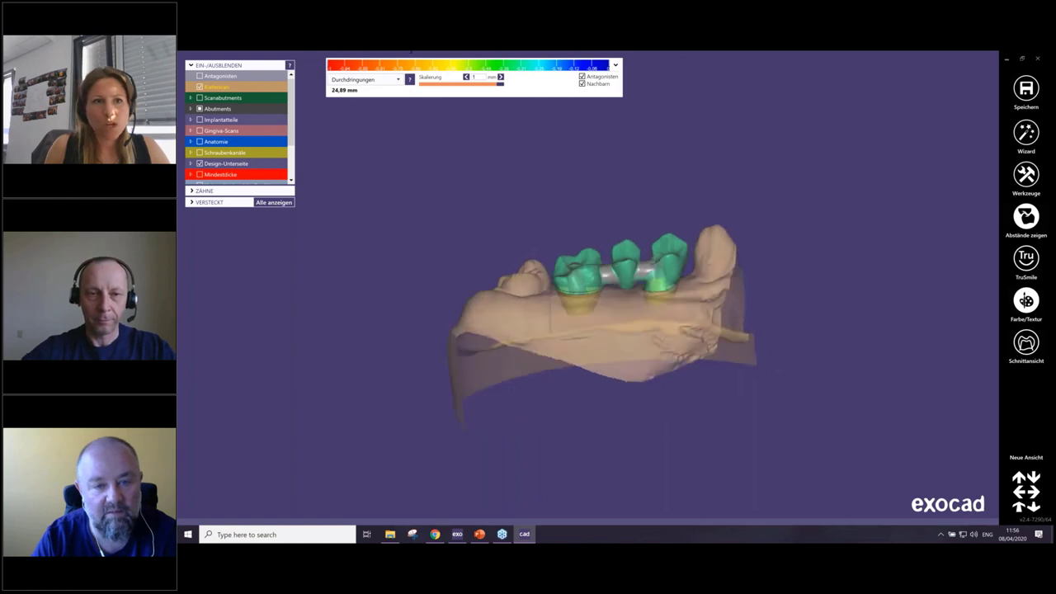
click(366, 79)
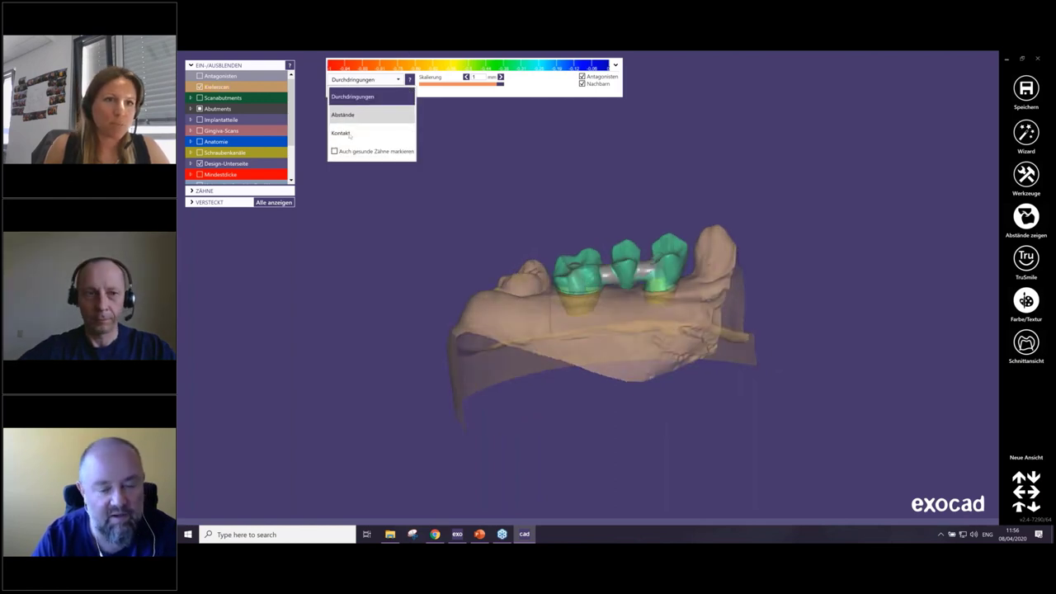
click(347, 113)
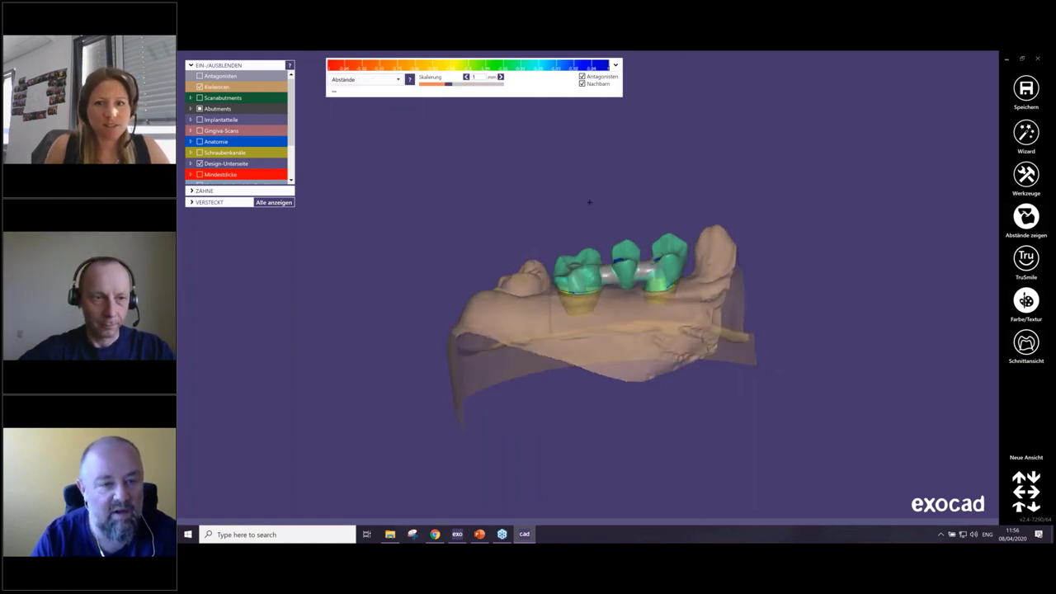
click(371, 80)
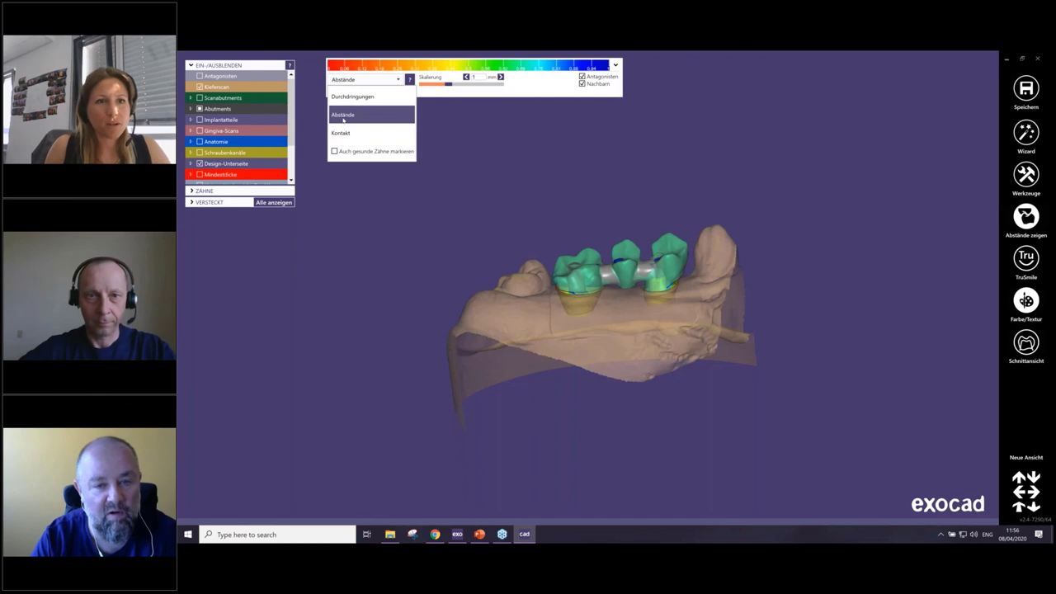
click(346, 116)
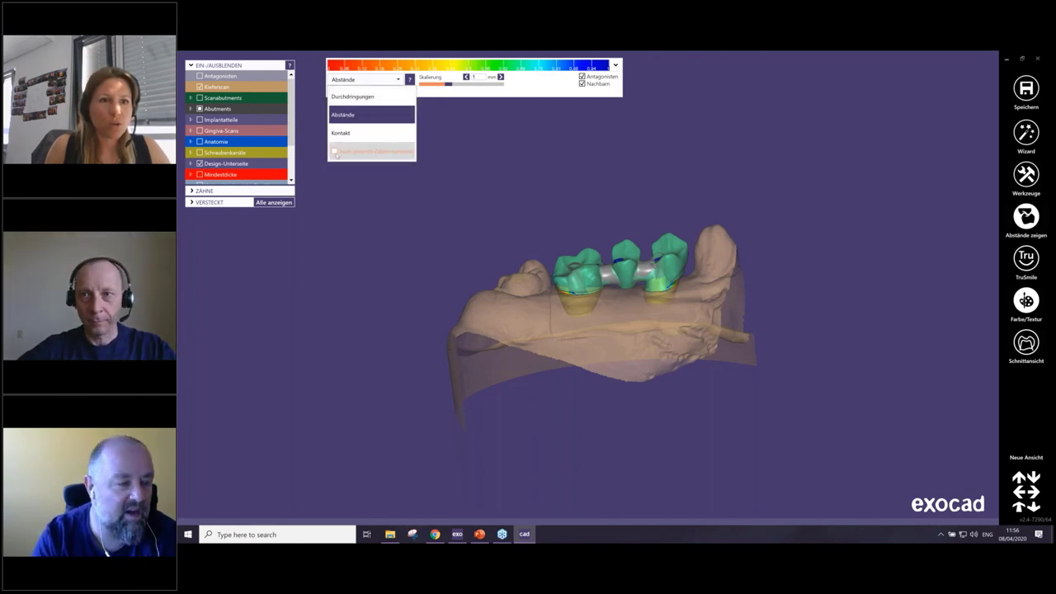
click(570, 229)
Step: Rotate the jaw to occlusal and side views and bring up the design tools menu
right_drag(570, 228, 555, 269)
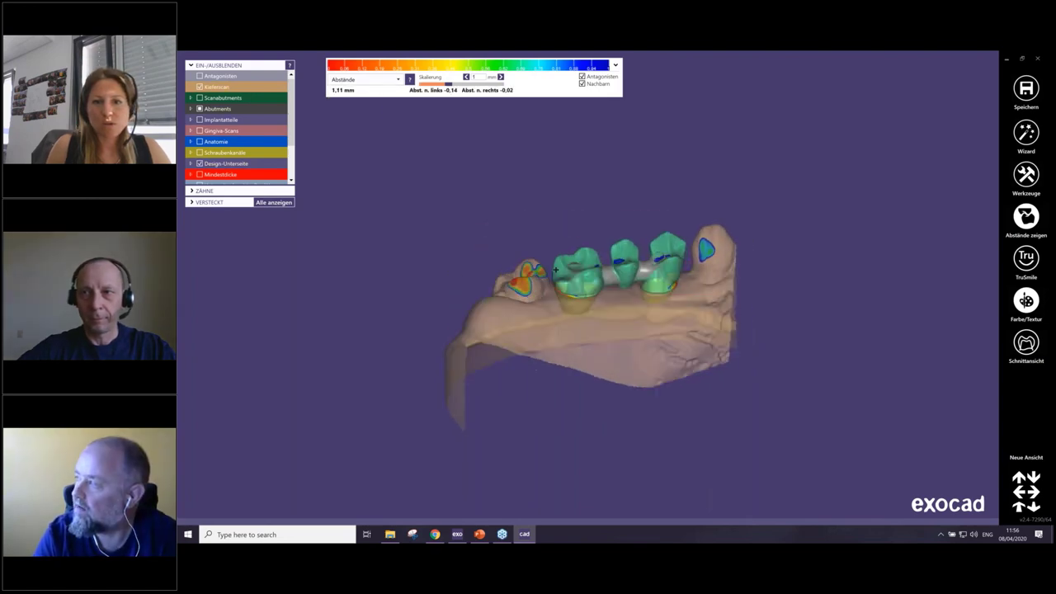
right_drag(555, 269, 614, 139)
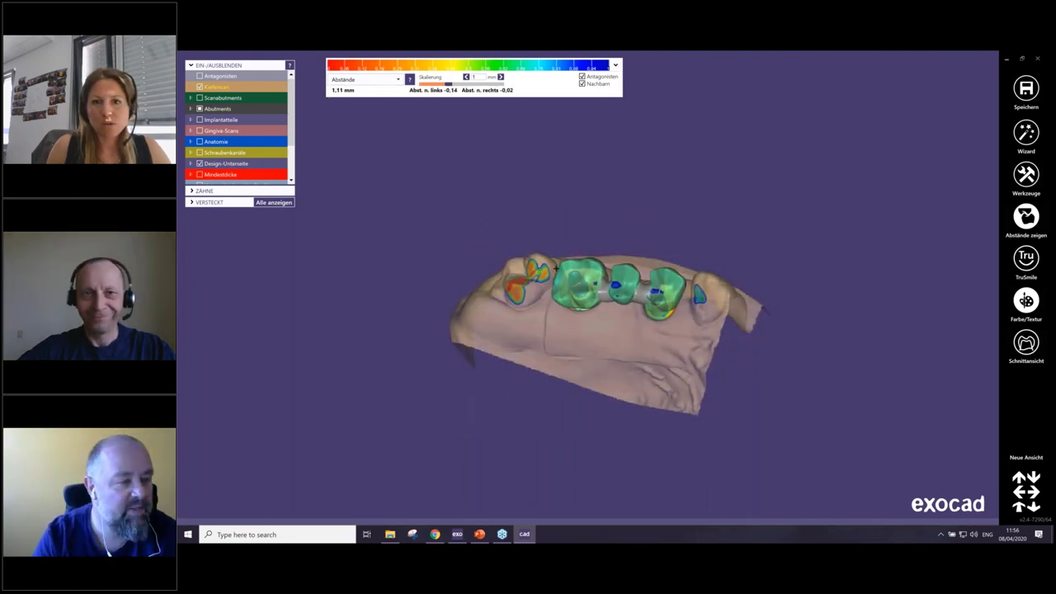
right_click(614, 138)
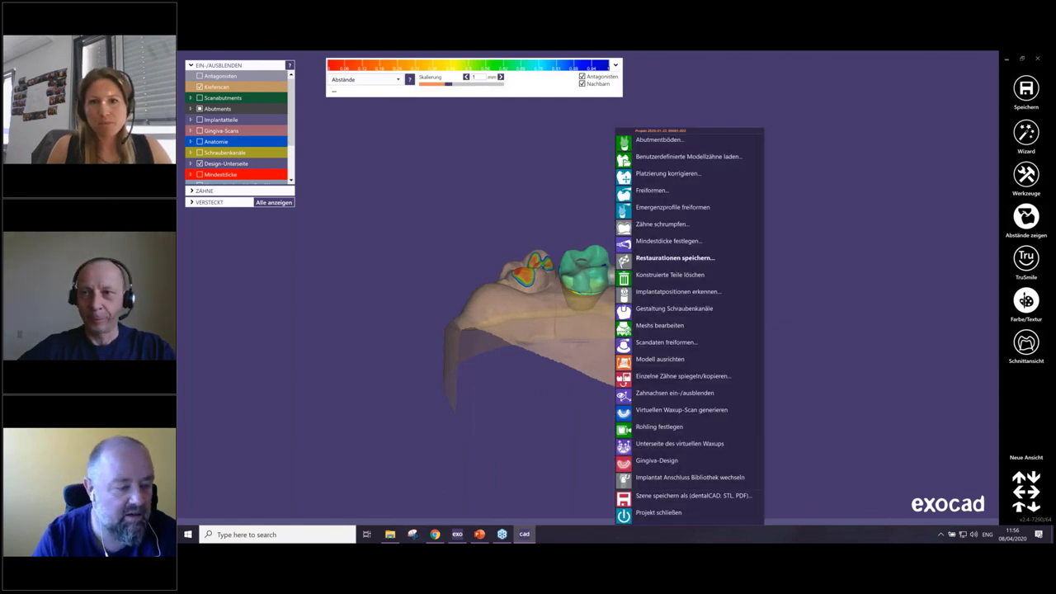
Step: Start Freiformen Anpassen and choose adaptation to the neighbouring teeth
click(557, 181)
right_click(655, 138)
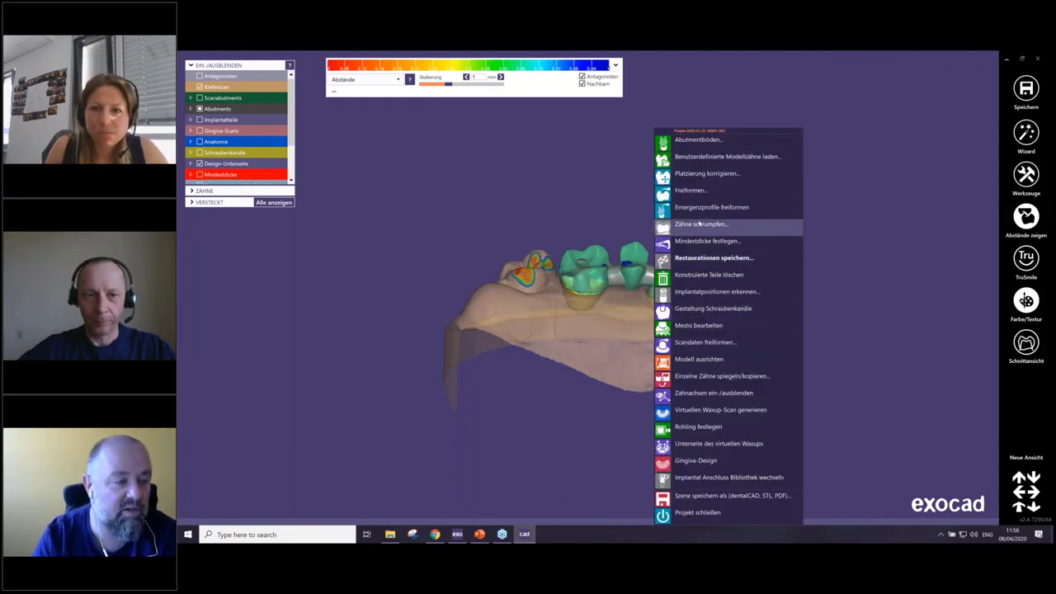
click(691, 190)
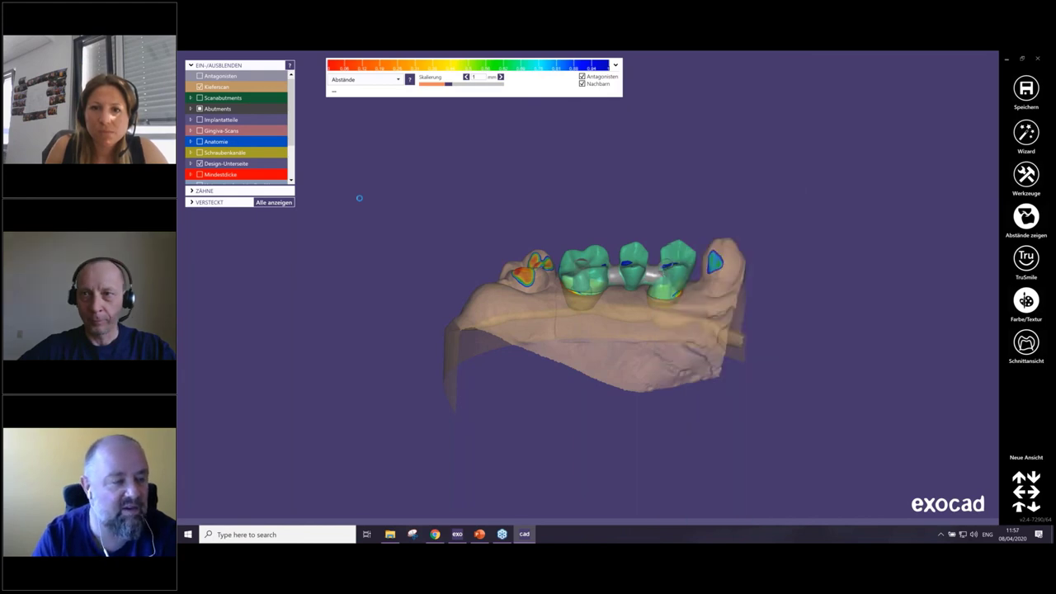
click(350, 127)
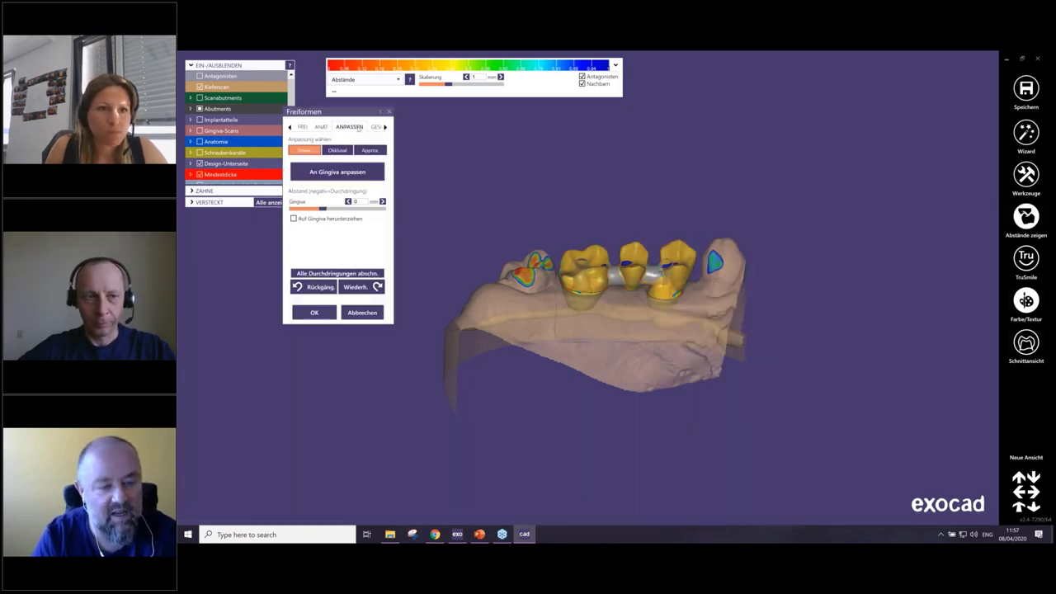
click(370, 150)
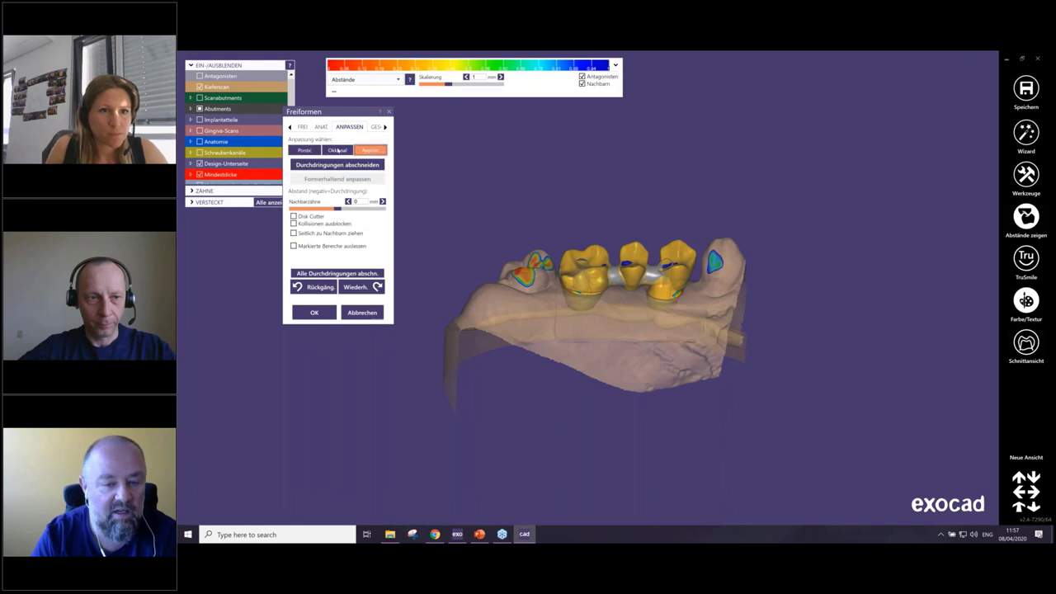
Step: Block out collisions with neighbouring teeth and add cutting discs between the teeth
click(293, 217)
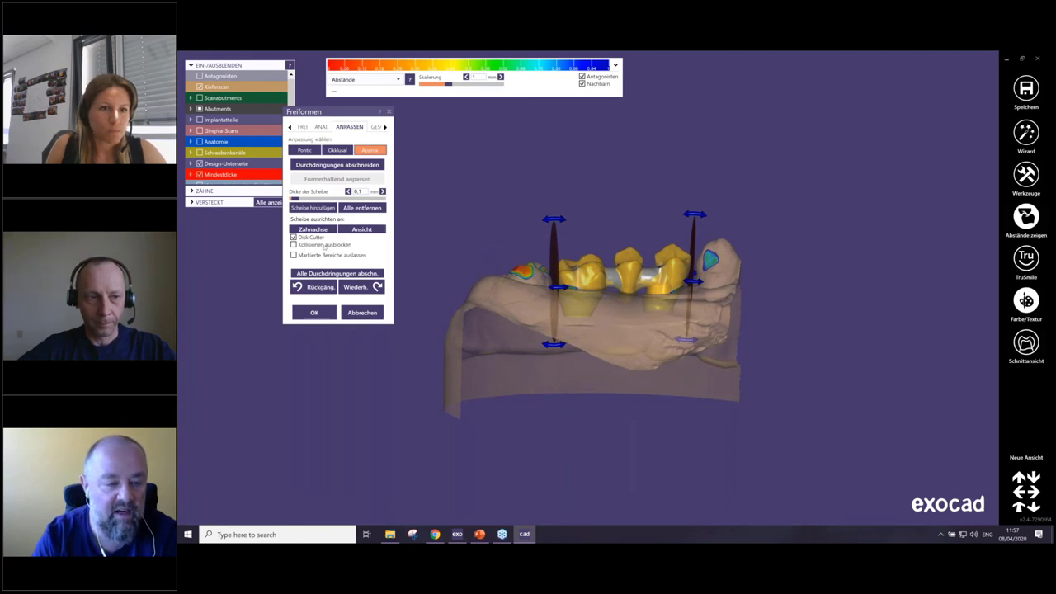
mouse_move(323, 245)
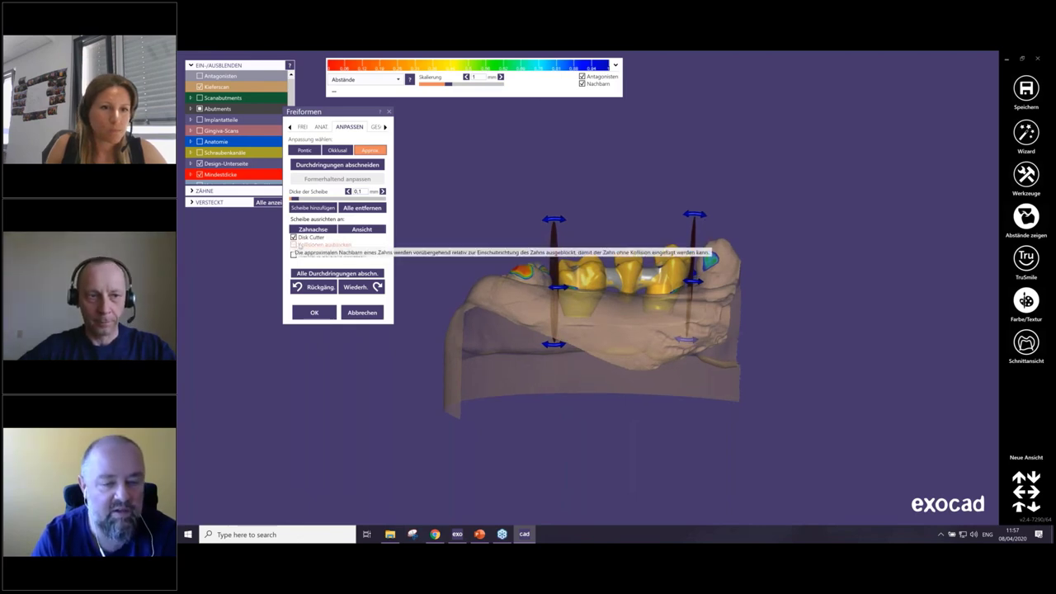
click(293, 237)
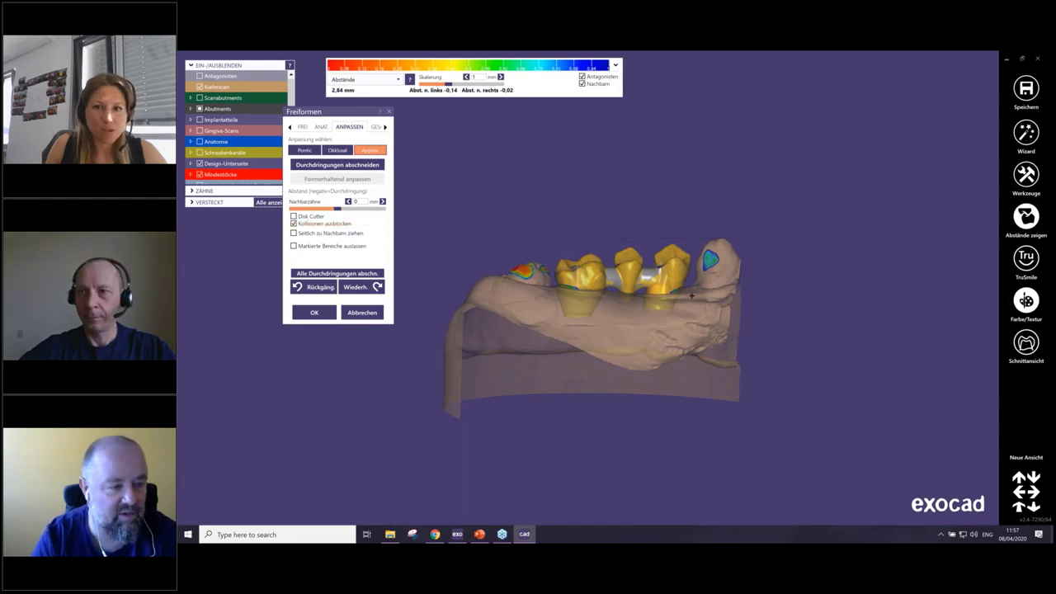
scroll(689, 309, up, 3)
right_drag(690, 309, 306, 225)
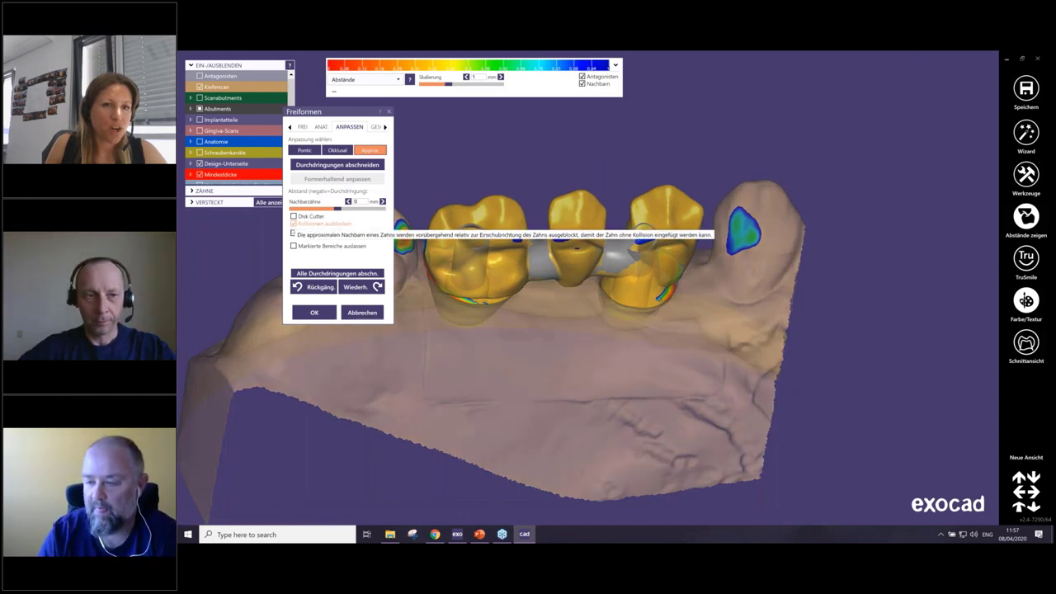
click(293, 224)
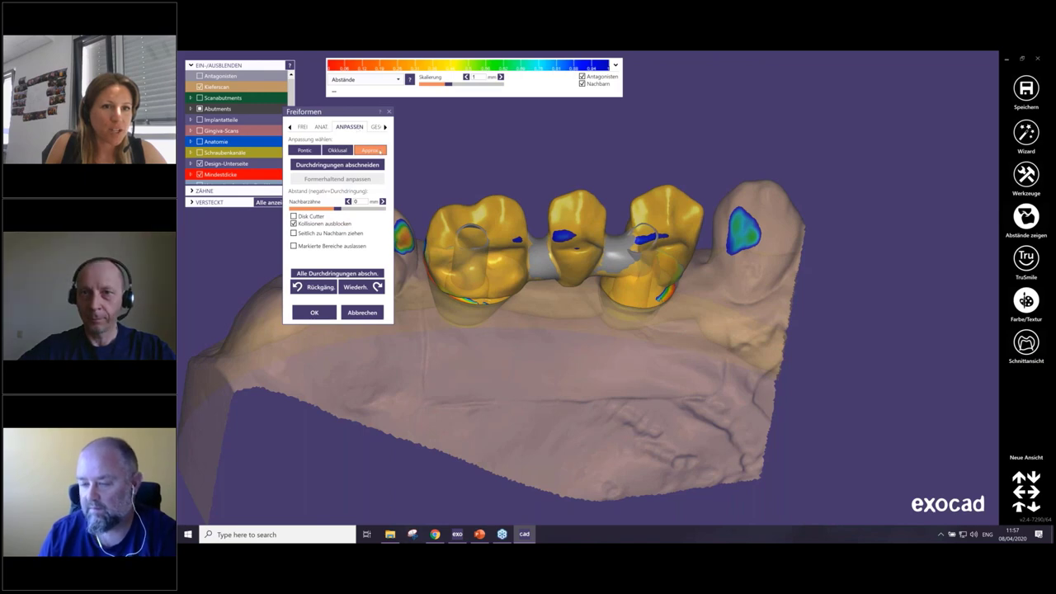
click(379, 151)
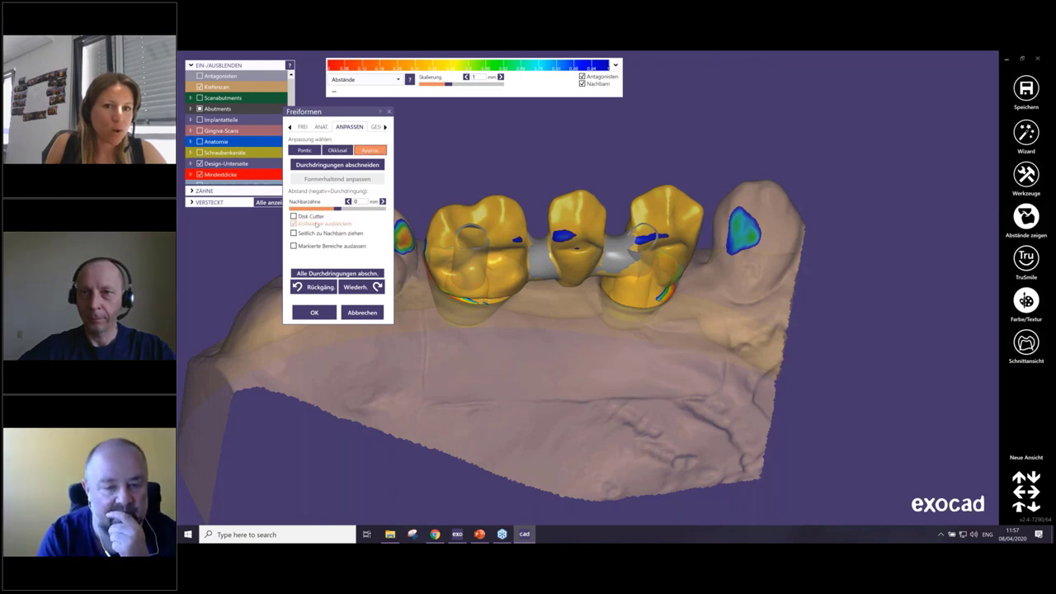
mouse_move(322, 224)
click(294, 216)
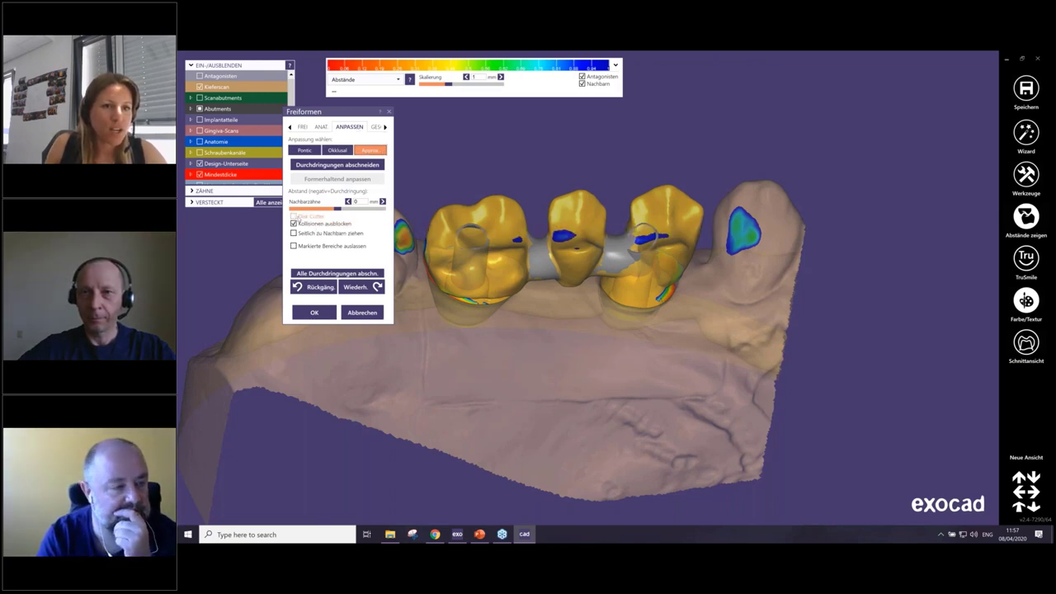
Step: Angle the right and left cutting discs beside the bridge and apply the cut with OK
right_drag(484, 218, 488, 244)
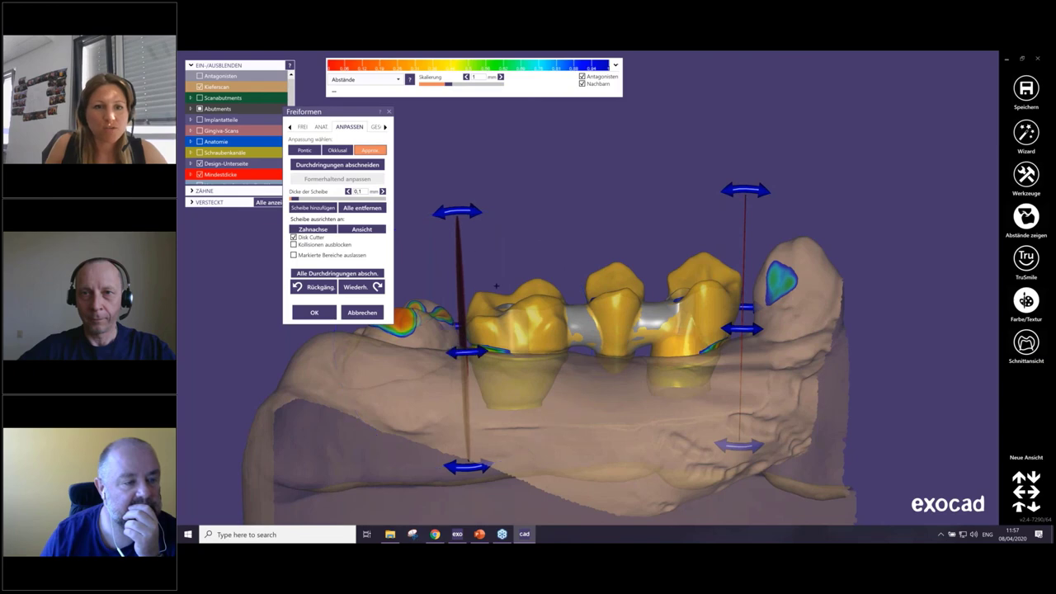
right_drag(496, 286, 499, 346)
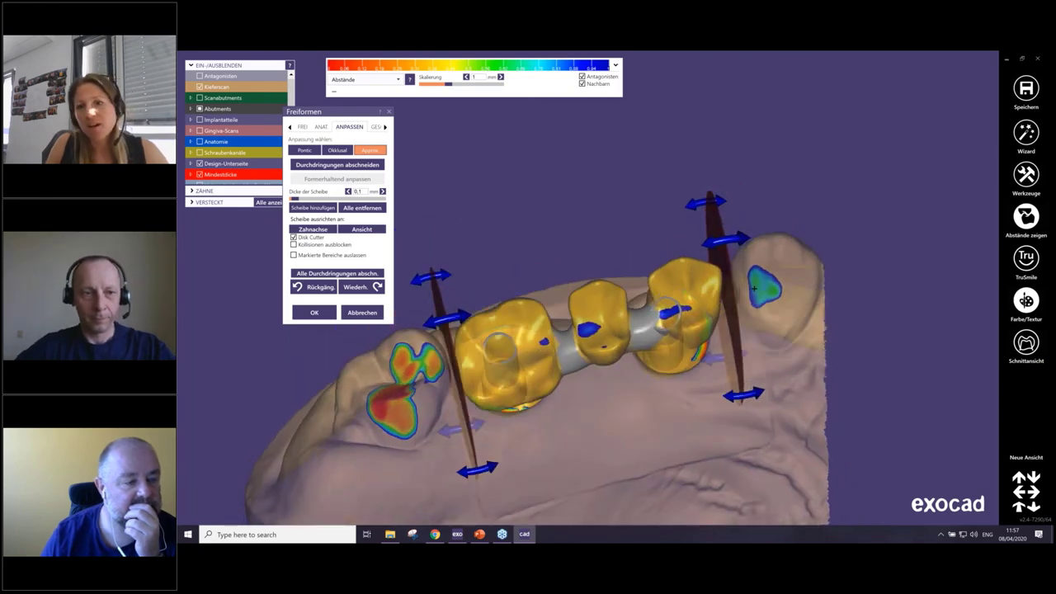
drag(743, 396, 761, 398)
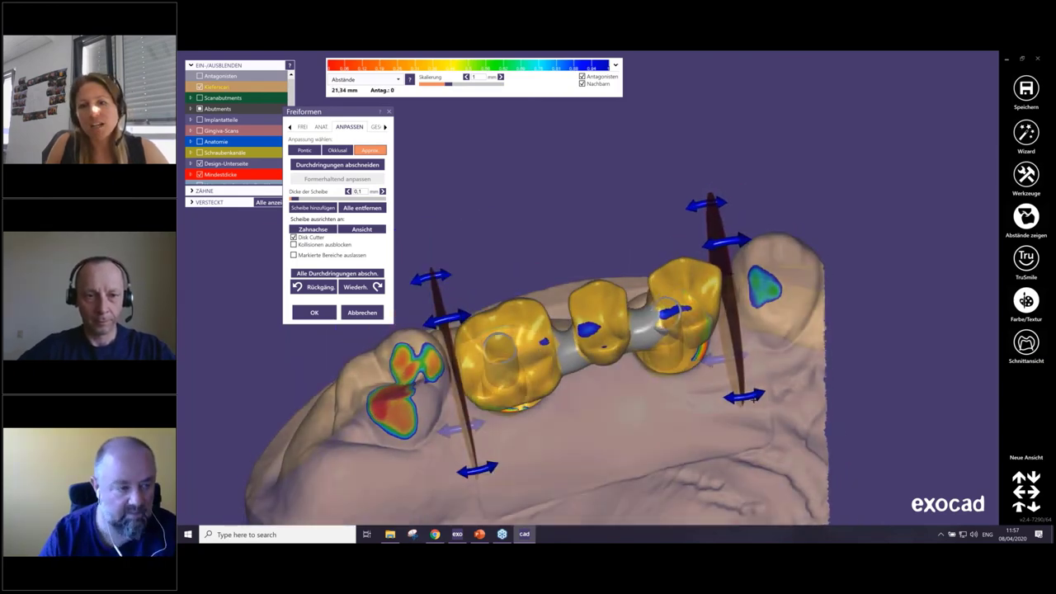
mouse_move(762, 397)
right_down()
mouse_move(726, 324)
mouse_move(742, 205)
right_up()
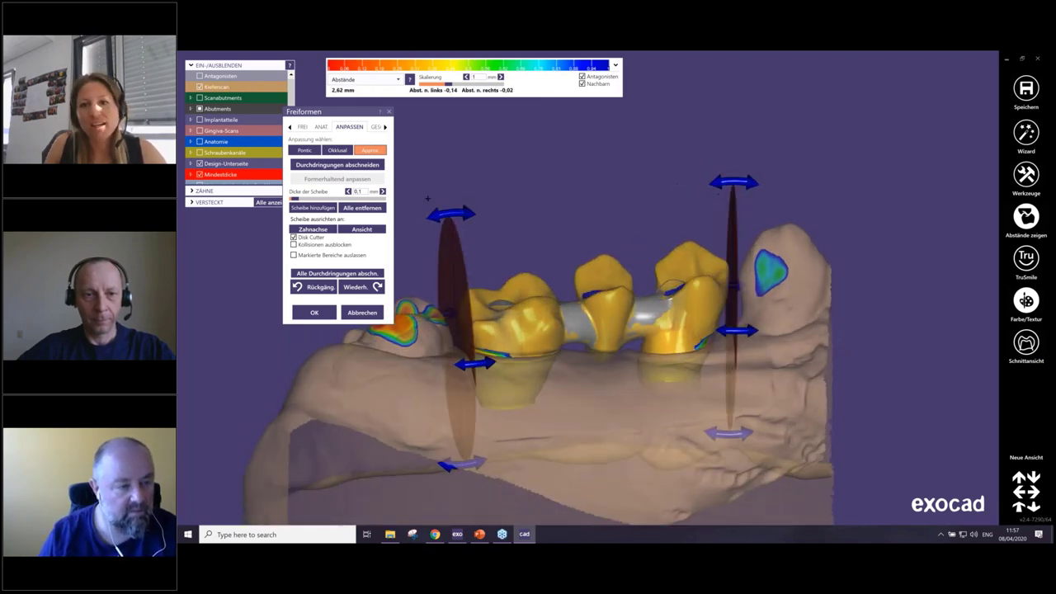
drag(742, 206, 747, 187)
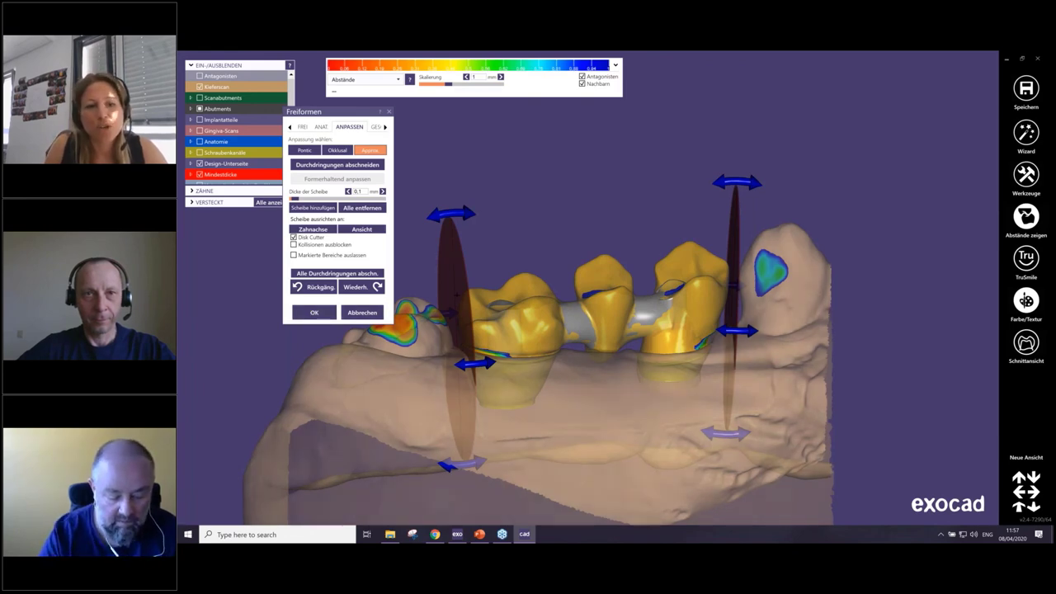
drag(459, 331, 463, 331)
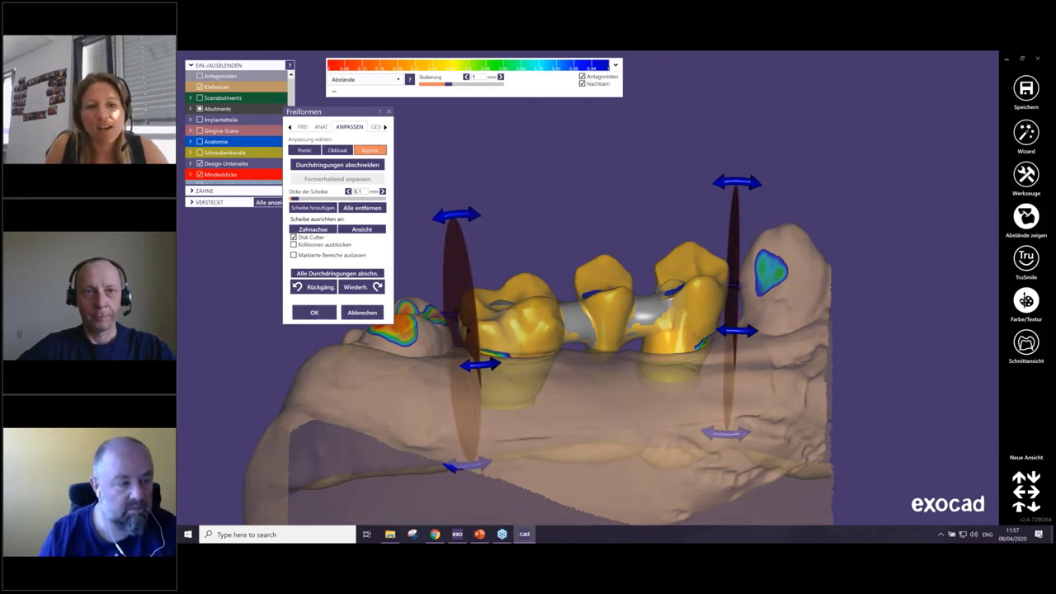
mouse_move(464, 331)
right_down()
mouse_move(483, 333)
mouse_move(350, 324)
right_up()
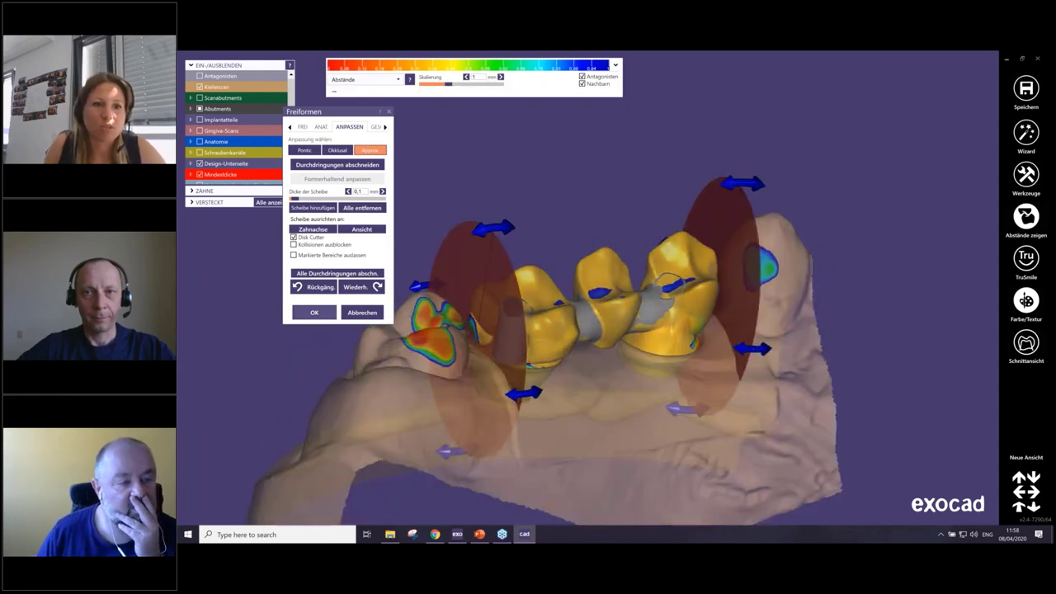
click(314, 312)
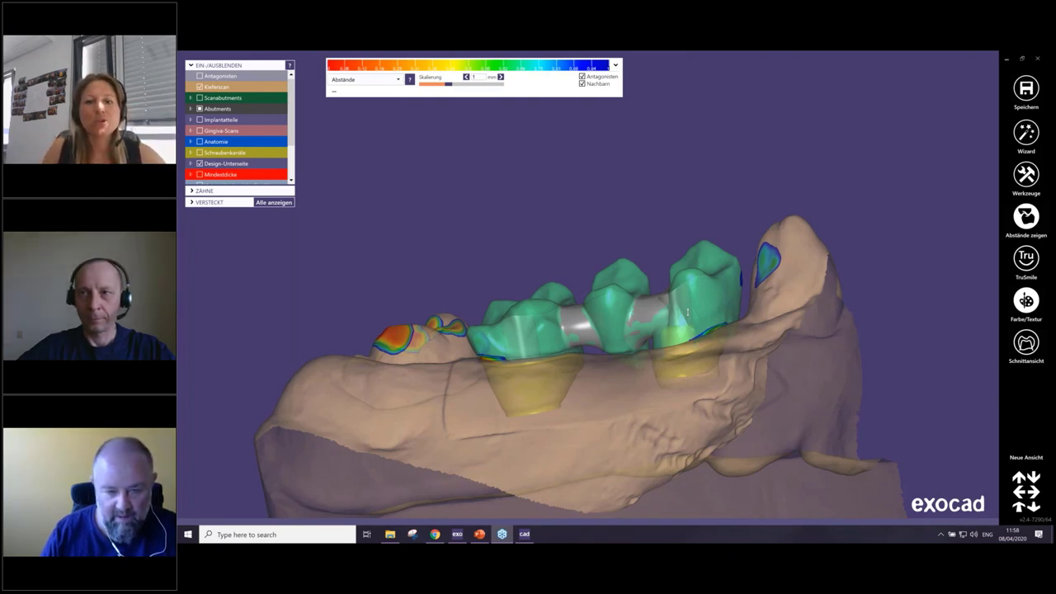
Step: Browse the design tools context menu over the bridge, close it, and switch to Chrome
right_click(625, 182)
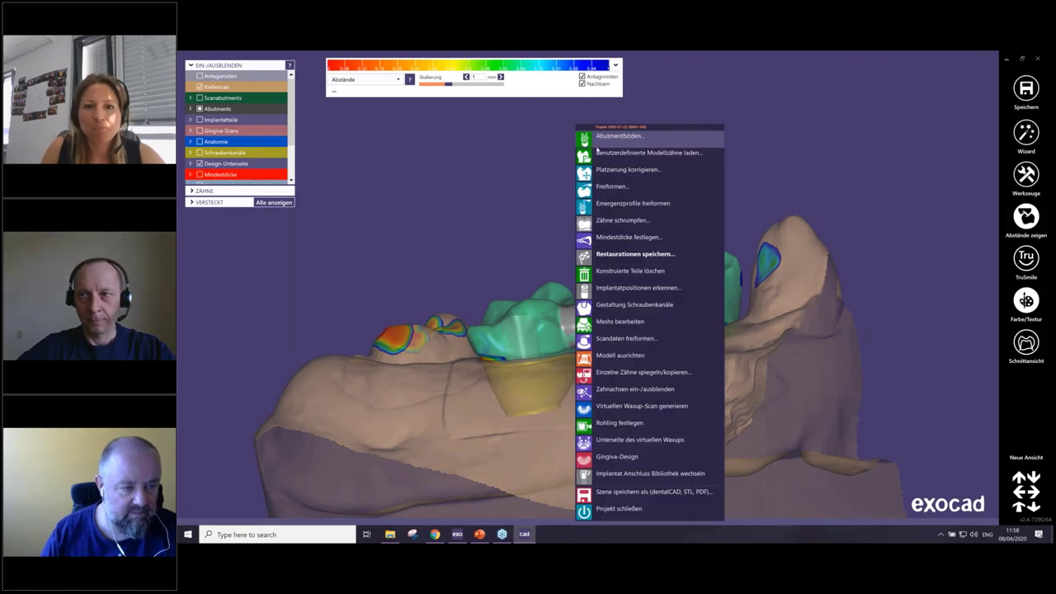
right_click(485, 170)
right_click(485, 170)
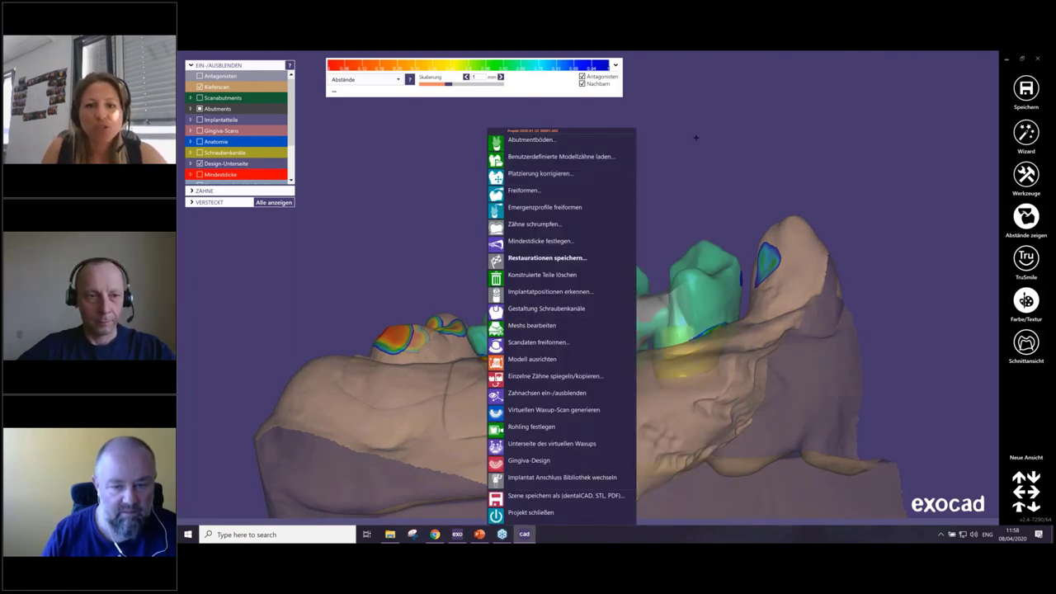
right_drag(735, 140, 611, 123)
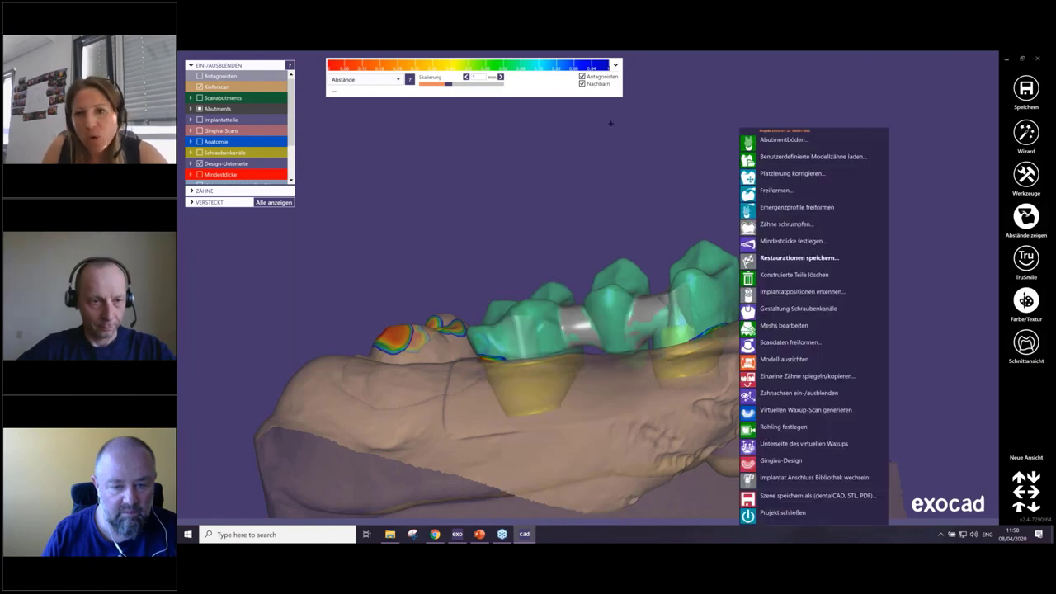
right_click(583, 121)
right_click(582, 121)
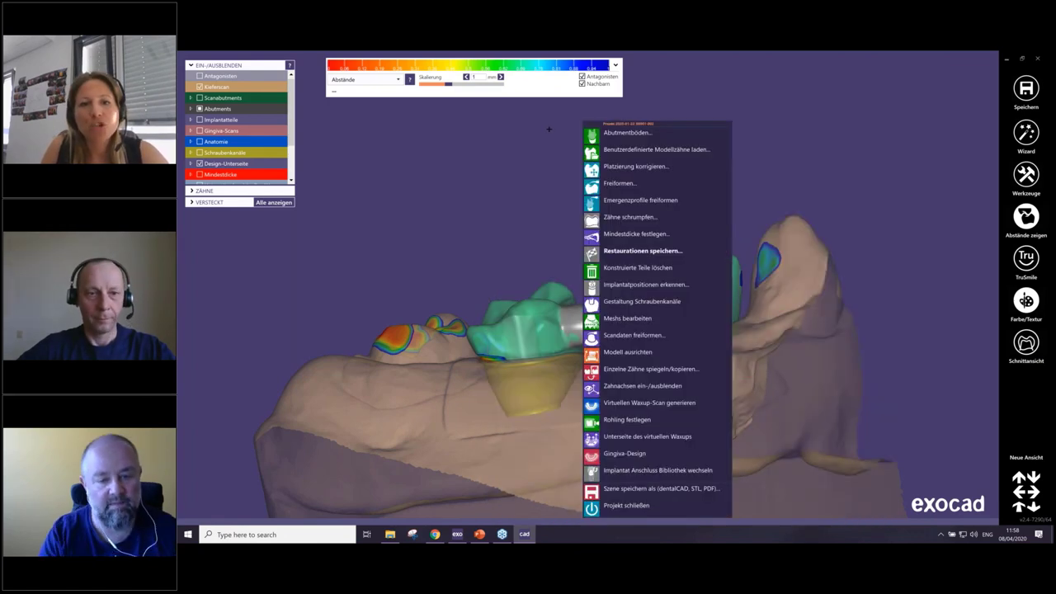
right_click(549, 128)
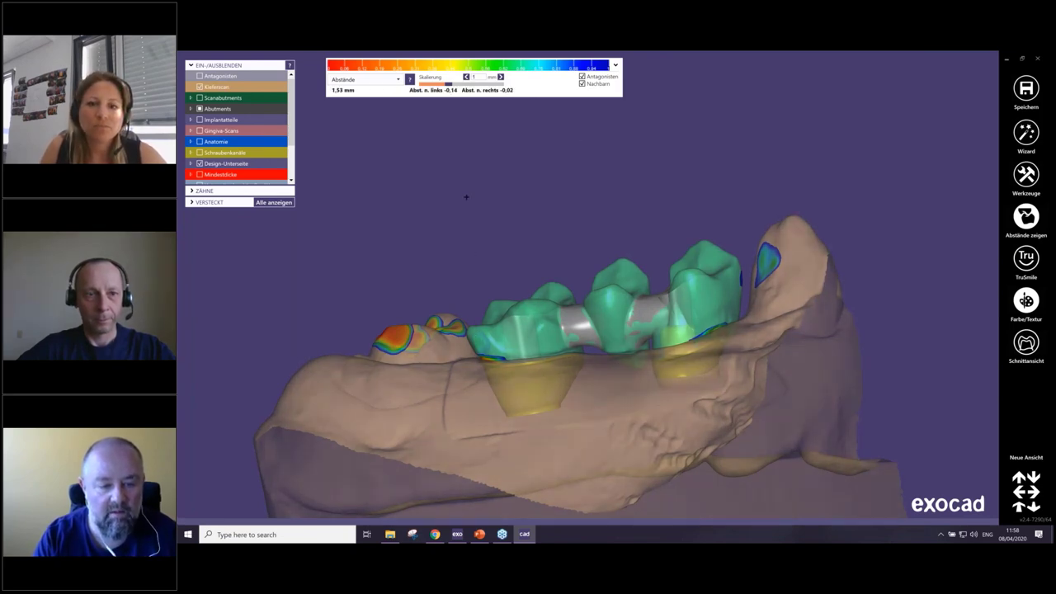
right_click(466, 196)
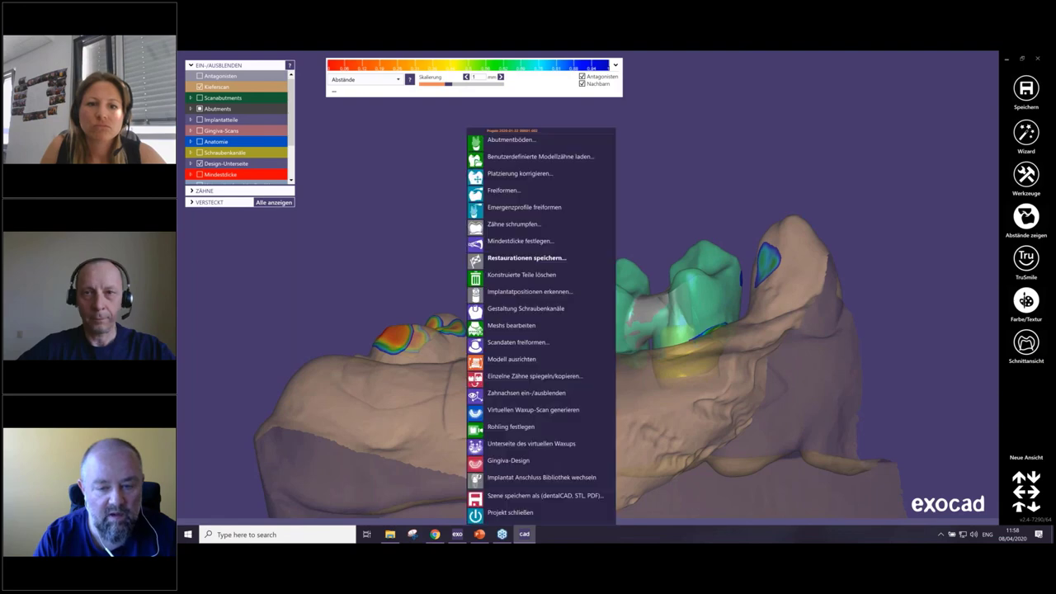
click(410, 193)
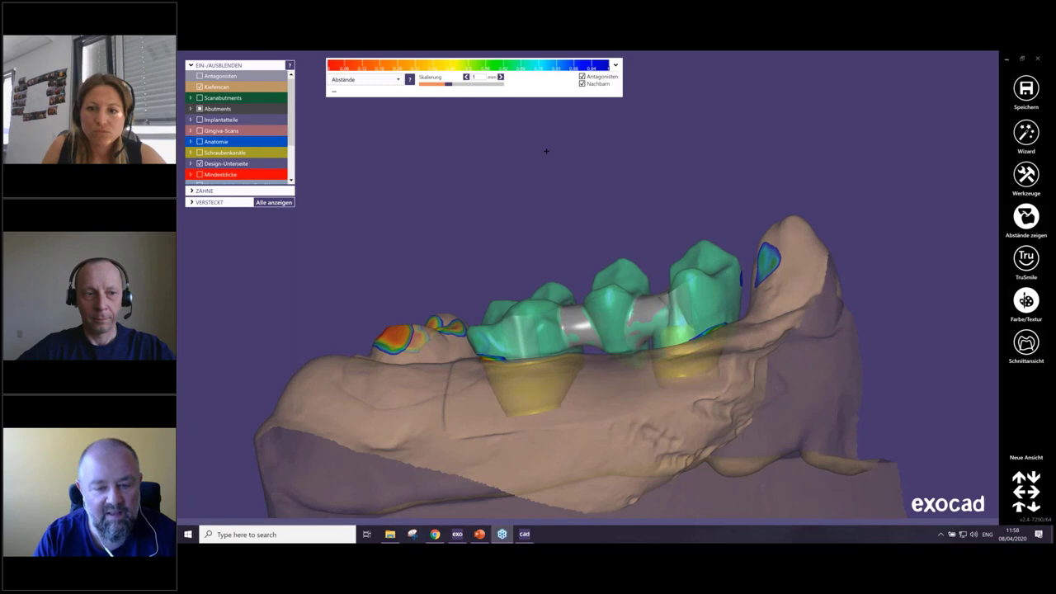
right_click(546, 151)
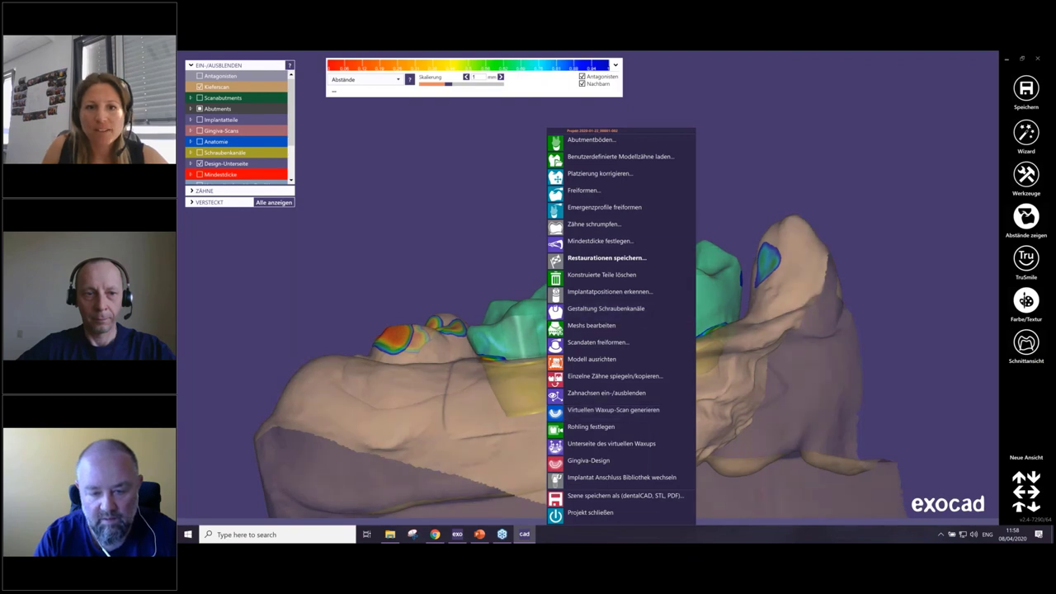
right_click(485, 128)
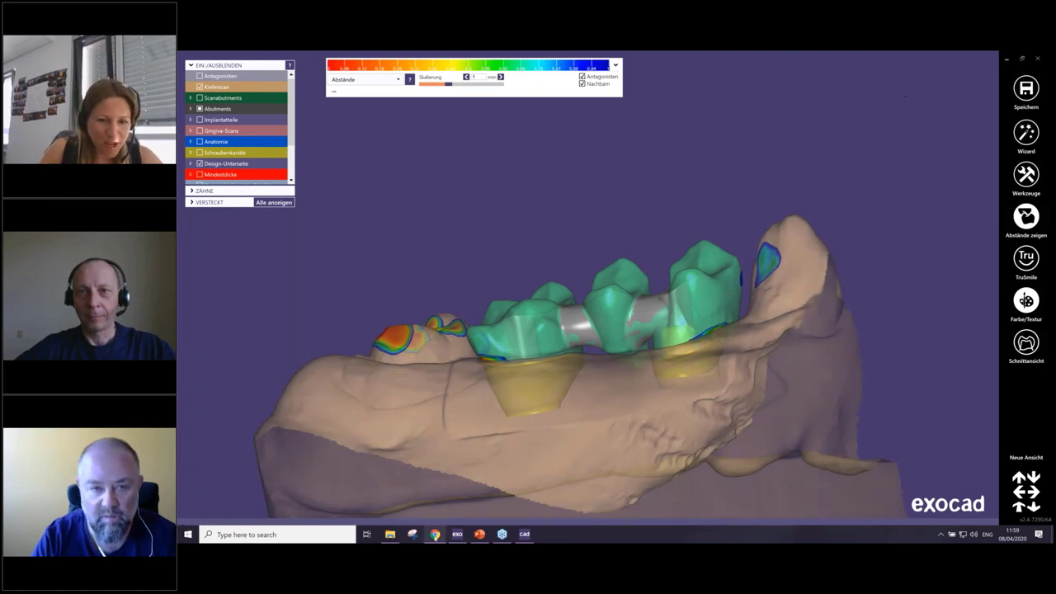
key(alt+Tab)
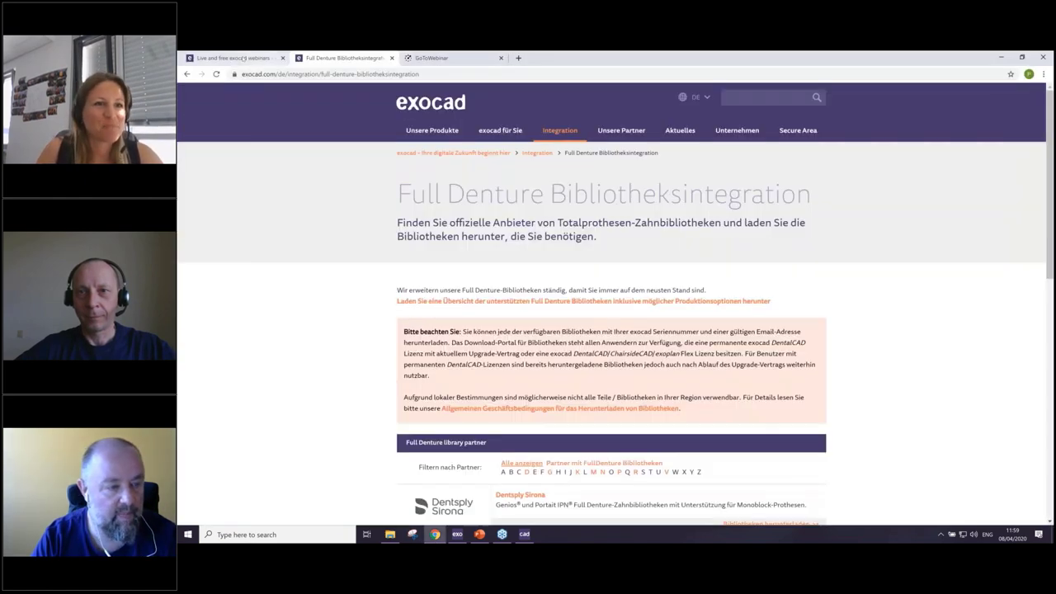
Step: Open 'Live and free exocad webinars' and scroll through the April 6–10, 2020 schedule
click(241, 59)
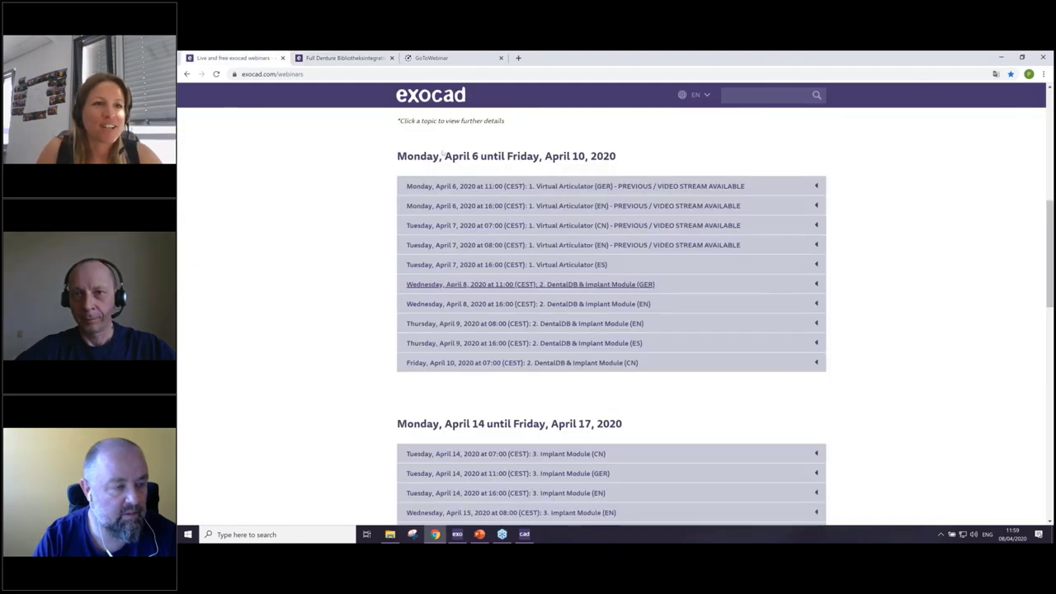
scroll(349, 146, up, 3)
scroll(454, 190, down, 1)
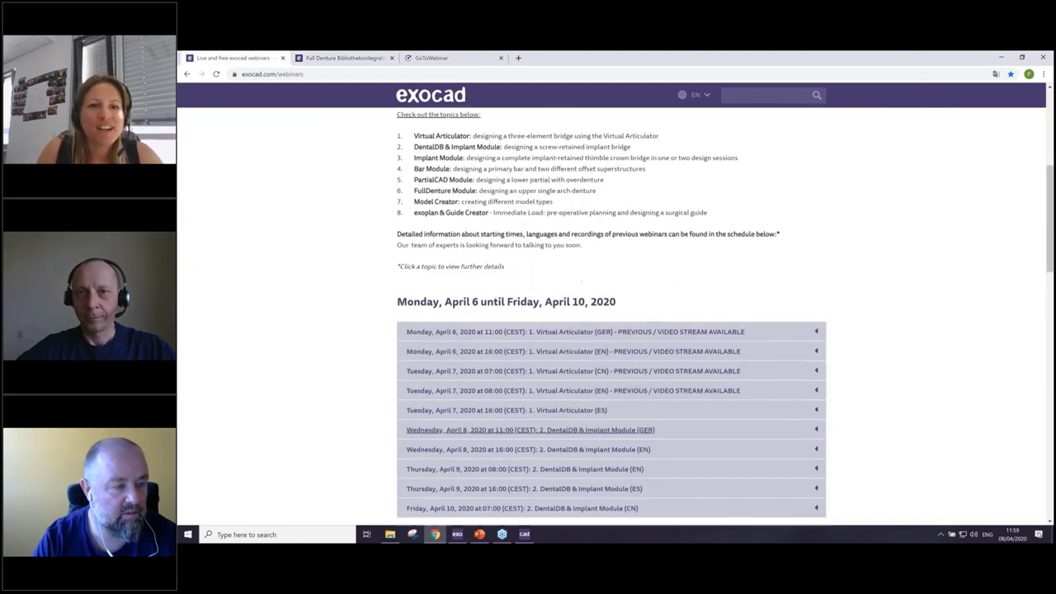
scroll(544, 232, down, 2)
scroll(471, 201, up, 2)
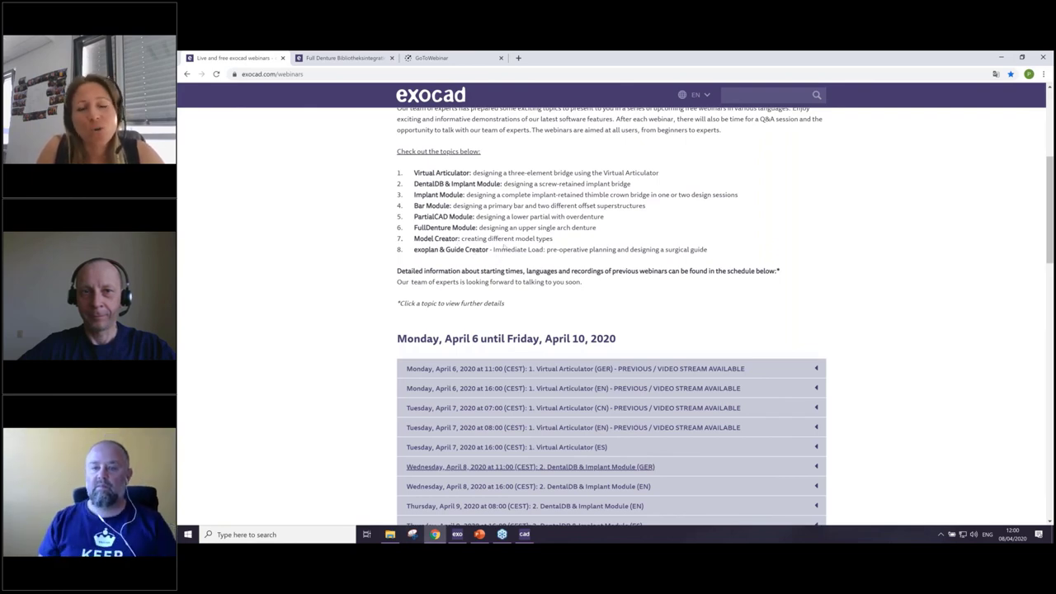
scroll(518, 245, down, 2)
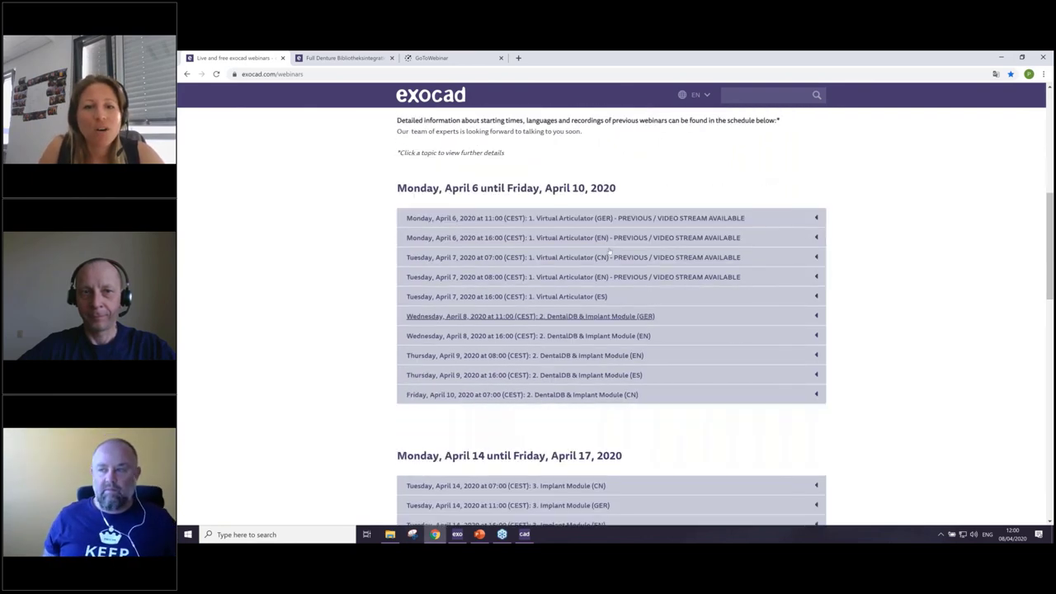
scroll(518, 245, down, 3)
scroll(478, 195, down, 1)
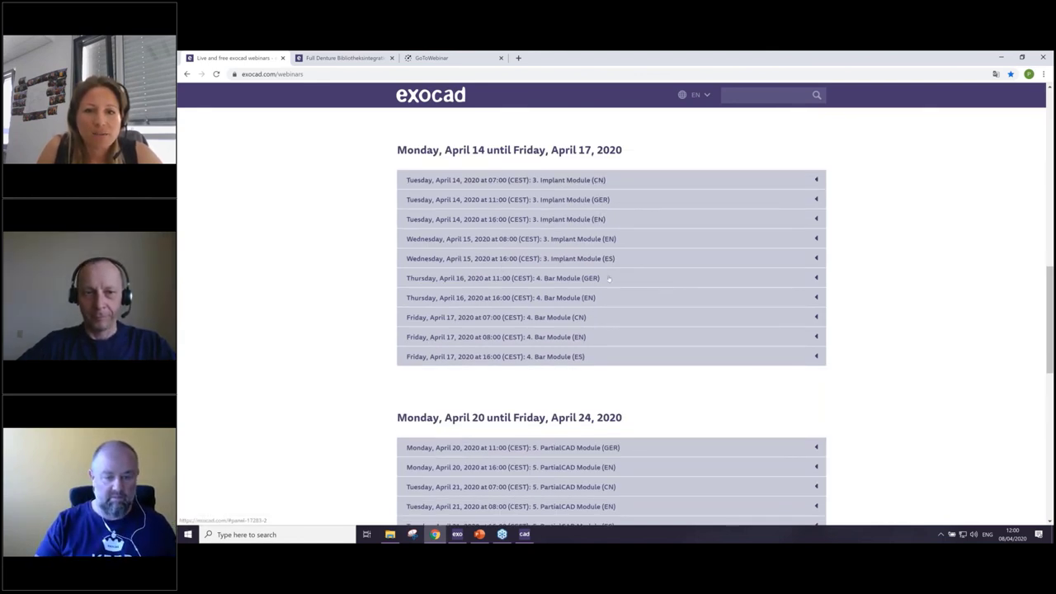
scroll(600, 199, down, 1)
scroll(617, 267, down, 2)
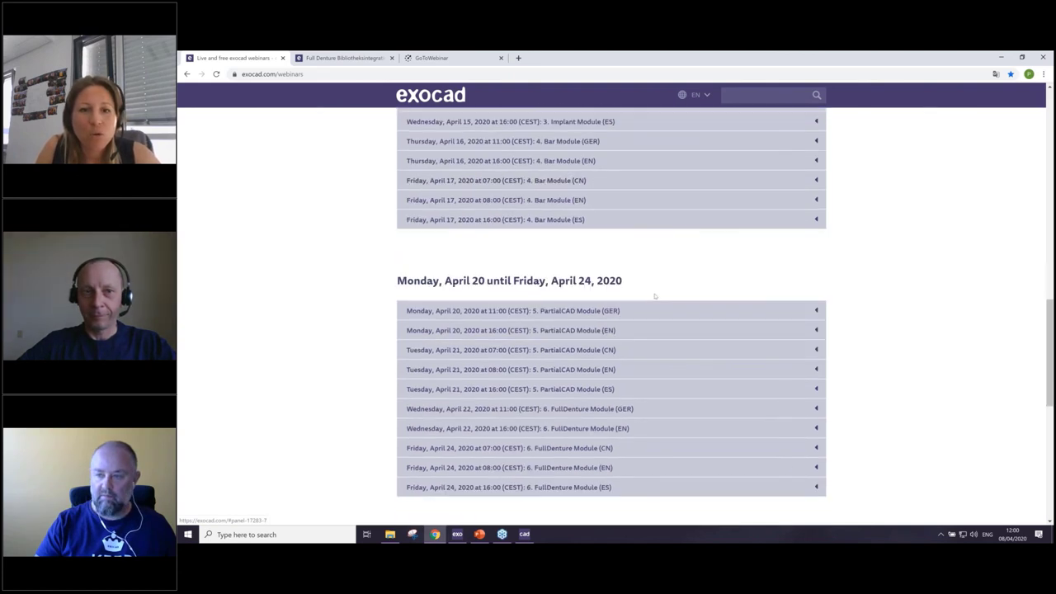
scroll(617, 266, down, 1)
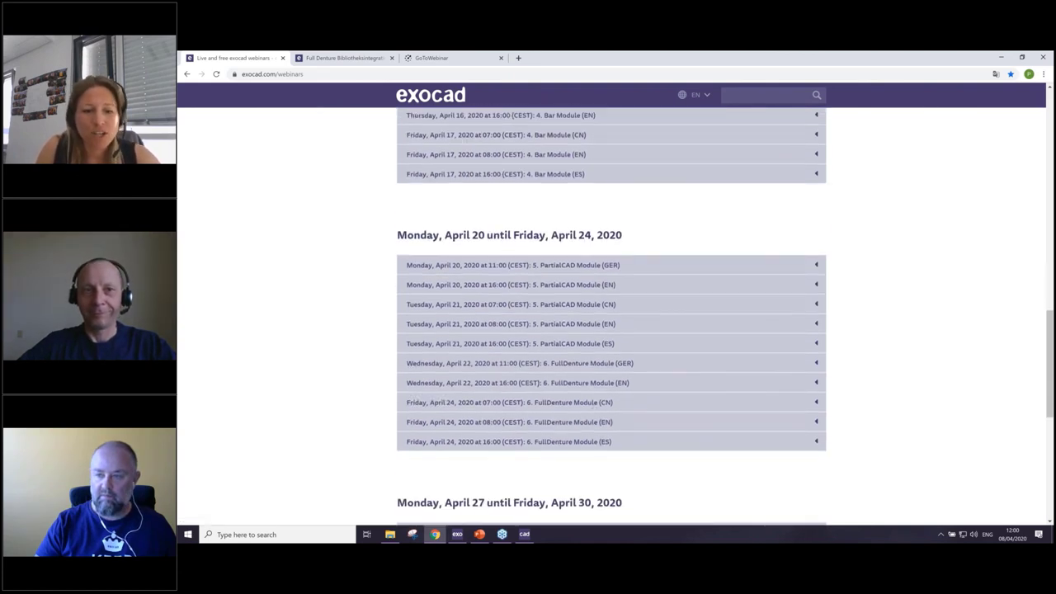
scroll(745, 284, down, 2)
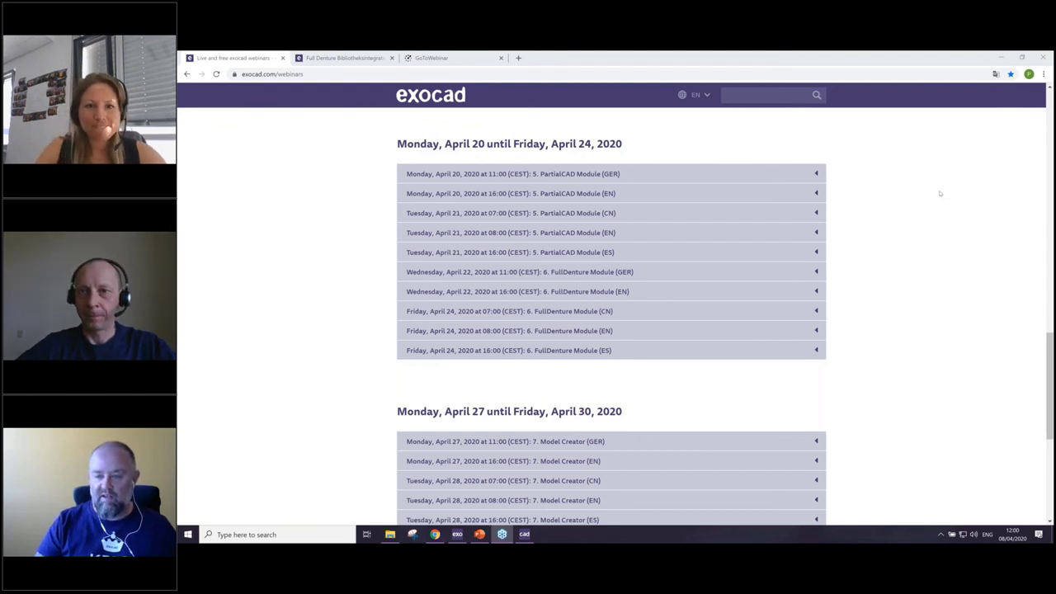
scroll(907, 149, up, 10)
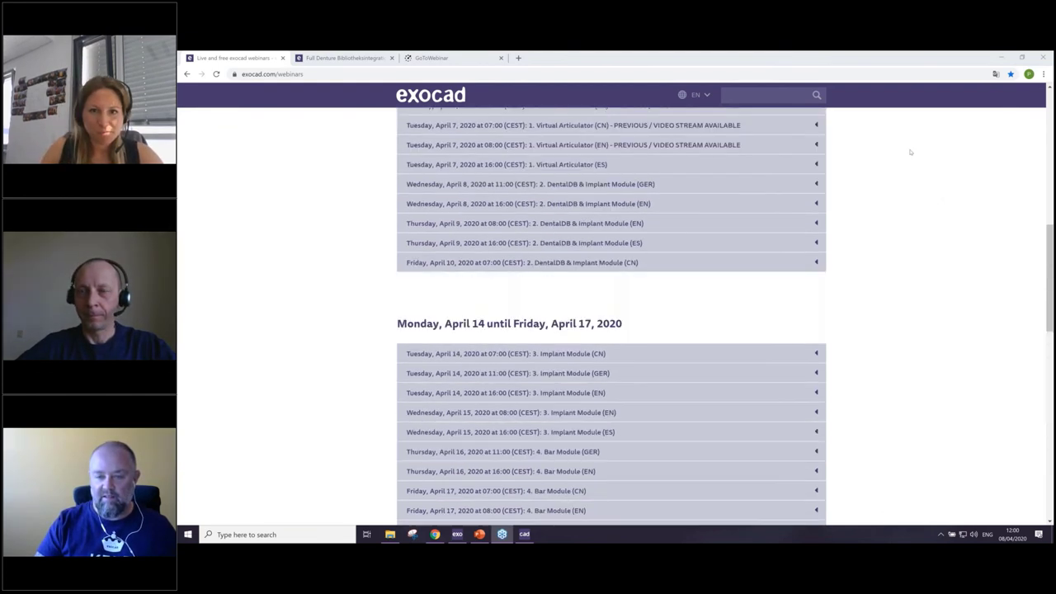
scroll(855, 158, up, 3)
scroll(702, 194, down, 3)
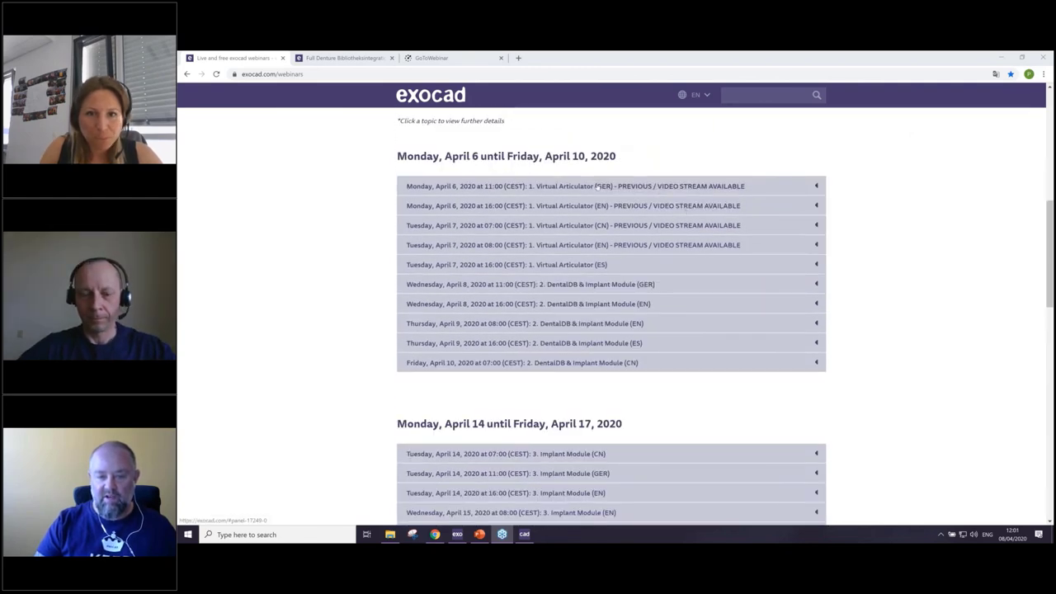
click(816, 185)
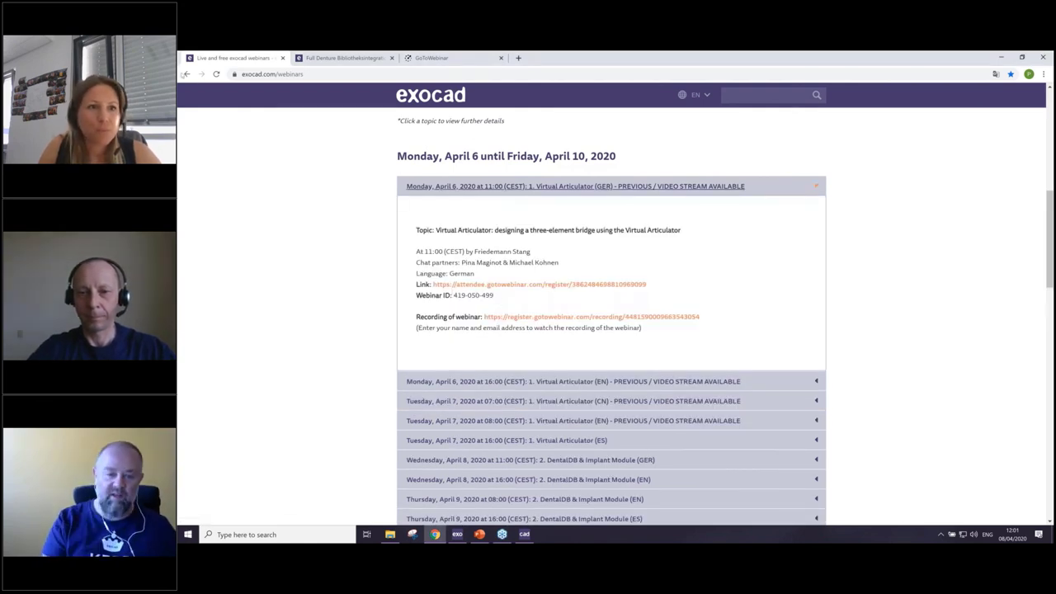
click(185, 74)
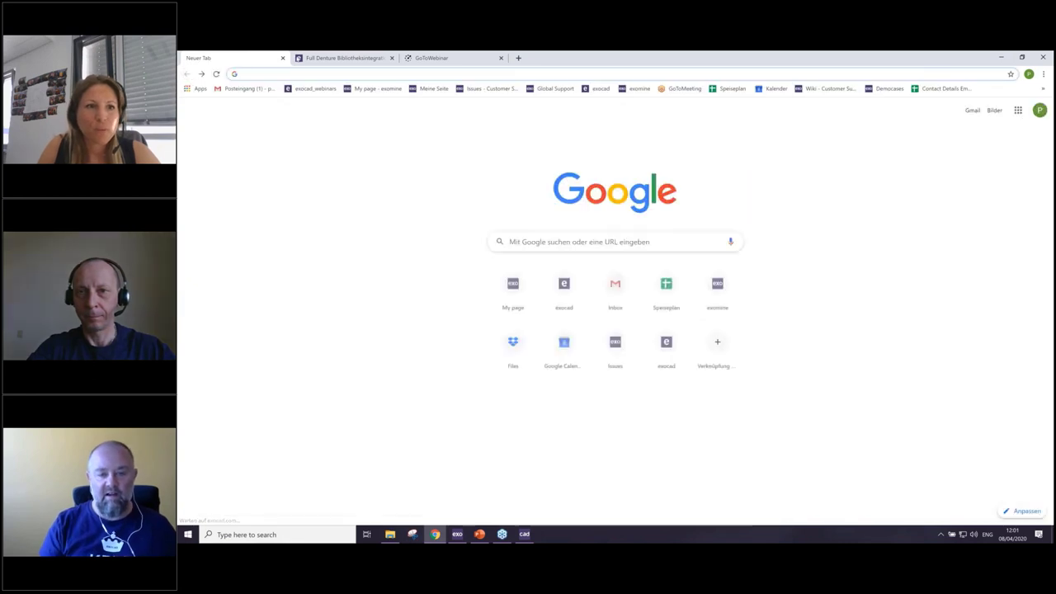
click(202, 74)
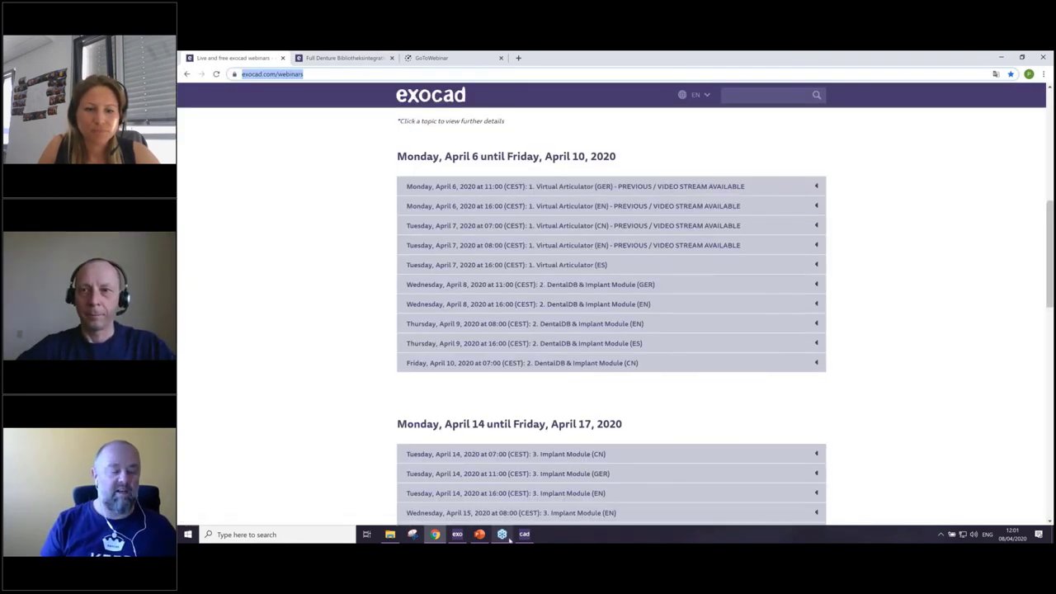
mouse_move(502, 534)
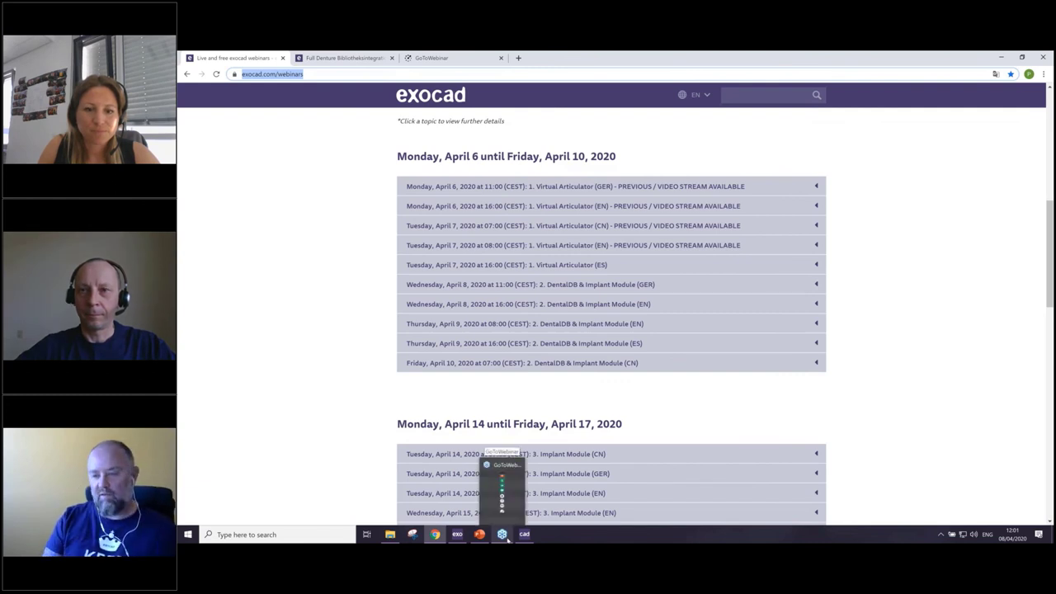
click(505, 536)
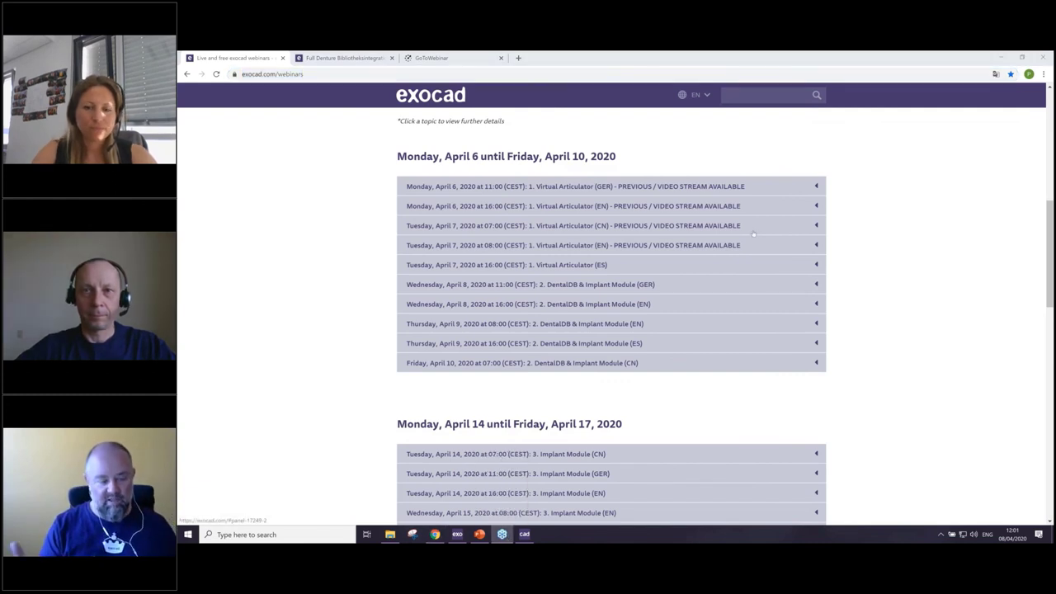